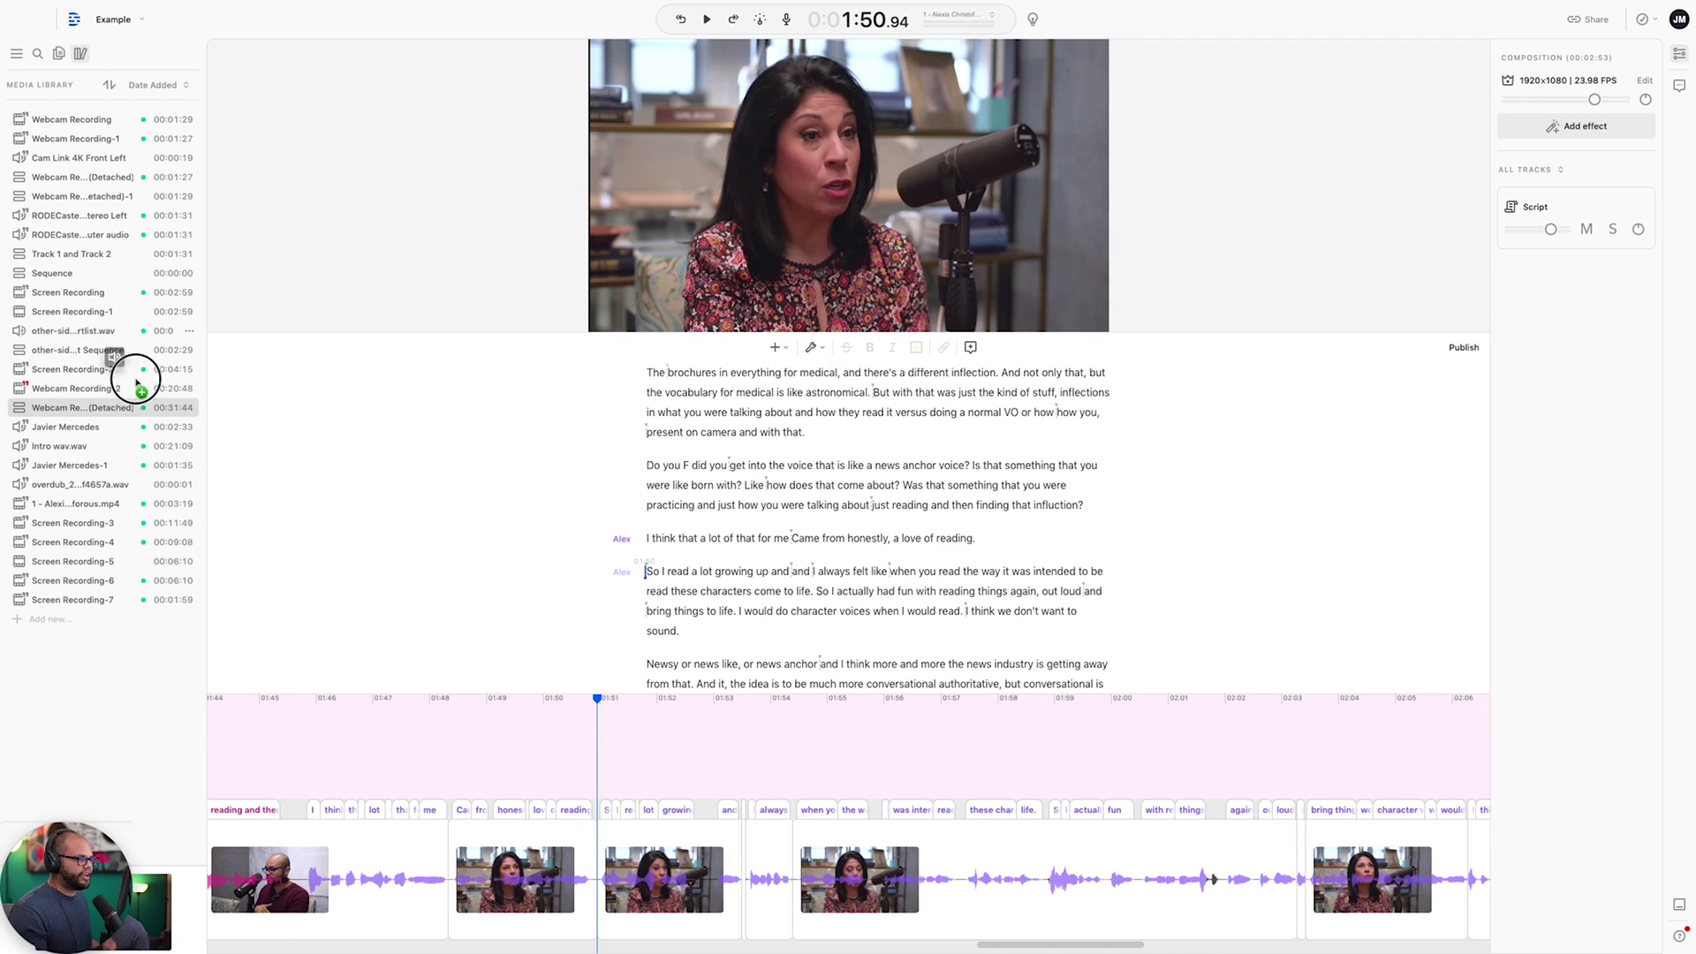
# Step: Place the background music clip at the brochures paragraph in the script
pyautogui.click(277, 715)
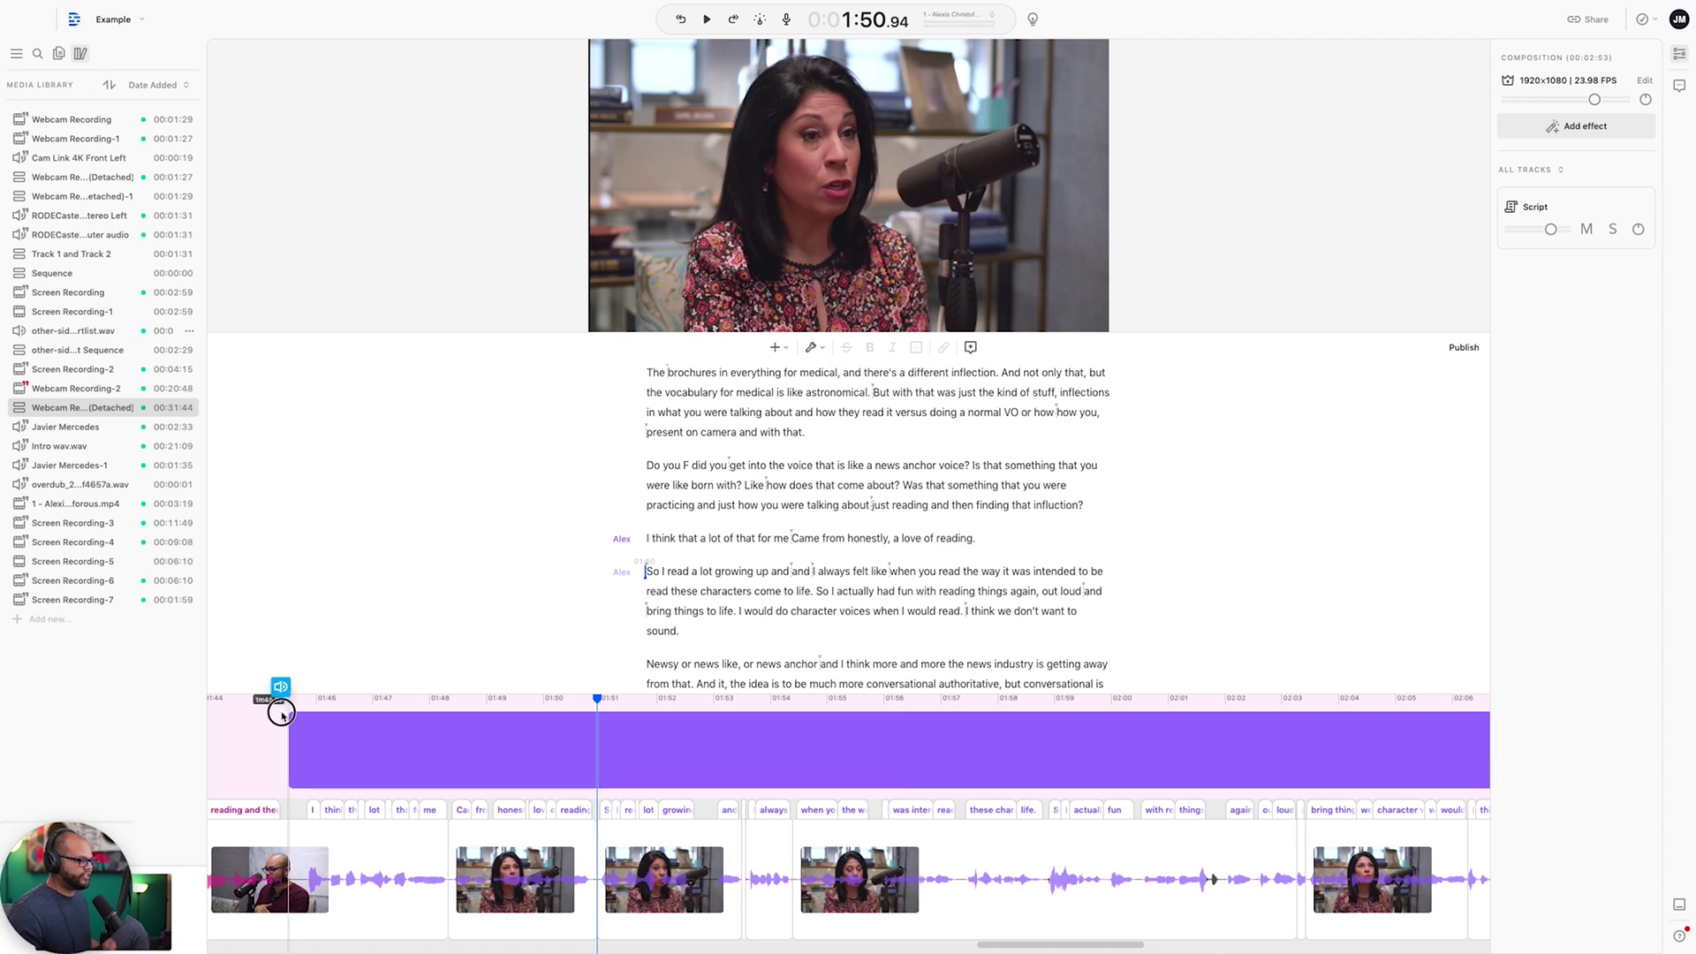
pyautogui.click(218, 738)
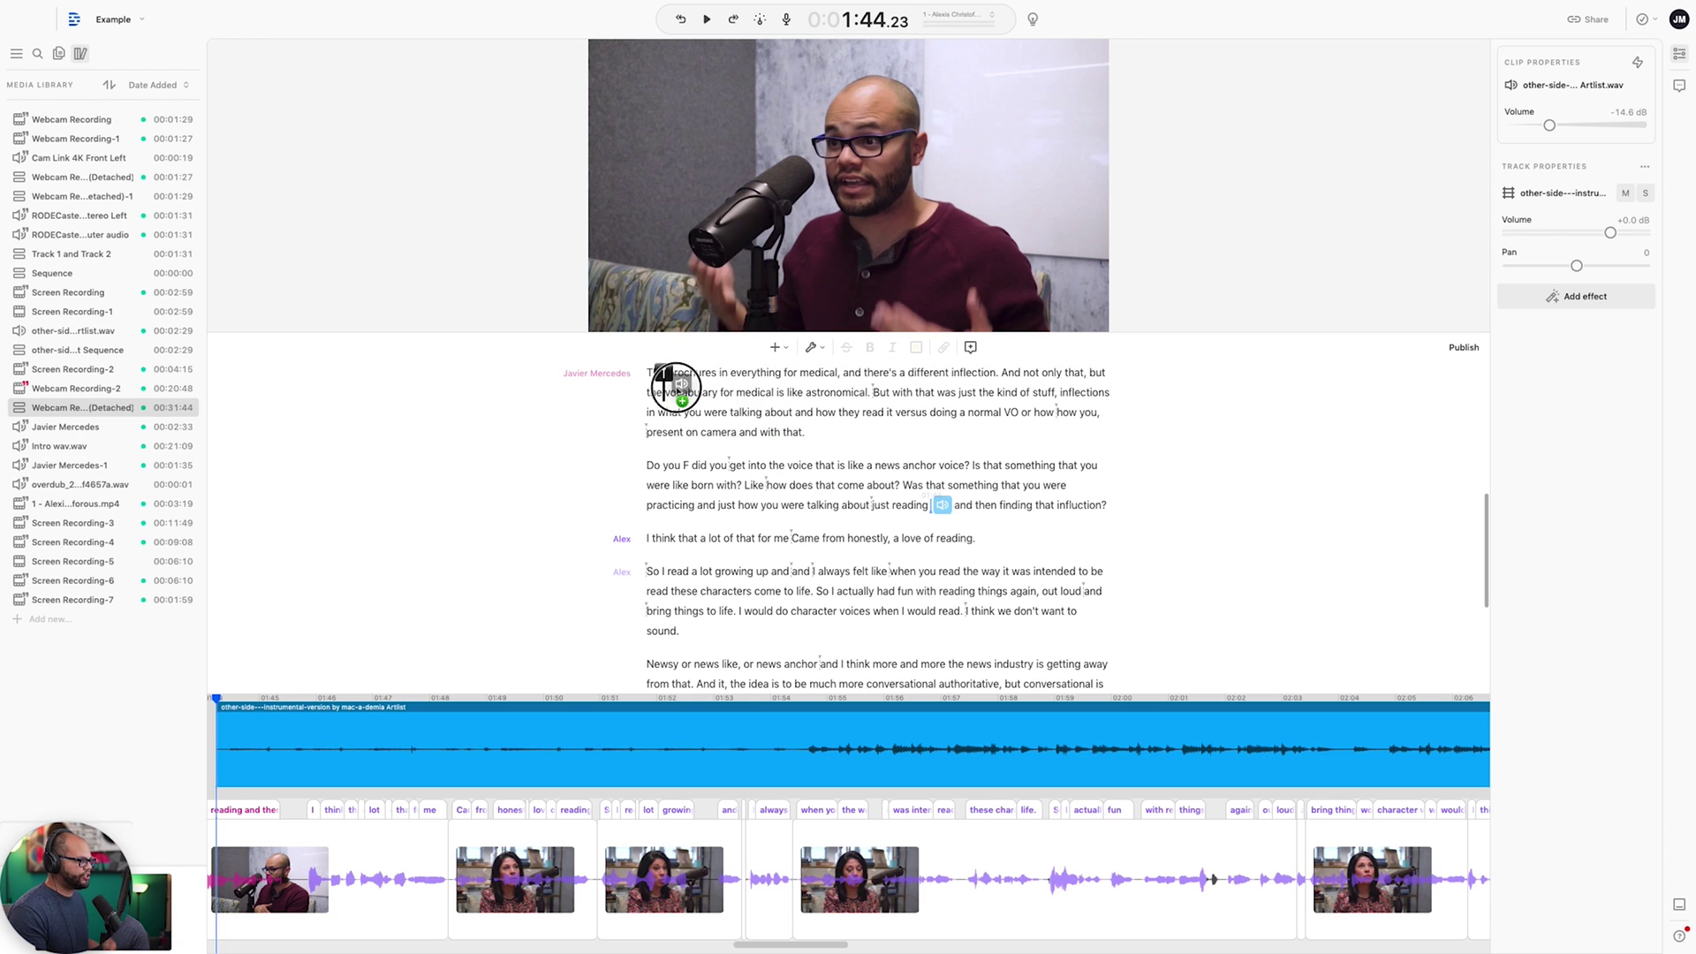
pyautogui.moveTo(676, 386); pyautogui.dragTo(671, 388)
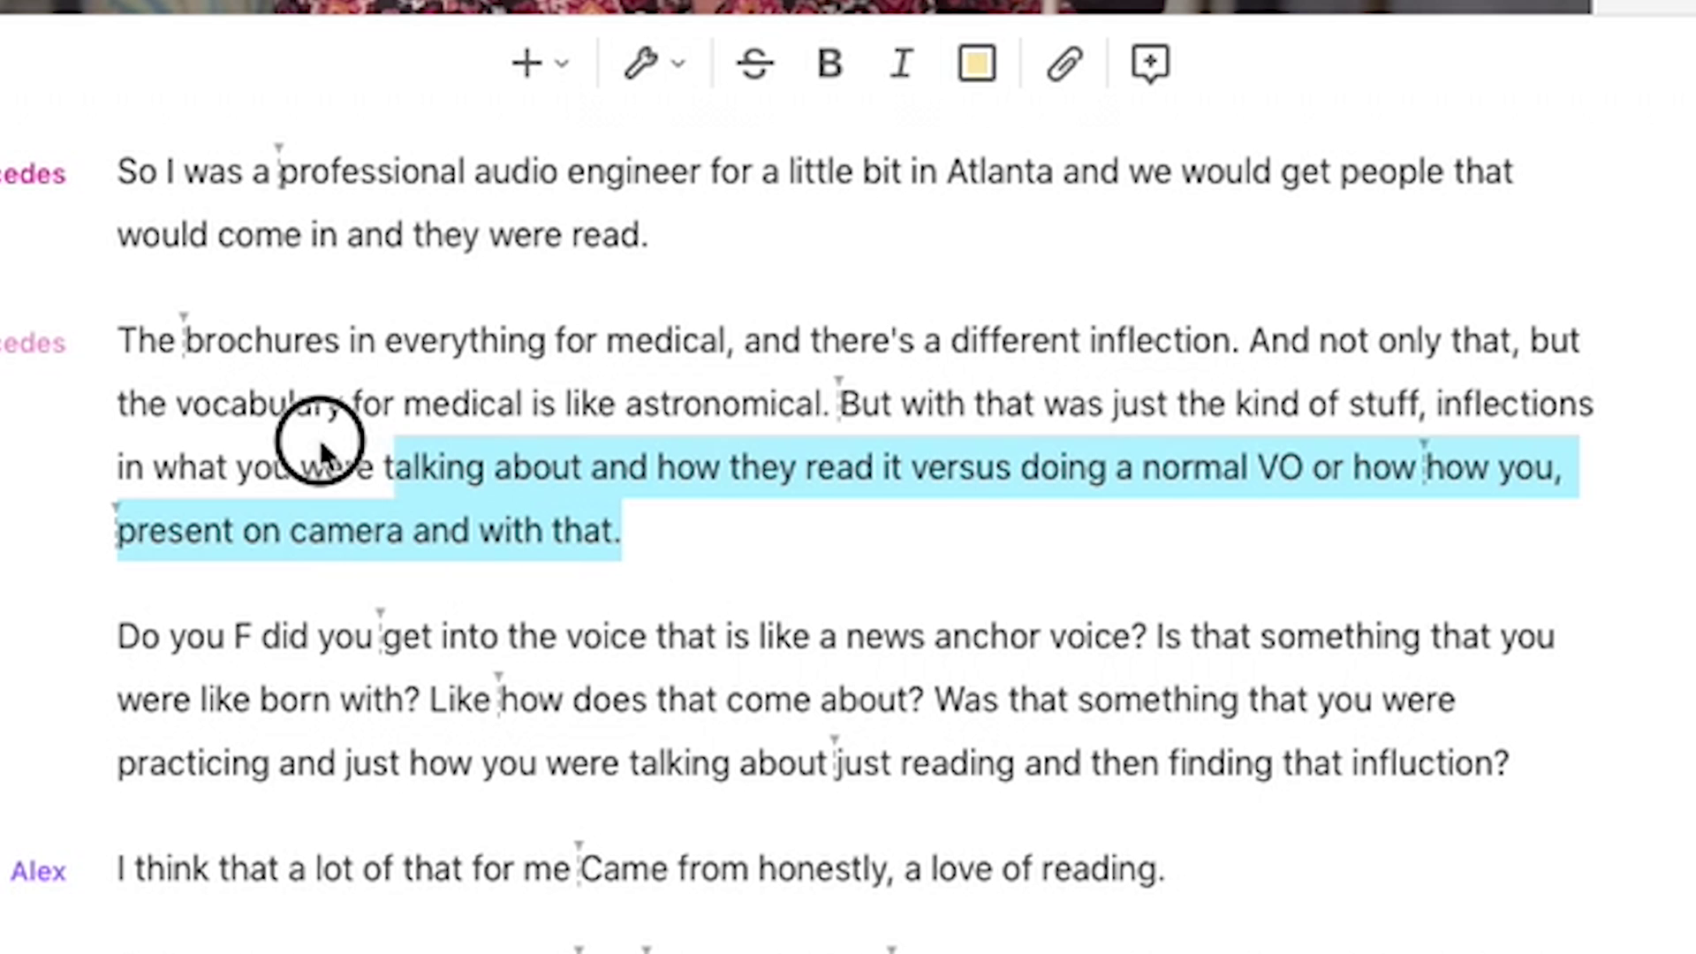
# Step: Delete 'The brochures' paragraph, lengthen the pause before 'In', and fade in the Fancy Captions clip
pyautogui.moveTo(320, 452); pyautogui.dragTo(108, 342)
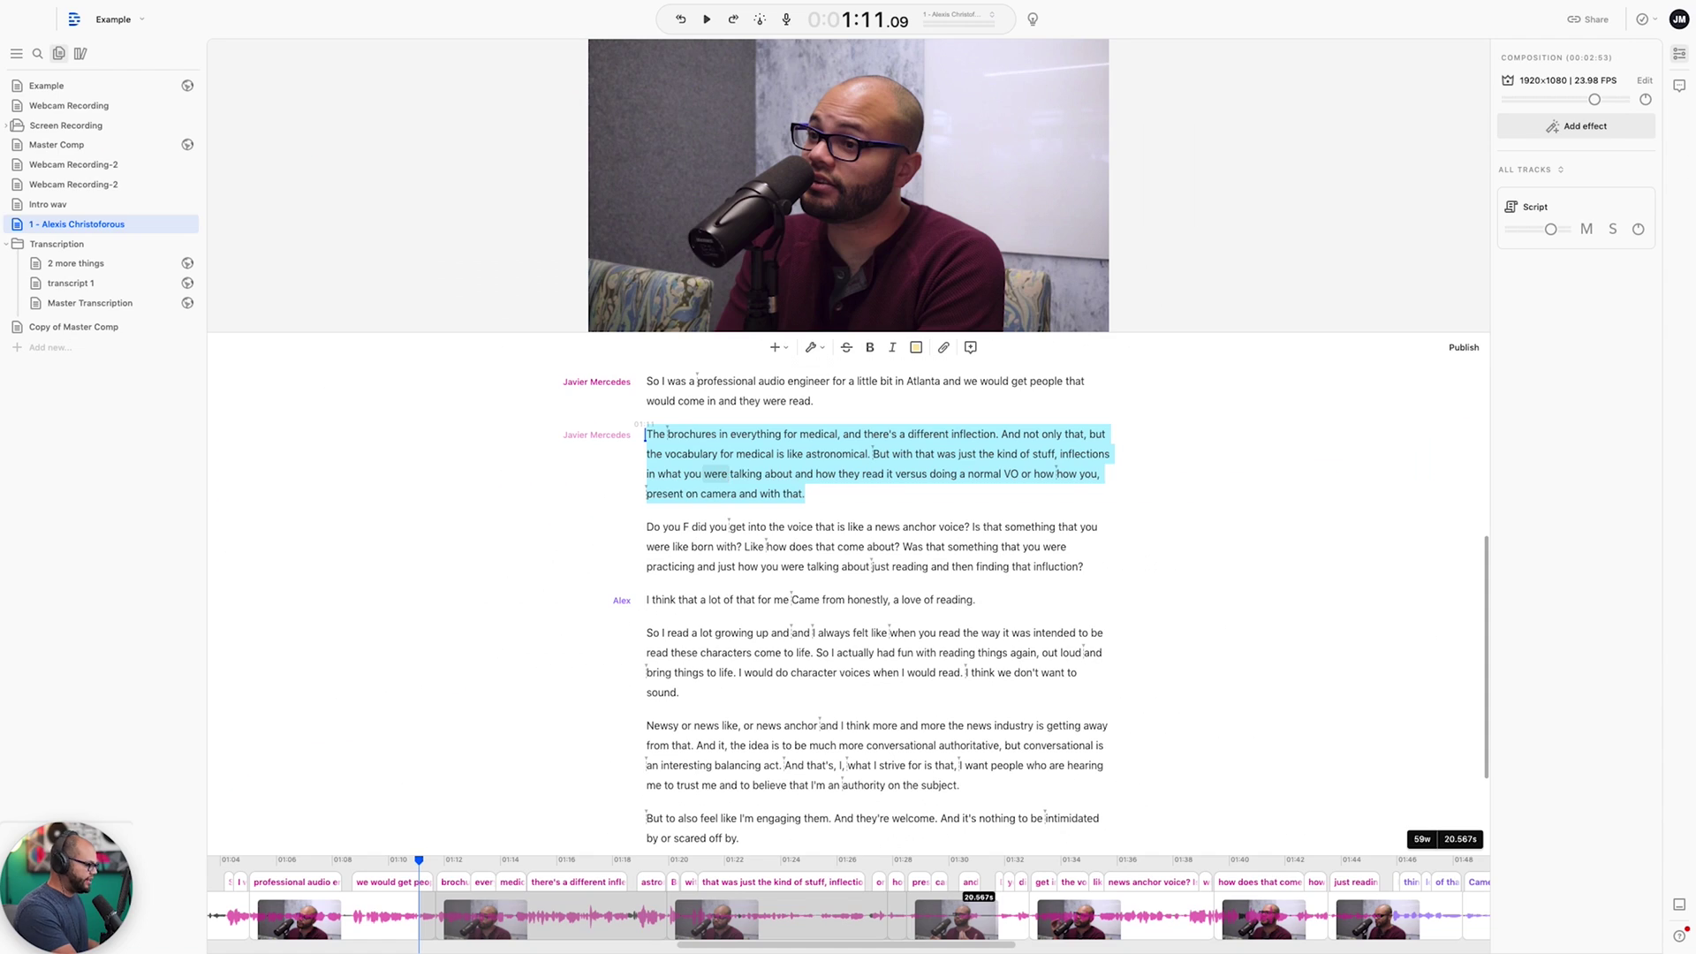
pyautogui.press('BackSpace')
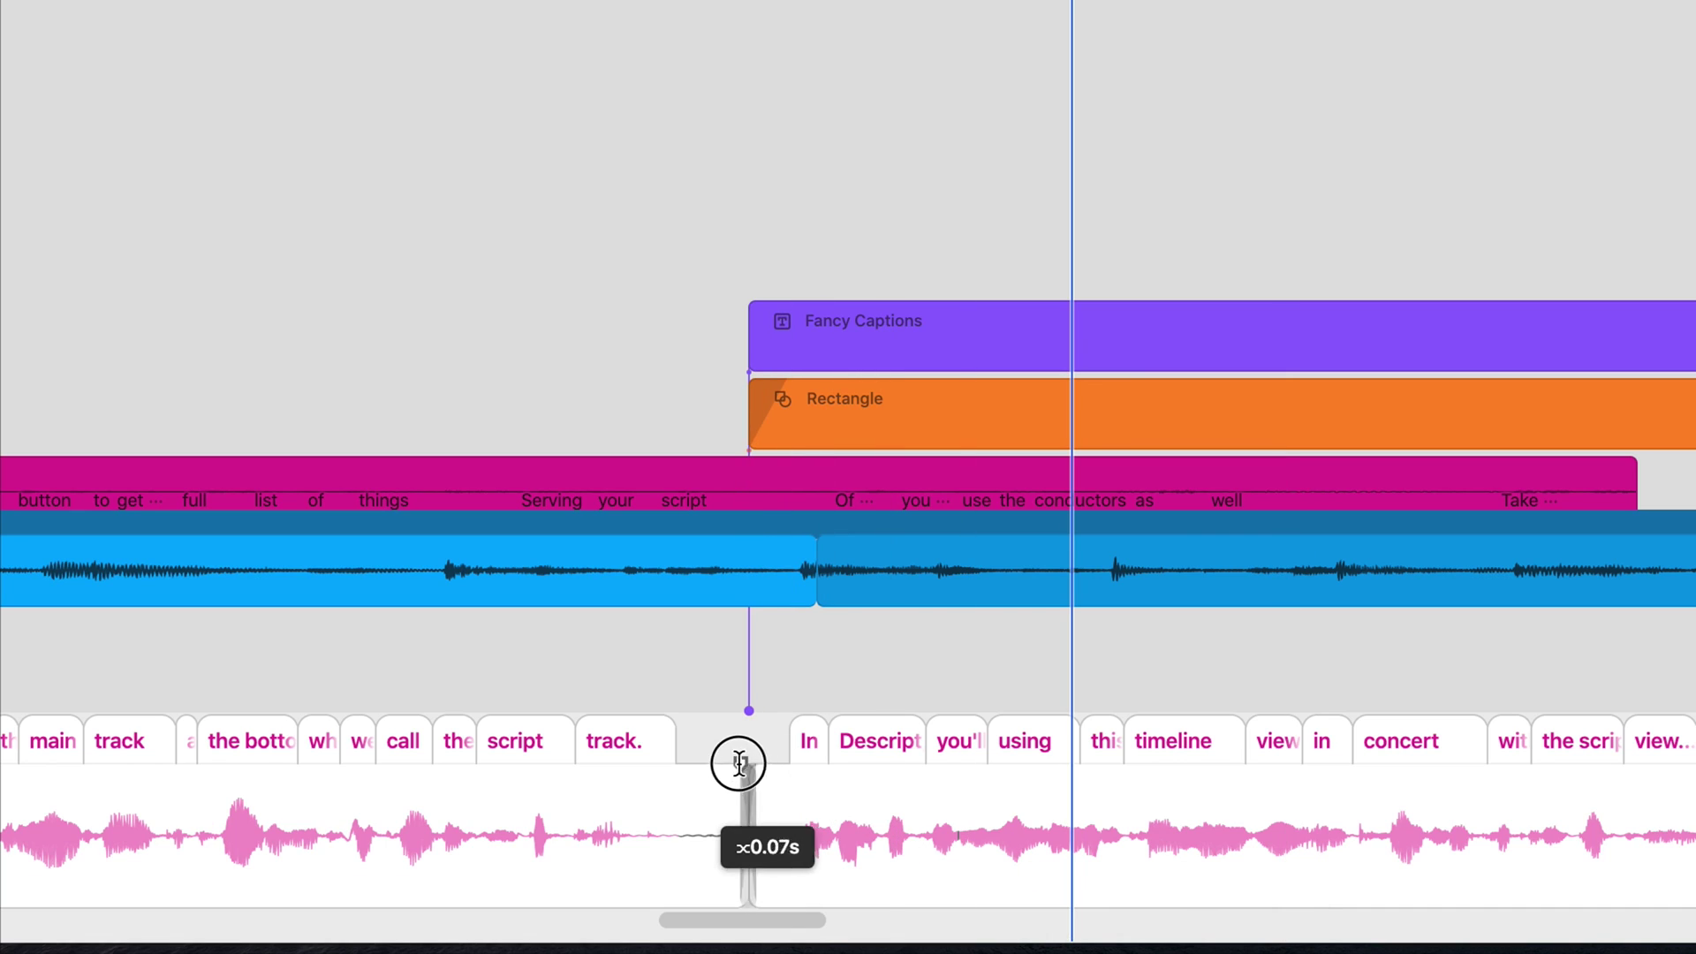
pyautogui.moveTo(738, 764); pyautogui.dragTo(768, 764)
pyautogui.moveTo(749, 305); pyautogui.dragTo(805, 301)
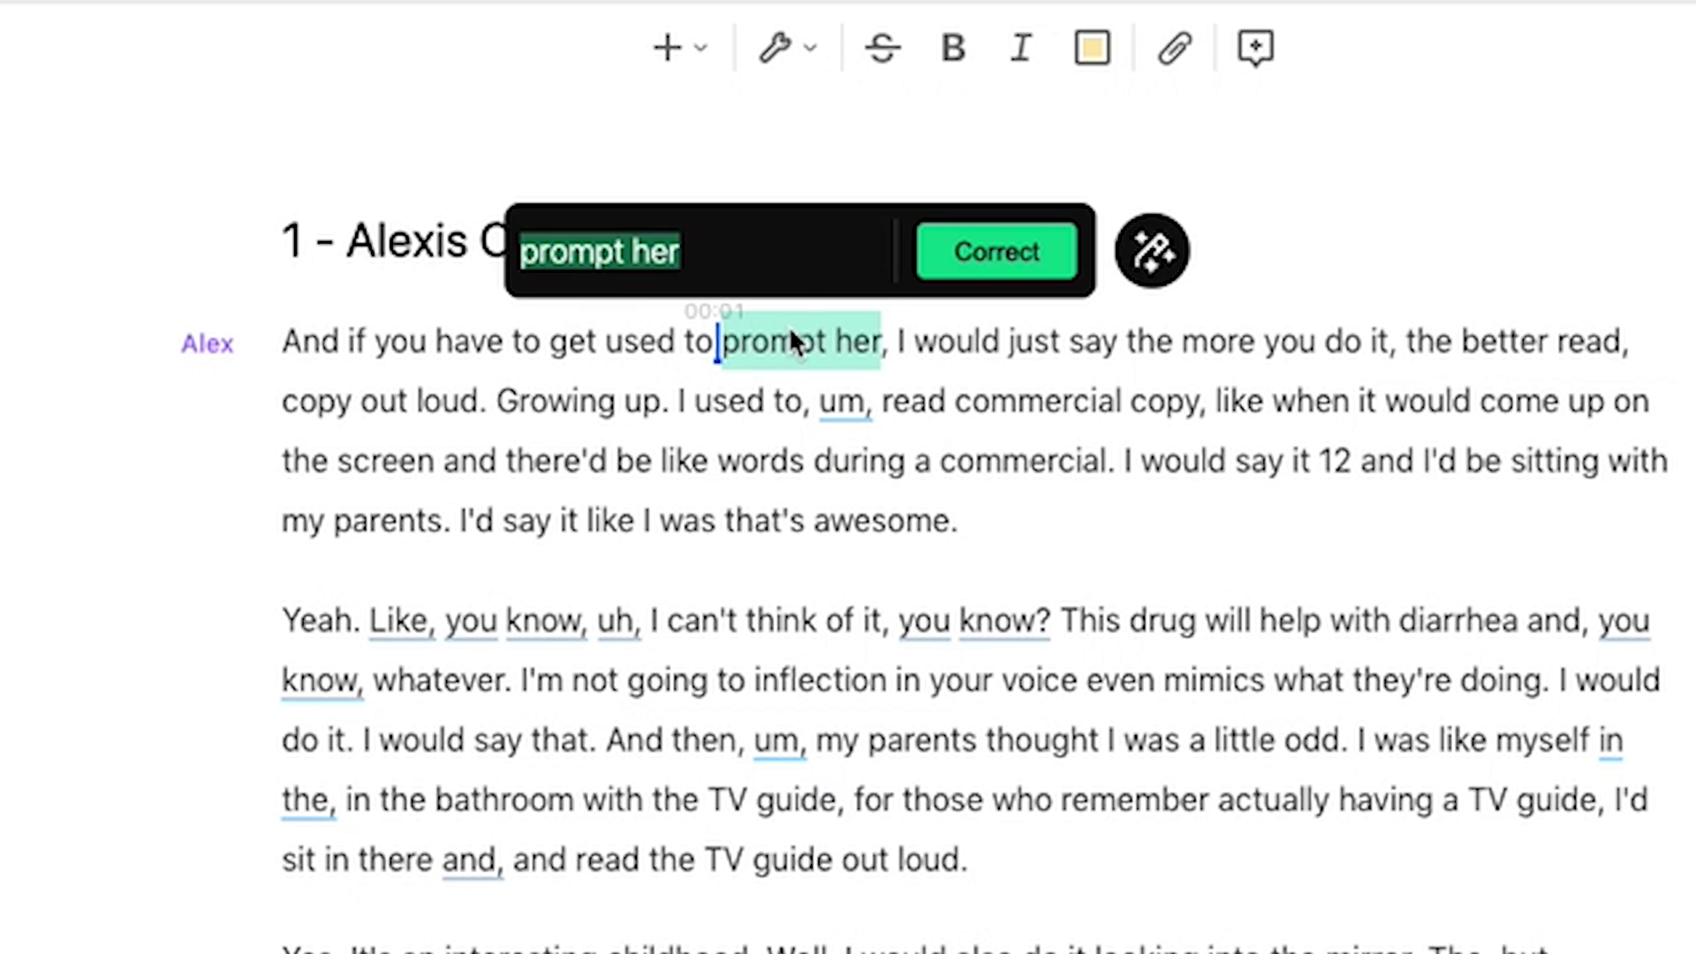
# Step: Correct a misheard transcript word to 'pompter' and stop playback
pyautogui.write('pompter')
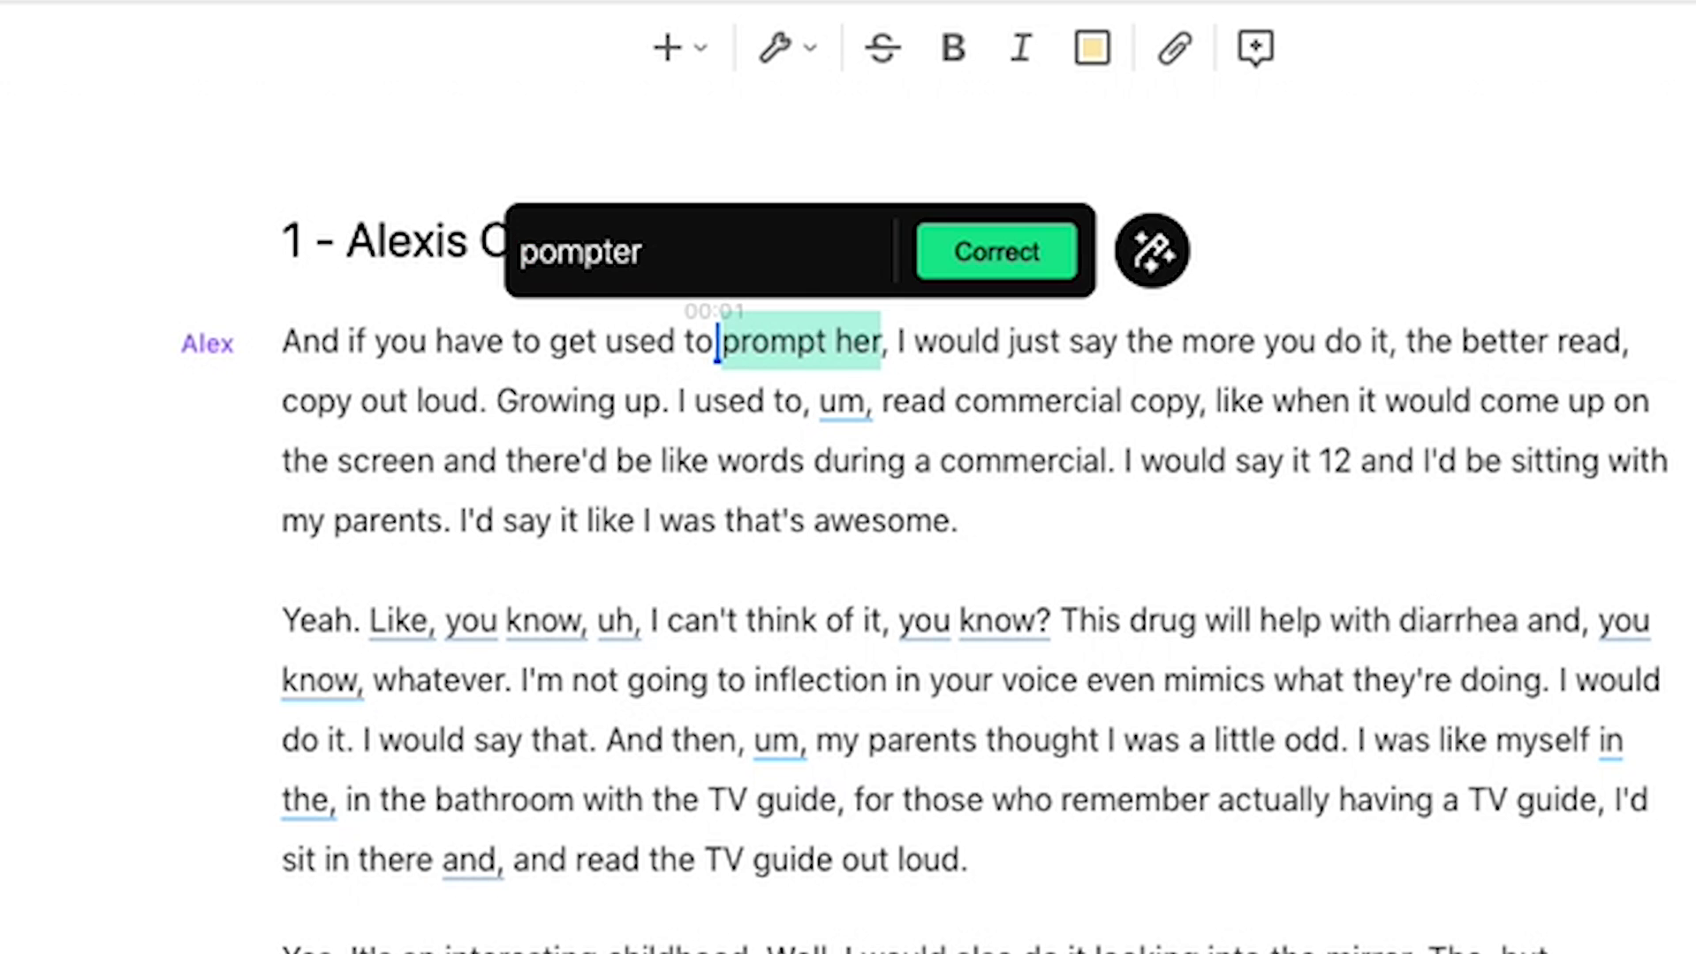
pyautogui.press('Return')
pyautogui.click(1476, 350)
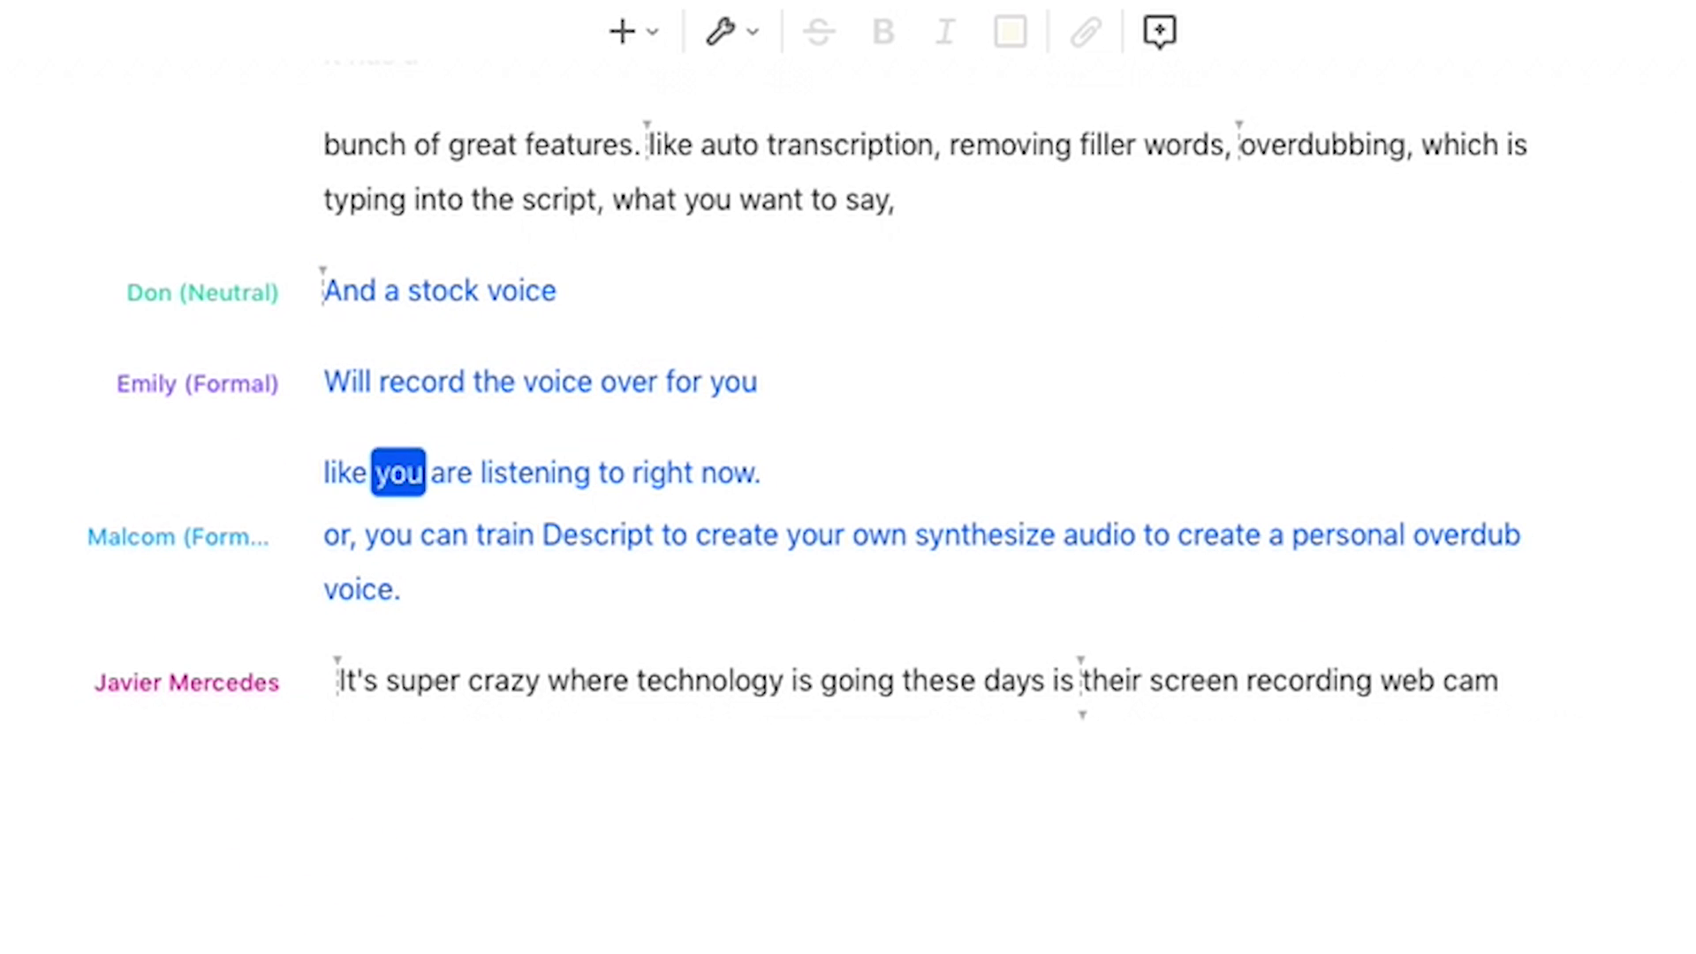
pyautogui.press('space')
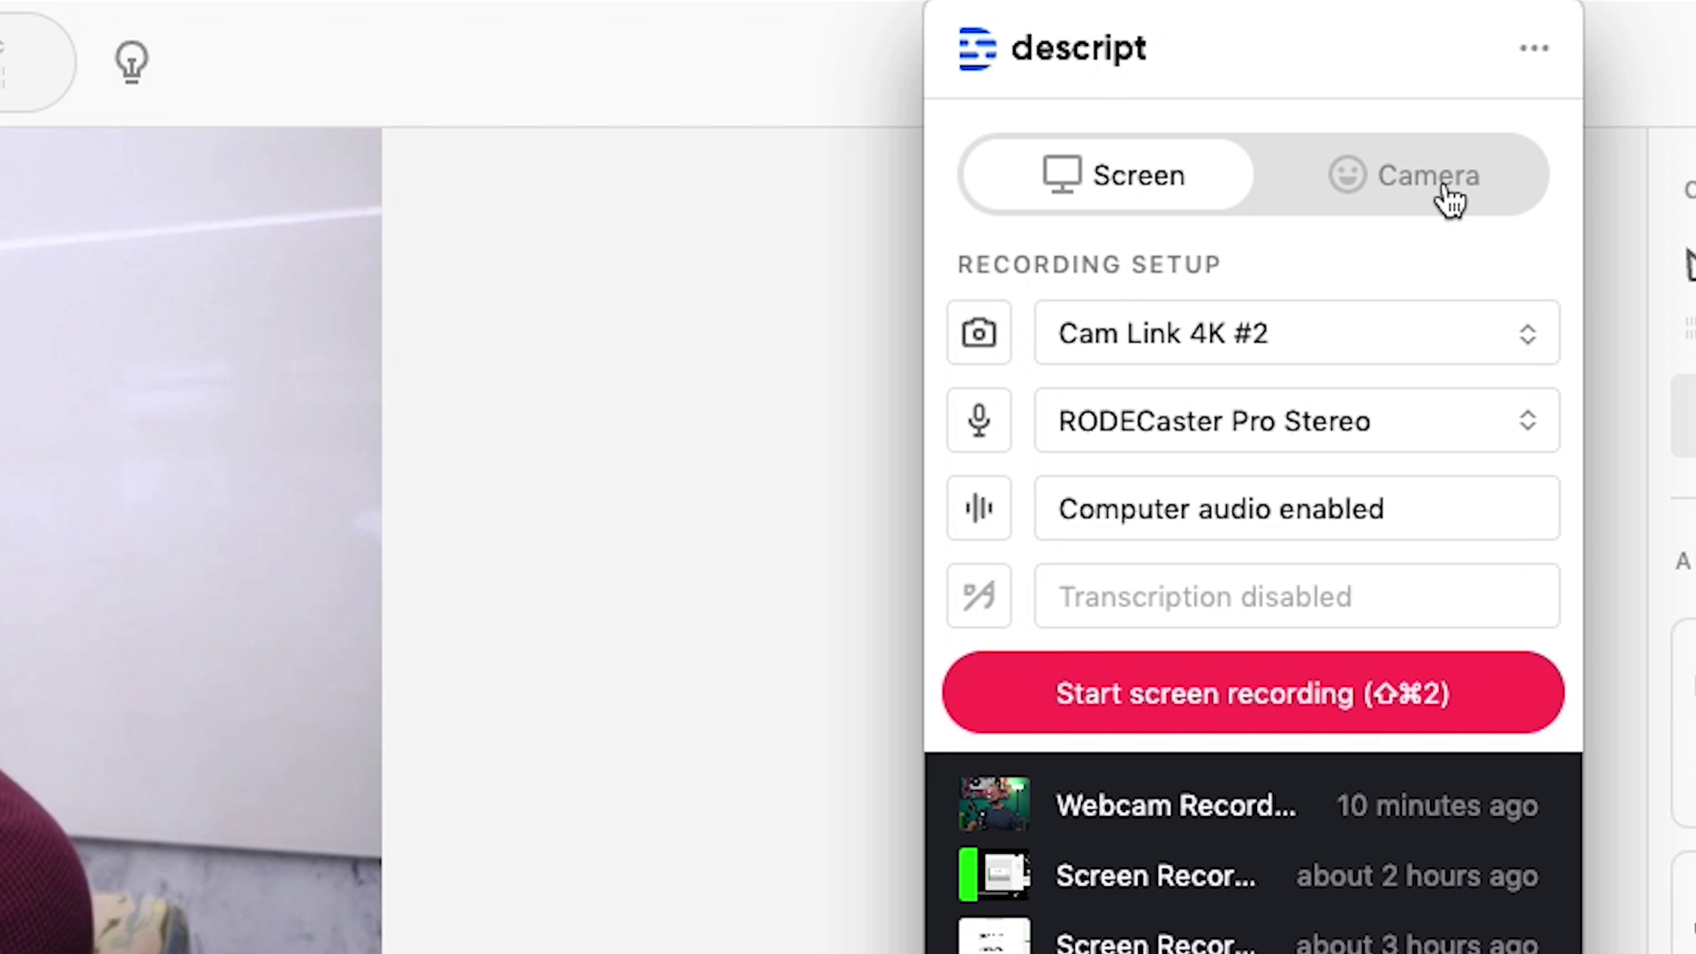
# Step: Switch the recorder to camera recording
pyautogui.click(1449, 203)
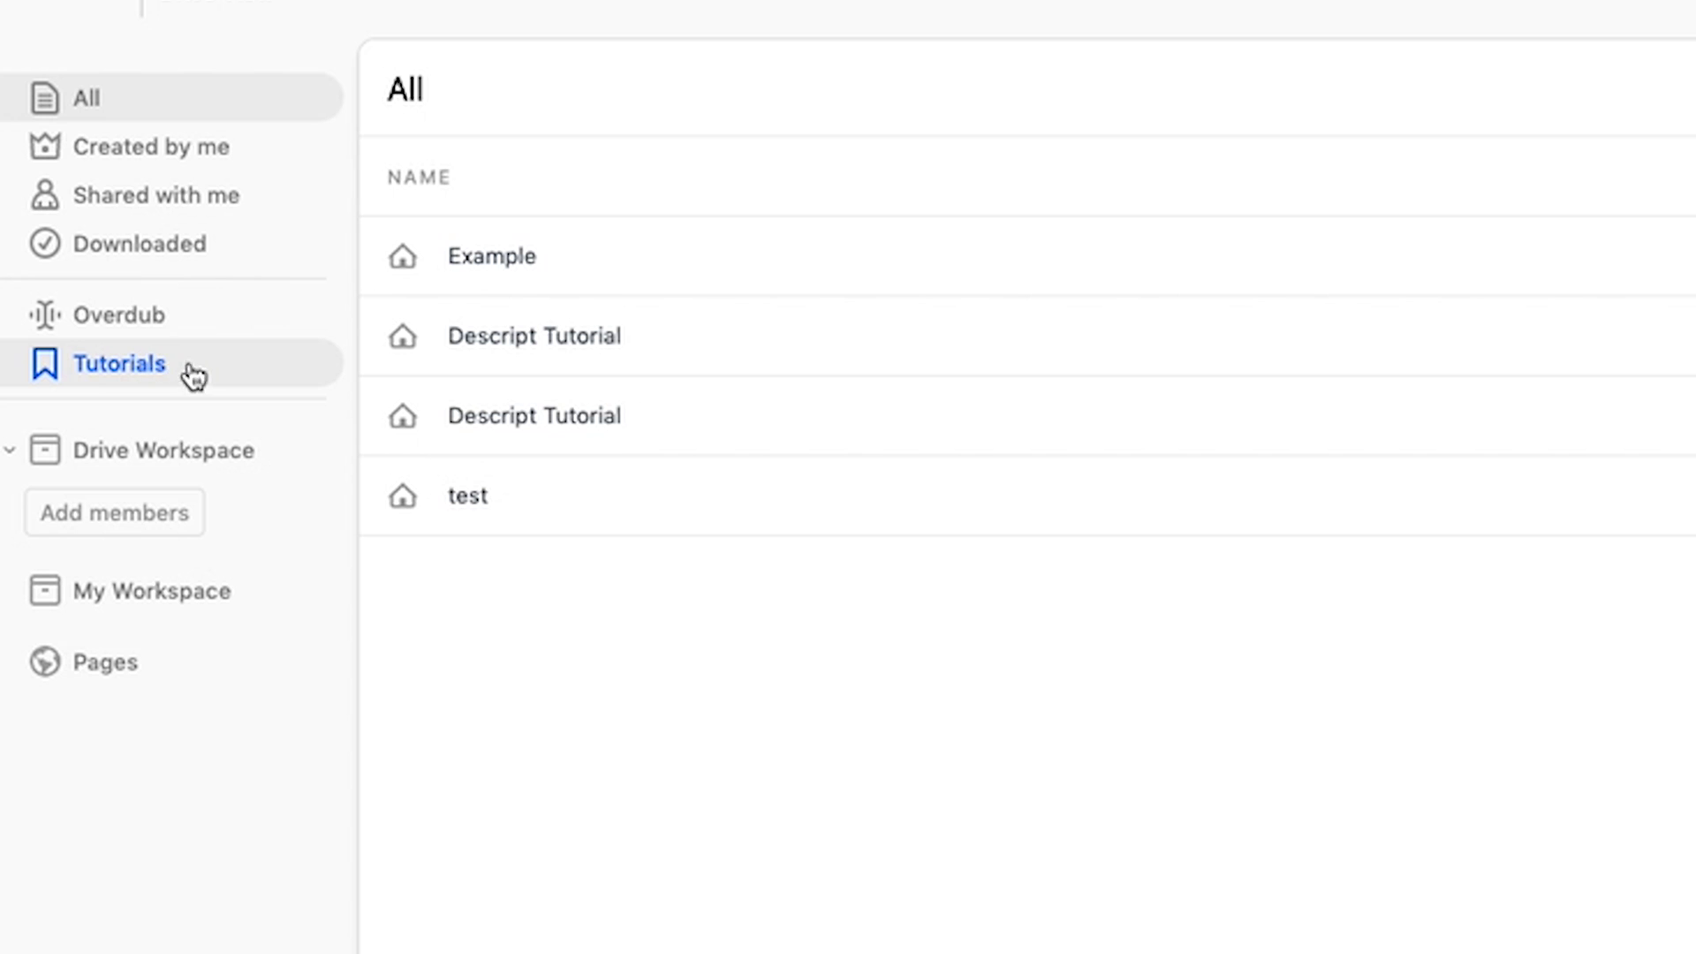
# Step: Open the Tutorials section in the Drive sidebar
pyautogui.click(190, 376)
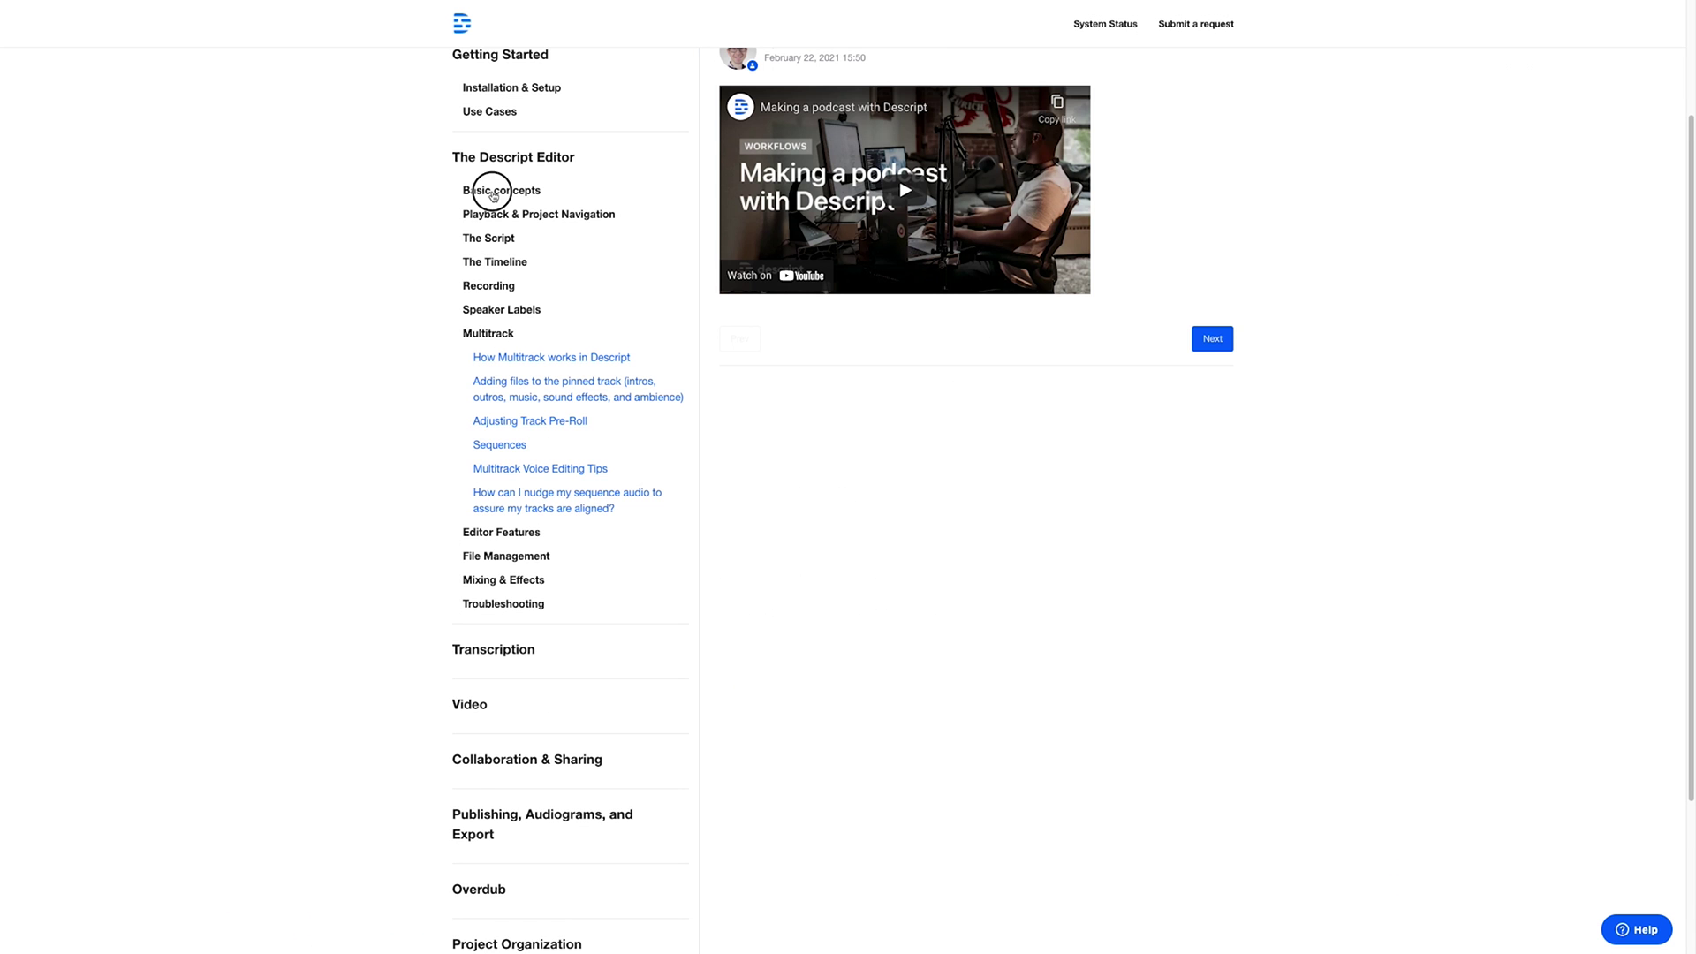
# Step: Expand the Basic concepts, Playback & Project Navigation, and The Script help topics
pyautogui.click(492, 192)
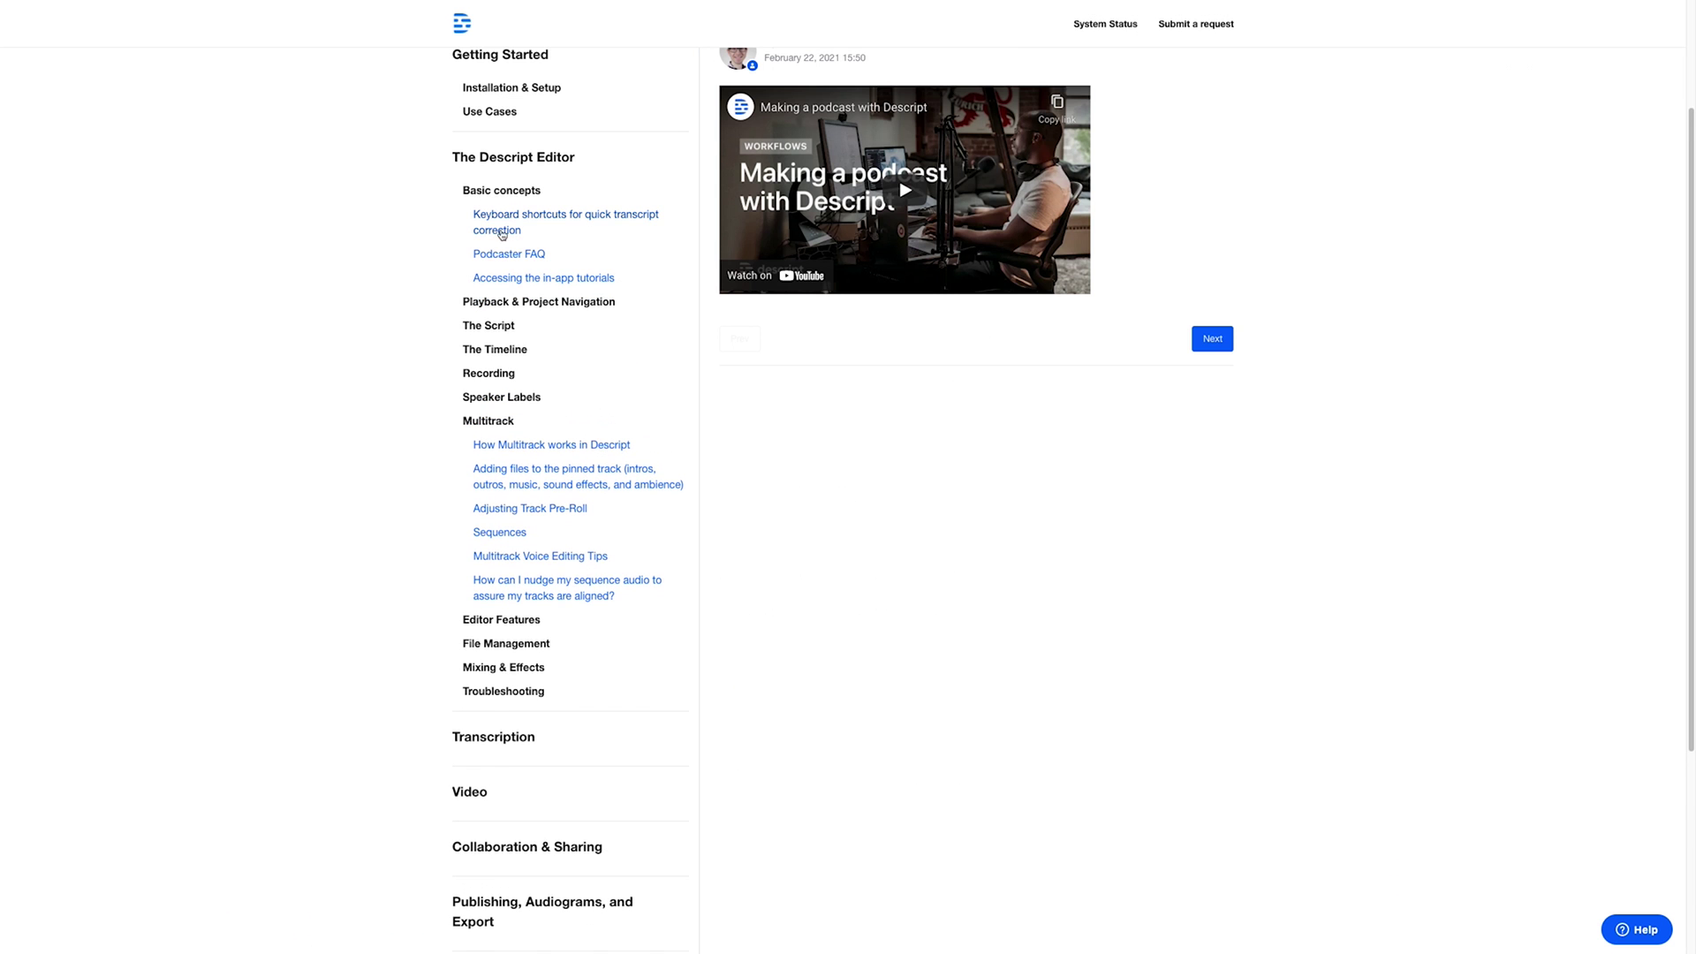
pyautogui.click(518, 303)
pyautogui.click(488, 492)
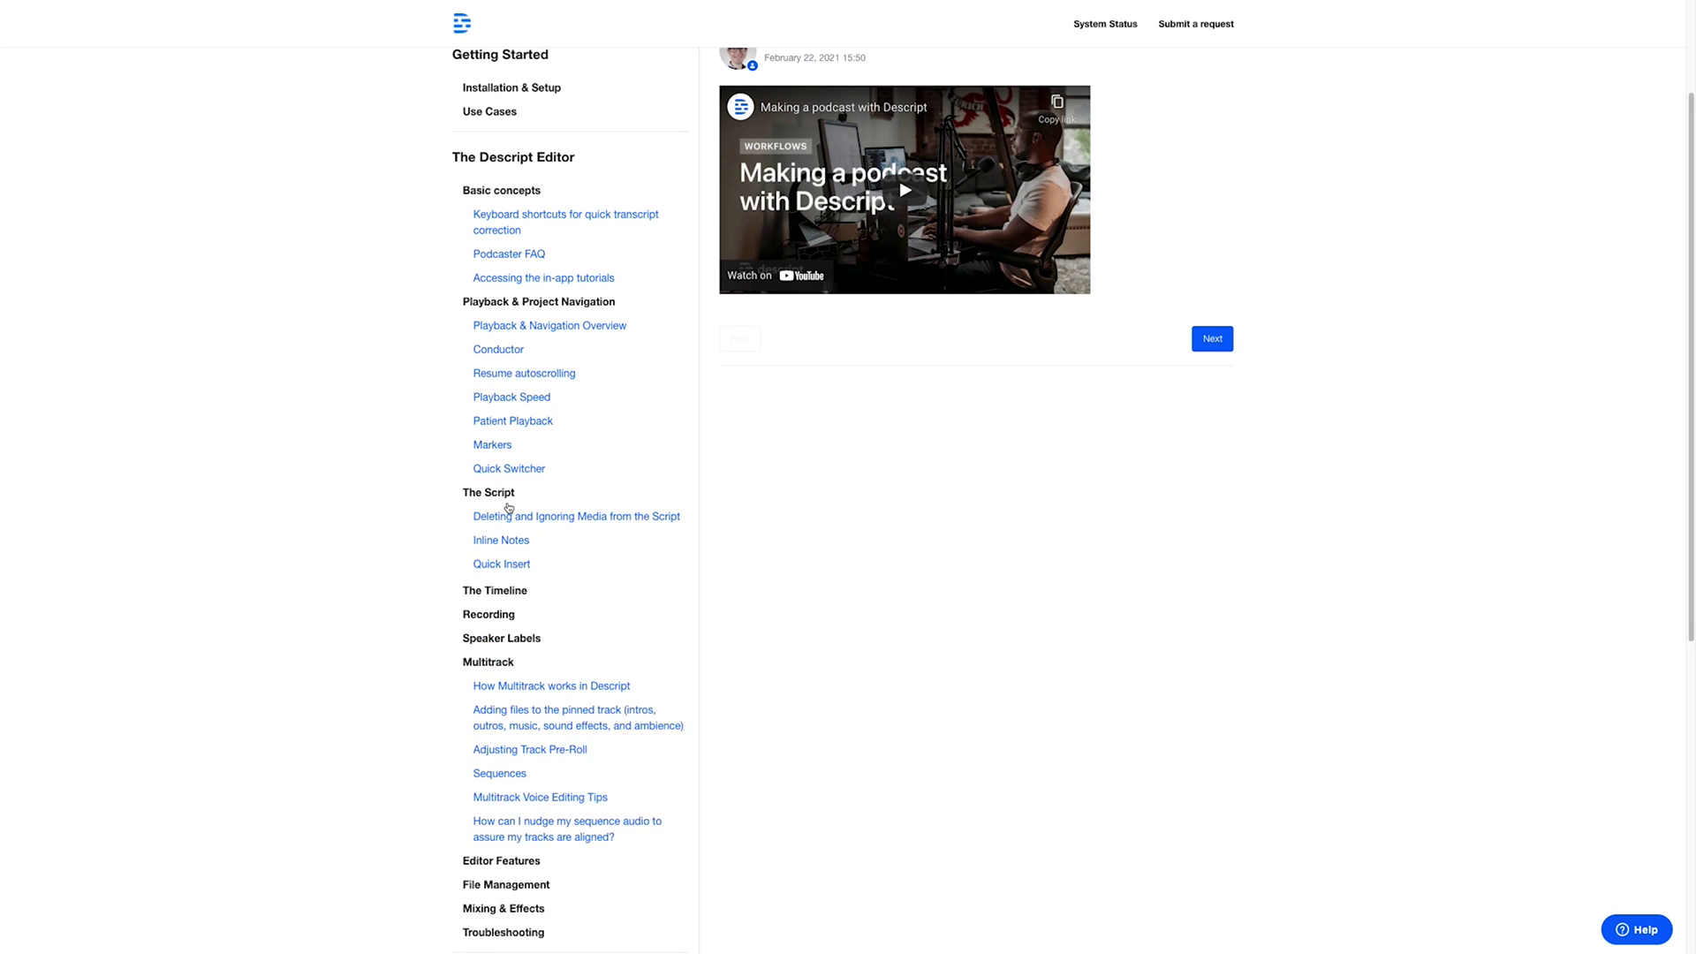
# Step: Open the word boundaries article, the Release Notes playlist, and the Descript Community Discord
pyautogui.click(495, 587)
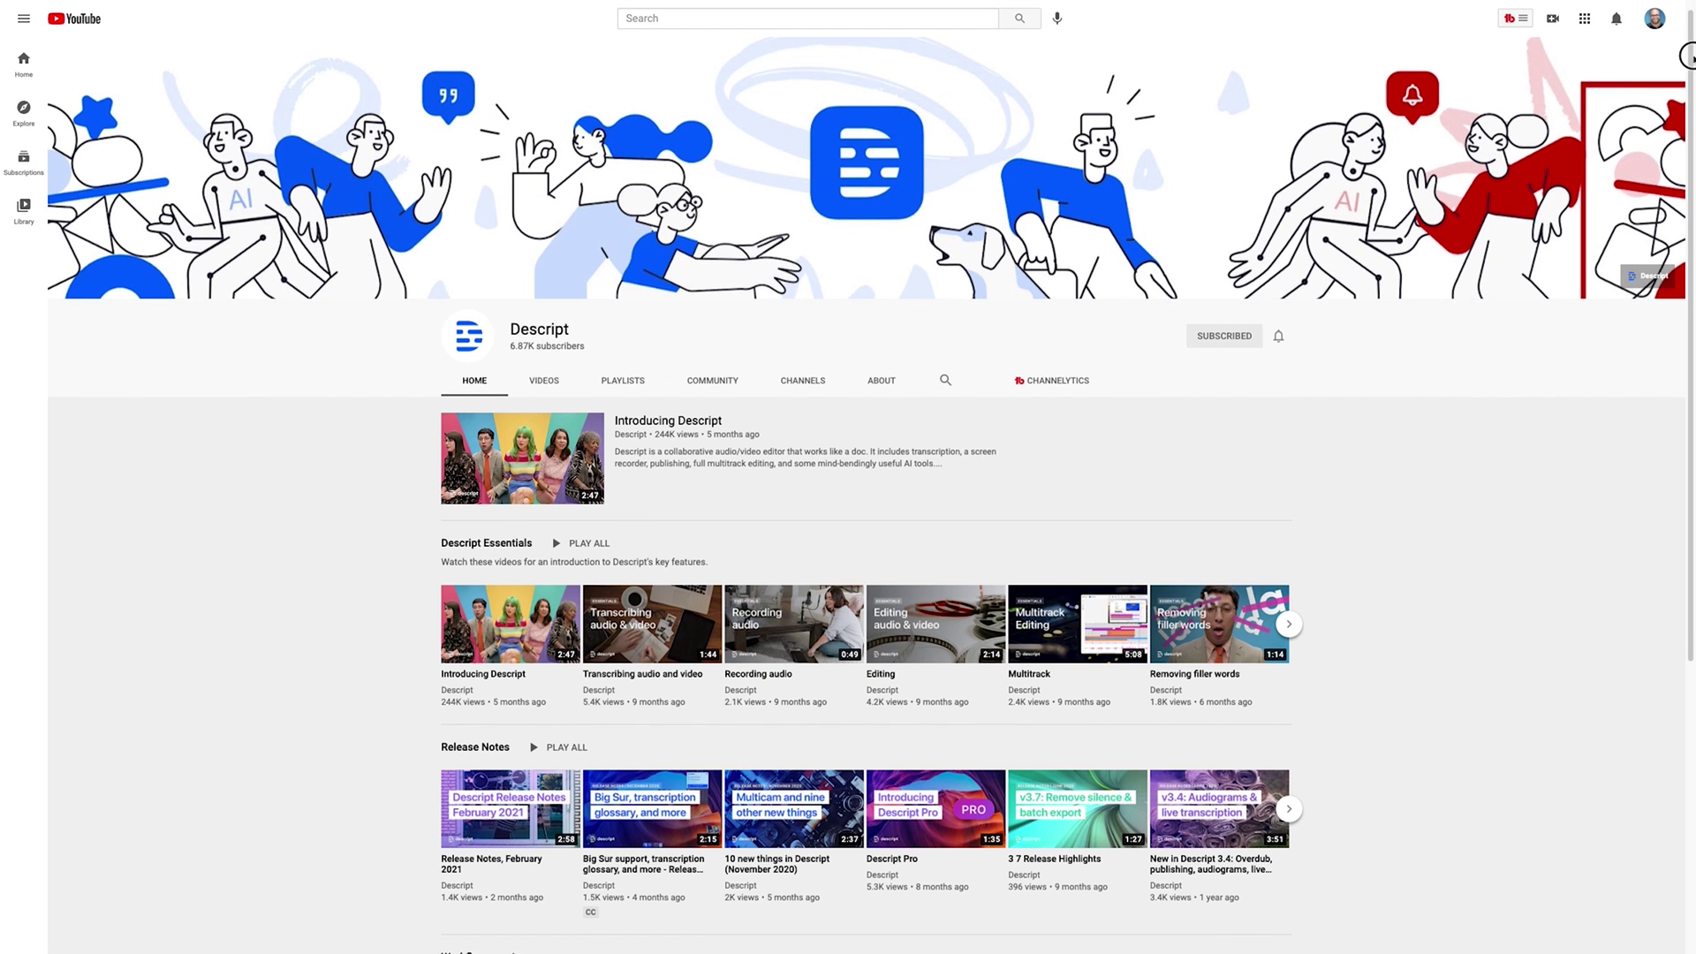
pyautogui.scroll(-5, 1689, 342)
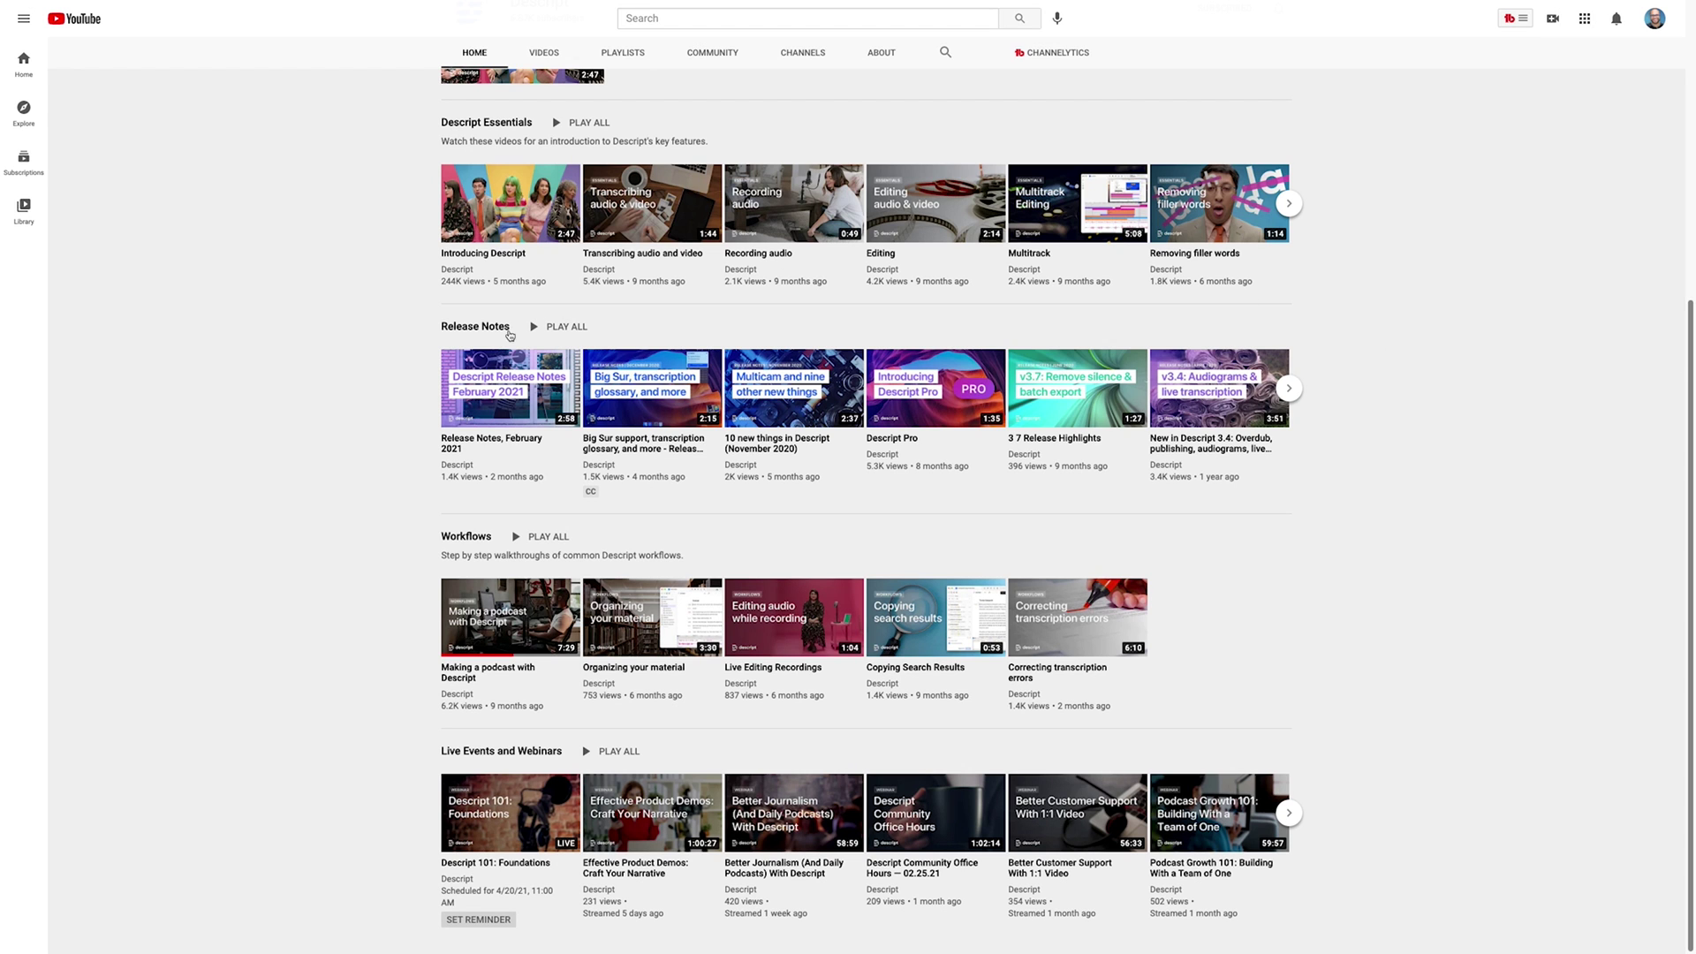
pyautogui.click(495, 327)
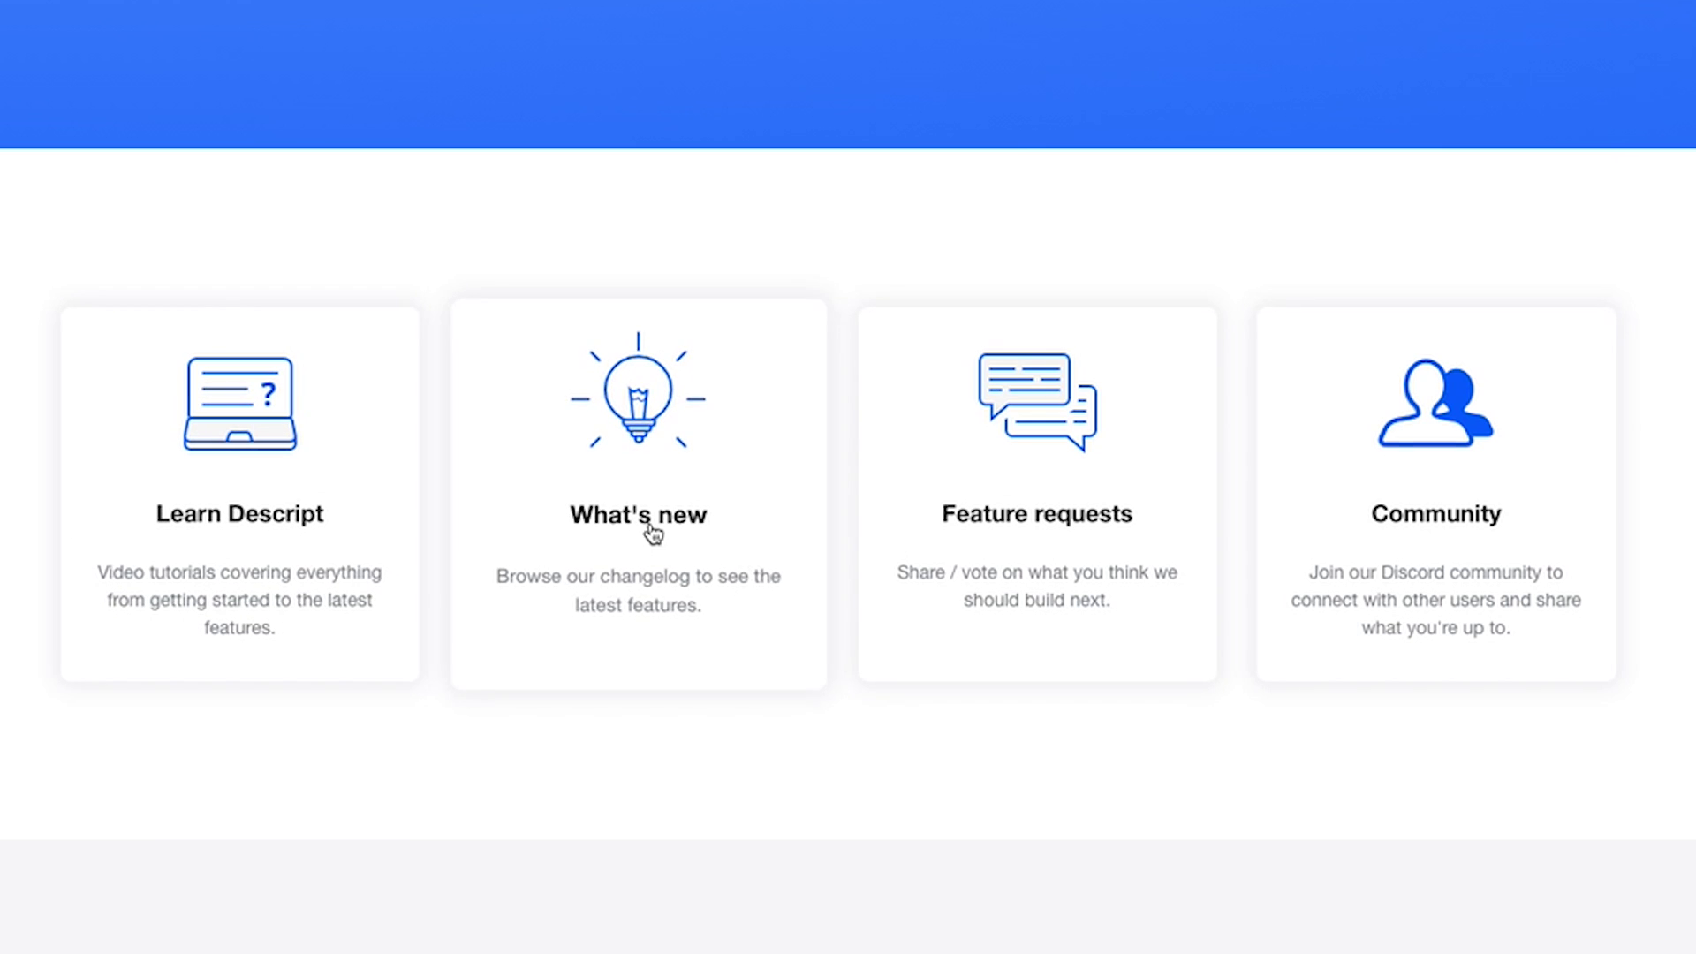
pyautogui.click(1446, 481)
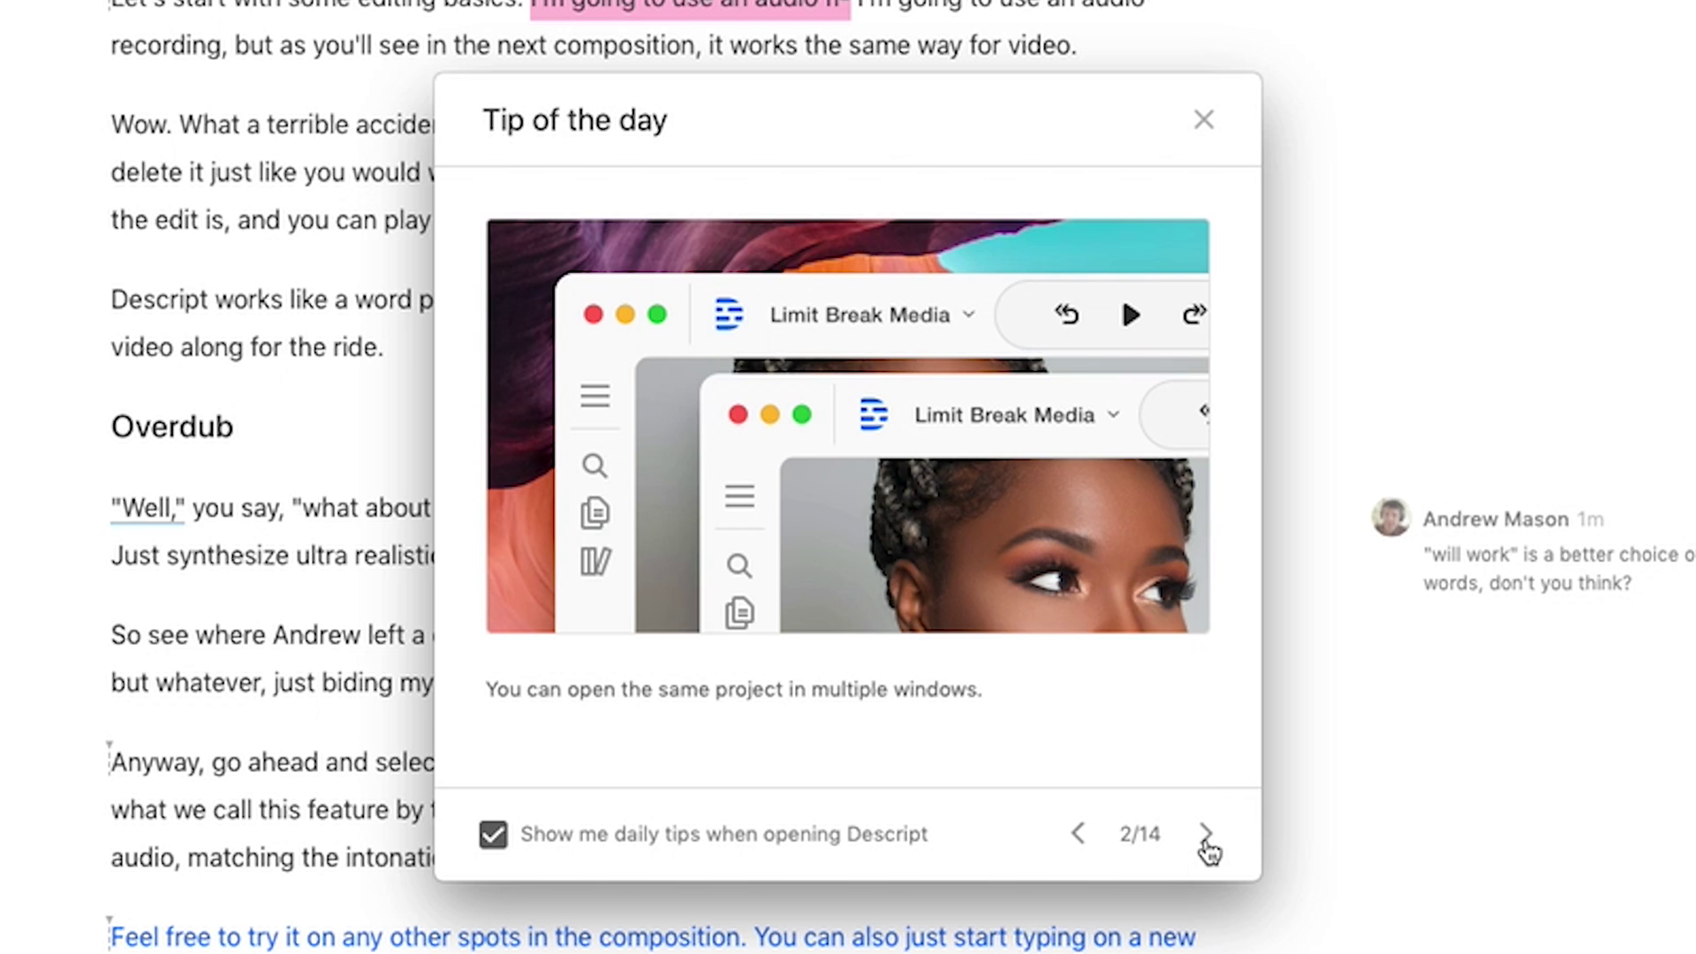
# Step: Page through six daily tips and move playback ahead to around 1:23
pyautogui.click(1206, 839)
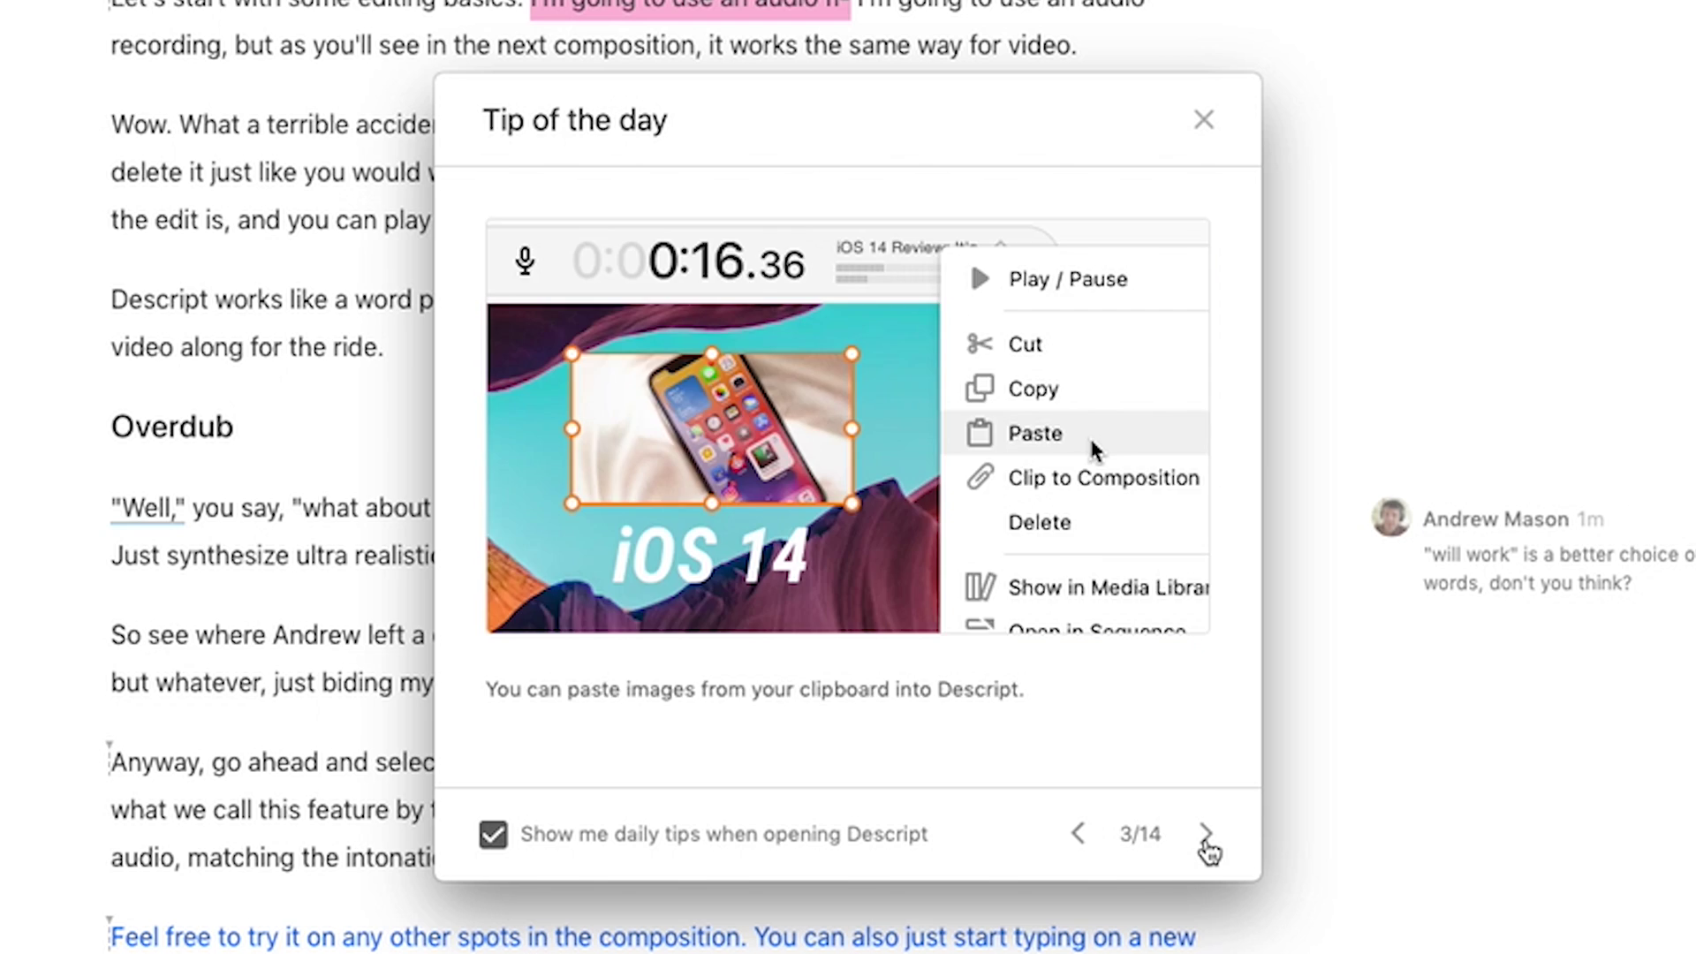
pyautogui.click(1206, 839)
pyautogui.click(1207, 839)
pyautogui.click(1207, 840)
pyautogui.click(1206, 839)
pyautogui.click(1206, 839)
pyautogui.click(1207, 839)
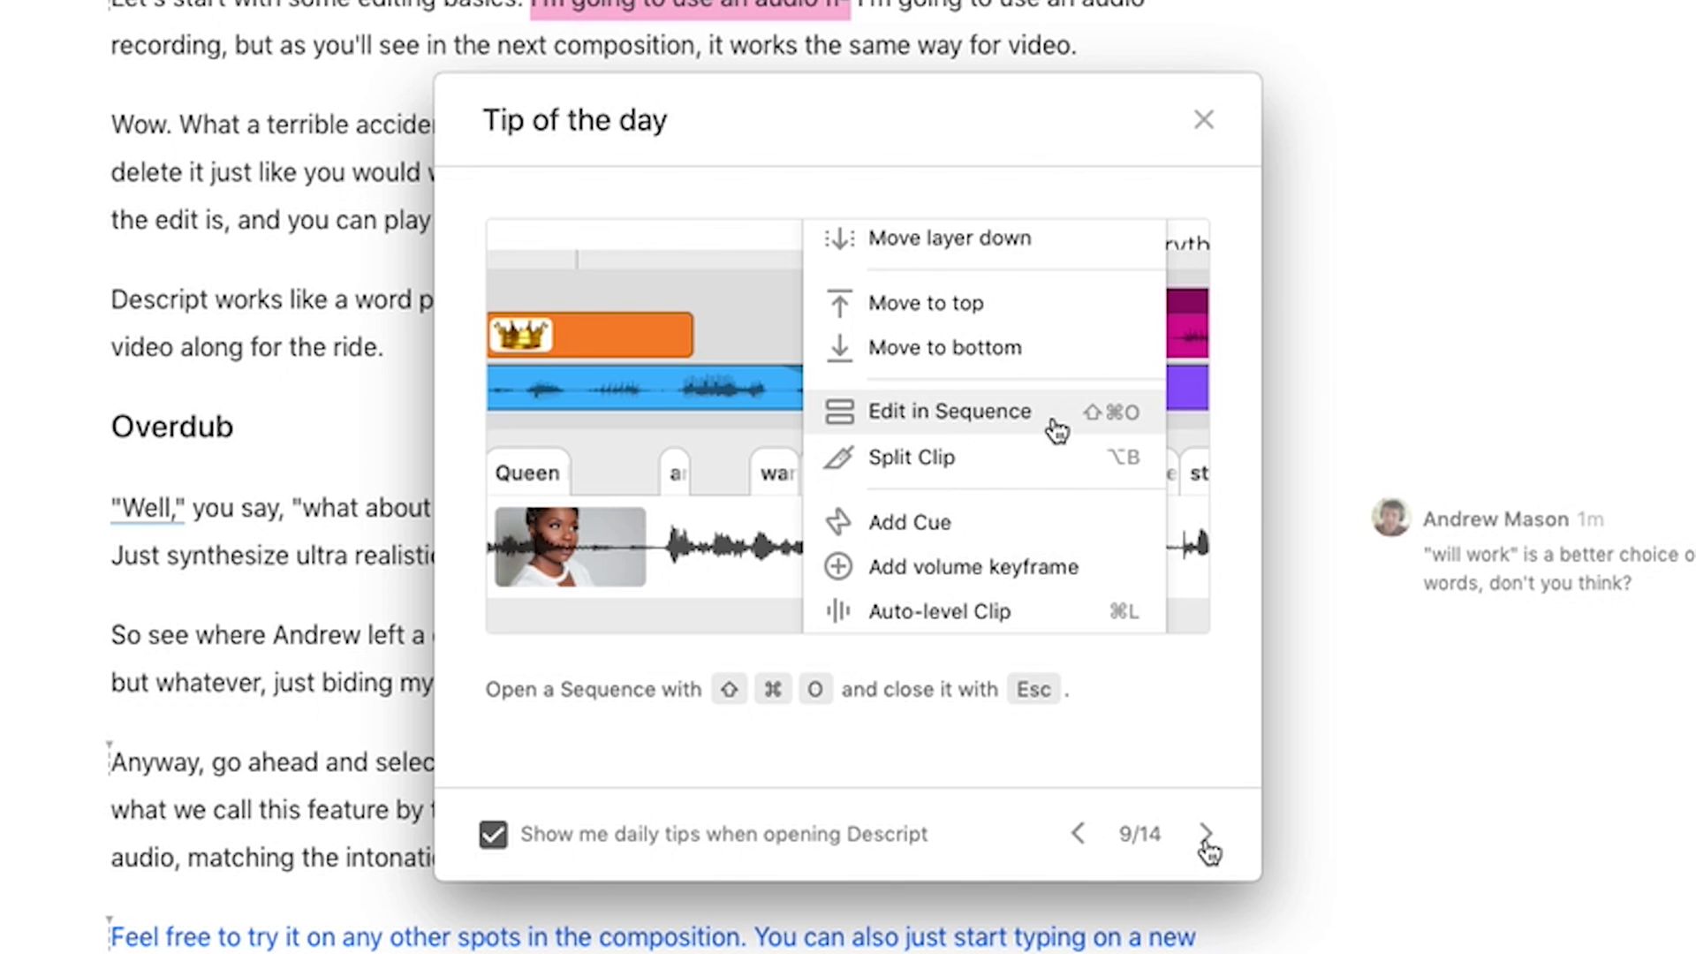
pyautogui.click(1207, 839)
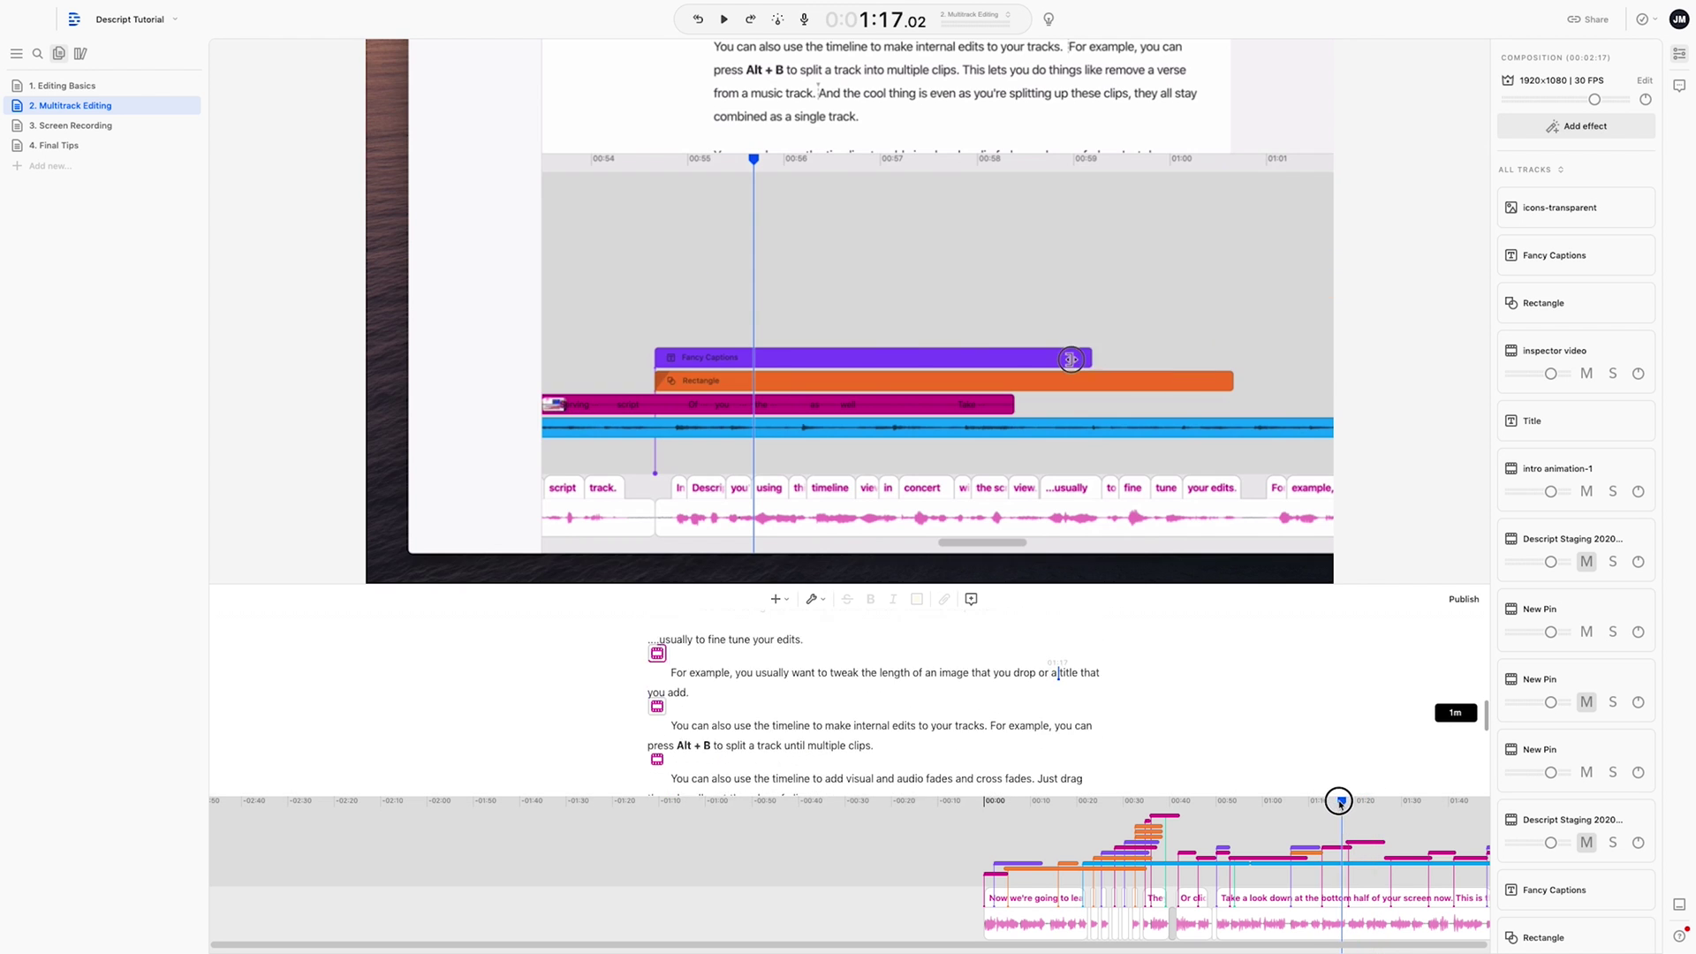
pyautogui.moveTo(1331, 806); pyautogui.dragTo(1410, 797)
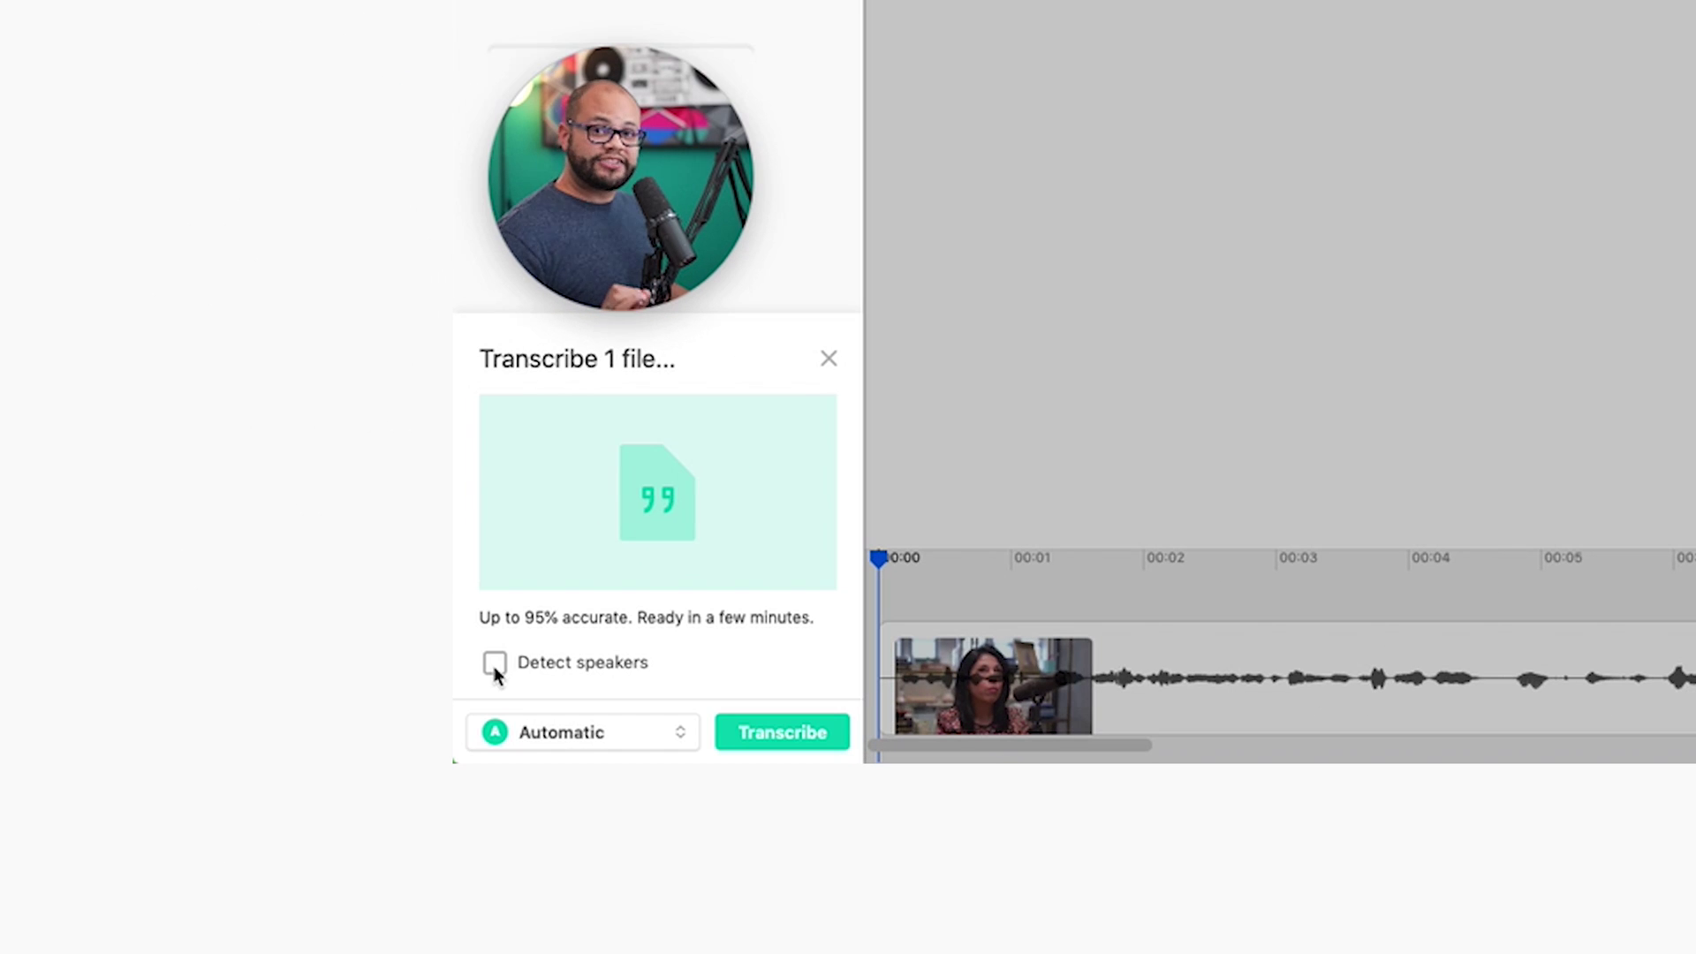
# Step: Enable speaker detection for 2 speakers, keep the Automatic service, and start transcription
pyautogui.click(21, 906)
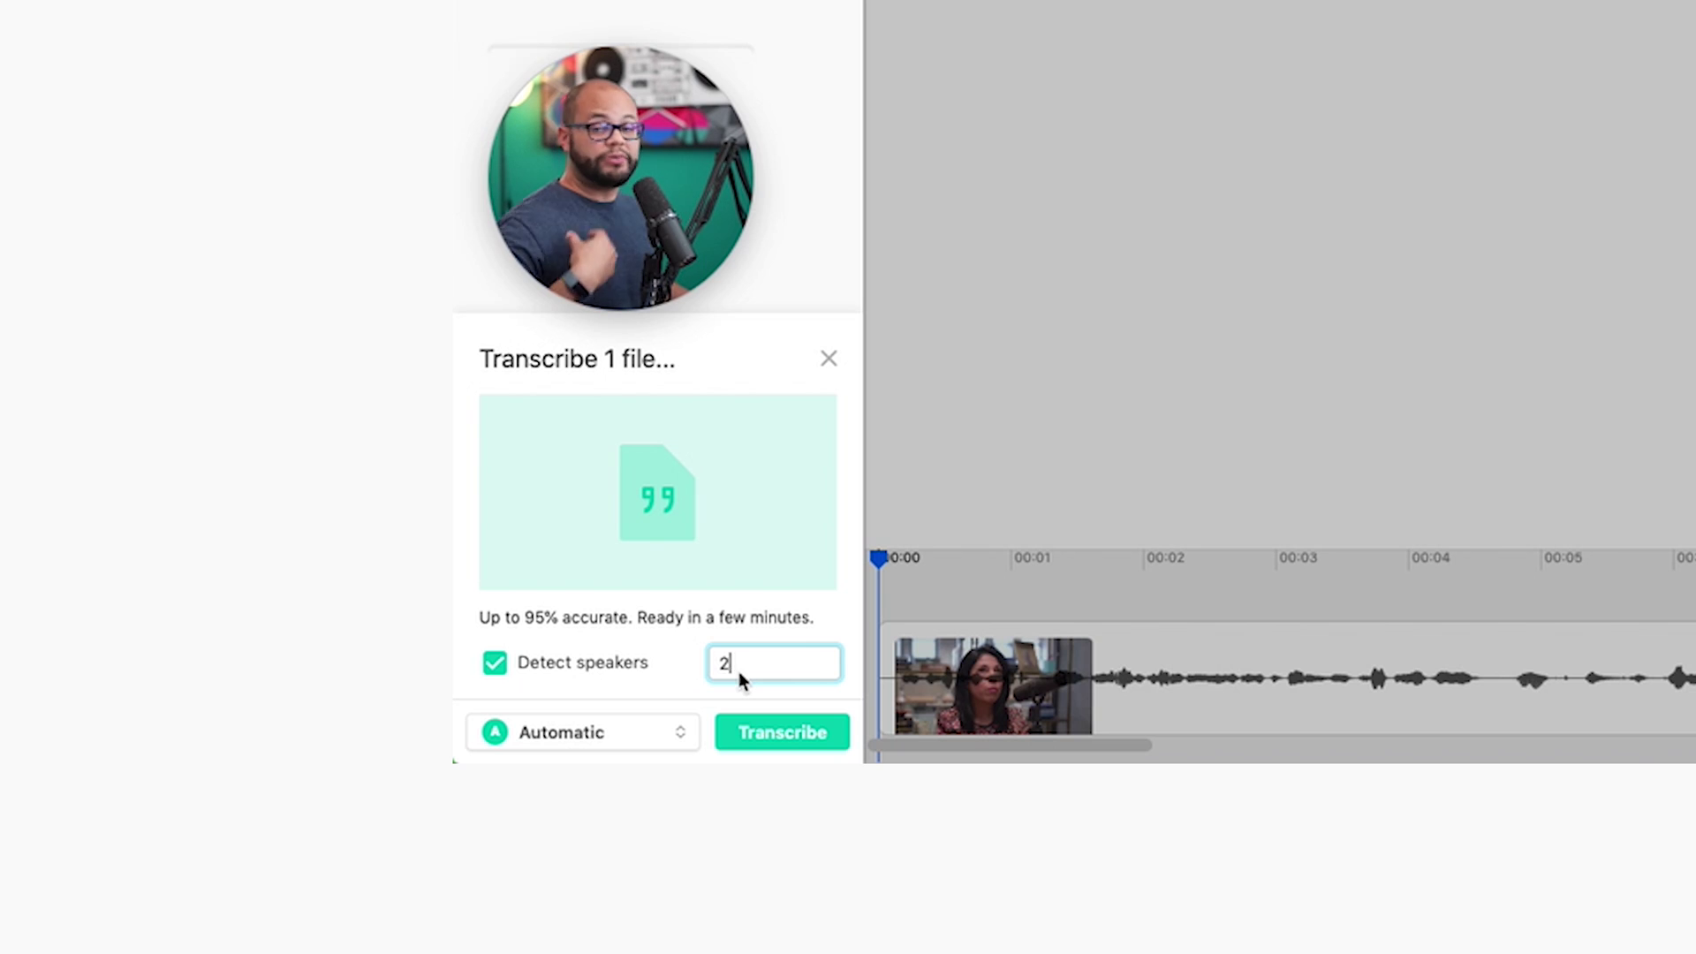
pyautogui.click(645, 732)
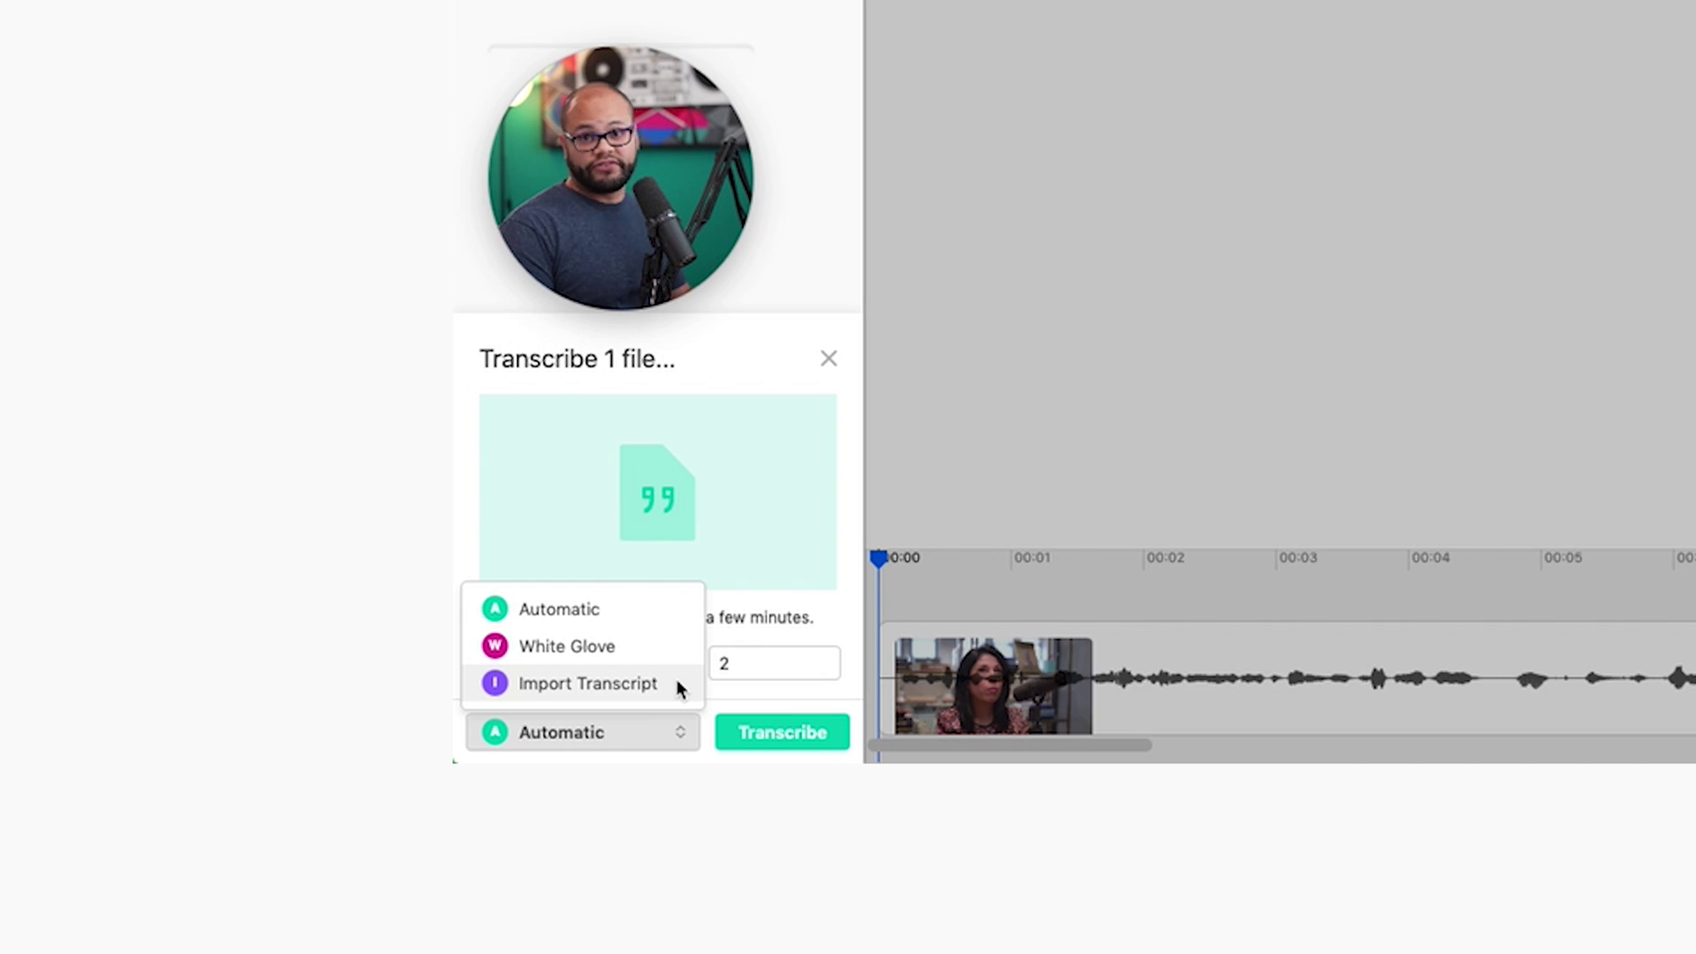
pyautogui.click(630, 618)
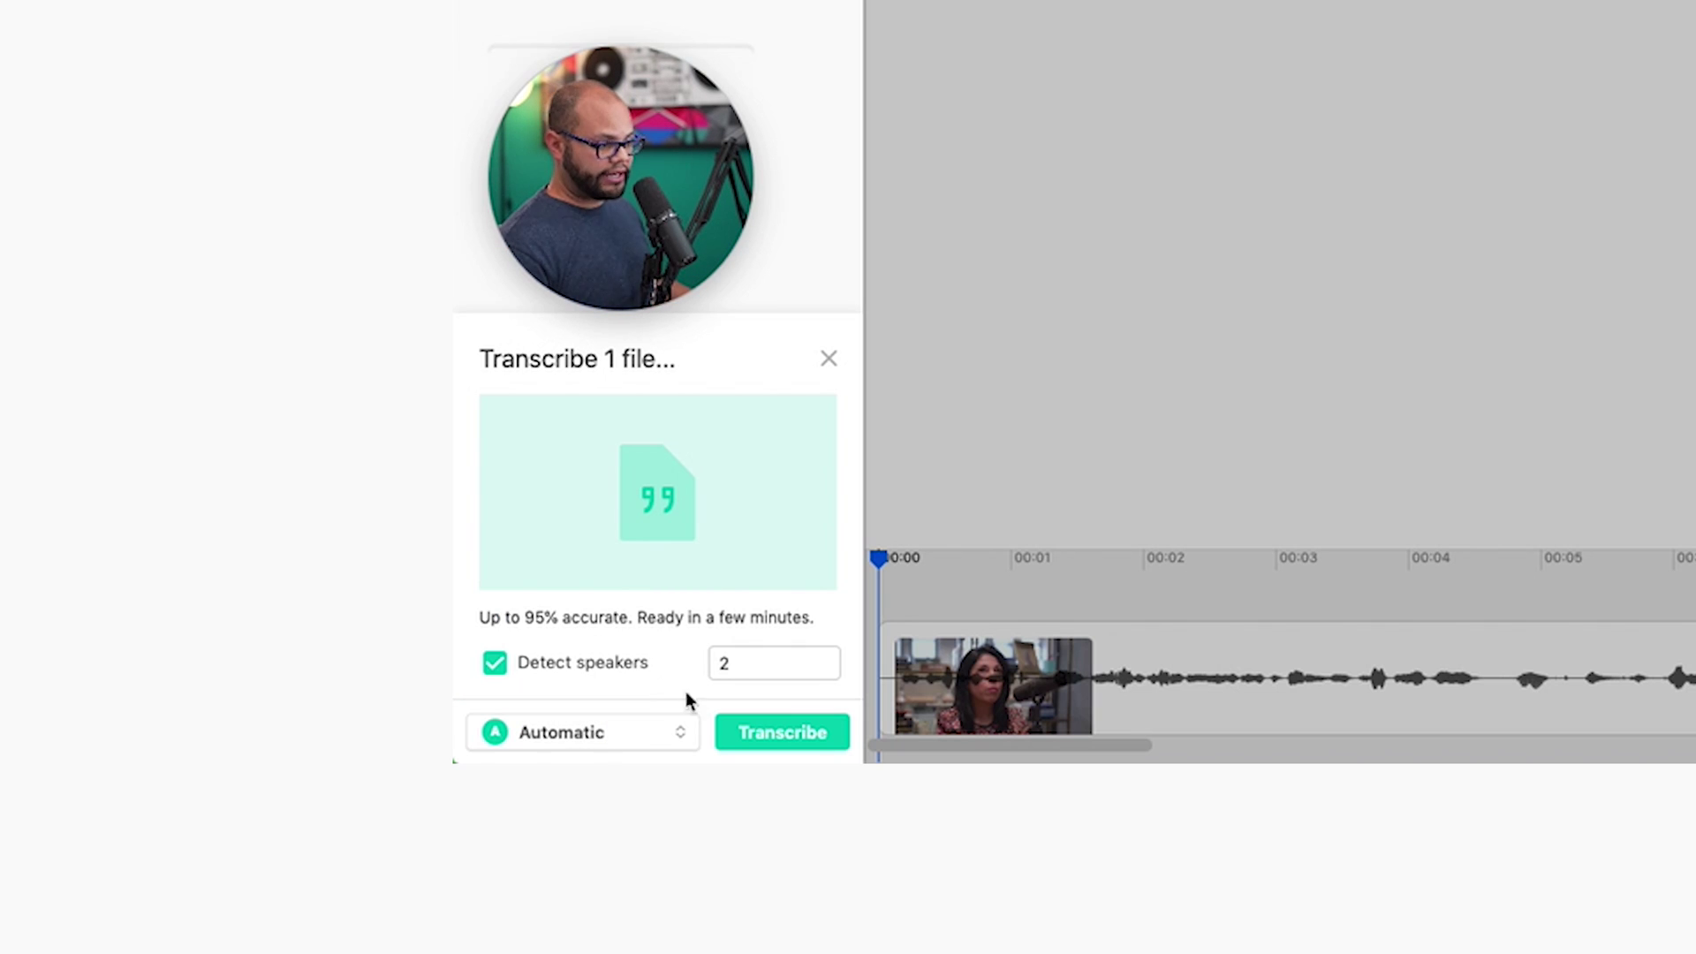
pyautogui.click(777, 734)
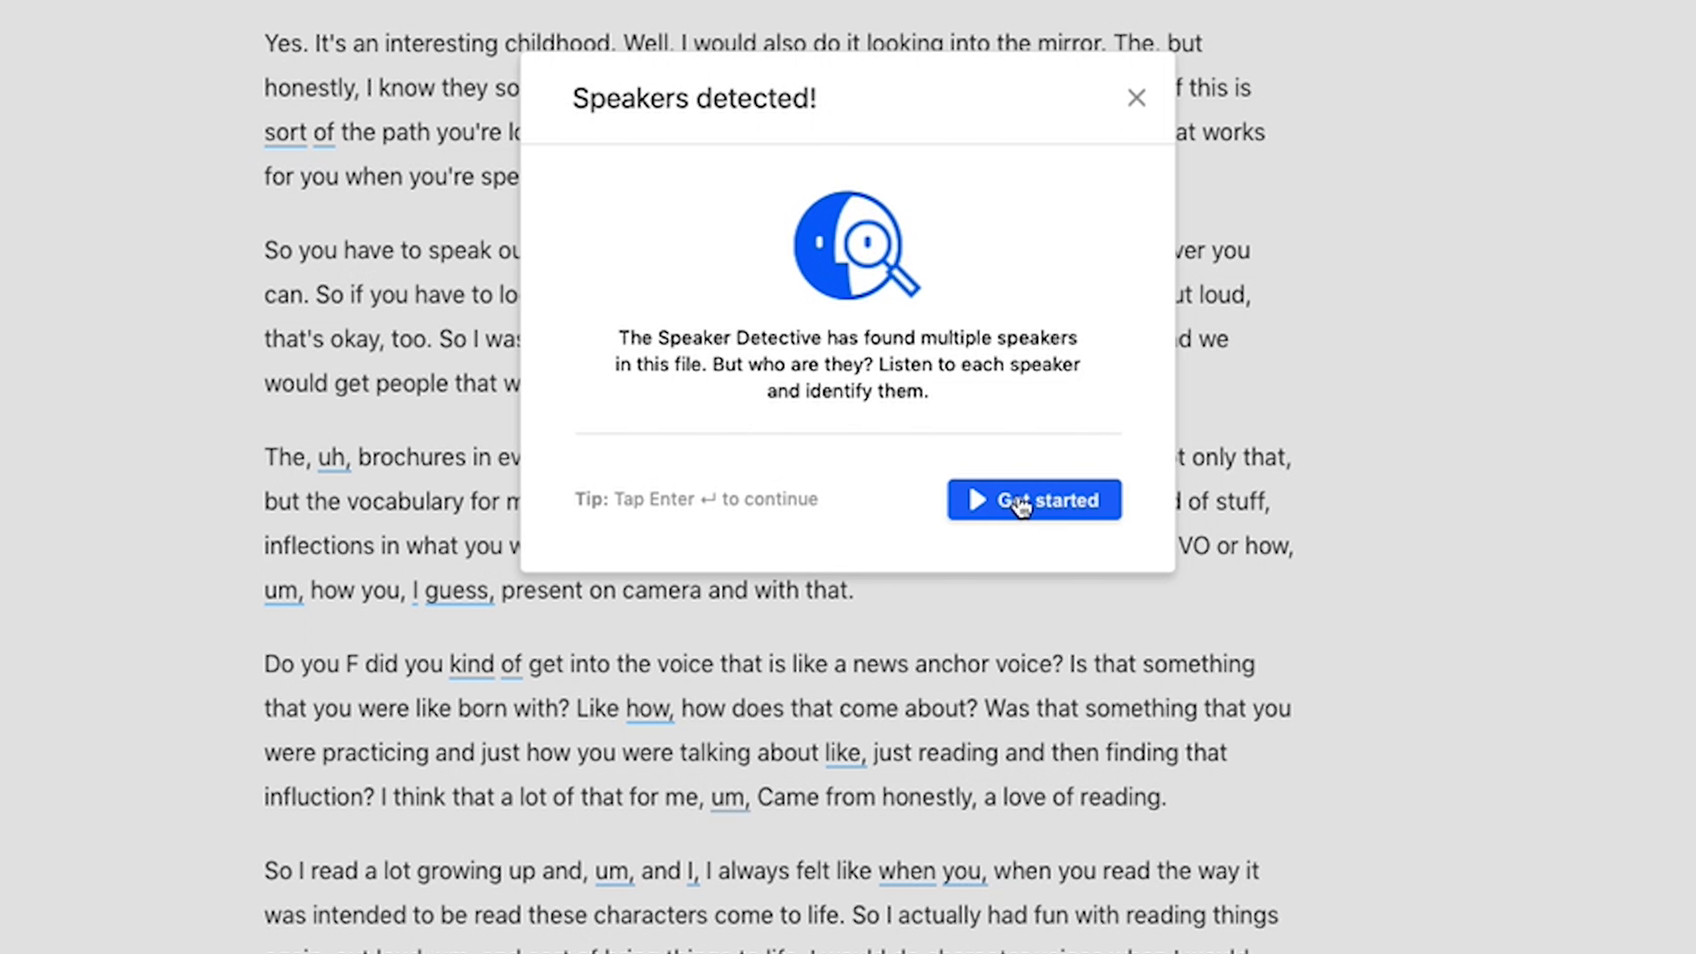
# Step: Enter the first speaker's name, assign the existing second speaker, and close the labels prompt
pyautogui.click(1022, 501)
pyautogui.write('Alex')
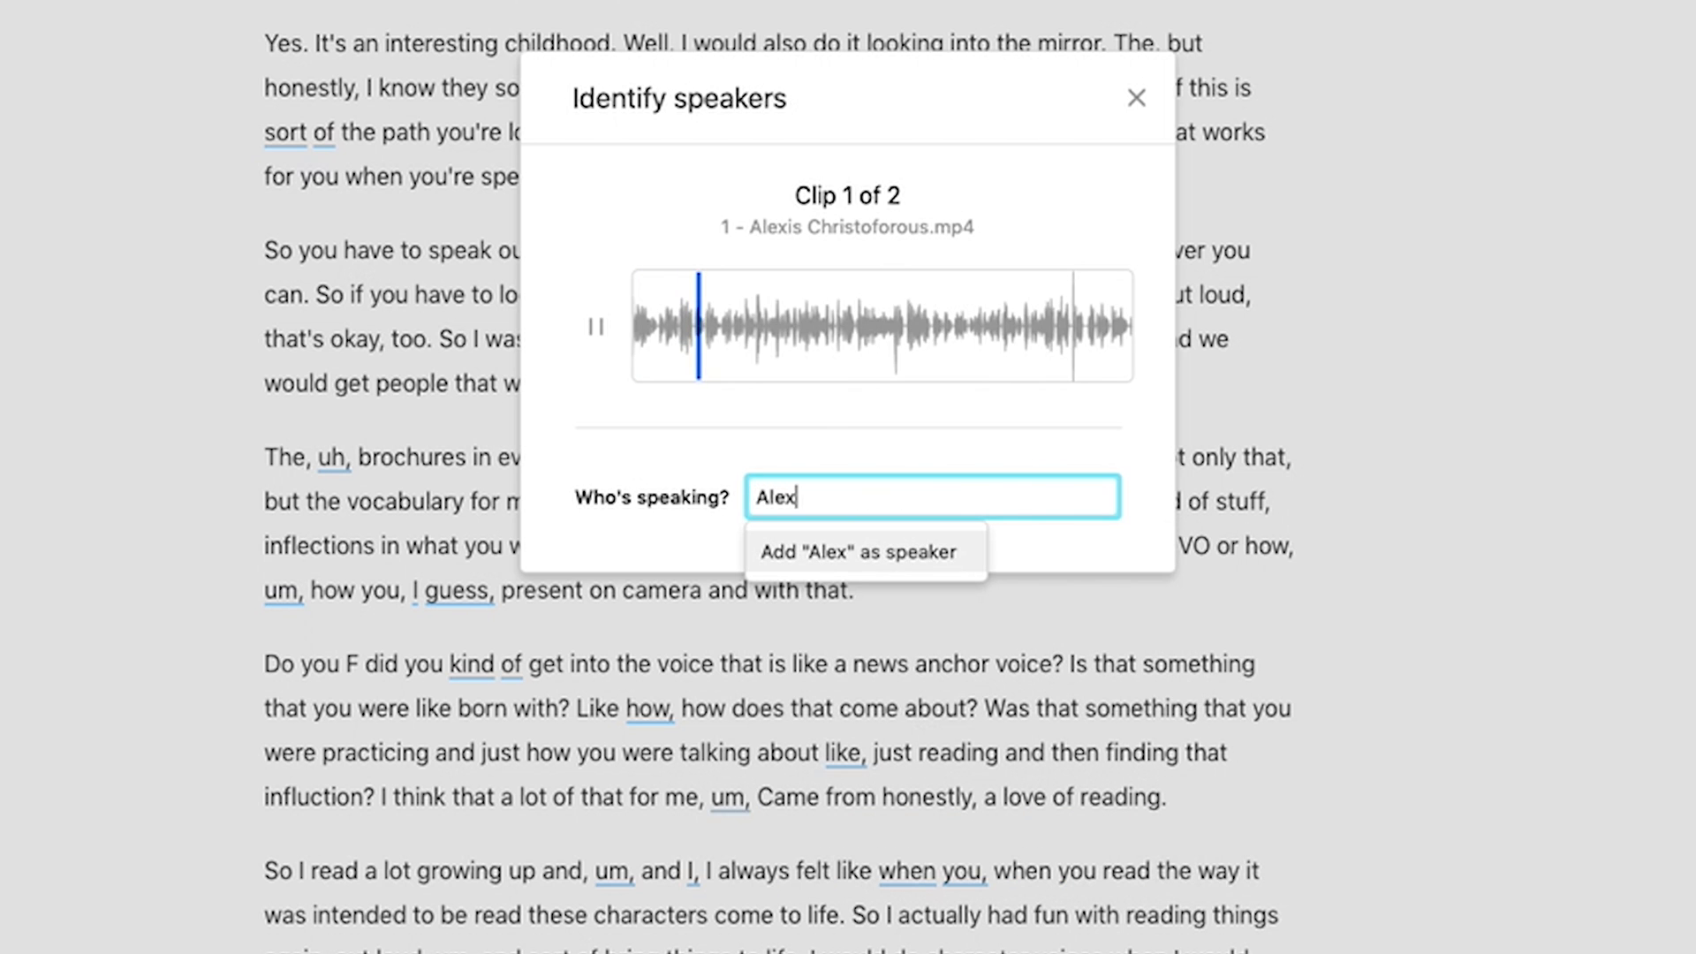
pyautogui.click(940, 553)
pyautogui.click(971, 551)
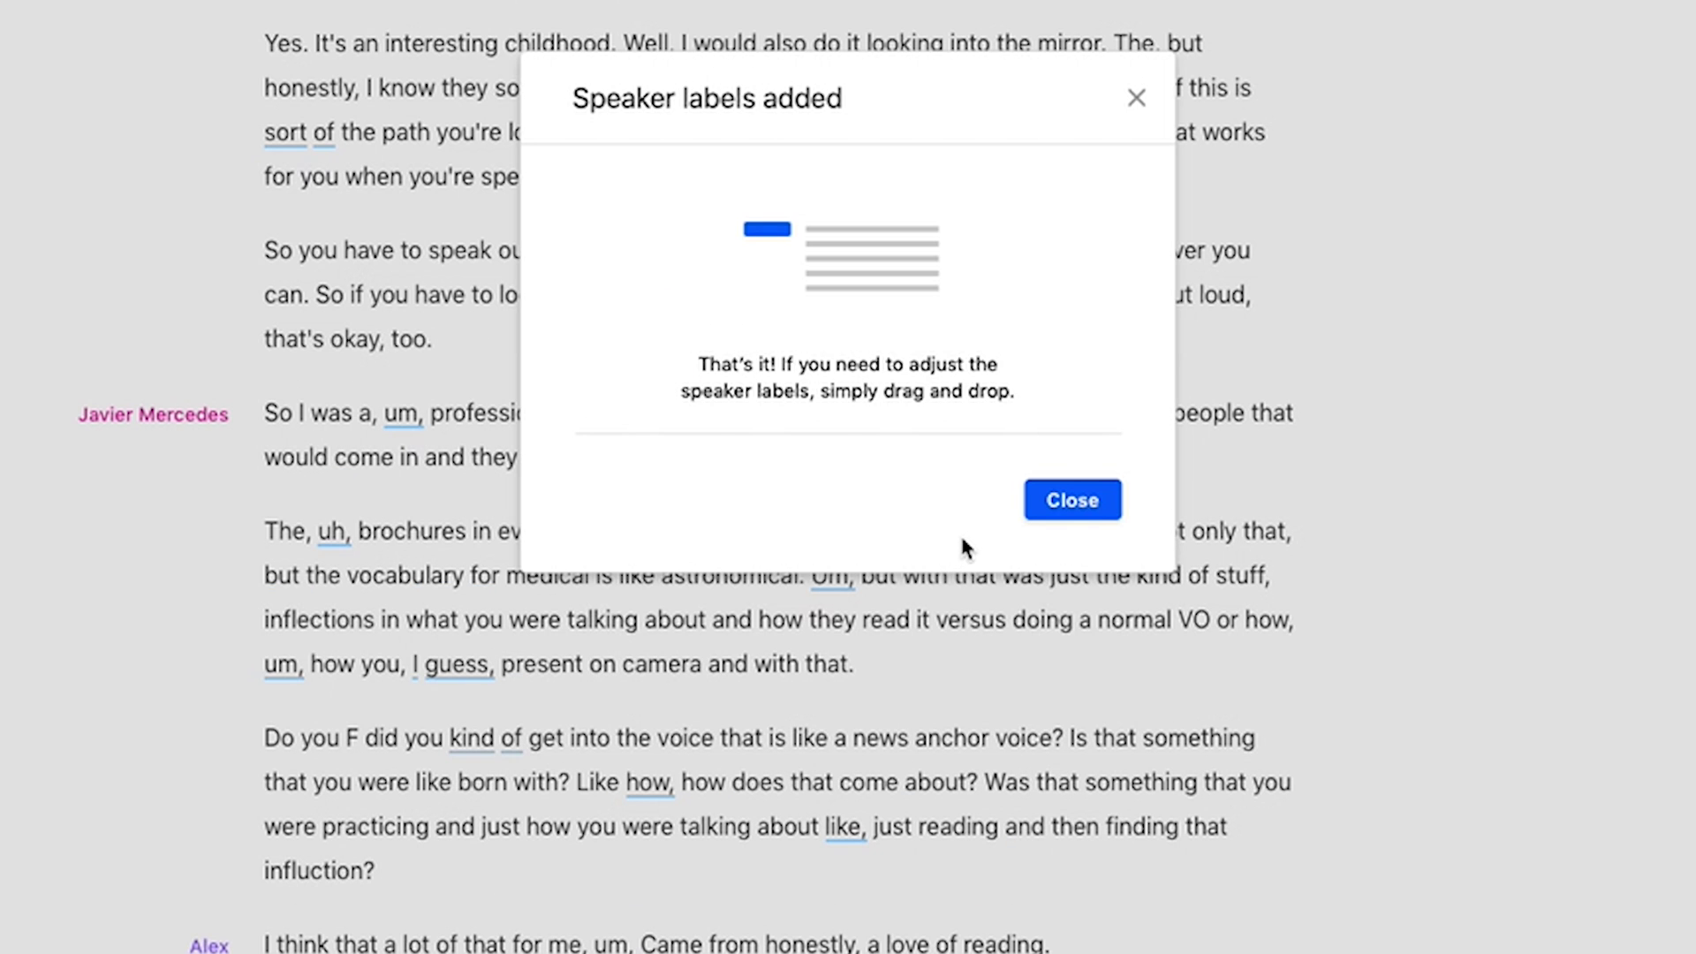
pyautogui.click(1072, 500)
pyautogui.click(705, 331)
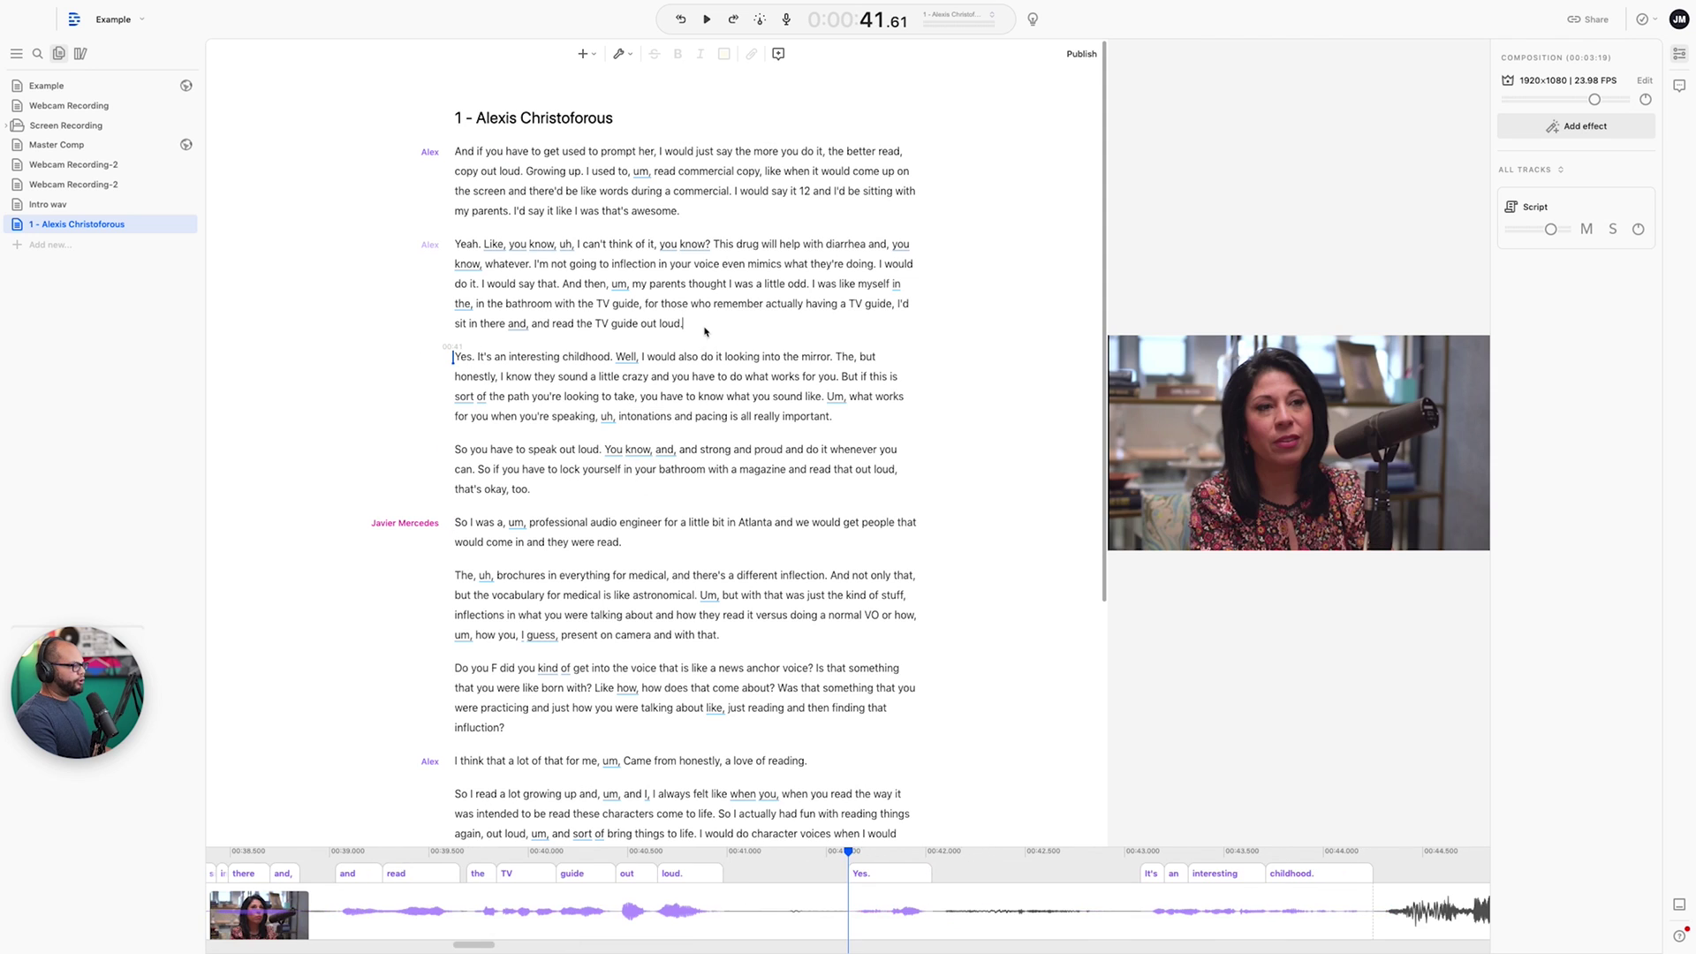
pyautogui.click(777, 251)
pyautogui.click(659, 395)
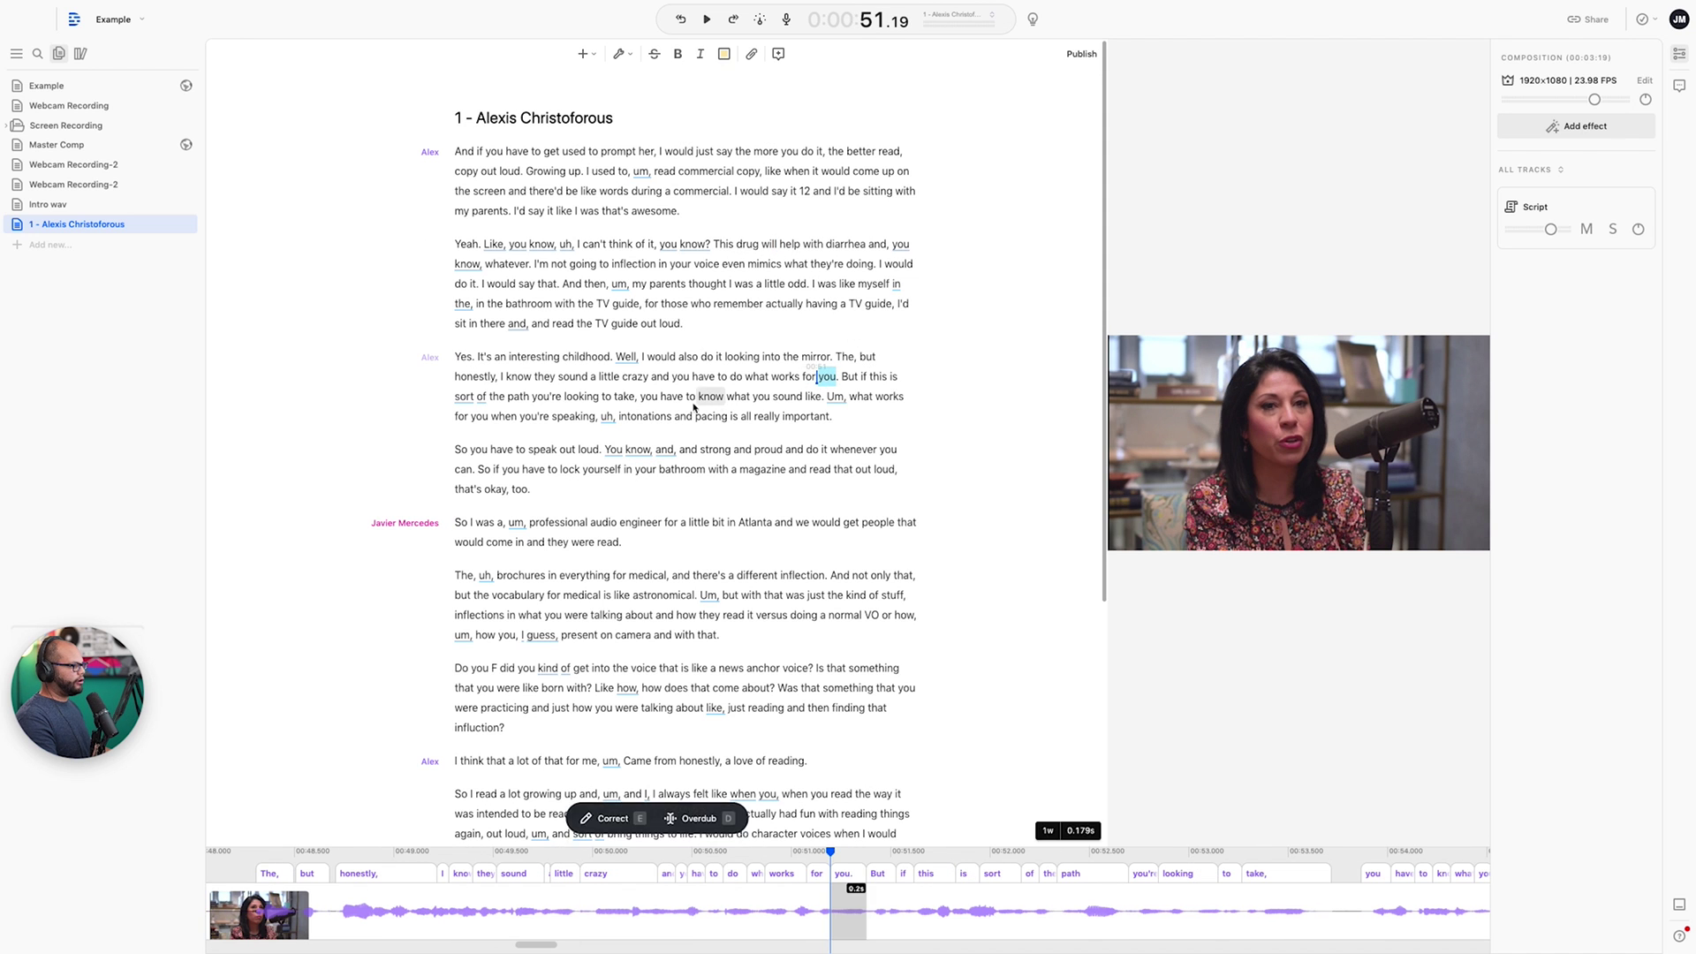
pyautogui.click(787, 469)
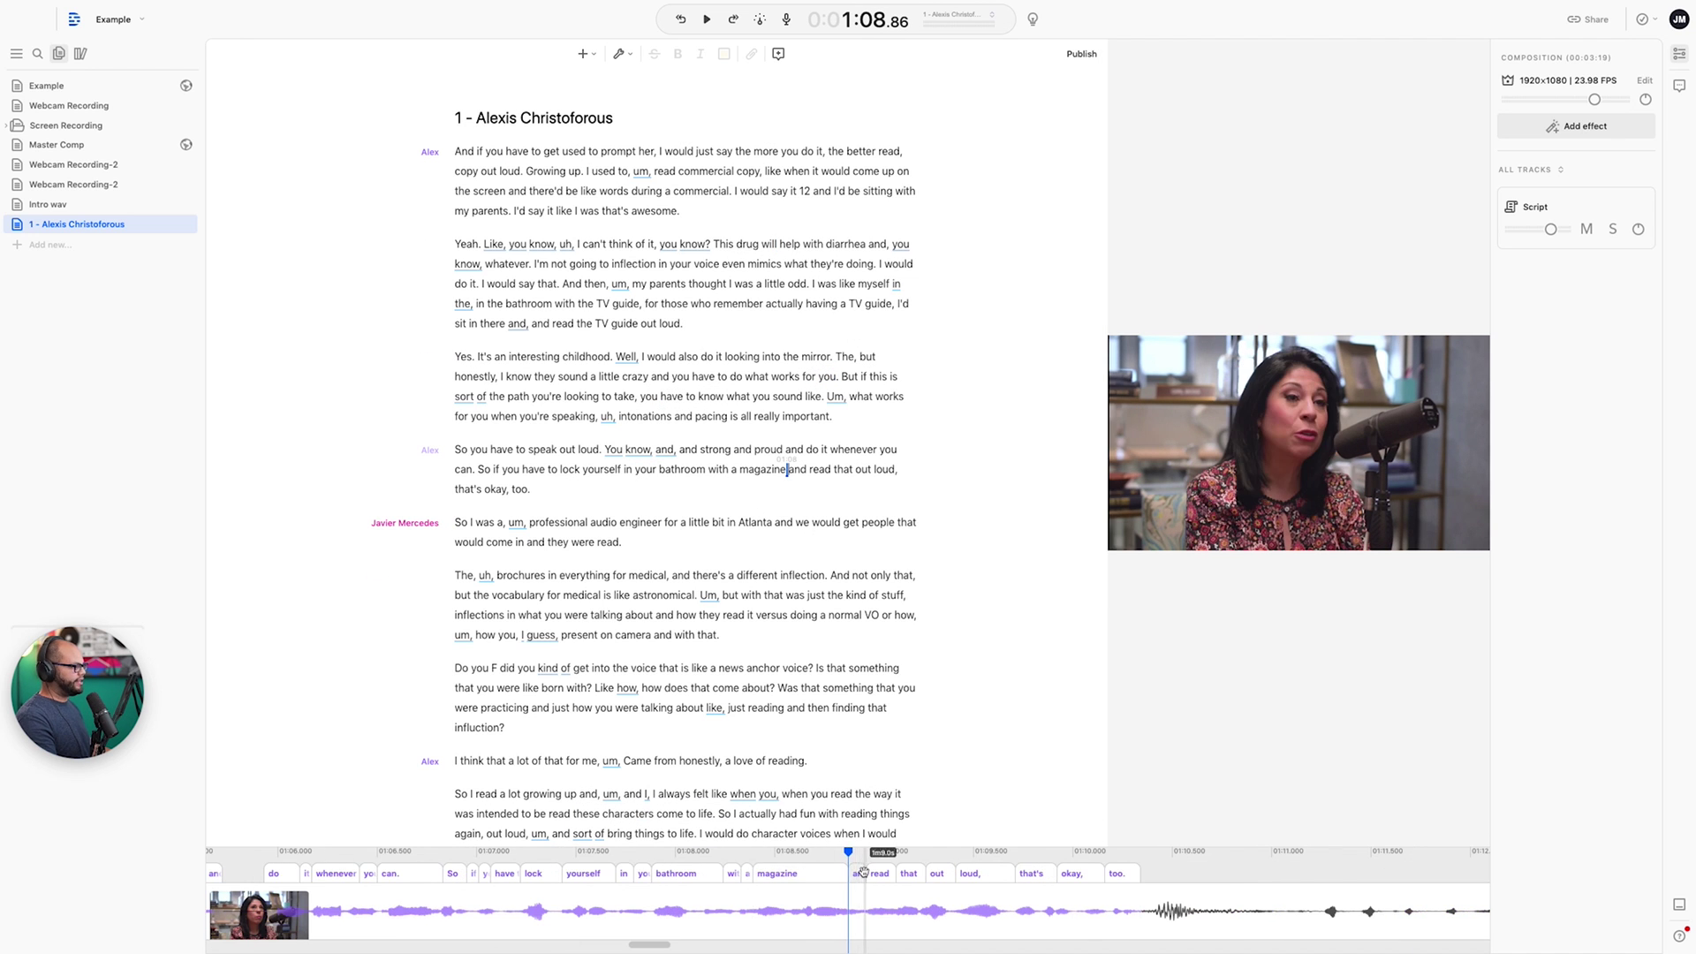
pyautogui.click(550, 263)
pyautogui.click(609, 324)
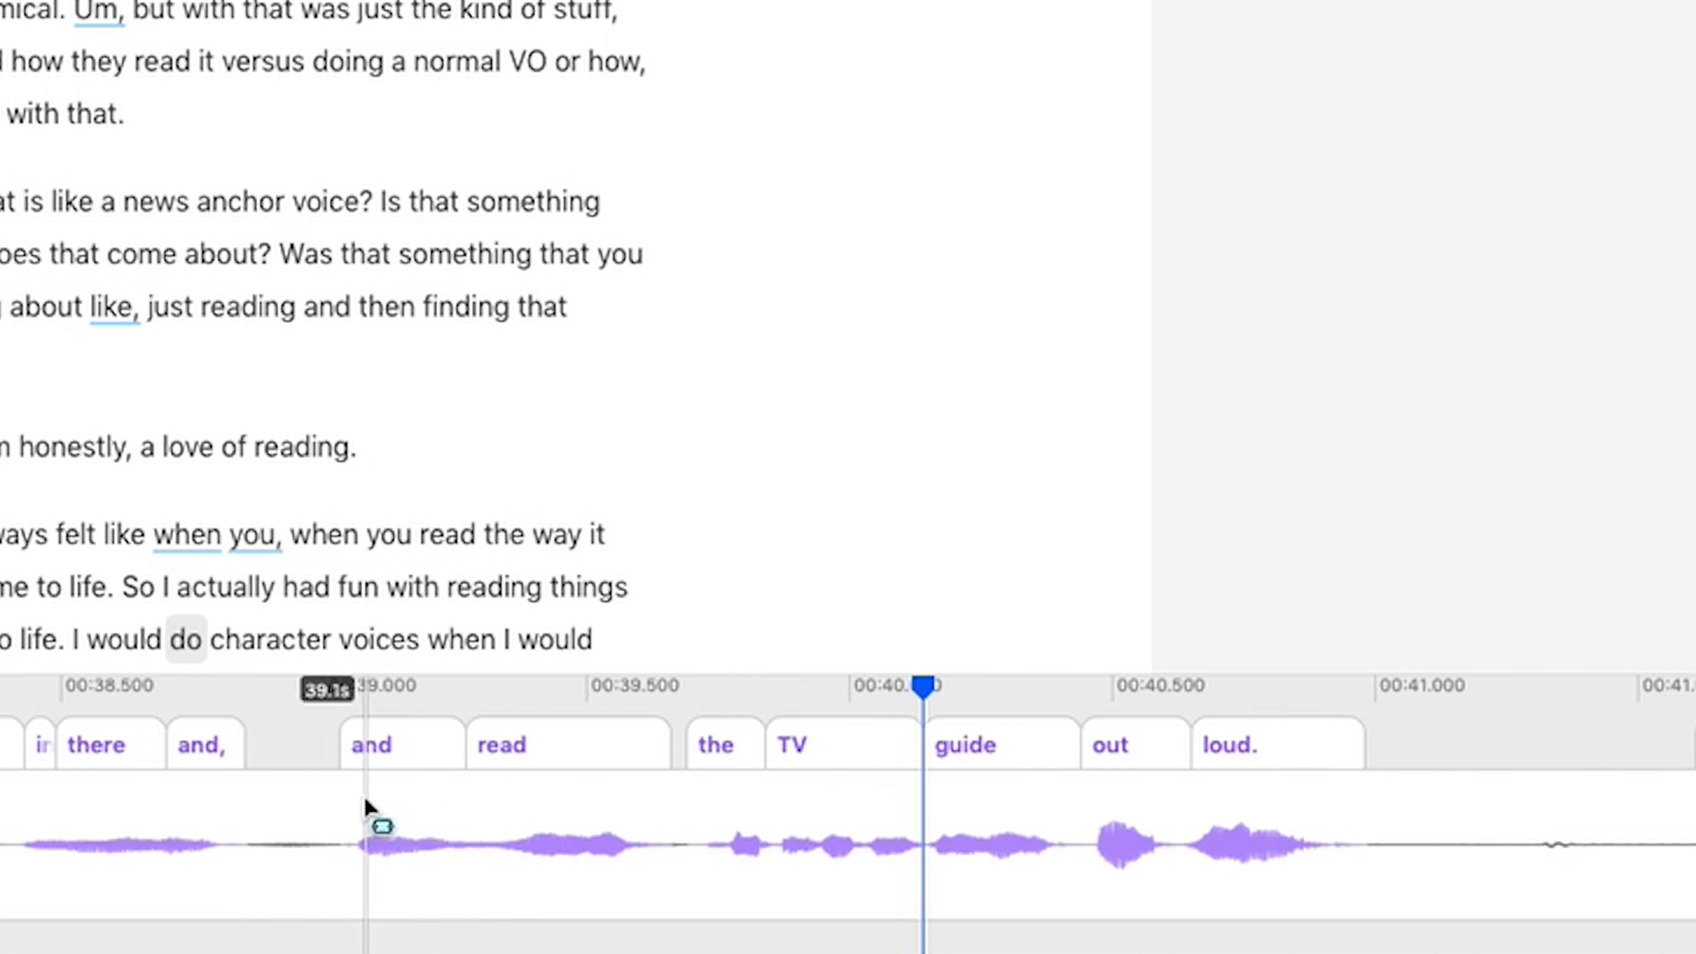
pyautogui.click(343, 808)
pyautogui.click(477, 808)
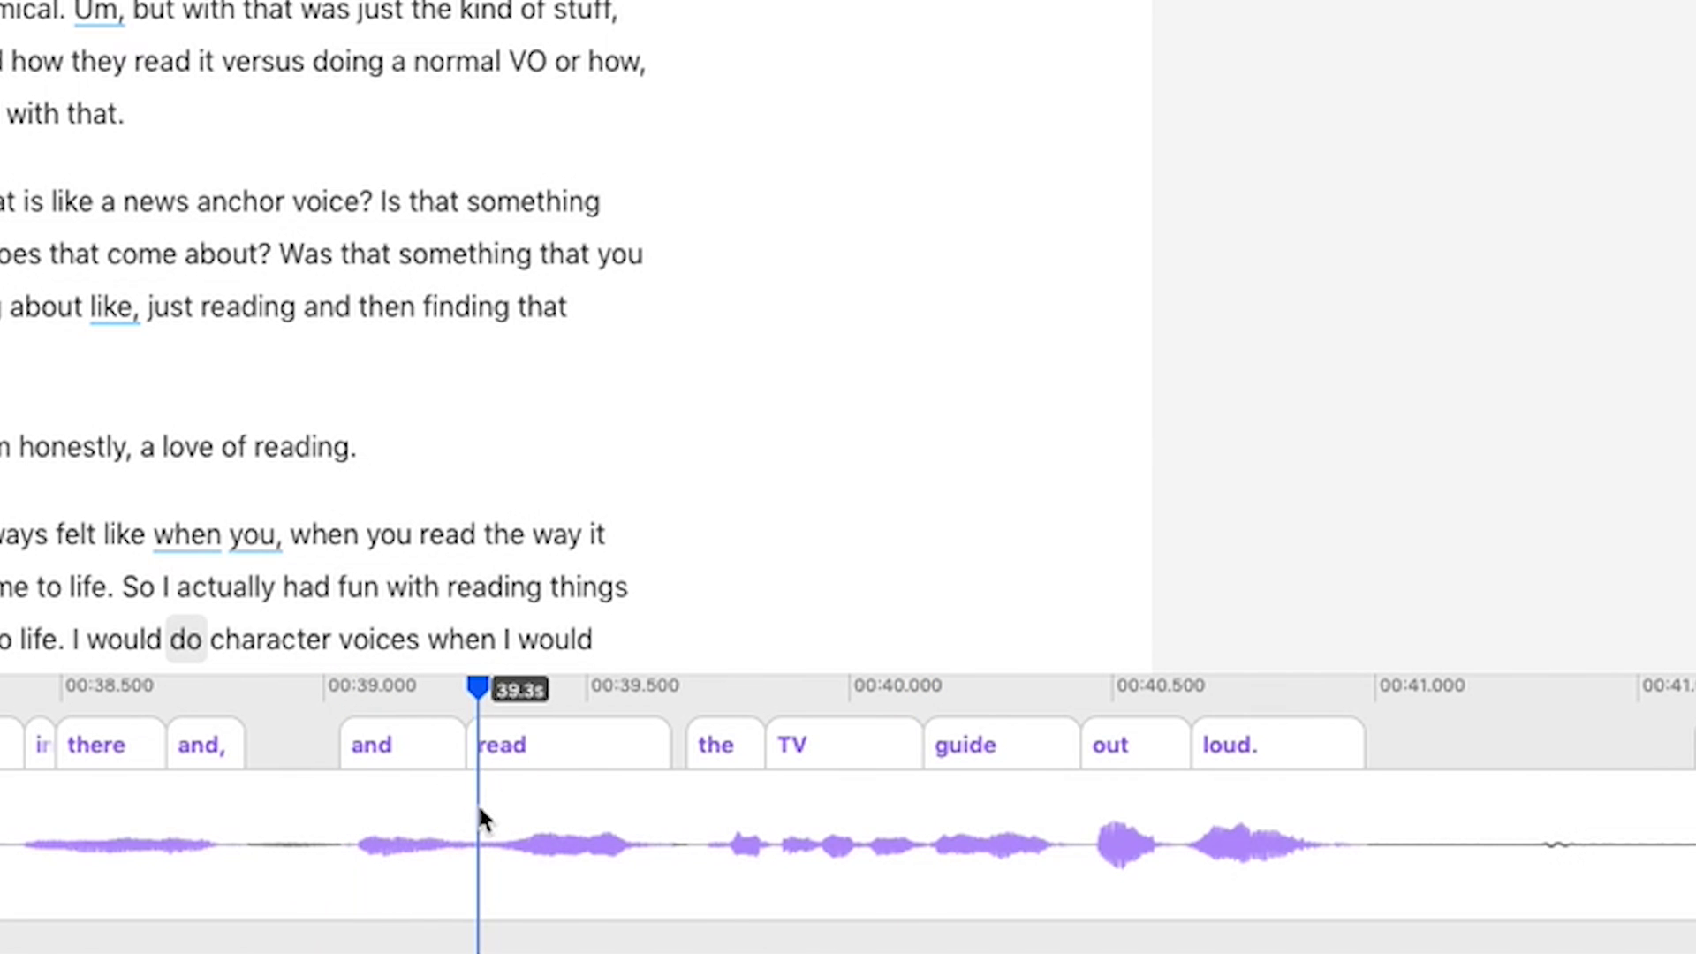
pyautogui.click(737, 810)
pyautogui.click(944, 823)
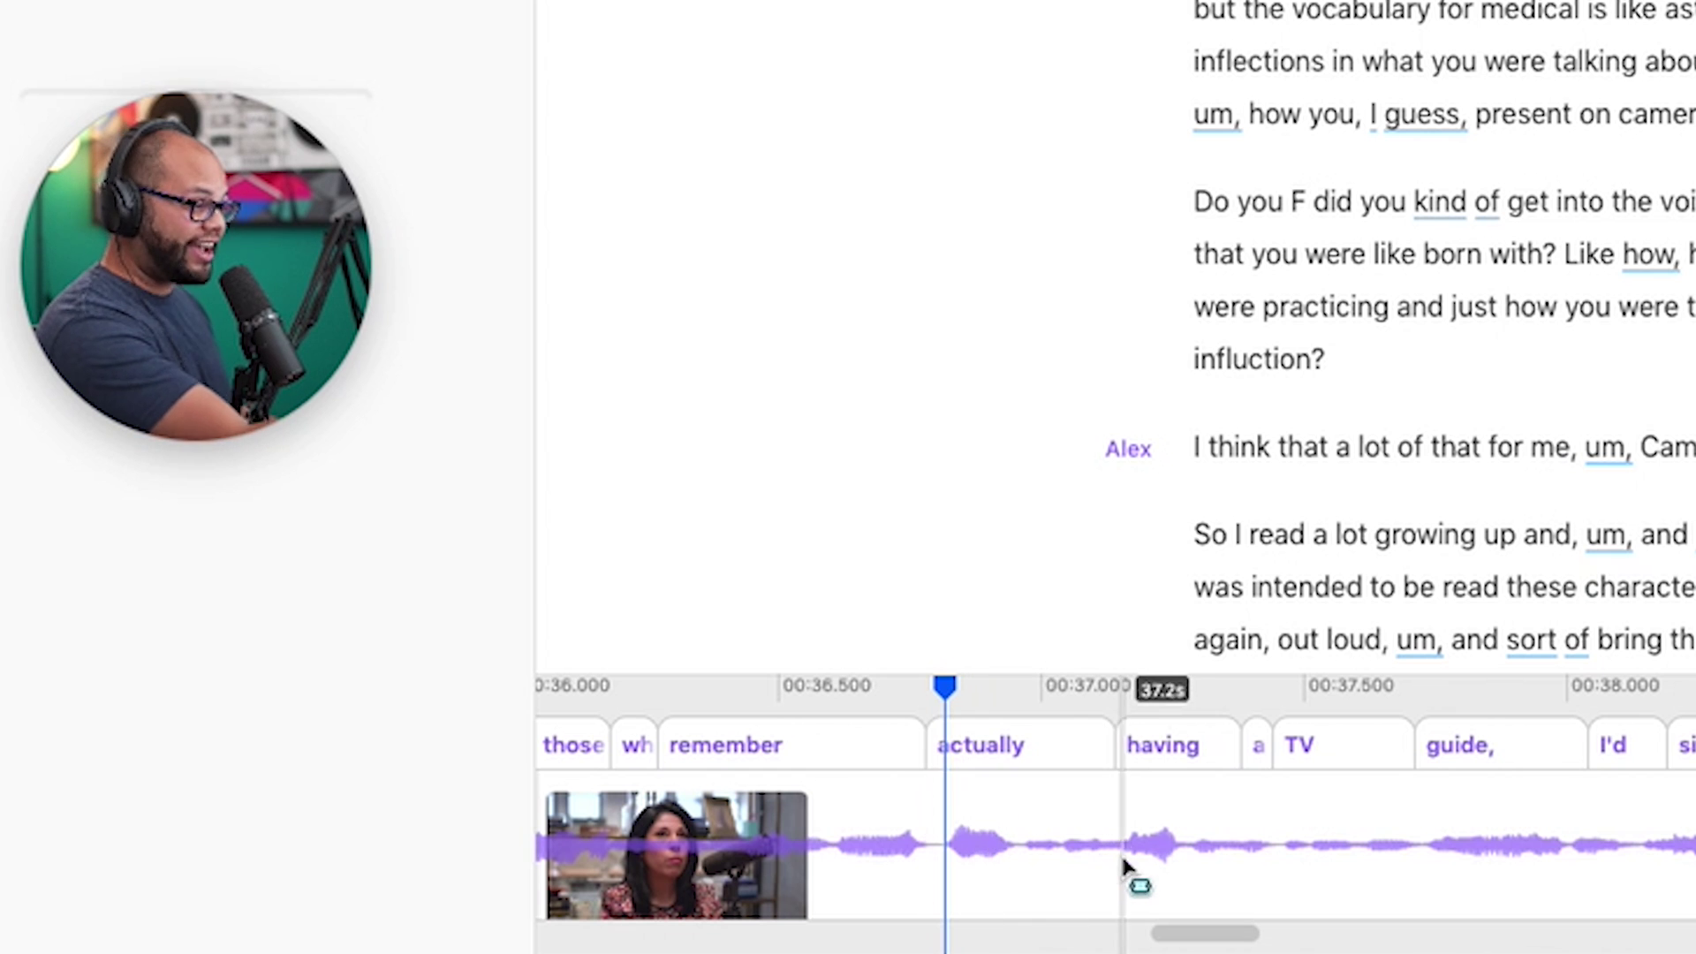
pyautogui.click(1313, 834)
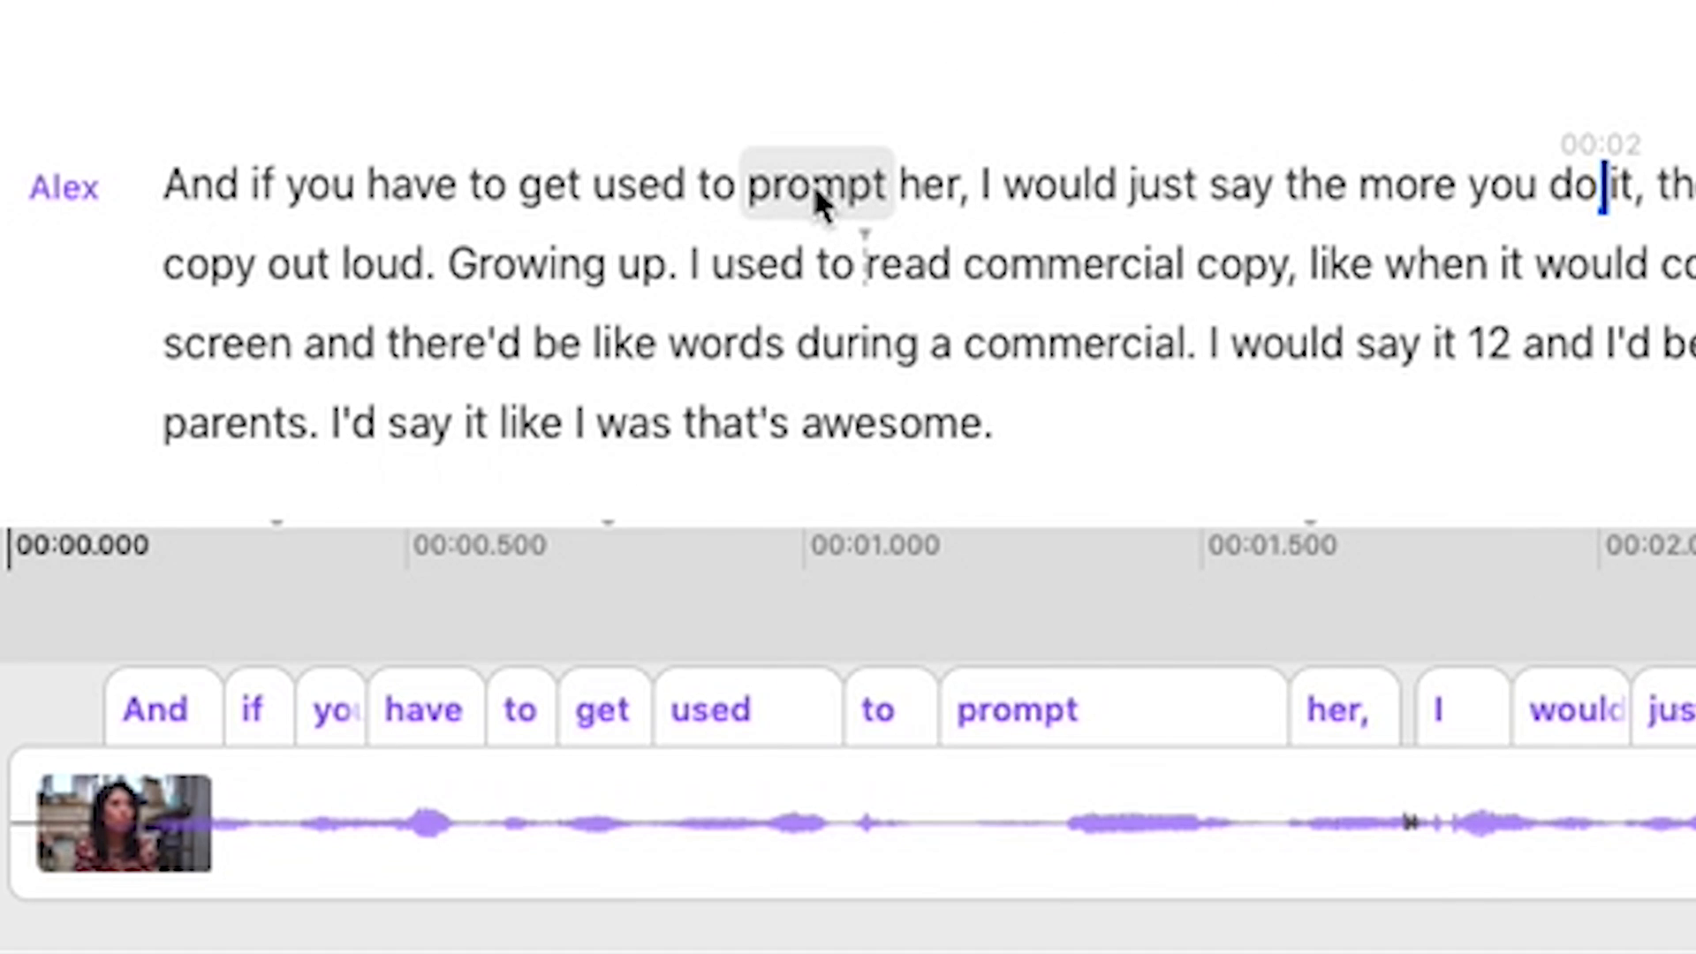
# Step: Select 'prompt her,' and use Correct (E) to change it to 'prompter,'
pyautogui.moveTo(753, 187); pyautogui.dragTo(972, 205)
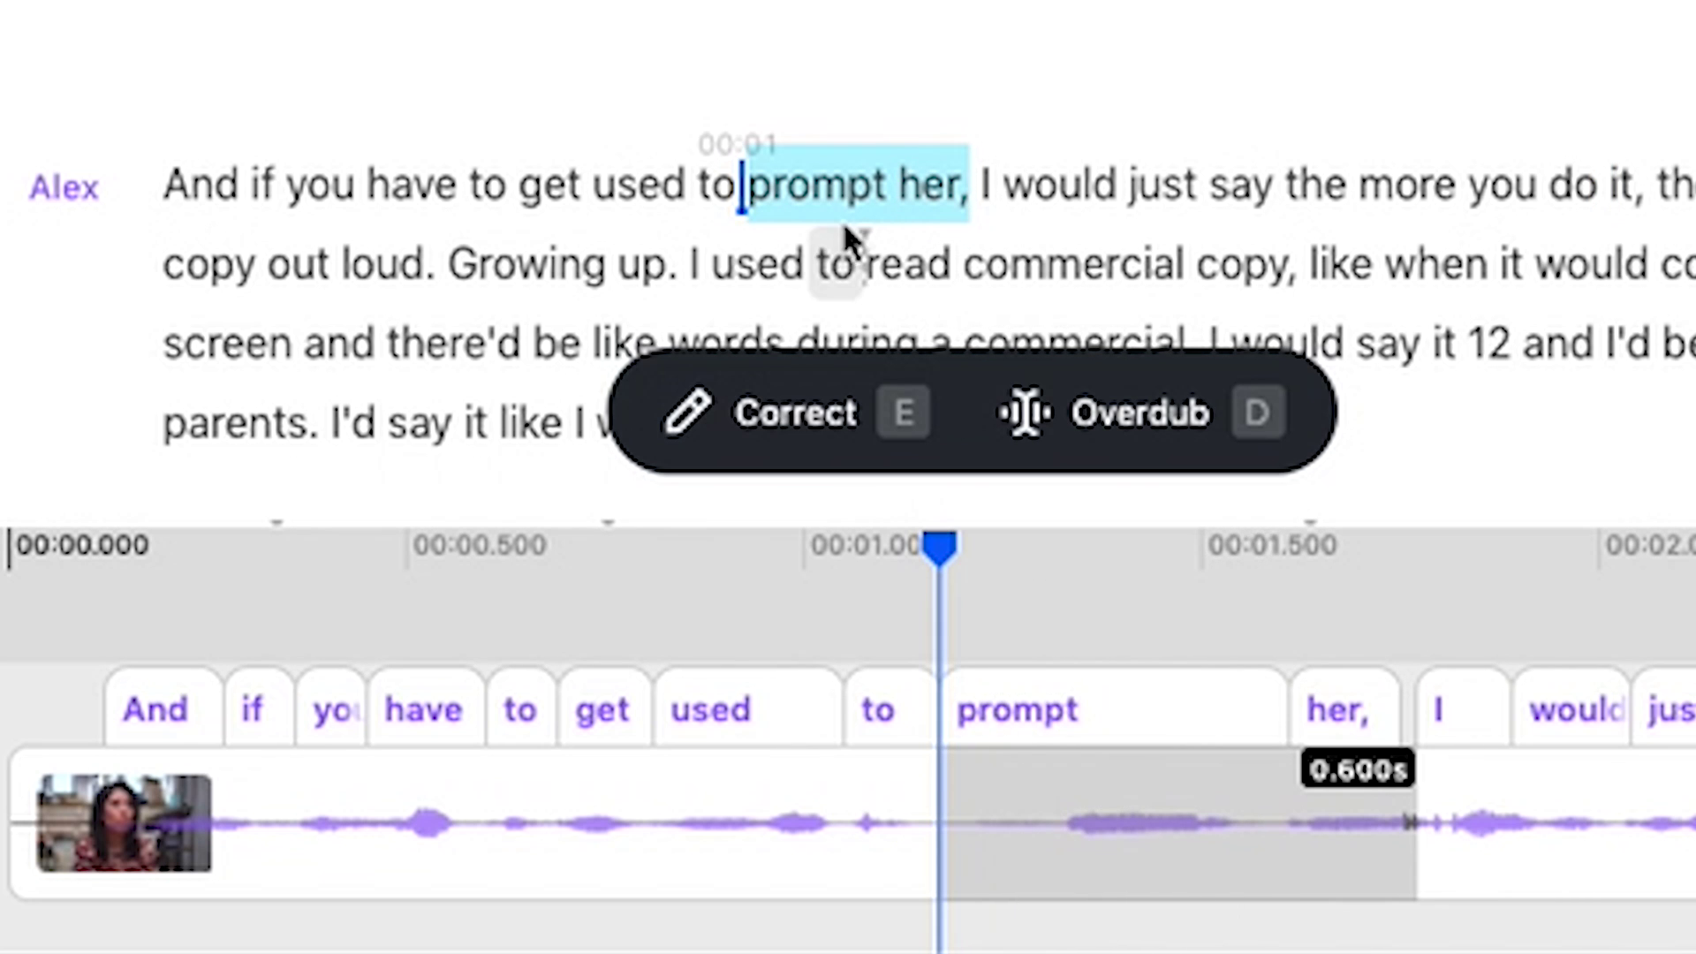
pyautogui.press('e')
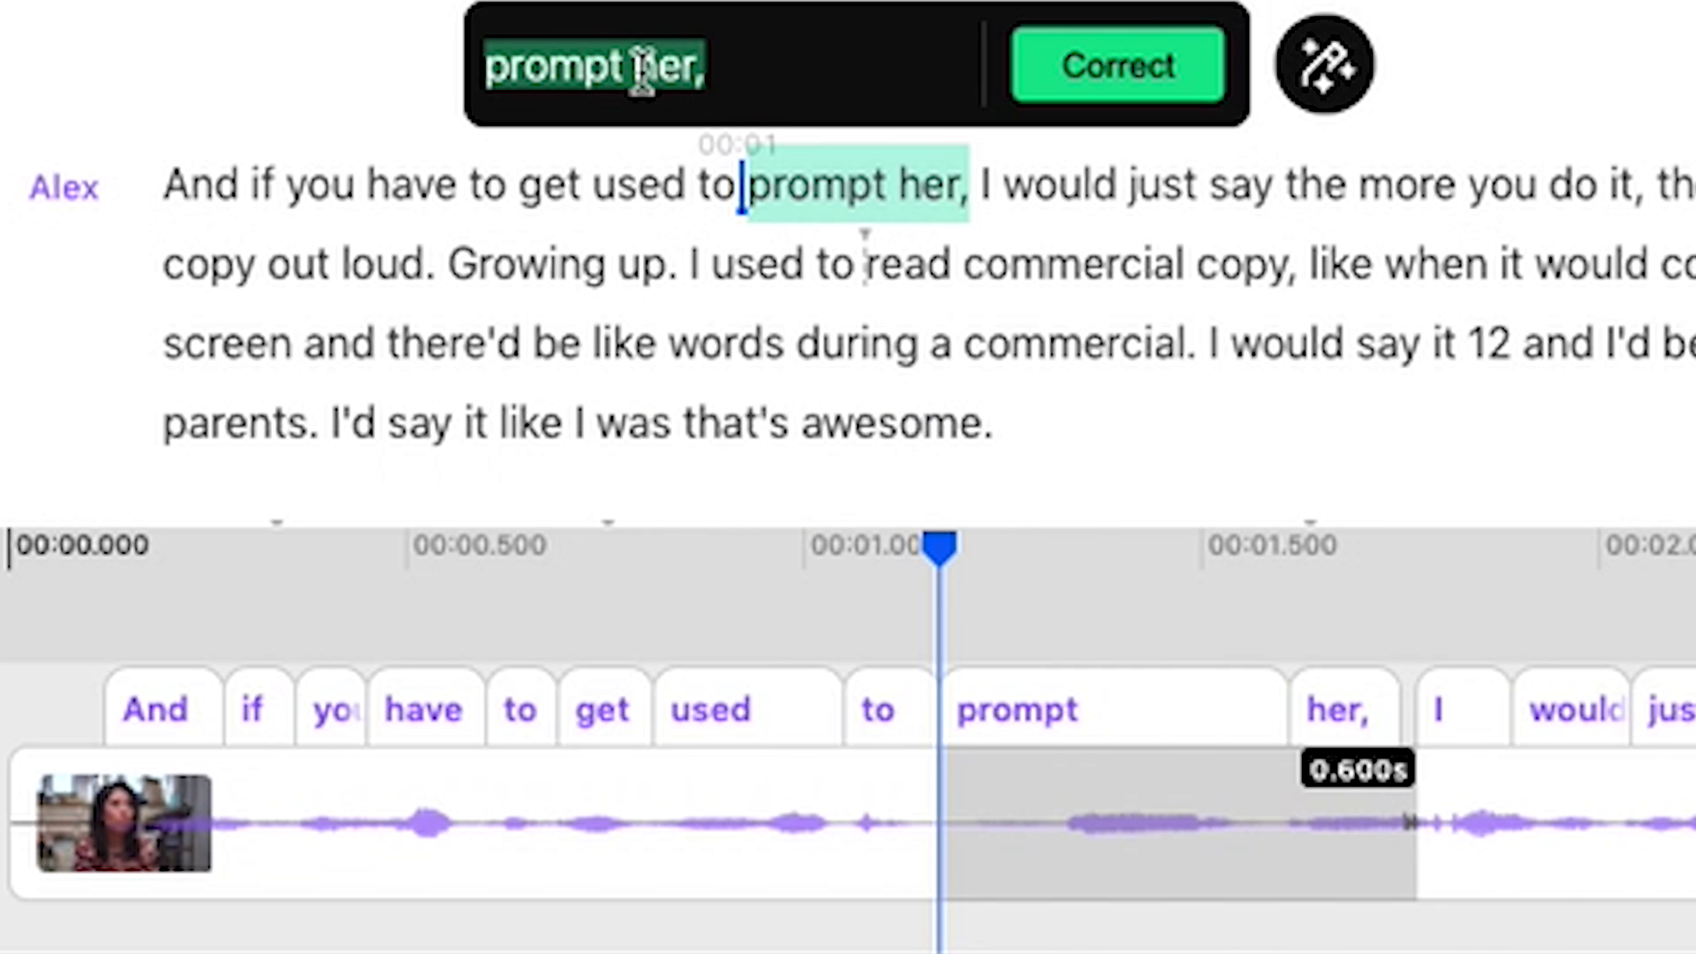
pyautogui.click(642, 68)
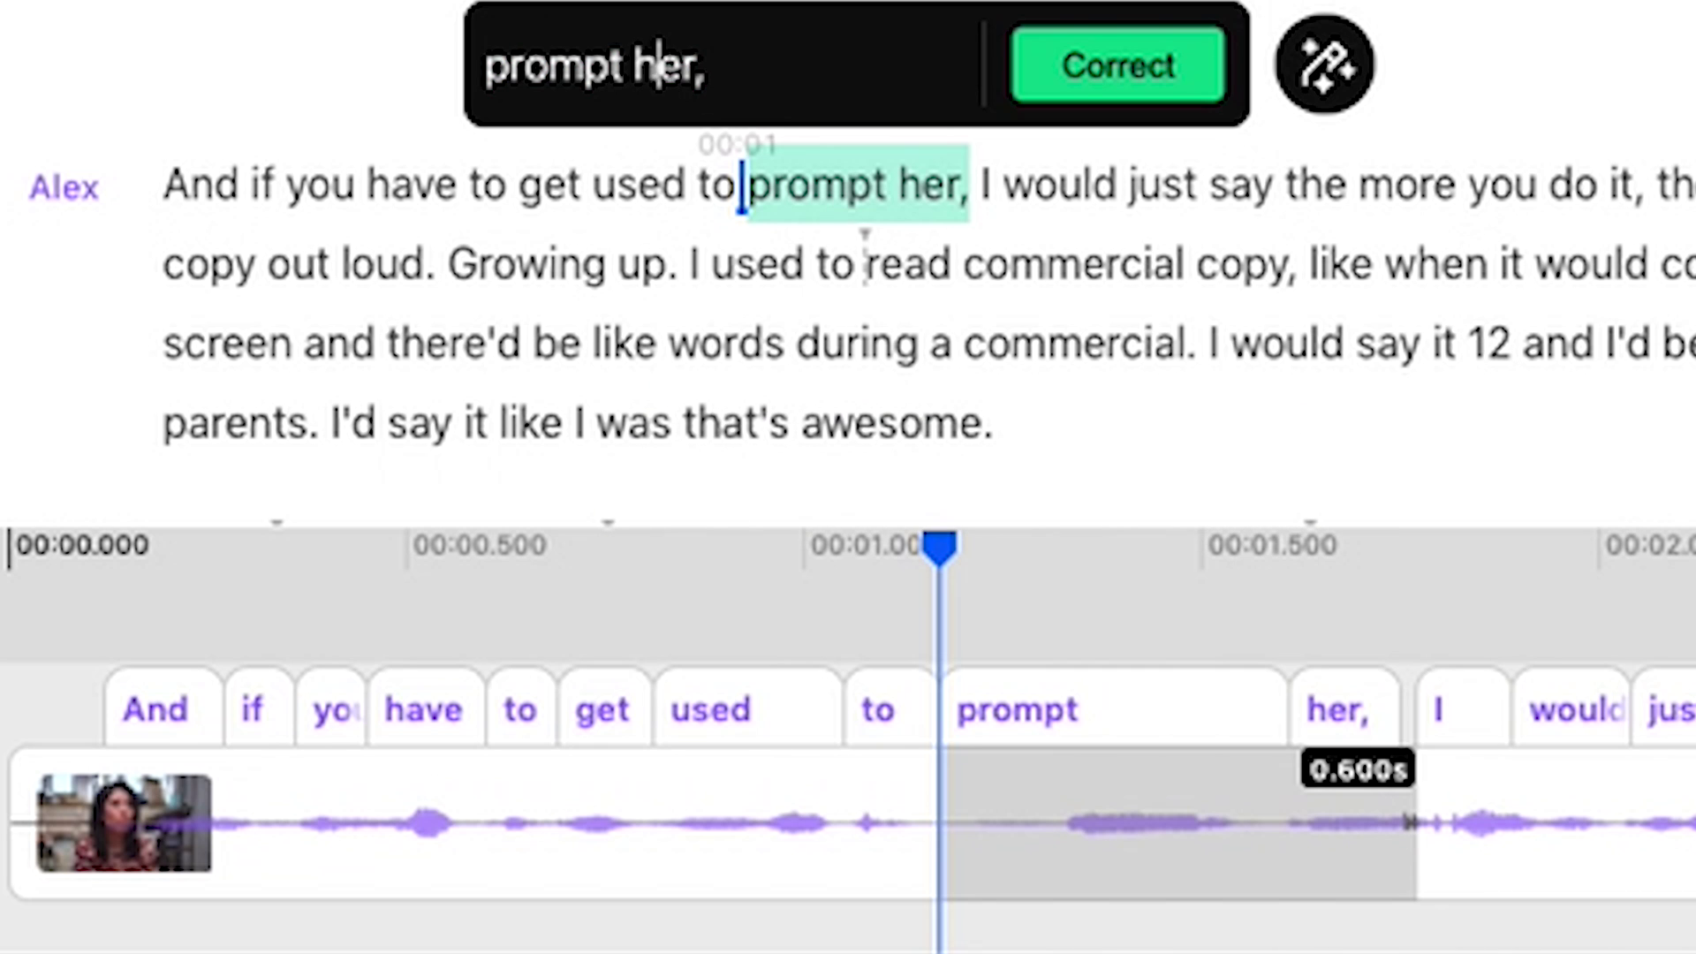
pyautogui.click(1111, 82)
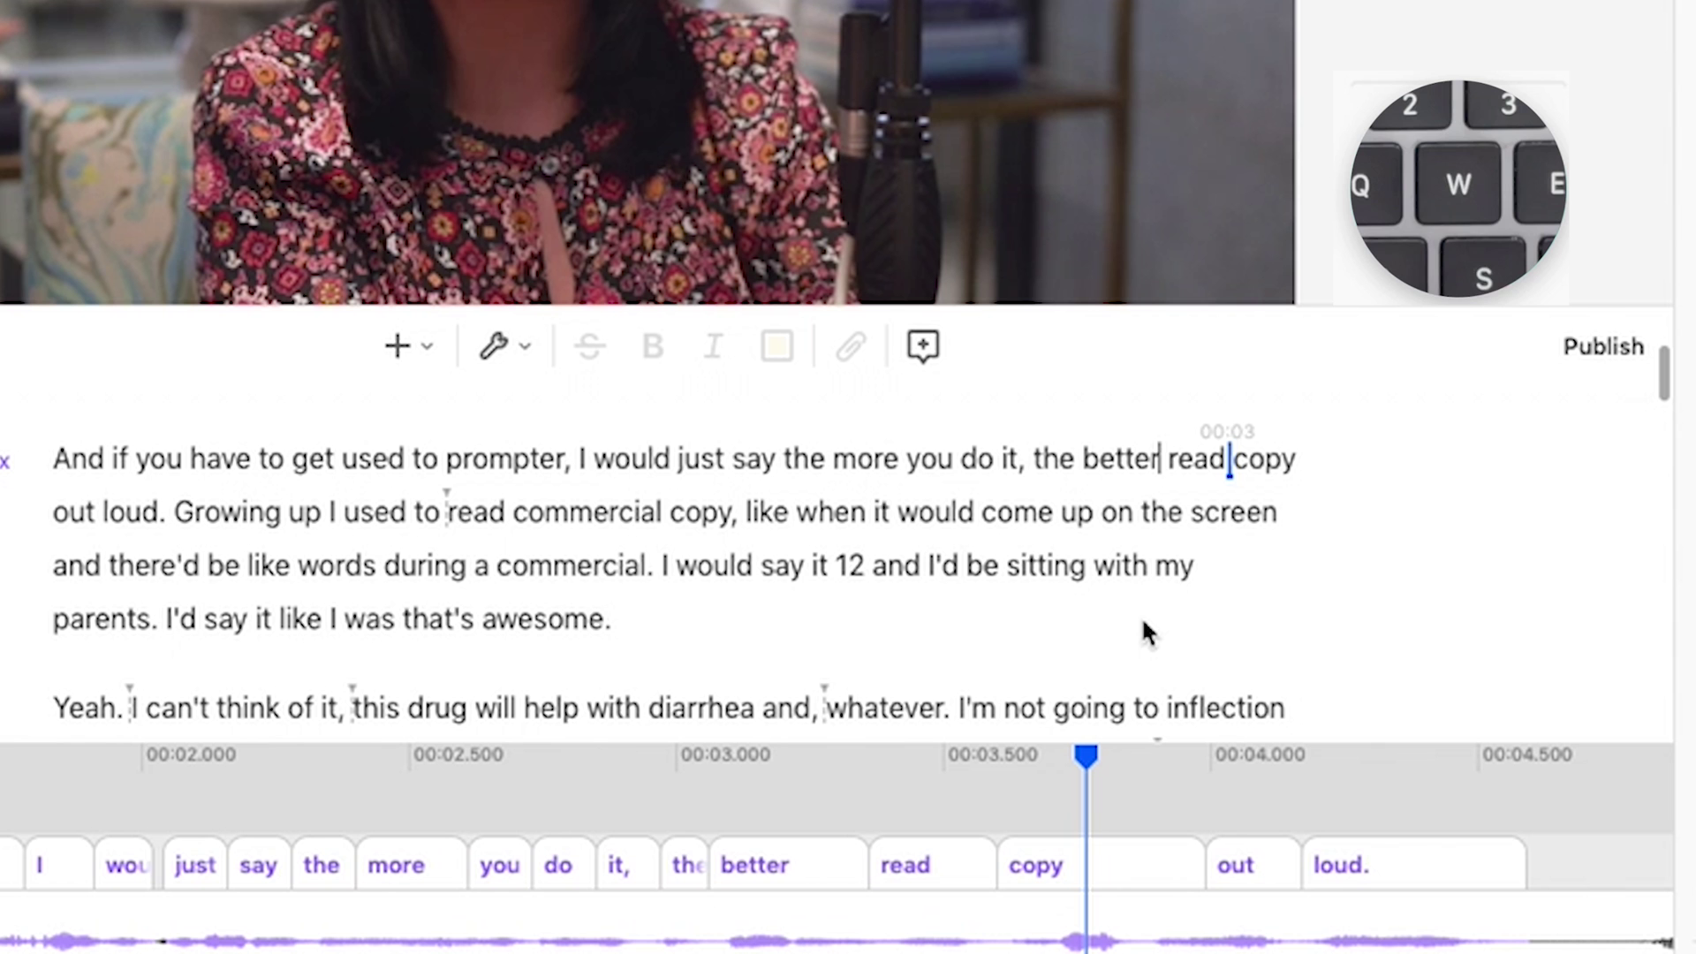
# Step: Cycle the punctuation after 'better' until it ends with a full stop and 'Read' is capitalised
pyautogui.click(1130, 468)
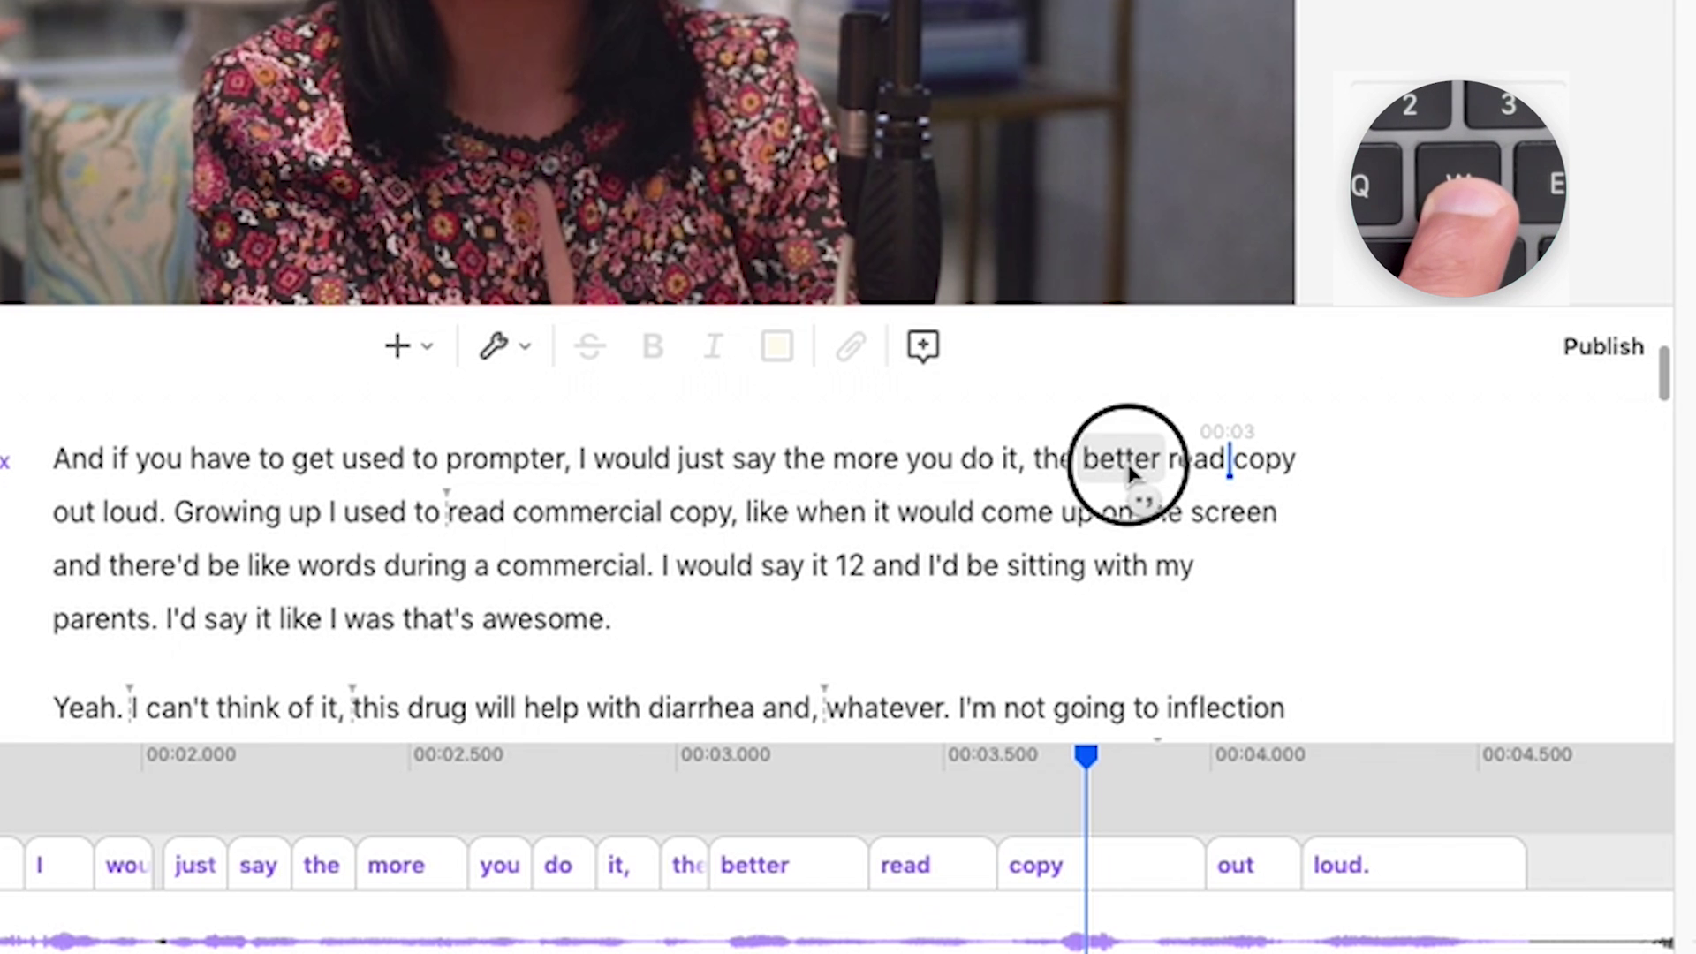
pyautogui.click(1130, 471)
pyautogui.click(1131, 471)
pyautogui.click(1131, 471)
pyautogui.click(1131, 471)
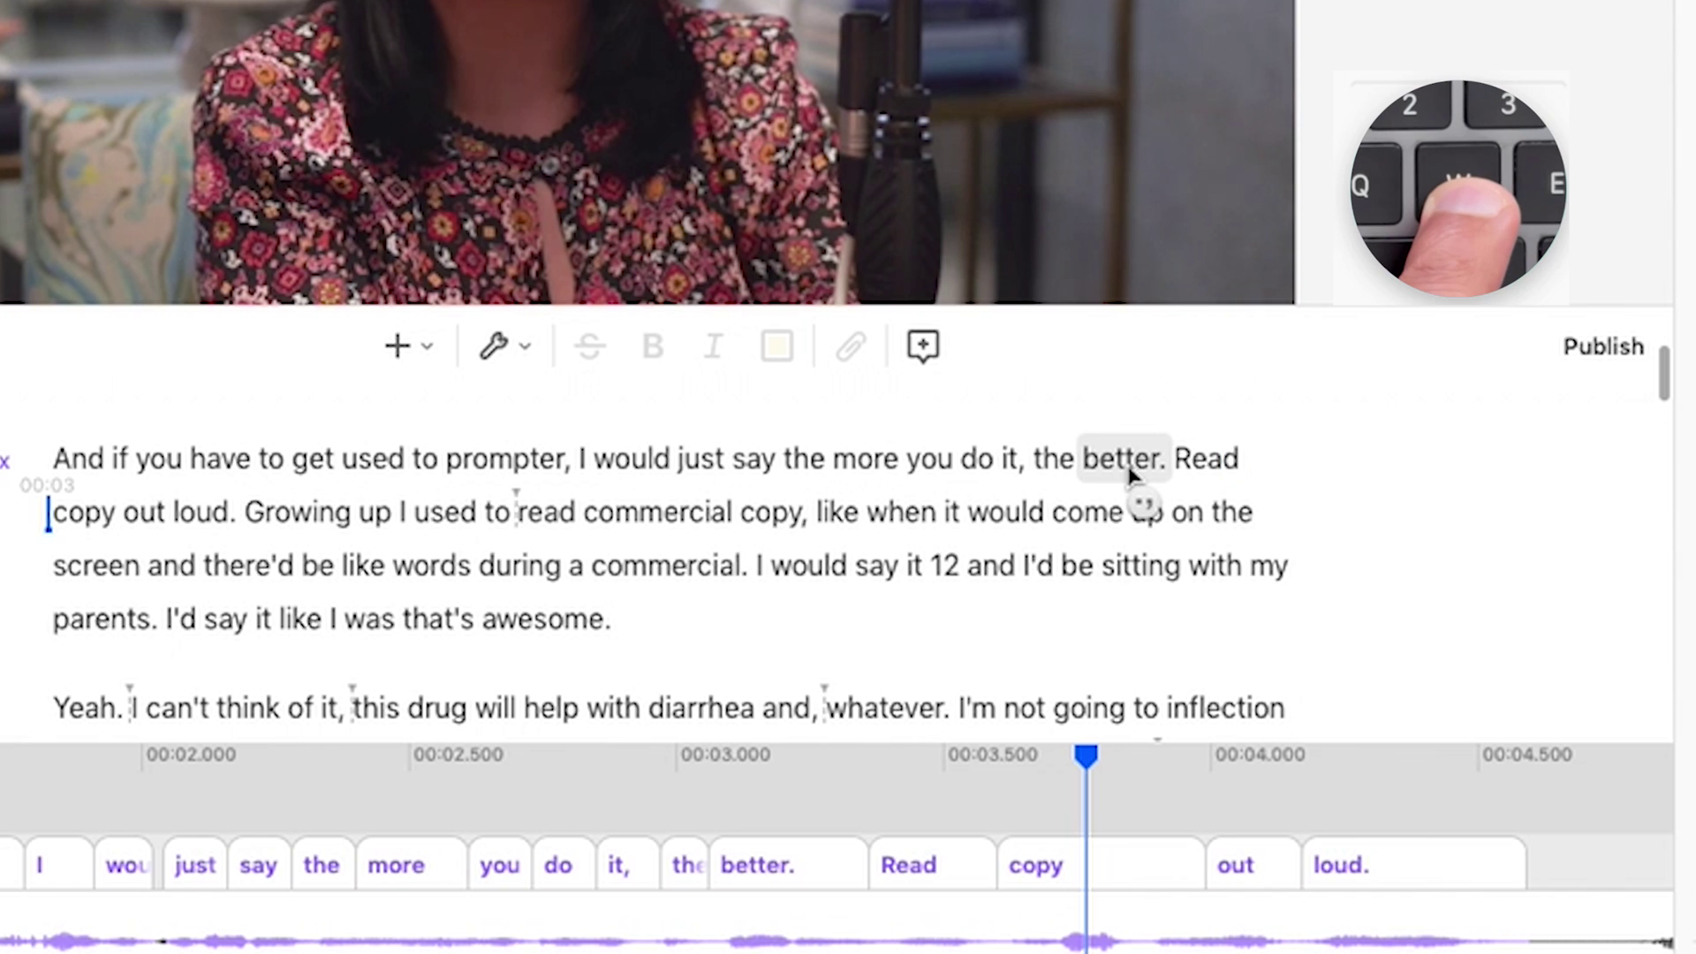
pyautogui.click(1131, 470)
pyautogui.click(1131, 471)
pyautogui.click(1131, 470)
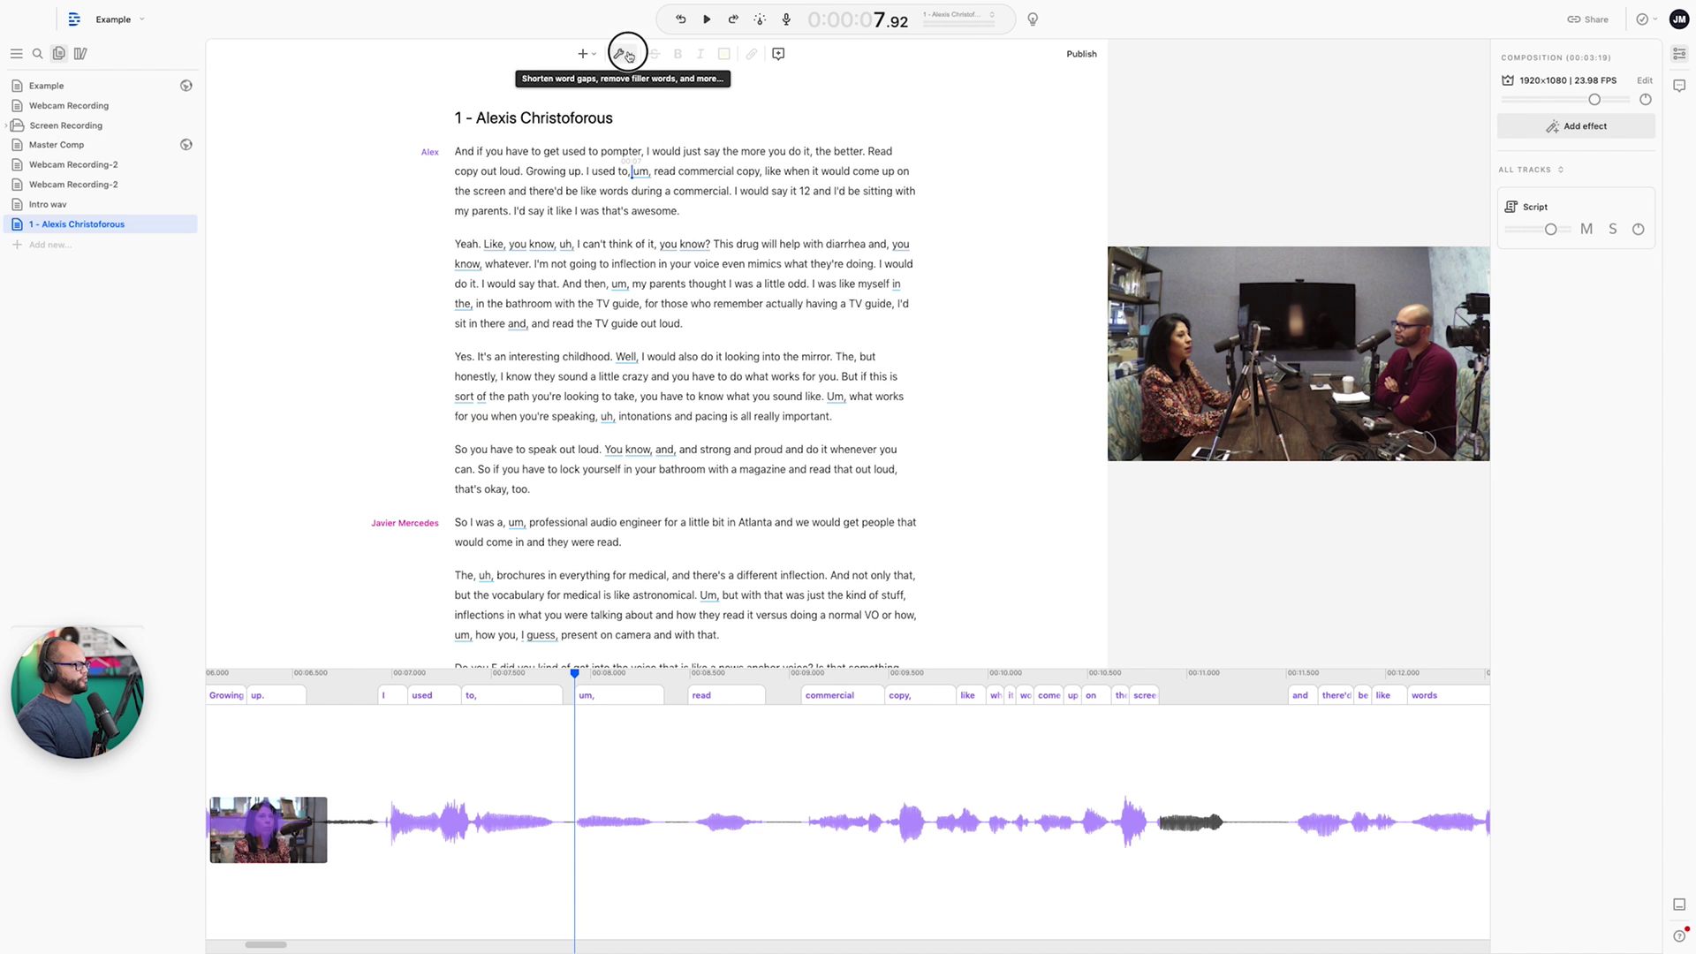
# Step: Run Remove filler words on the interview transcript and review the results
pyautogui.click(619, 53)
pyautogui.click(644, 97)
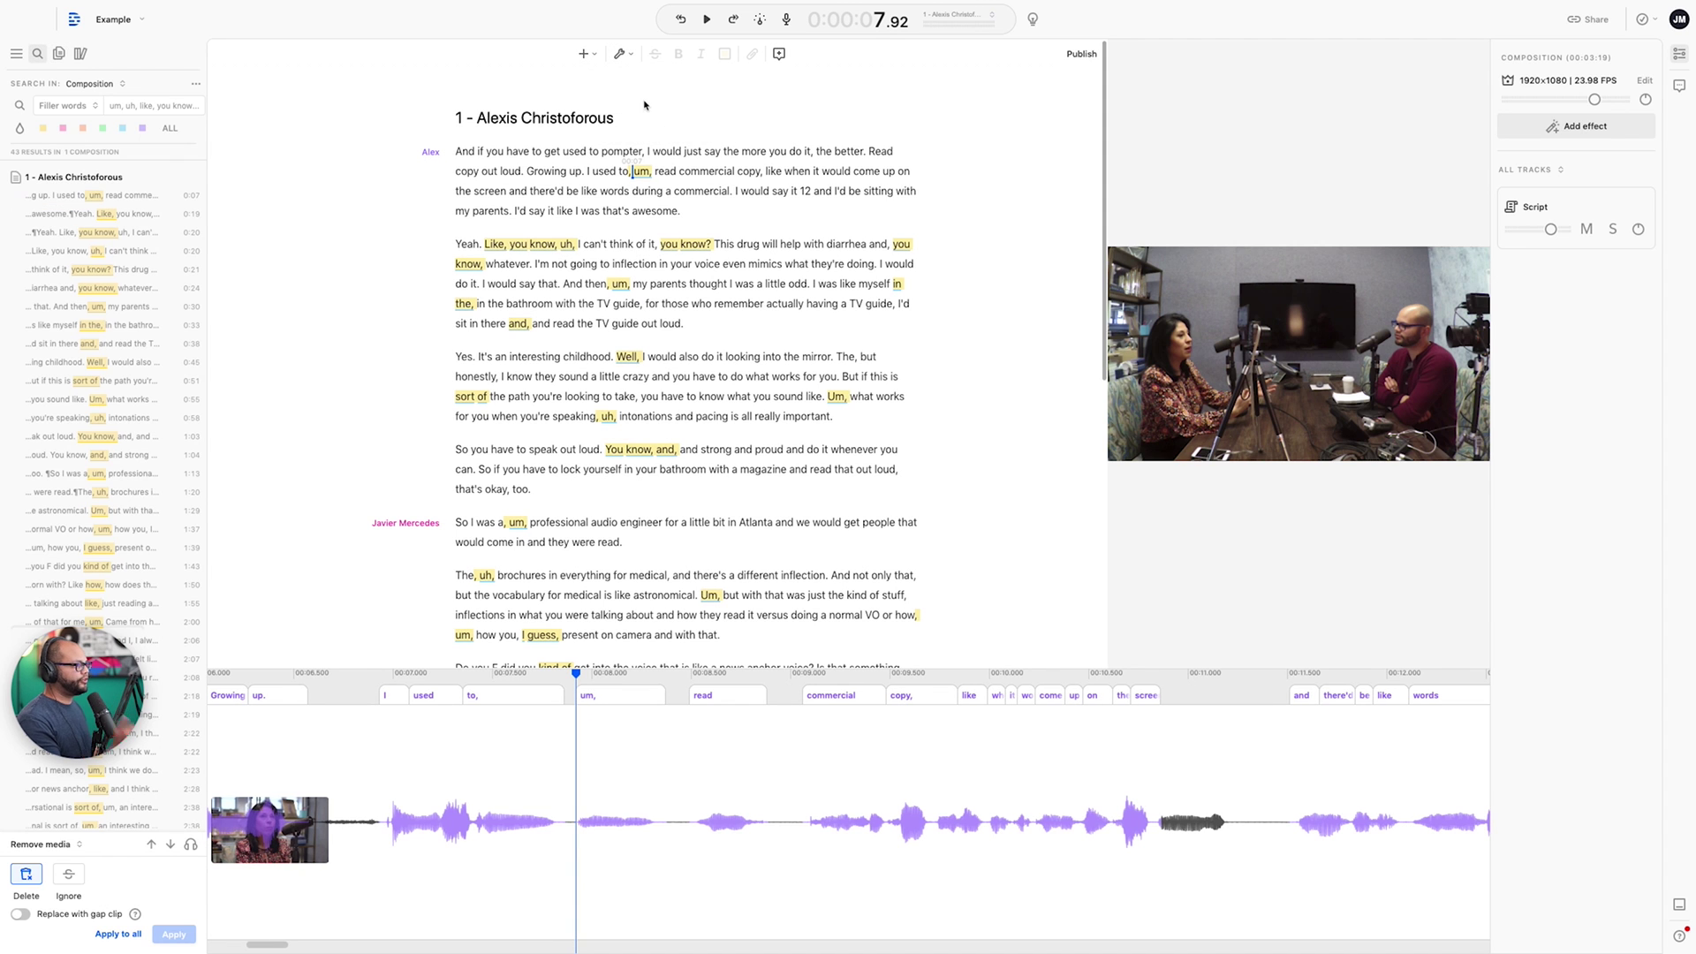
pyautogui.scroll(-4, 122, 345)
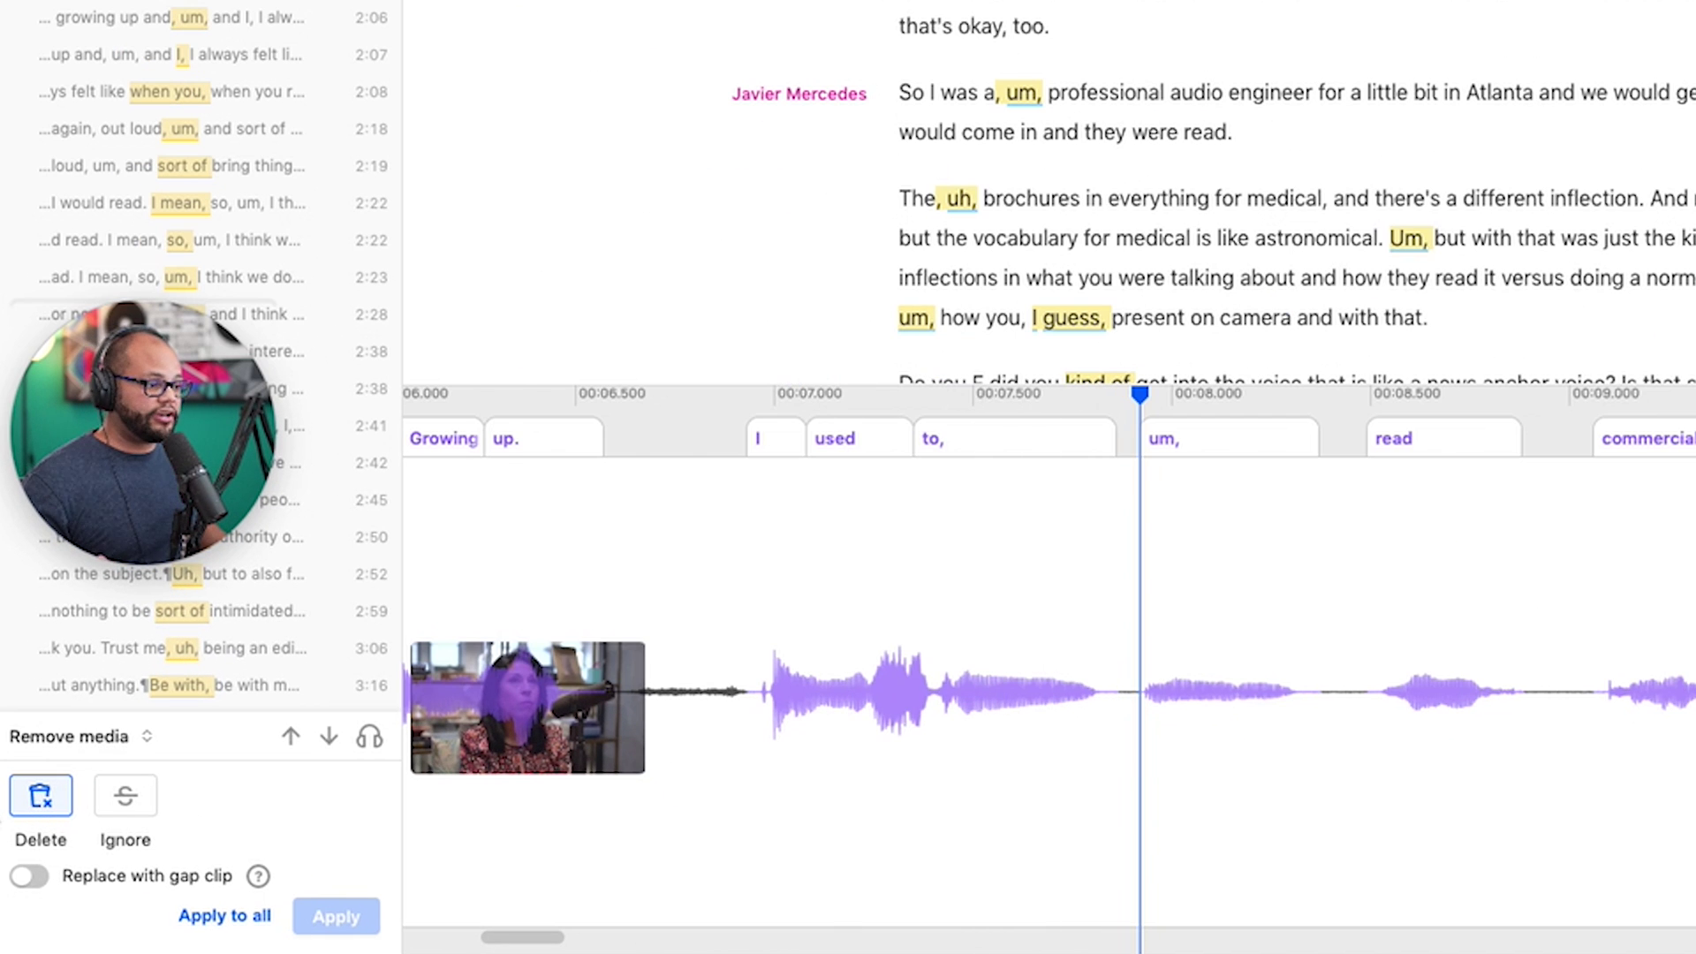
# Step: Toggle the gap-clip option and set the filler-word removal action to Delete
pyautogui.click(22, 917)
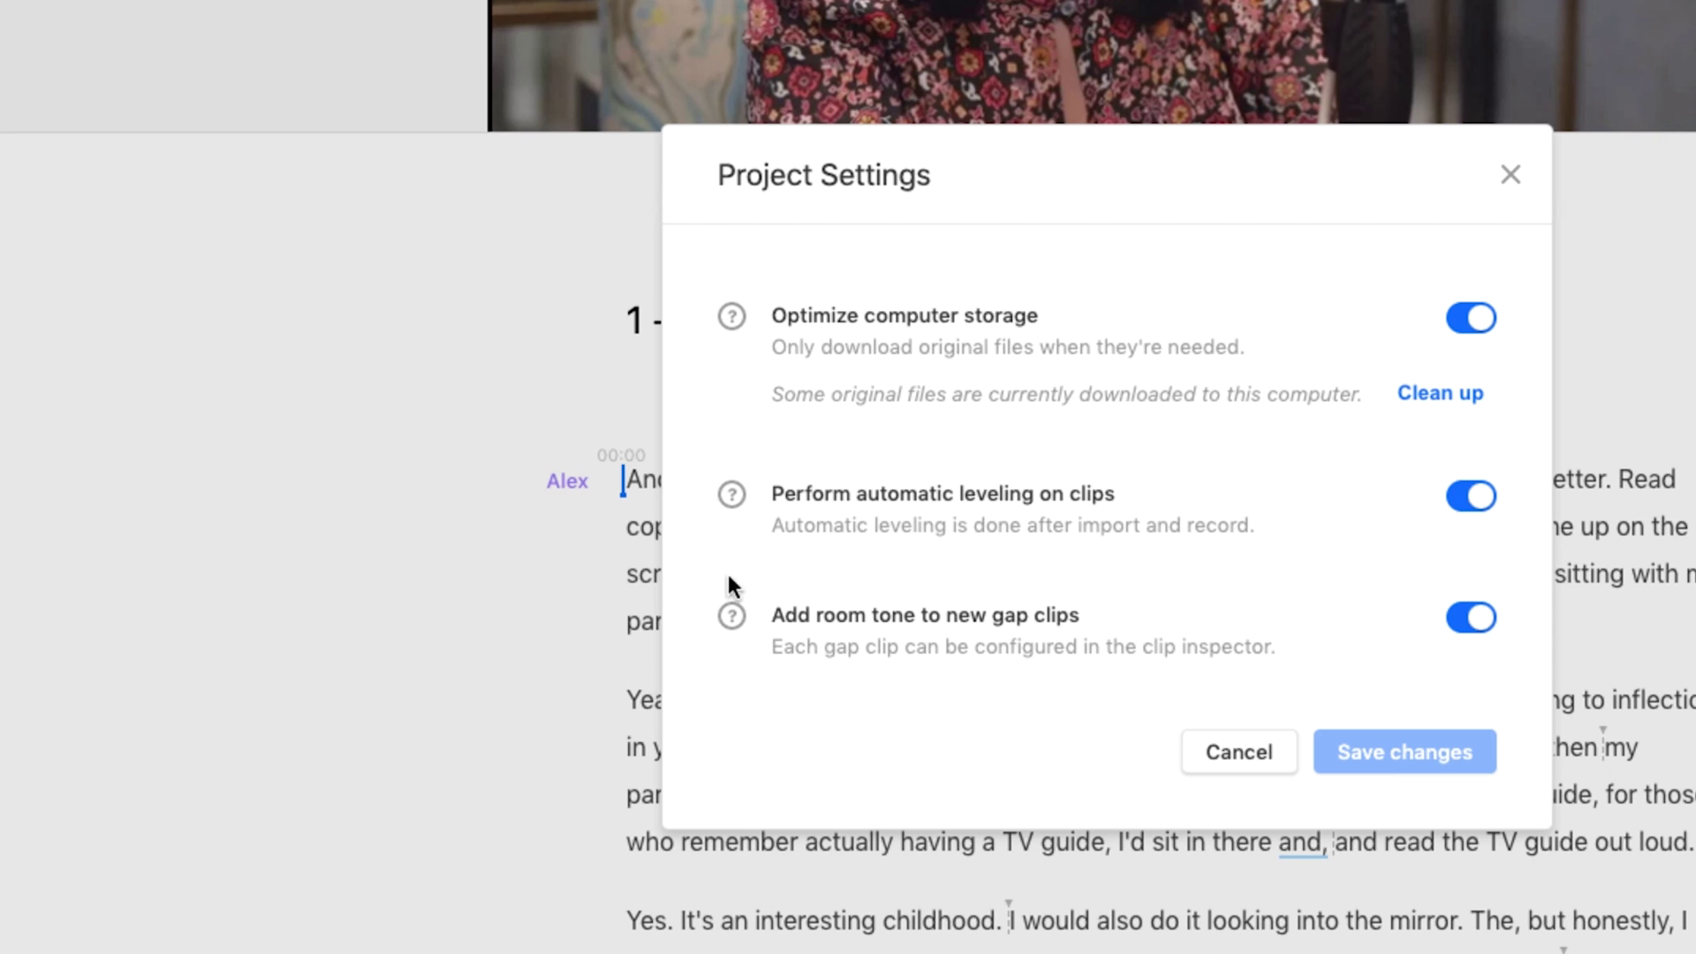
pyautogui.moveTo(733, 619)
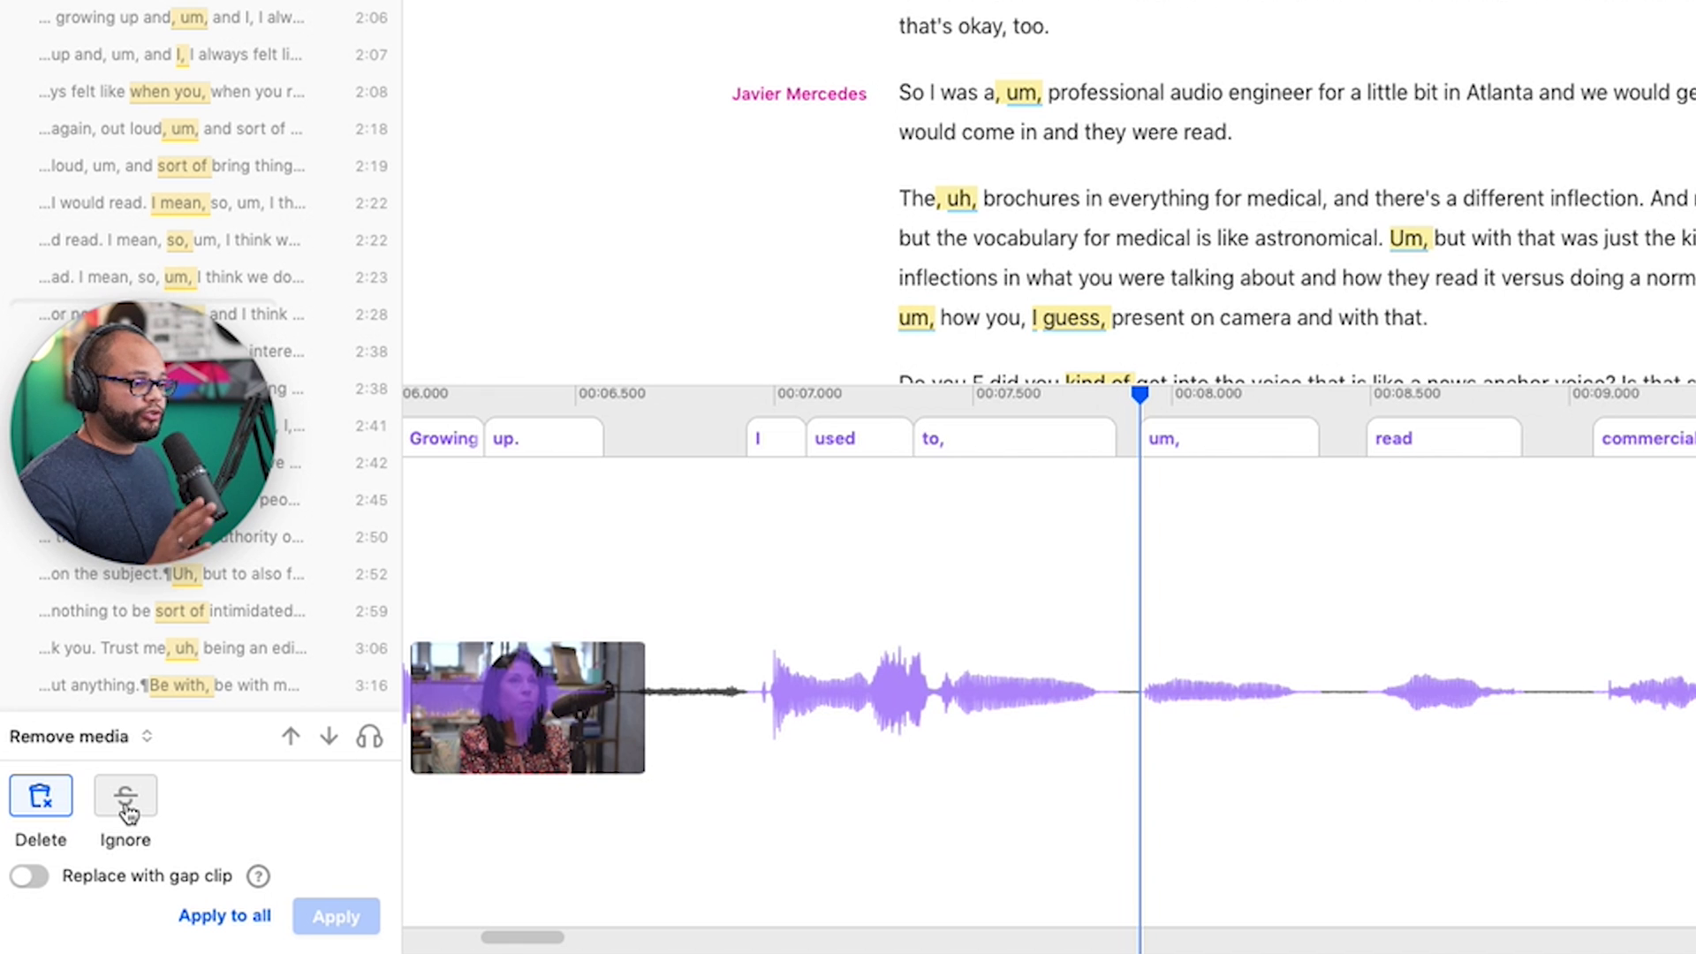
pyautogui.click(126, 805)
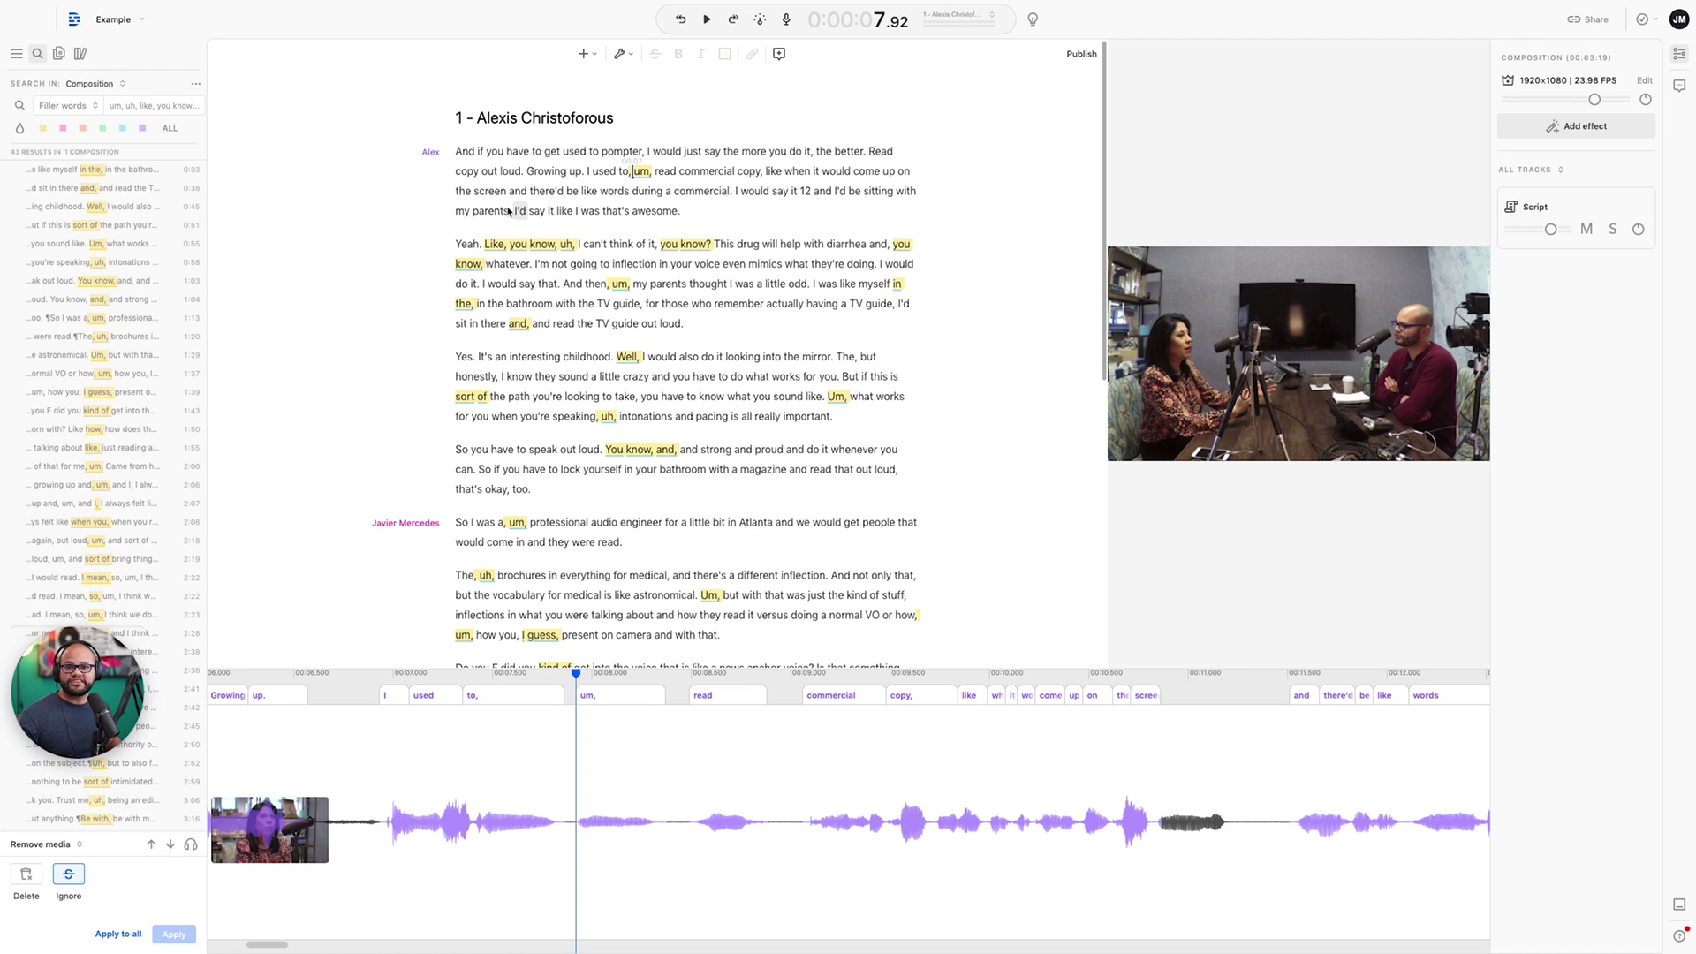
pyautogui.click(25, 873)
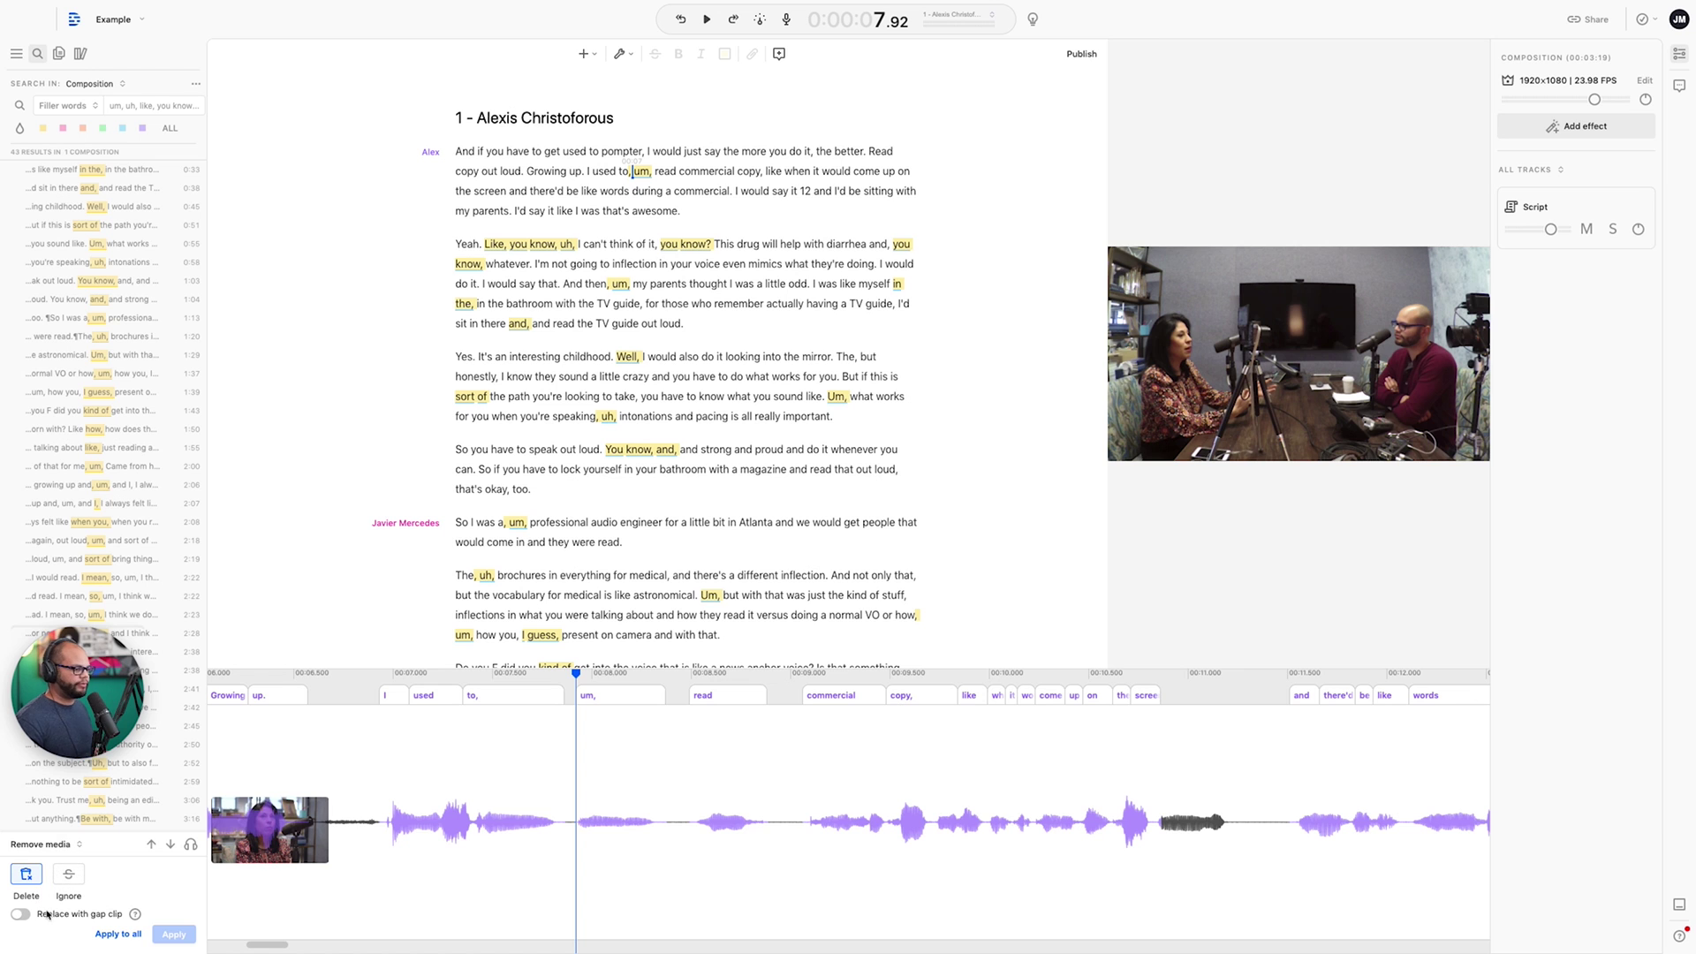
# Step: Delete all 43 filler words, play back the edit, and extend the clip's edge to restore 'and,'
pyautogui.click(117, 935)
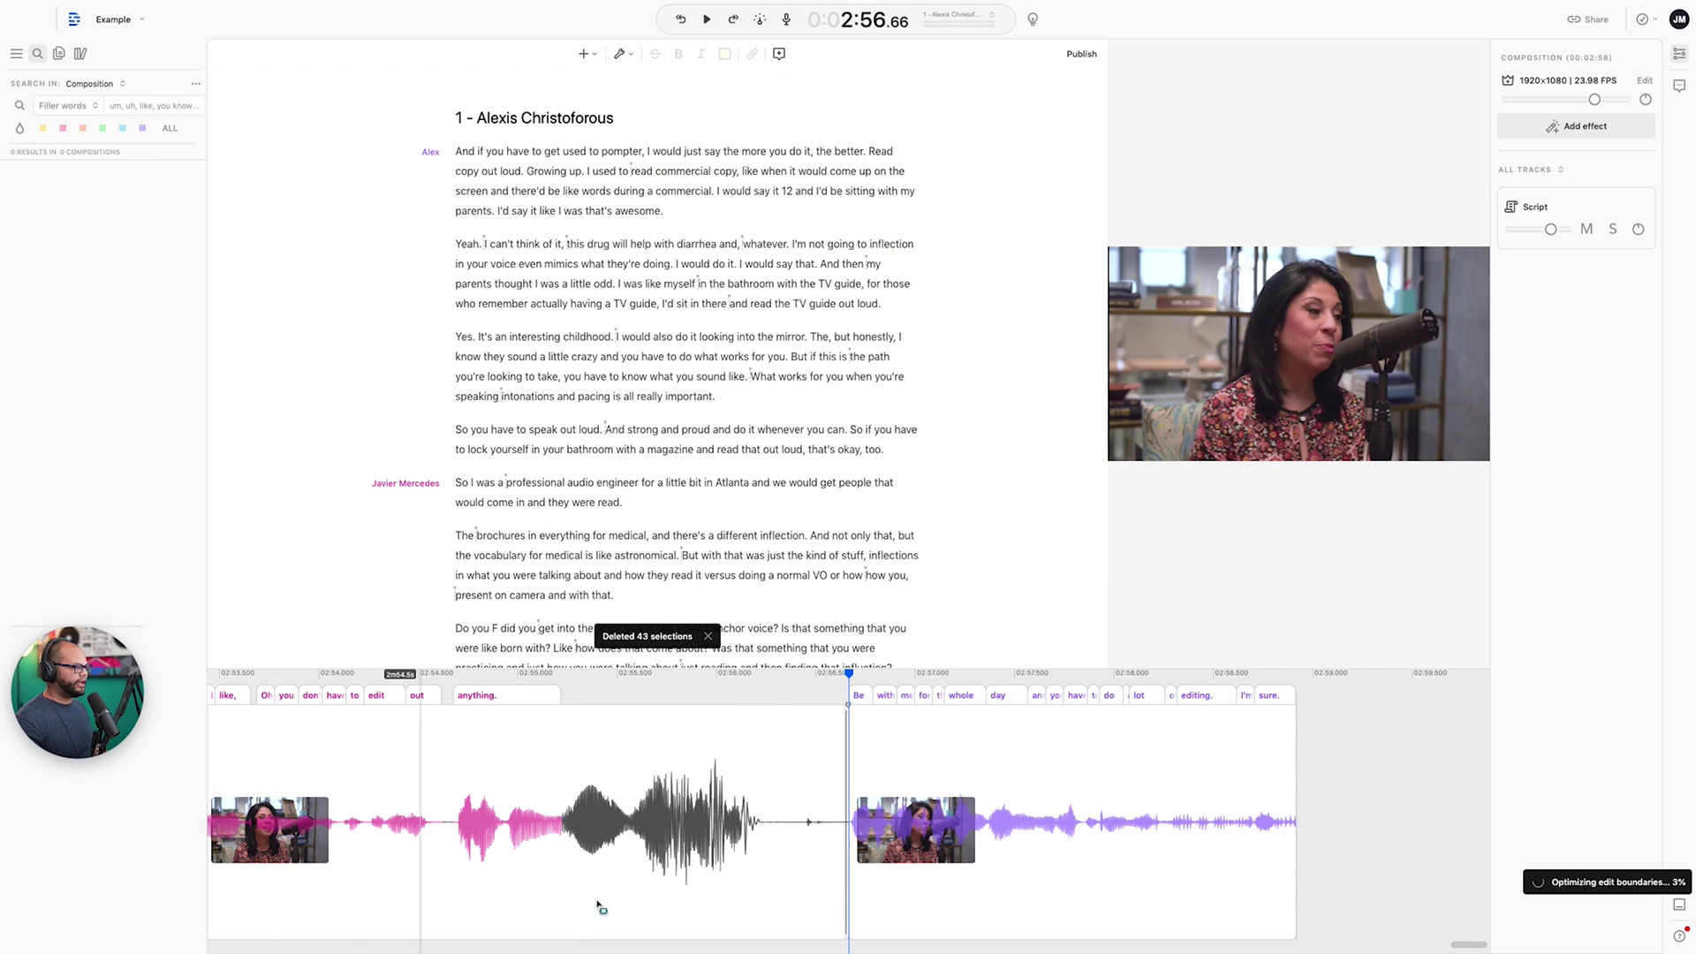
pyautogui.scroll(-10, 831, 881)
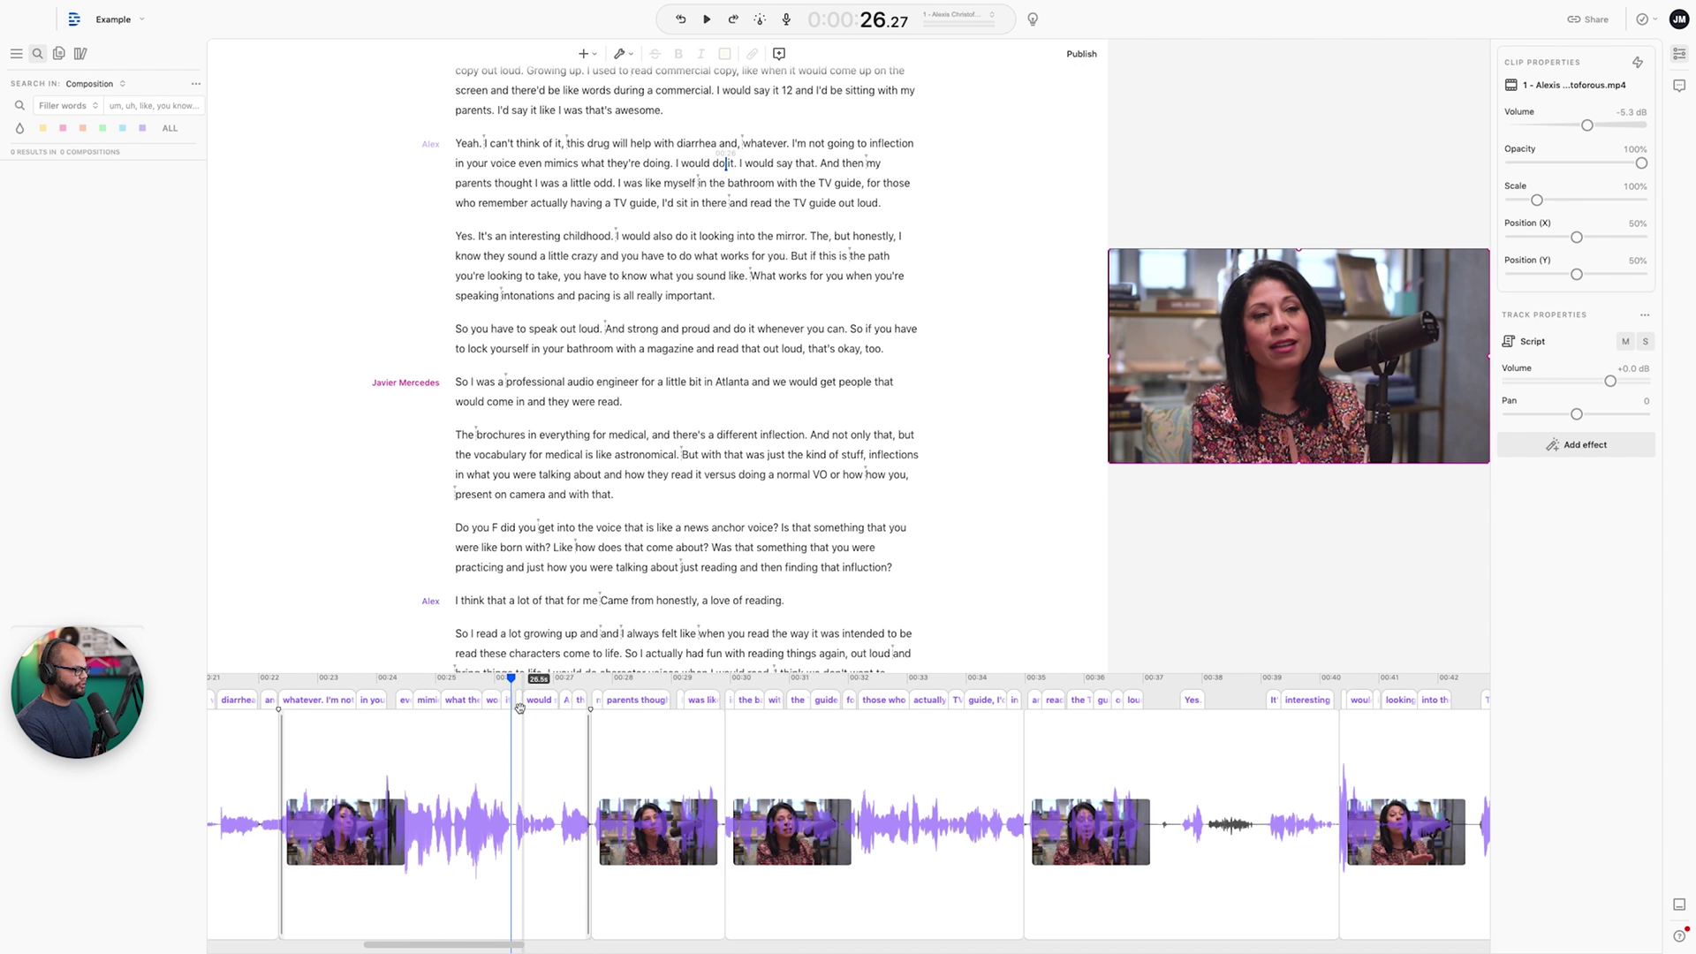
pyautogui.press('space')
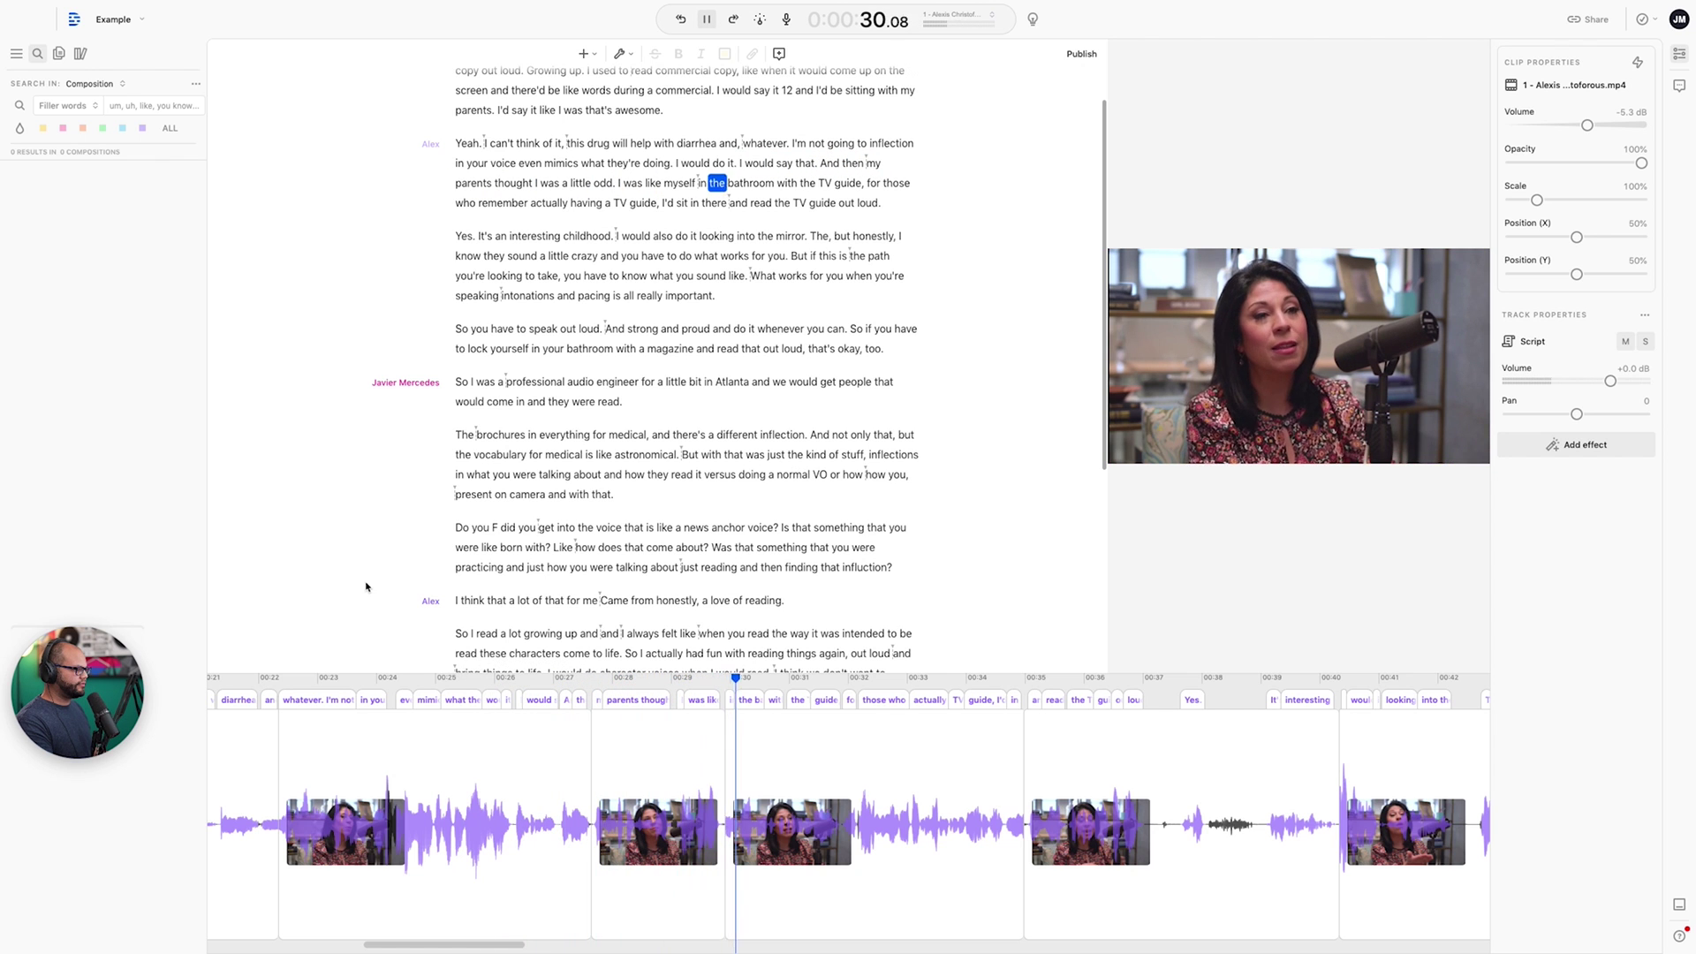
pyautogui.press('space')
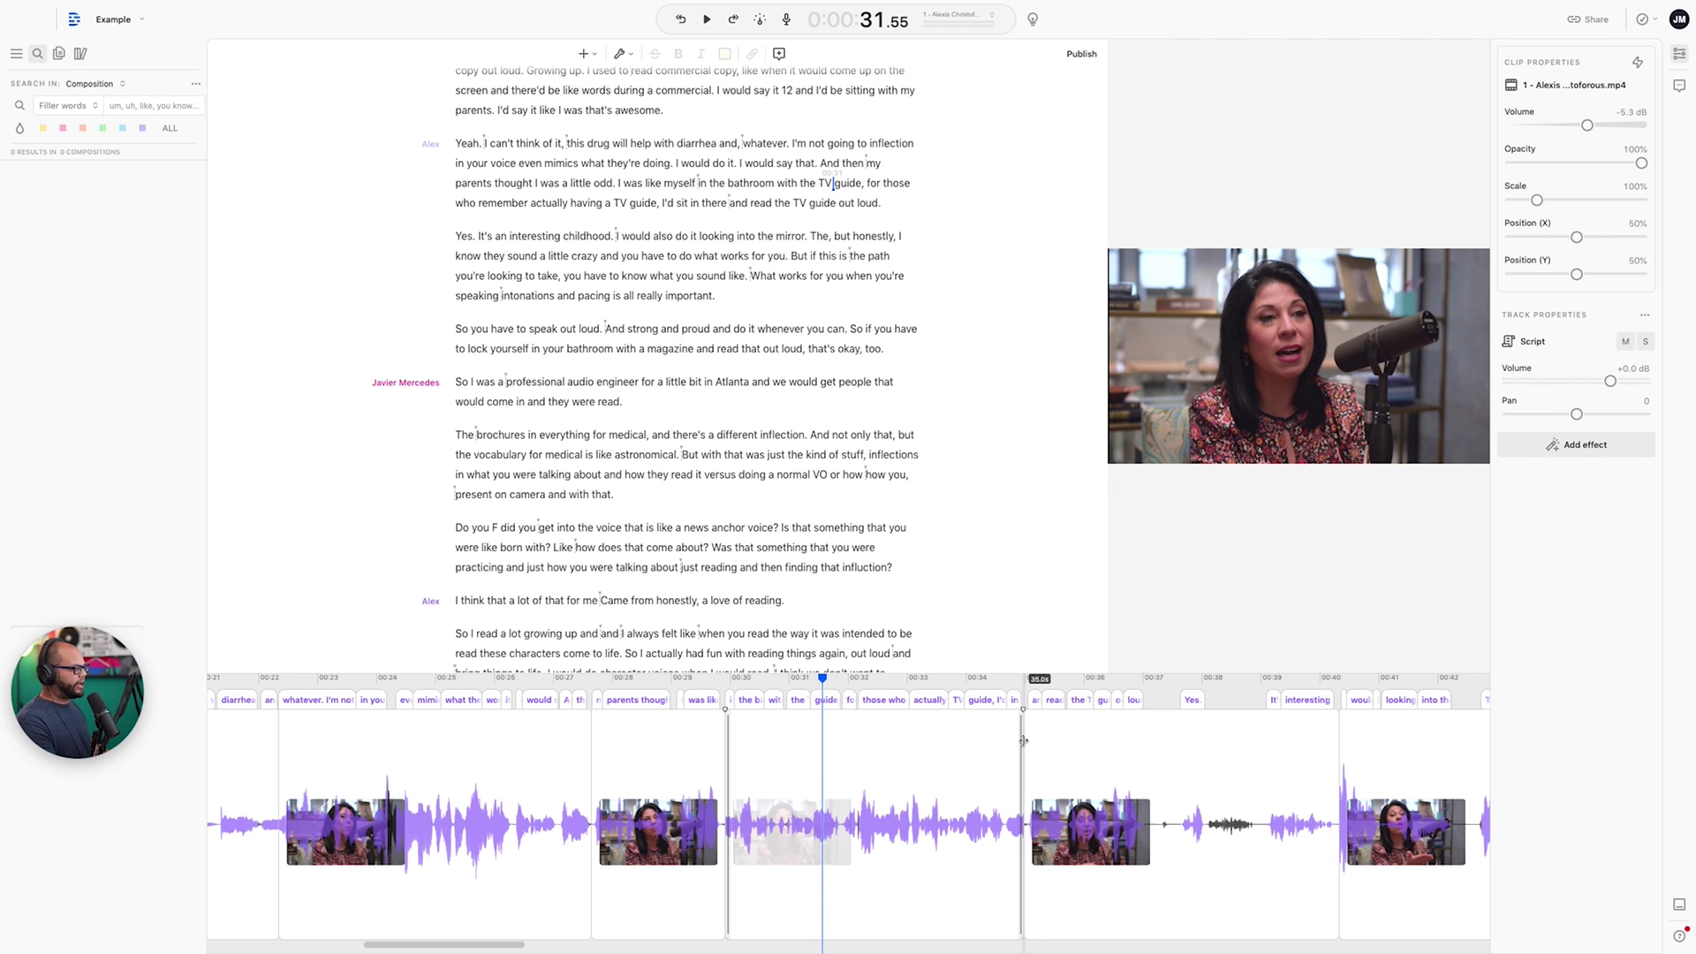
pyautogui.moveTo(1021, 741); pyautogui.dragTo(1040, 744)
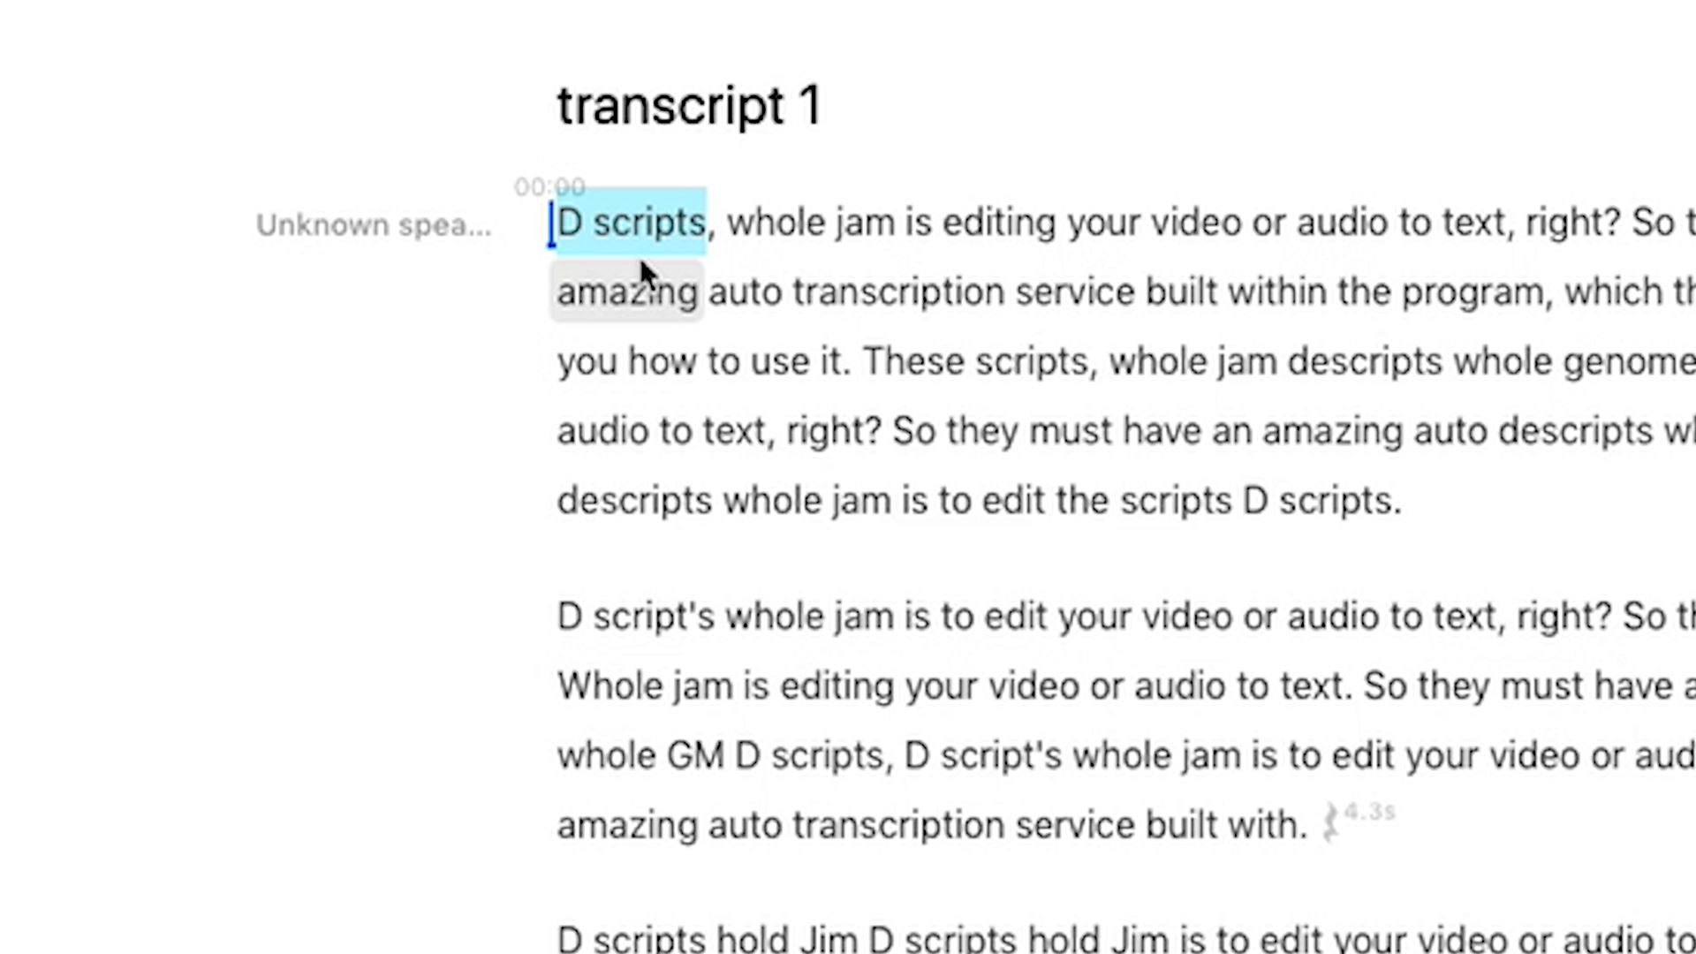
# Step: Search for 'd script' and correct every match in transcript 1 to 'Descript'
pyautogui.click(42, 68)
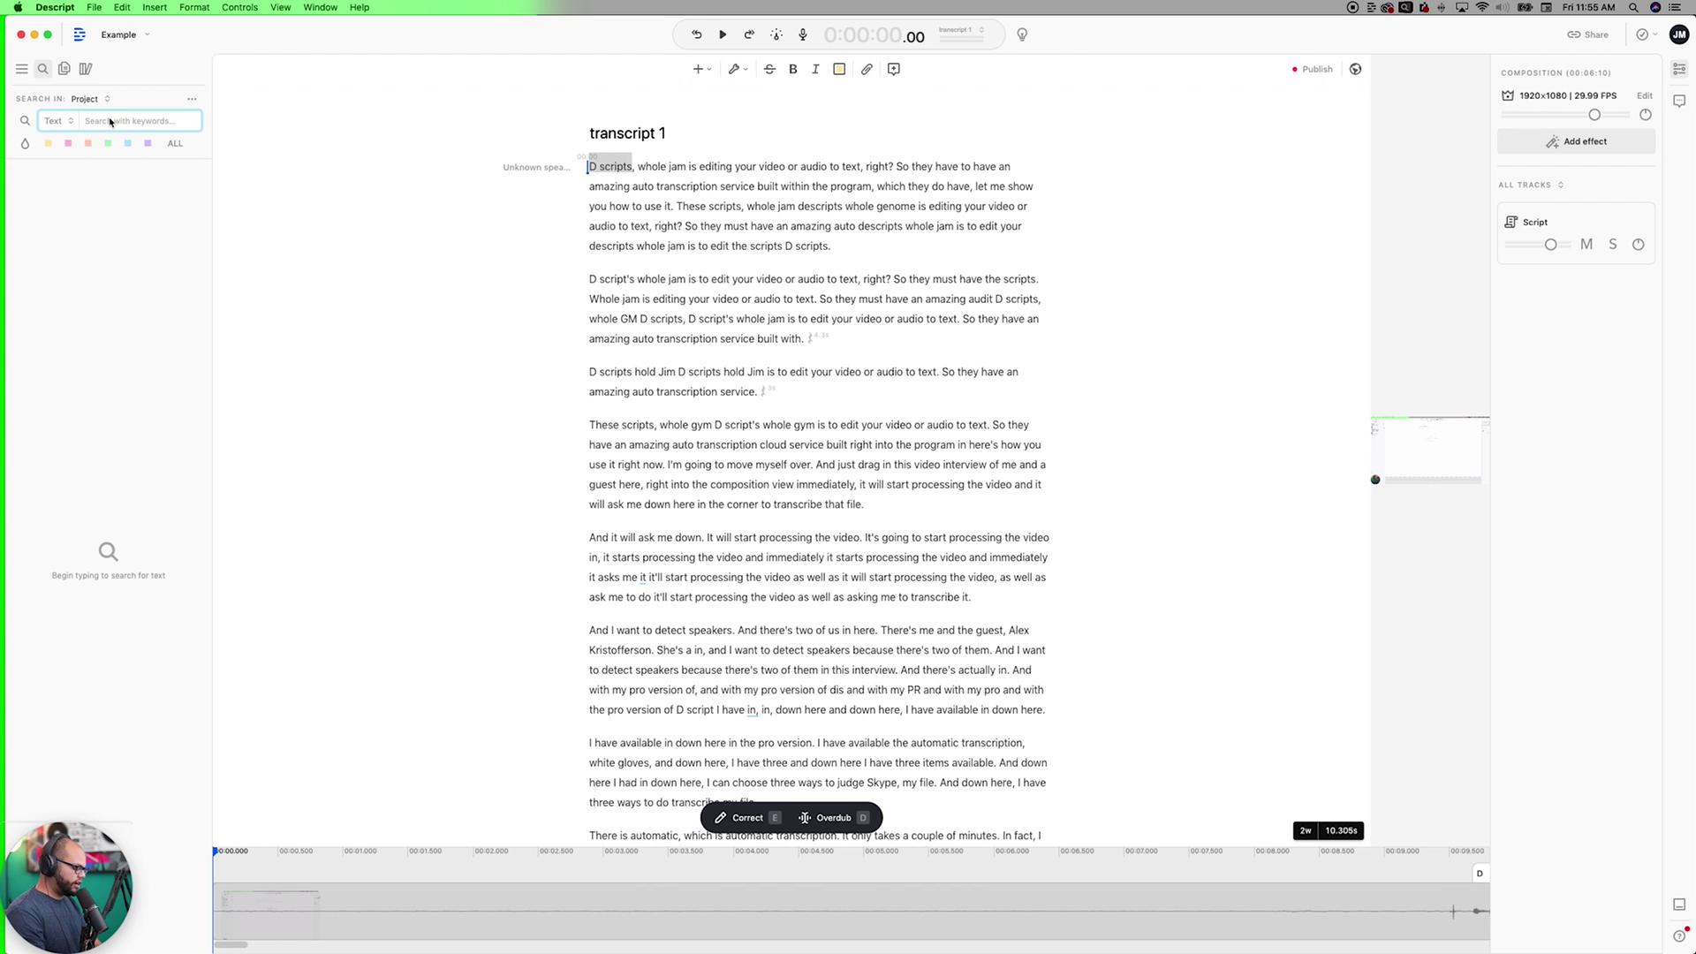
pyautogui.write('d')
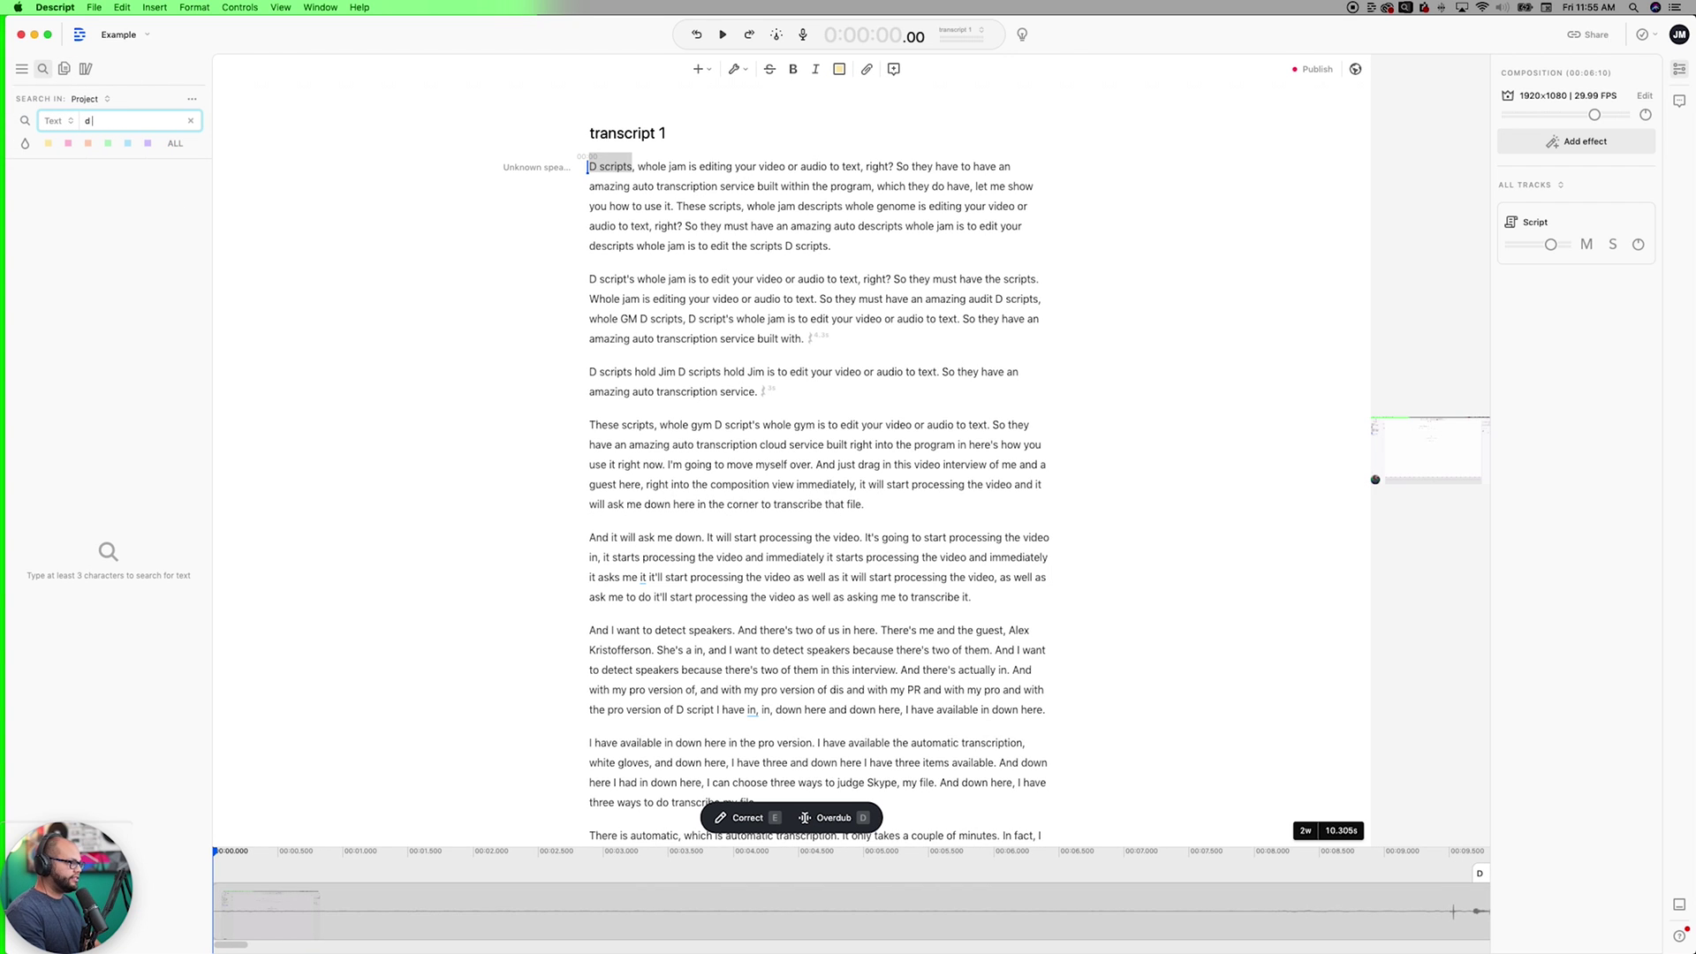
pyautogui.write(' script')
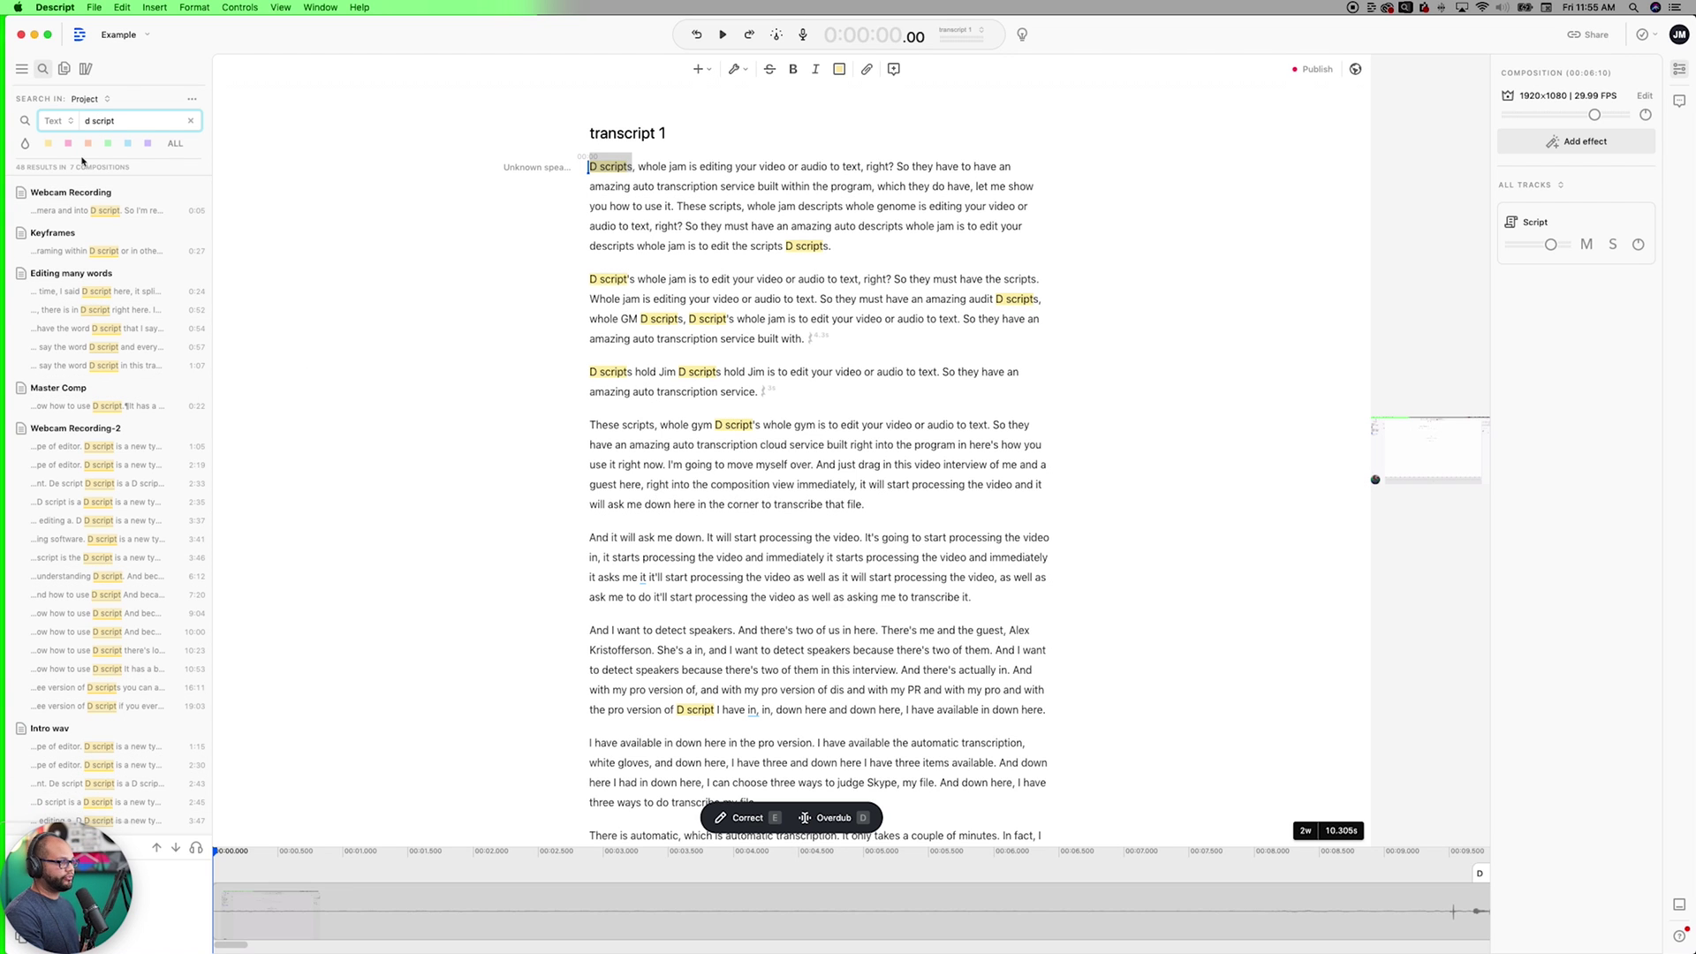
pyautogui.click(69, 897)
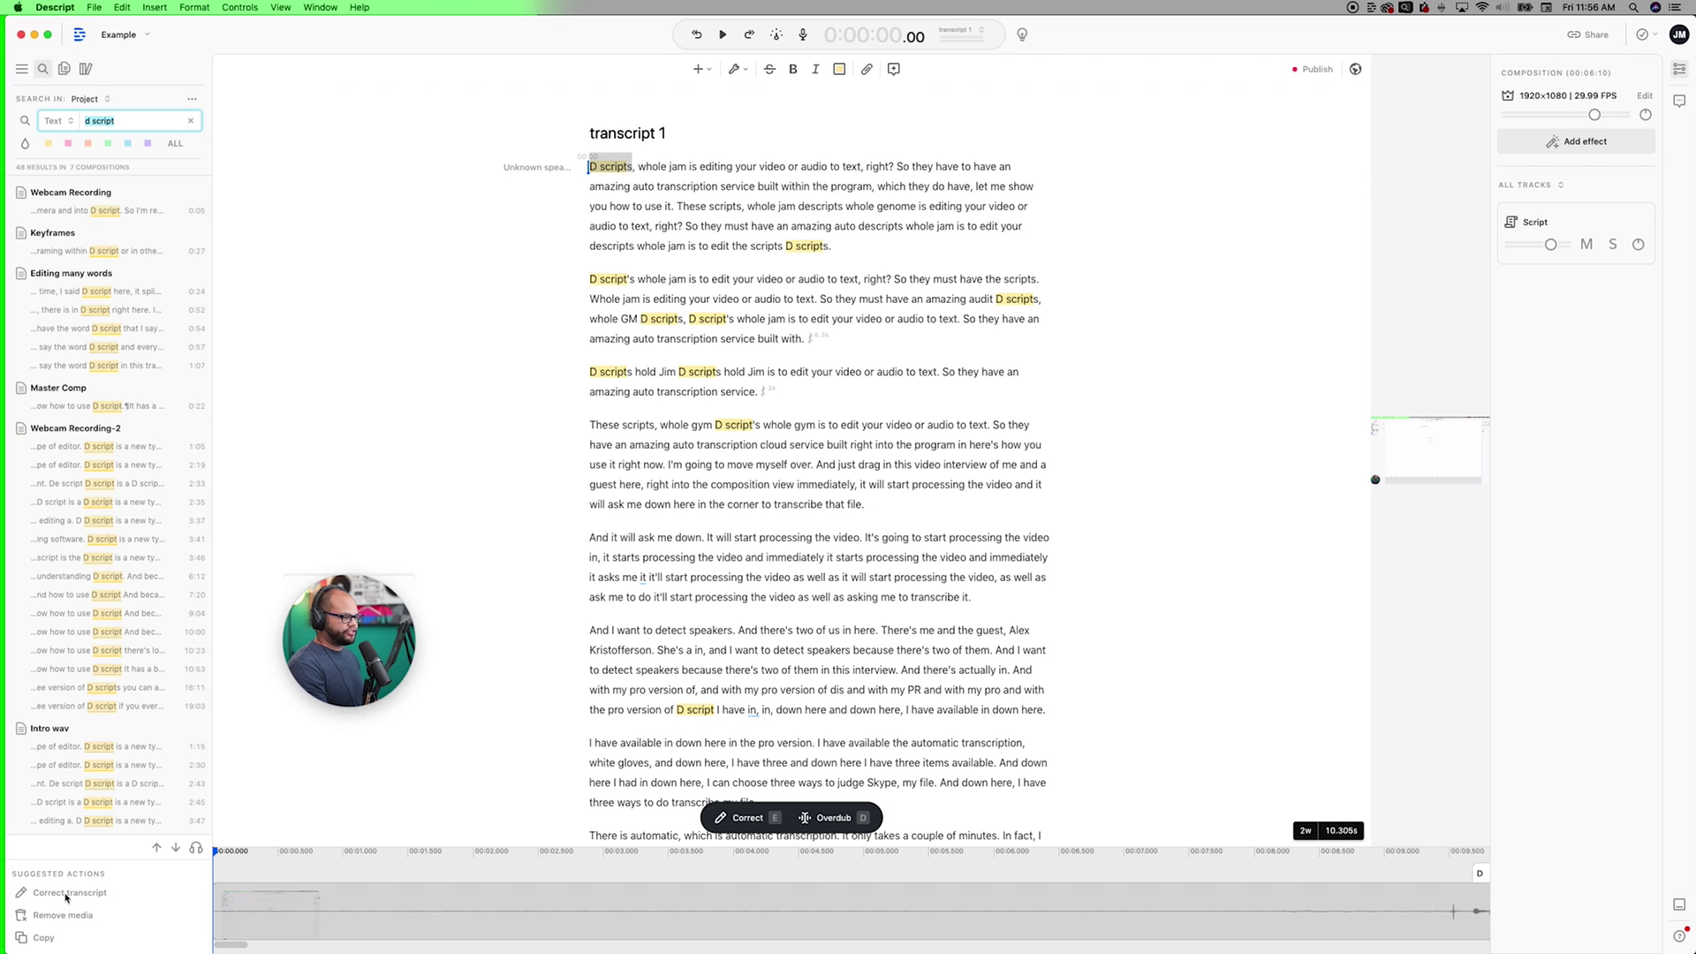
pyautogui.click(67, 894)
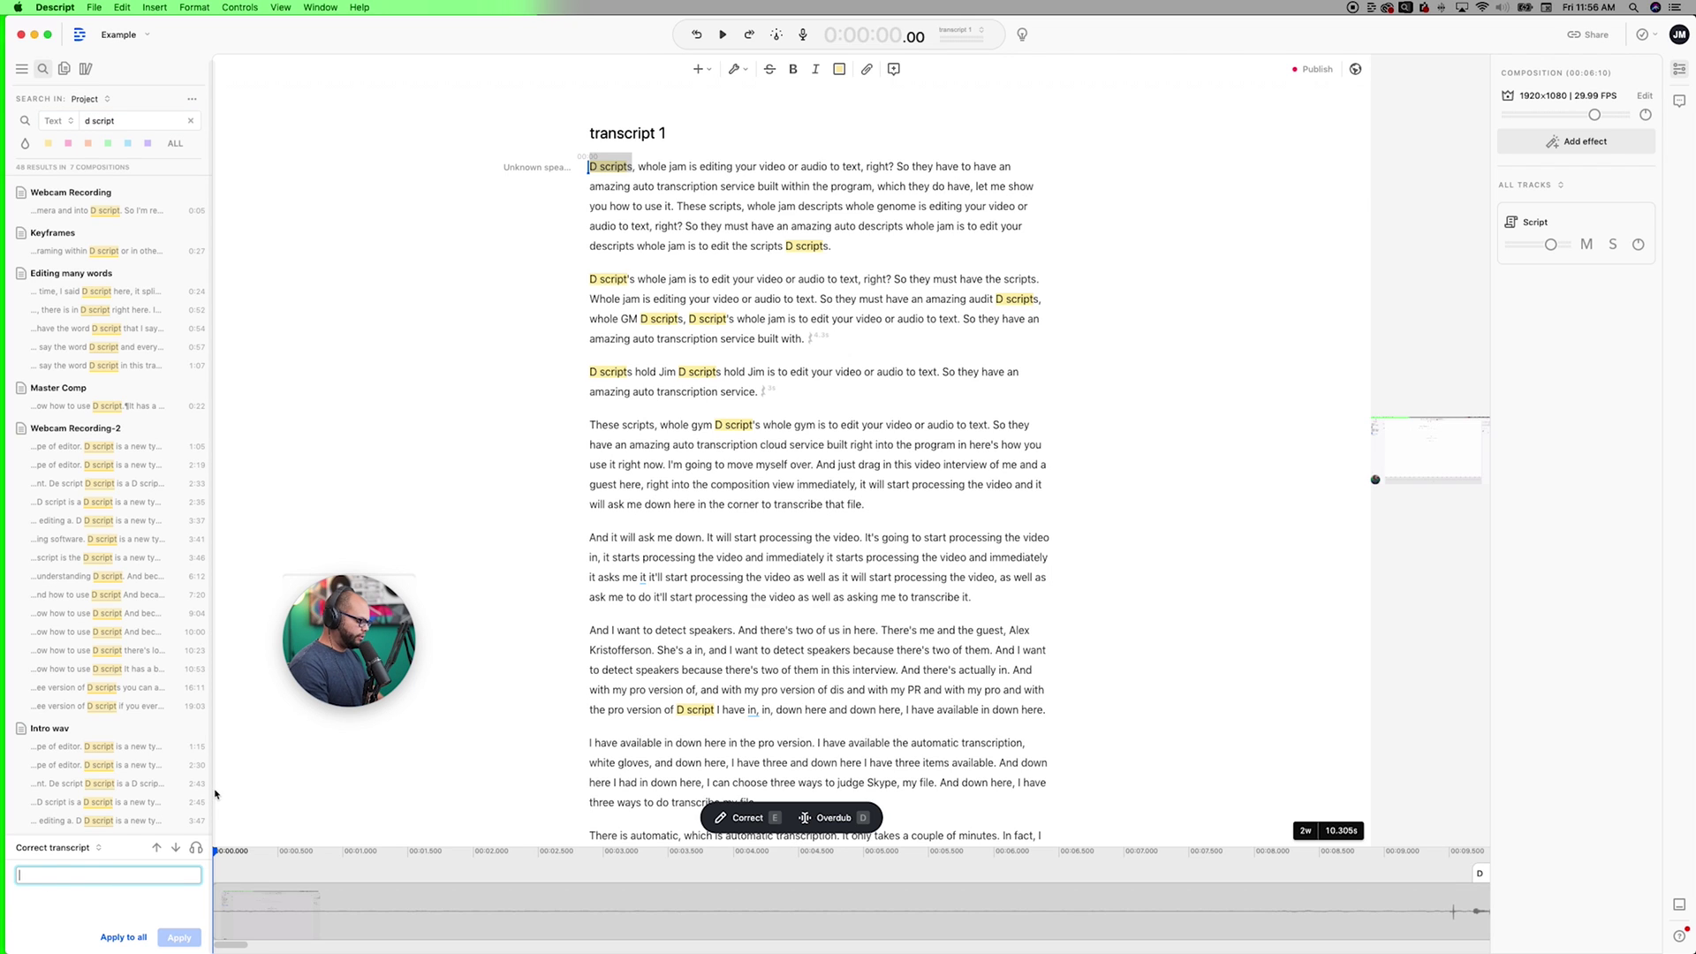
pyautogui.write('Descript')
pyautogui.click(135, 939)
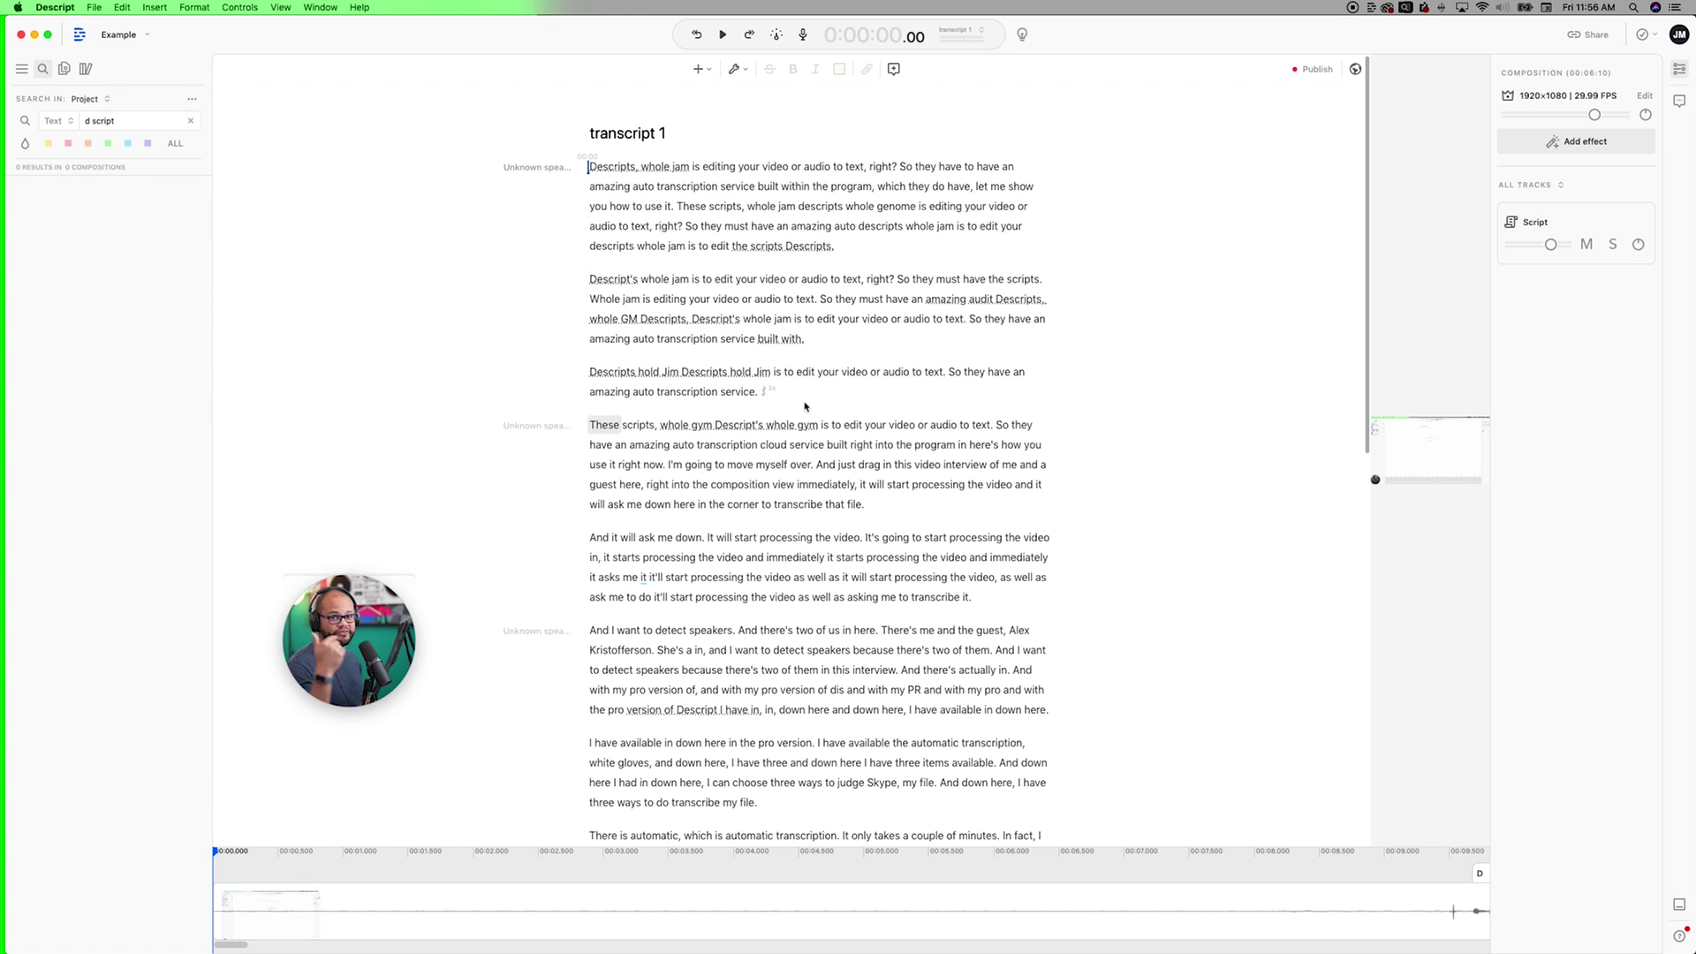
pyautogui.moveTo(402, 579); pyautogui.dragTo(162, 730)
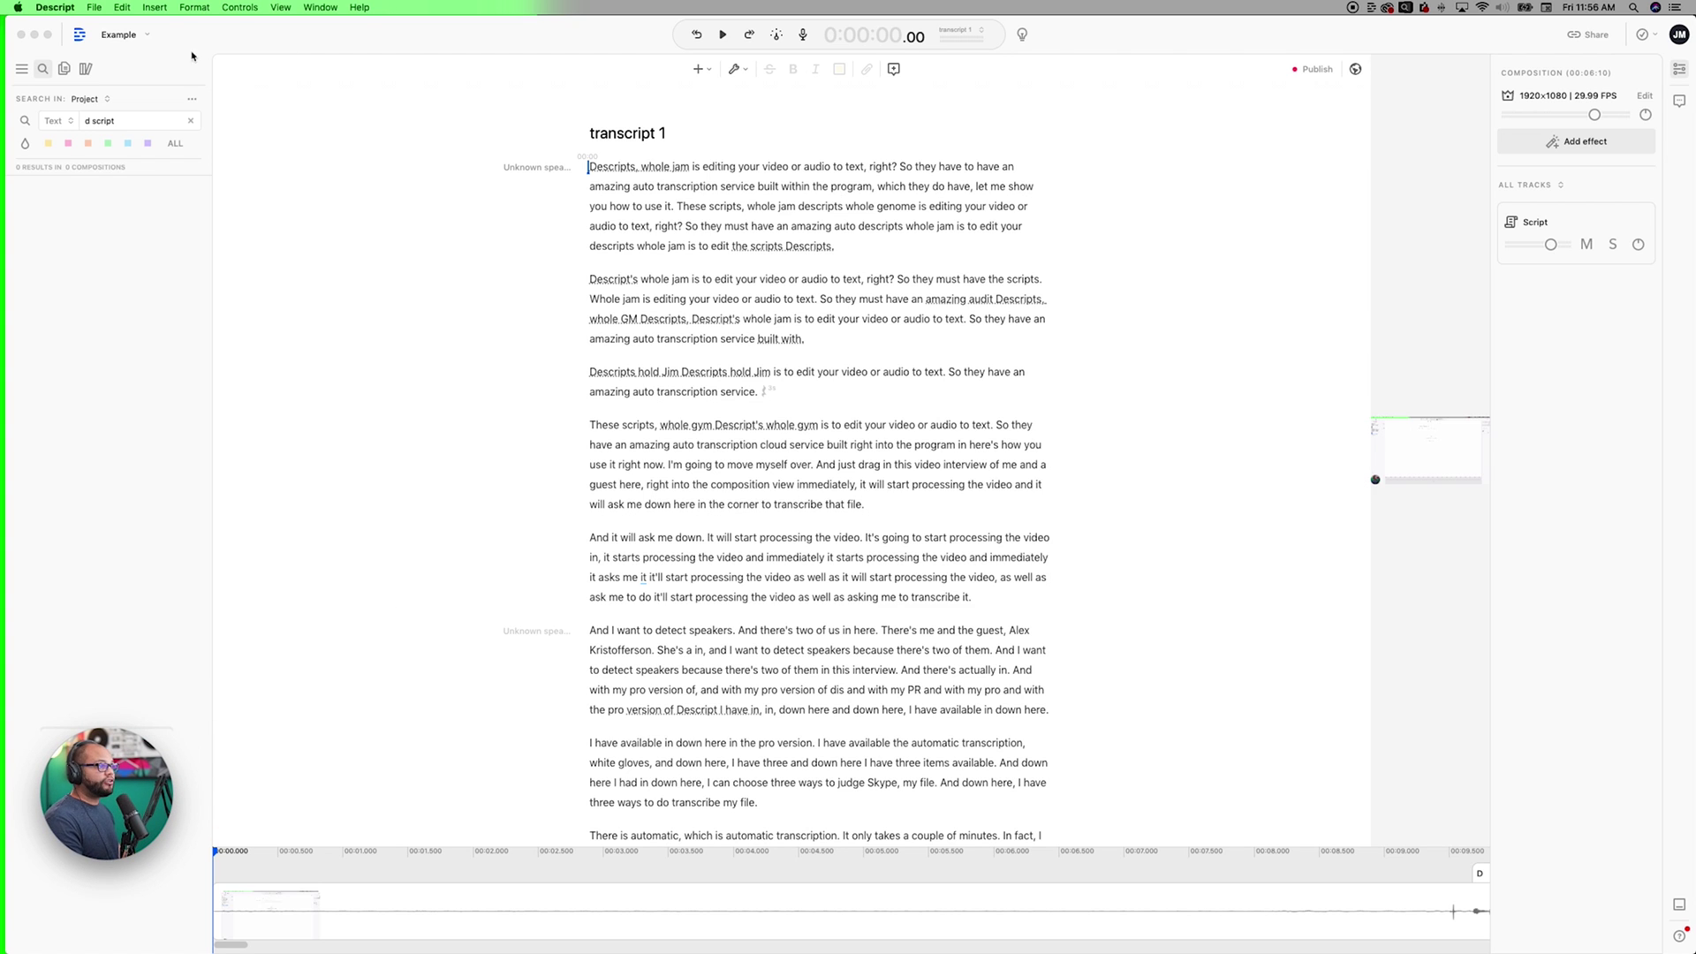
# Step: Open the Transcription Glossary from the Example project's options menu
pyautogui.click(148, 37)
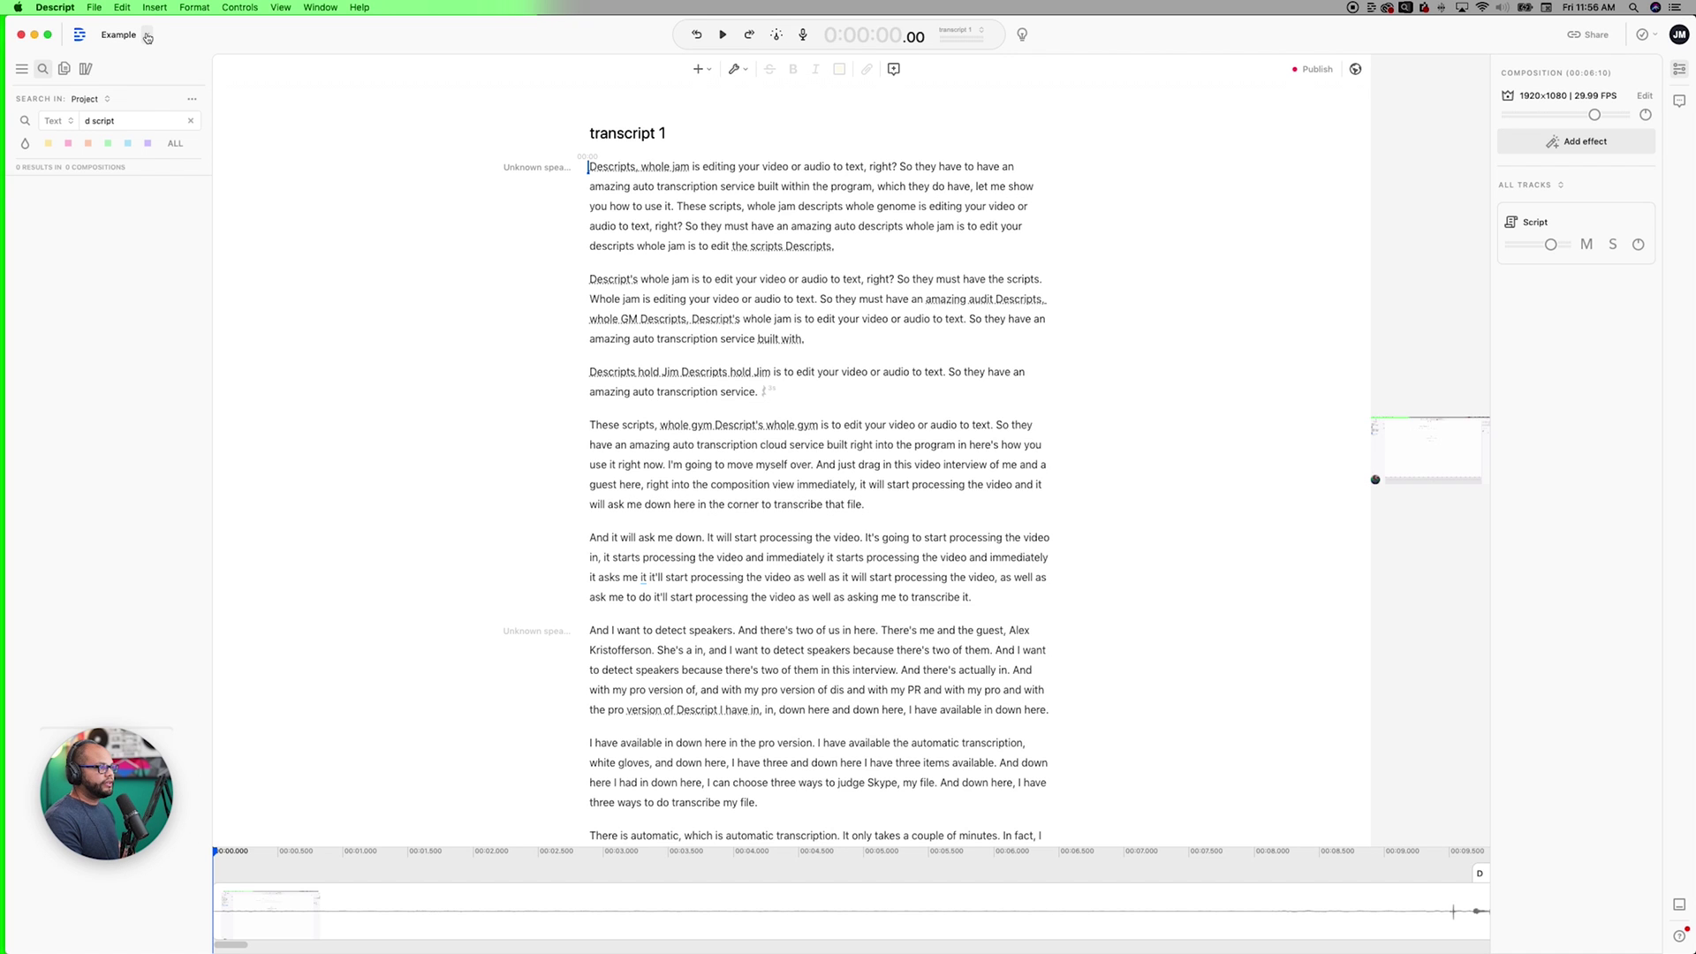
pyautogui.click(148, 37)
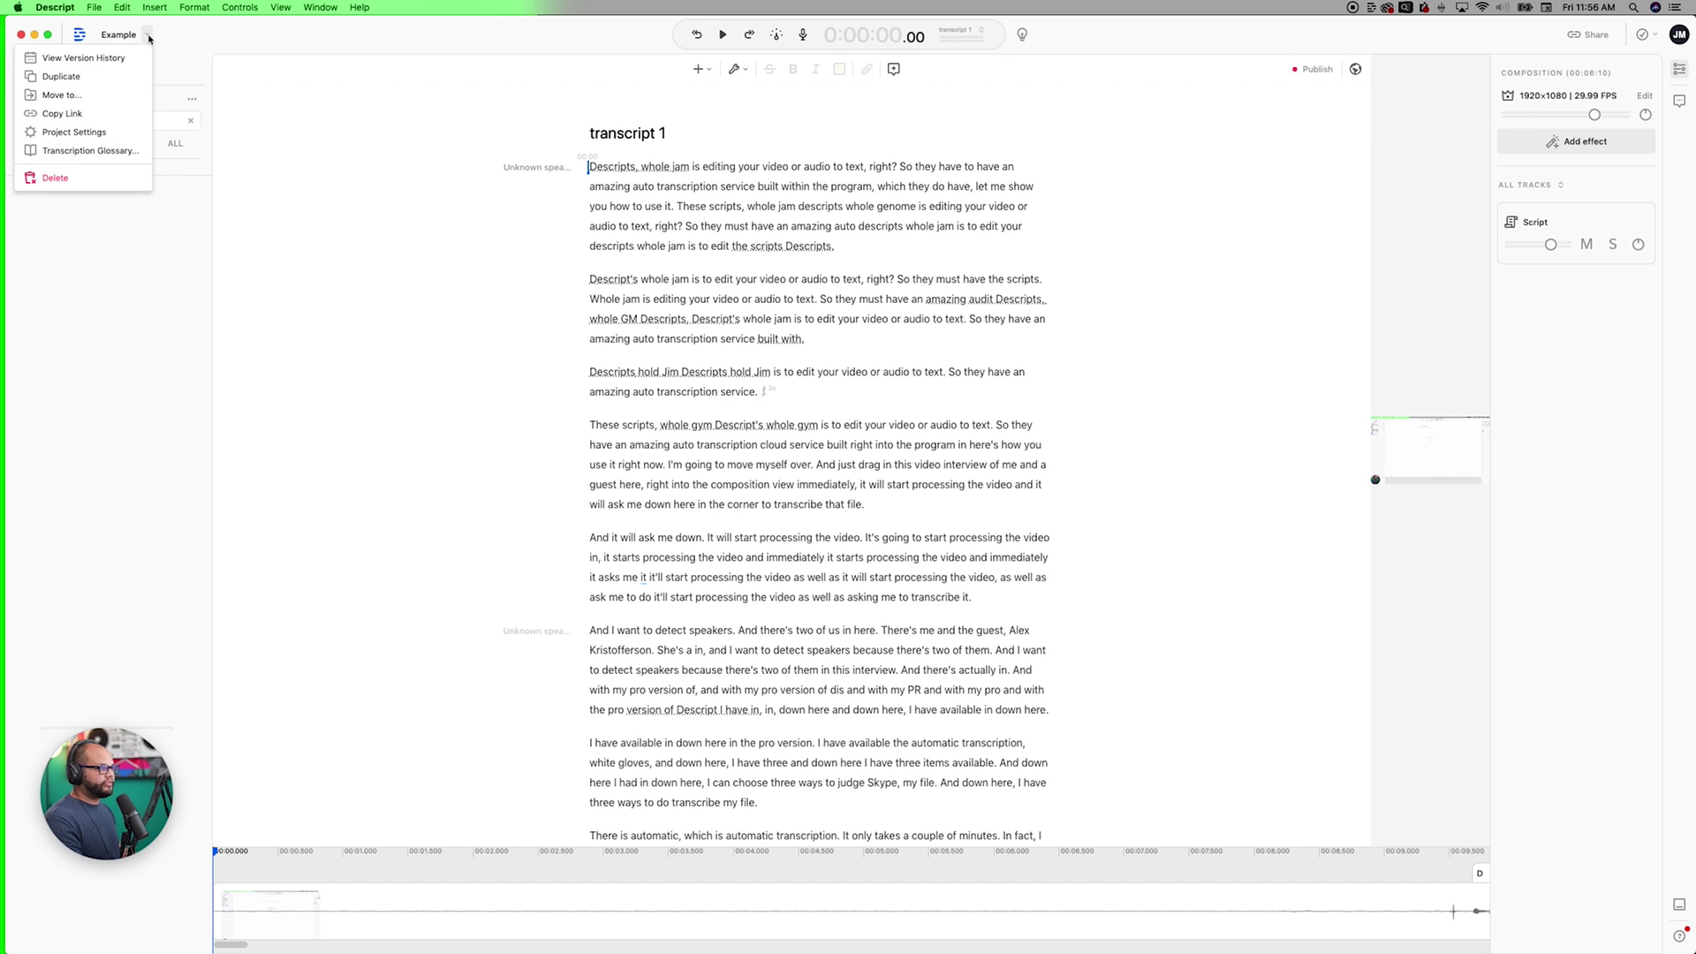
pyautogui.click(115, 151)
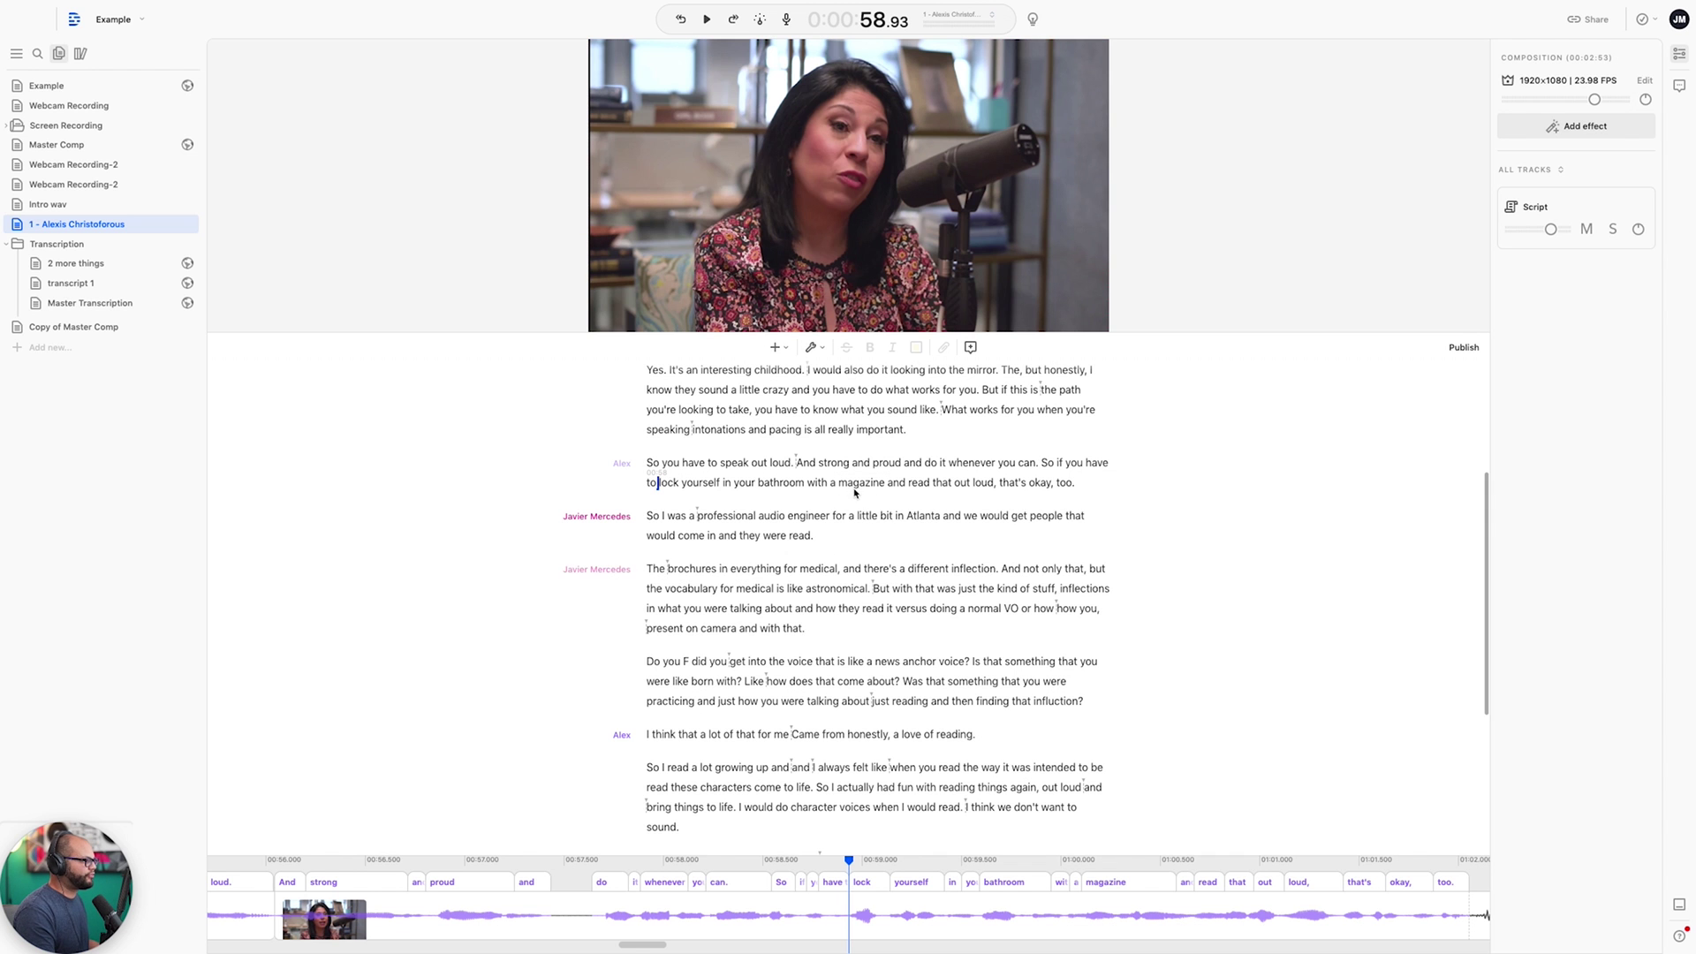
# Step: Delete The brochures paragraph as a trial, then undo the deletion
pyautogui.scroll(-3, 837, 534)
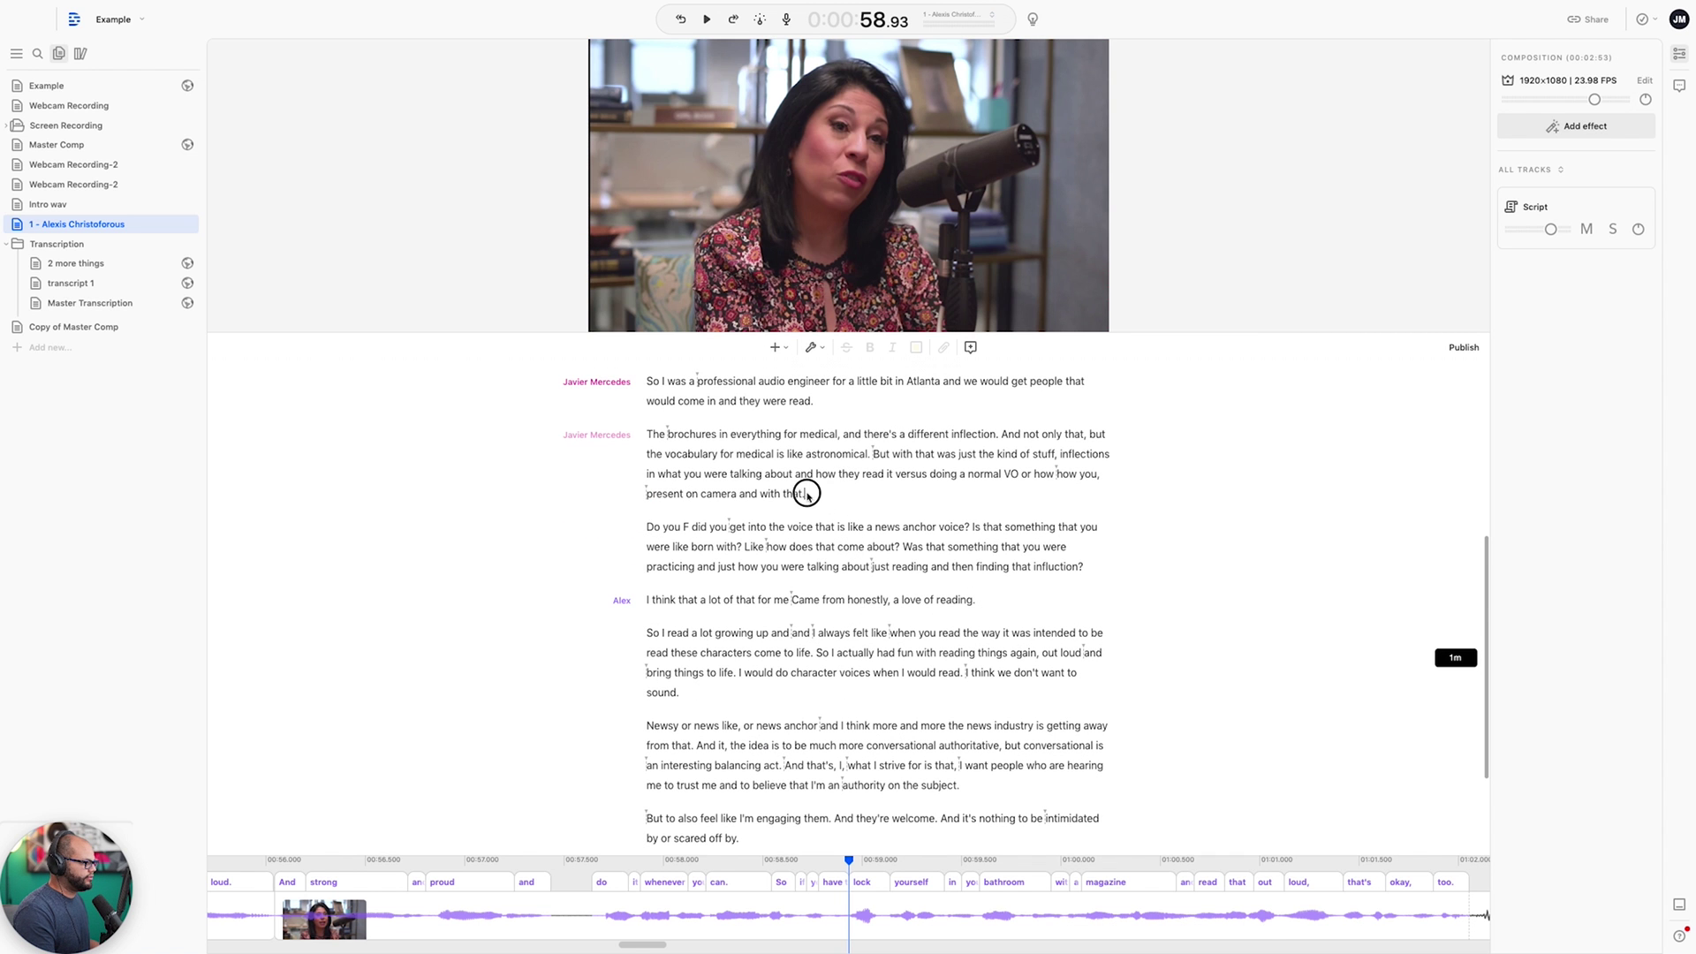
pyautogui.moveTo(806, 494); pyautogui.dragTo(643, 439)
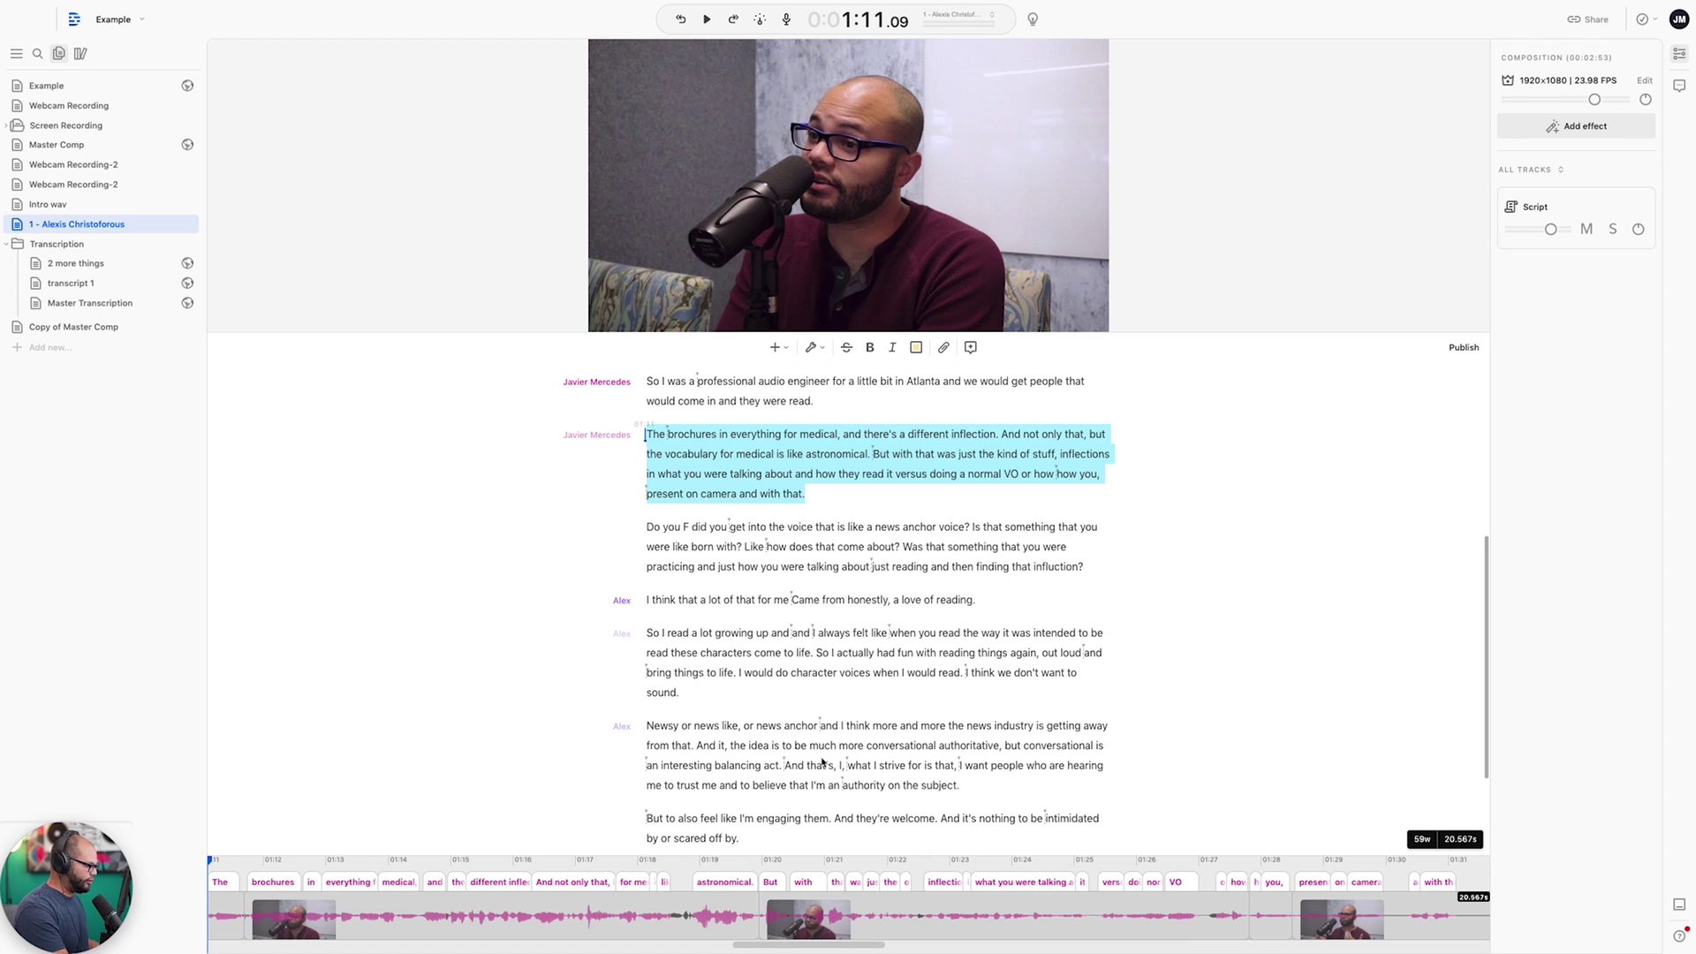
pyautogui.scroll(-5, 793, 865)
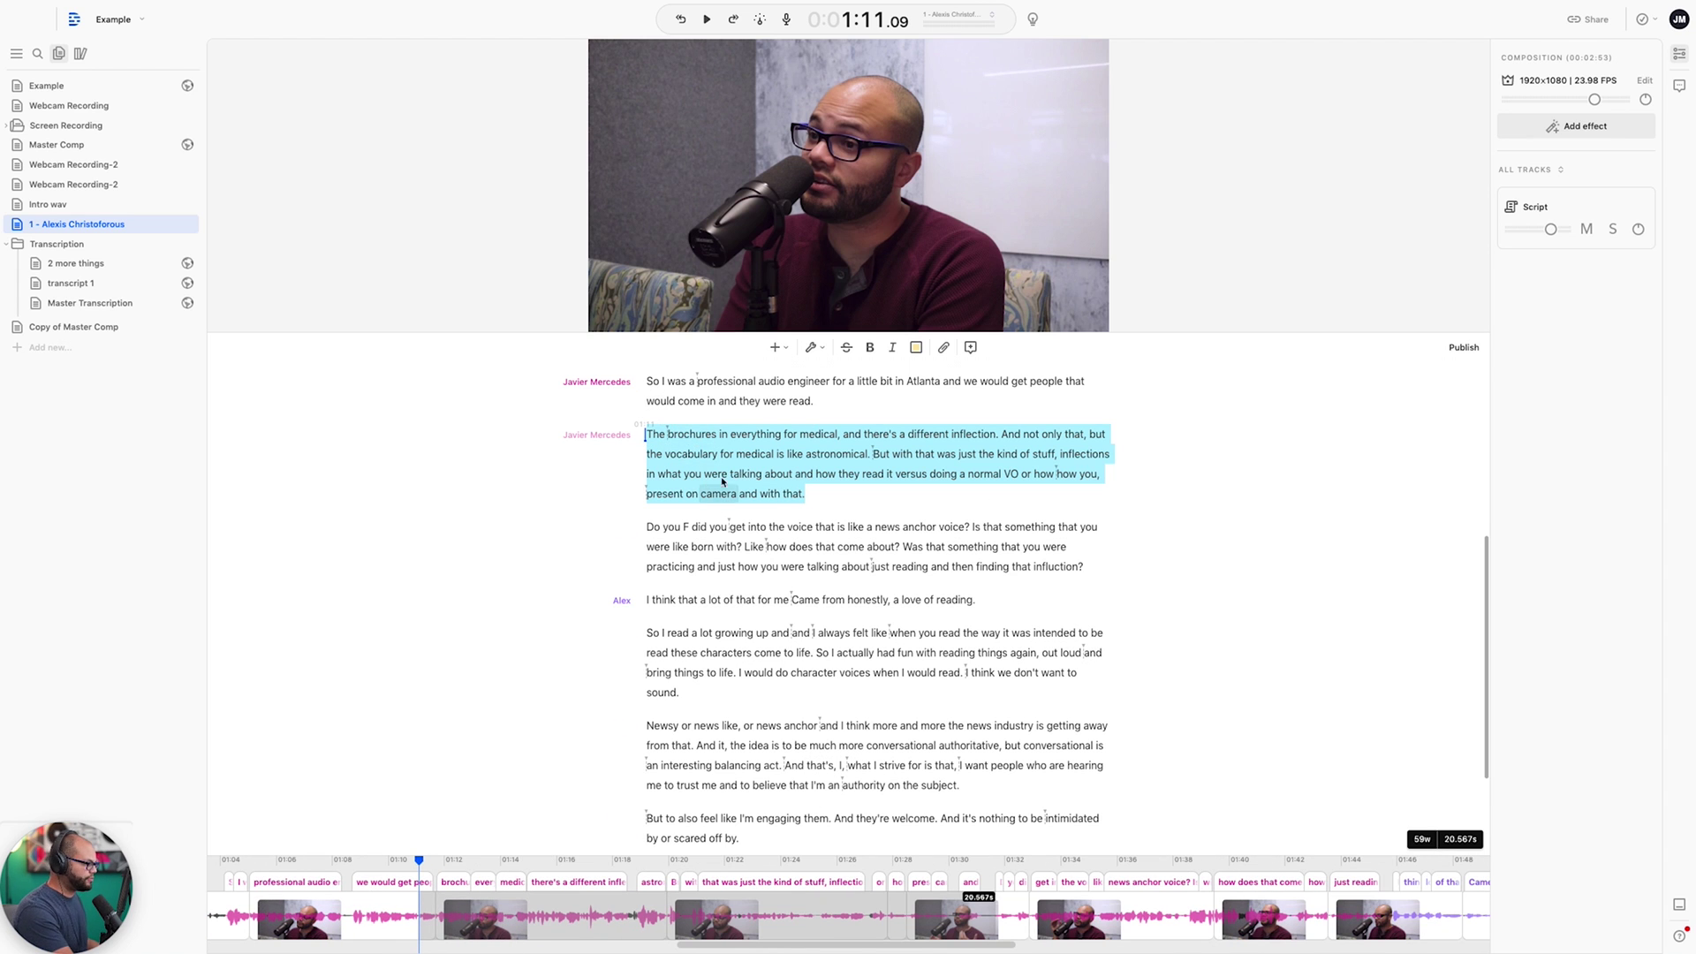
pyautogui.press('BackSpace')
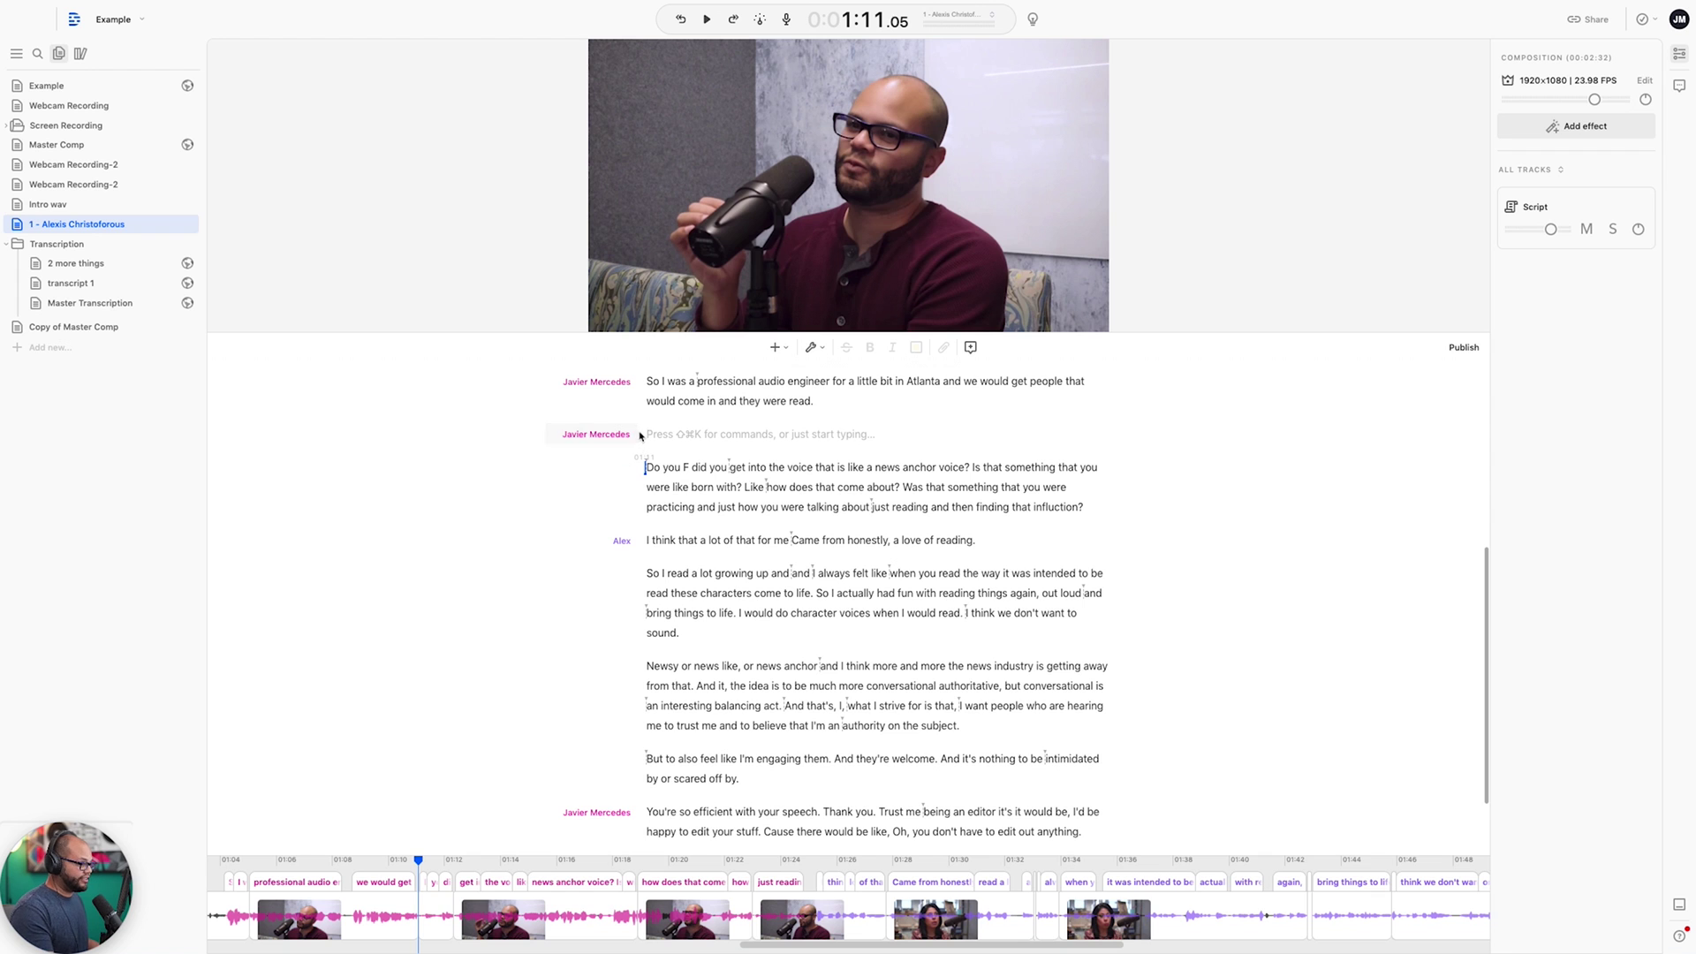
pyautogui.press('super+z')
# Step: Select a stretch of audio on the timeline, delete it, and undo
pyautogui.click(832, 887)
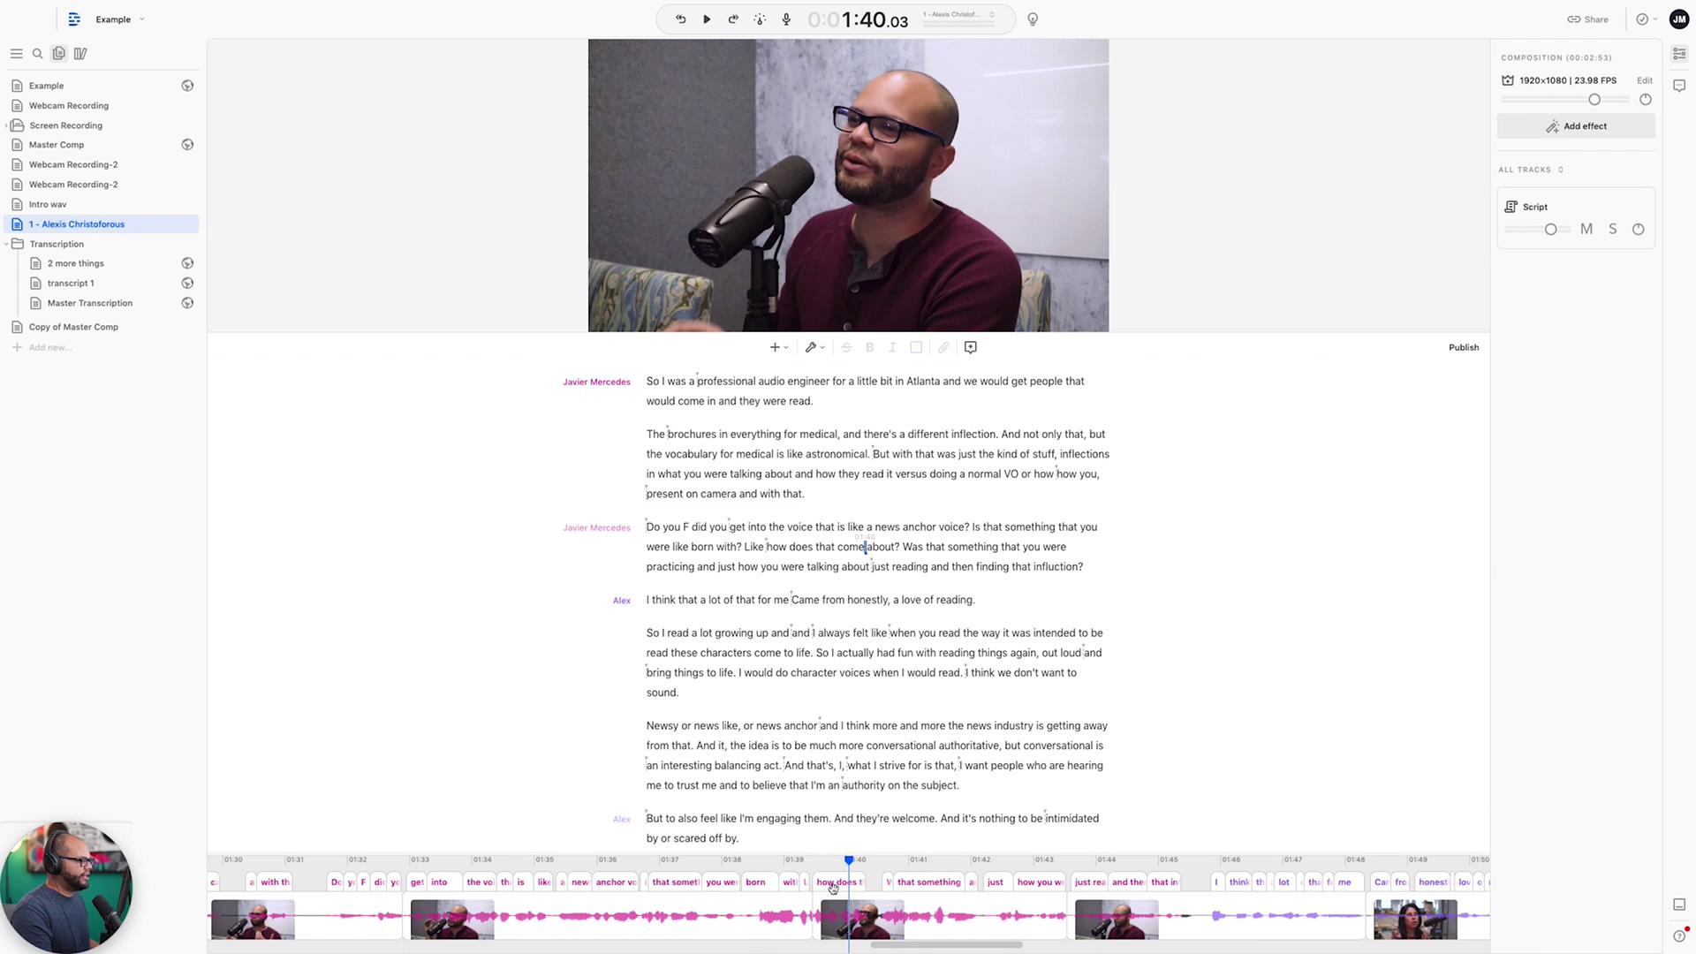
pyautogui.moveTo(990, 915); pyautogui.dragTo(444, 883)
pyautogui.press('BackSpace')
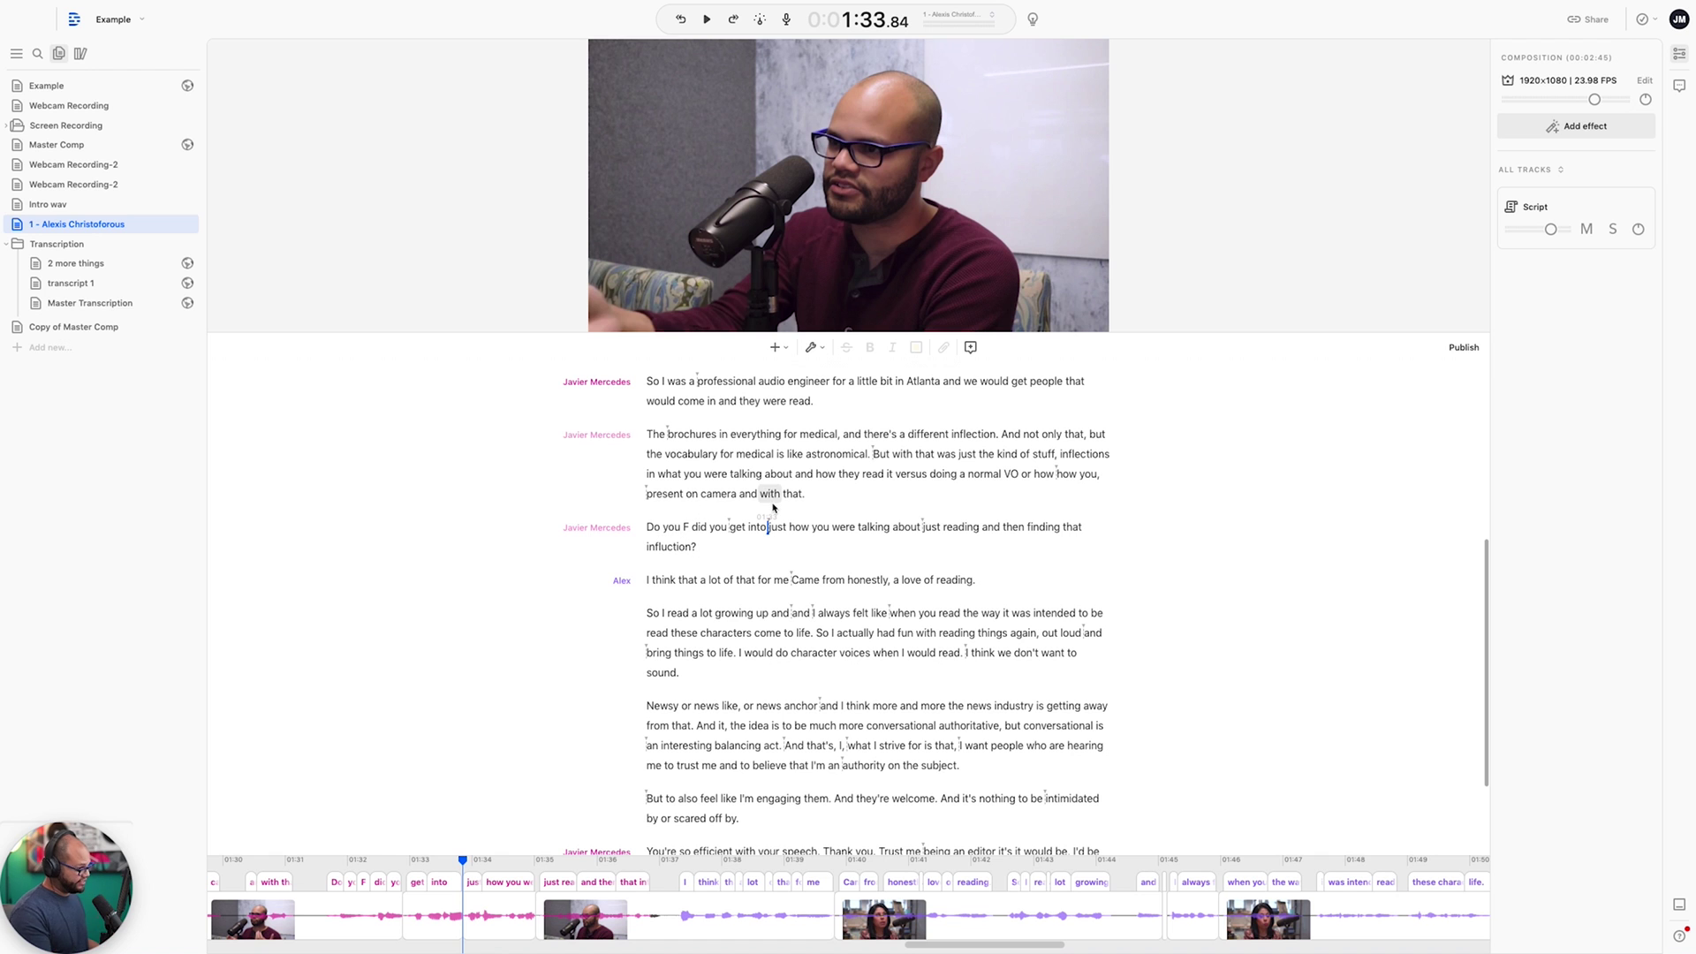
pyautogui.hotkey('ctrl', 'z')
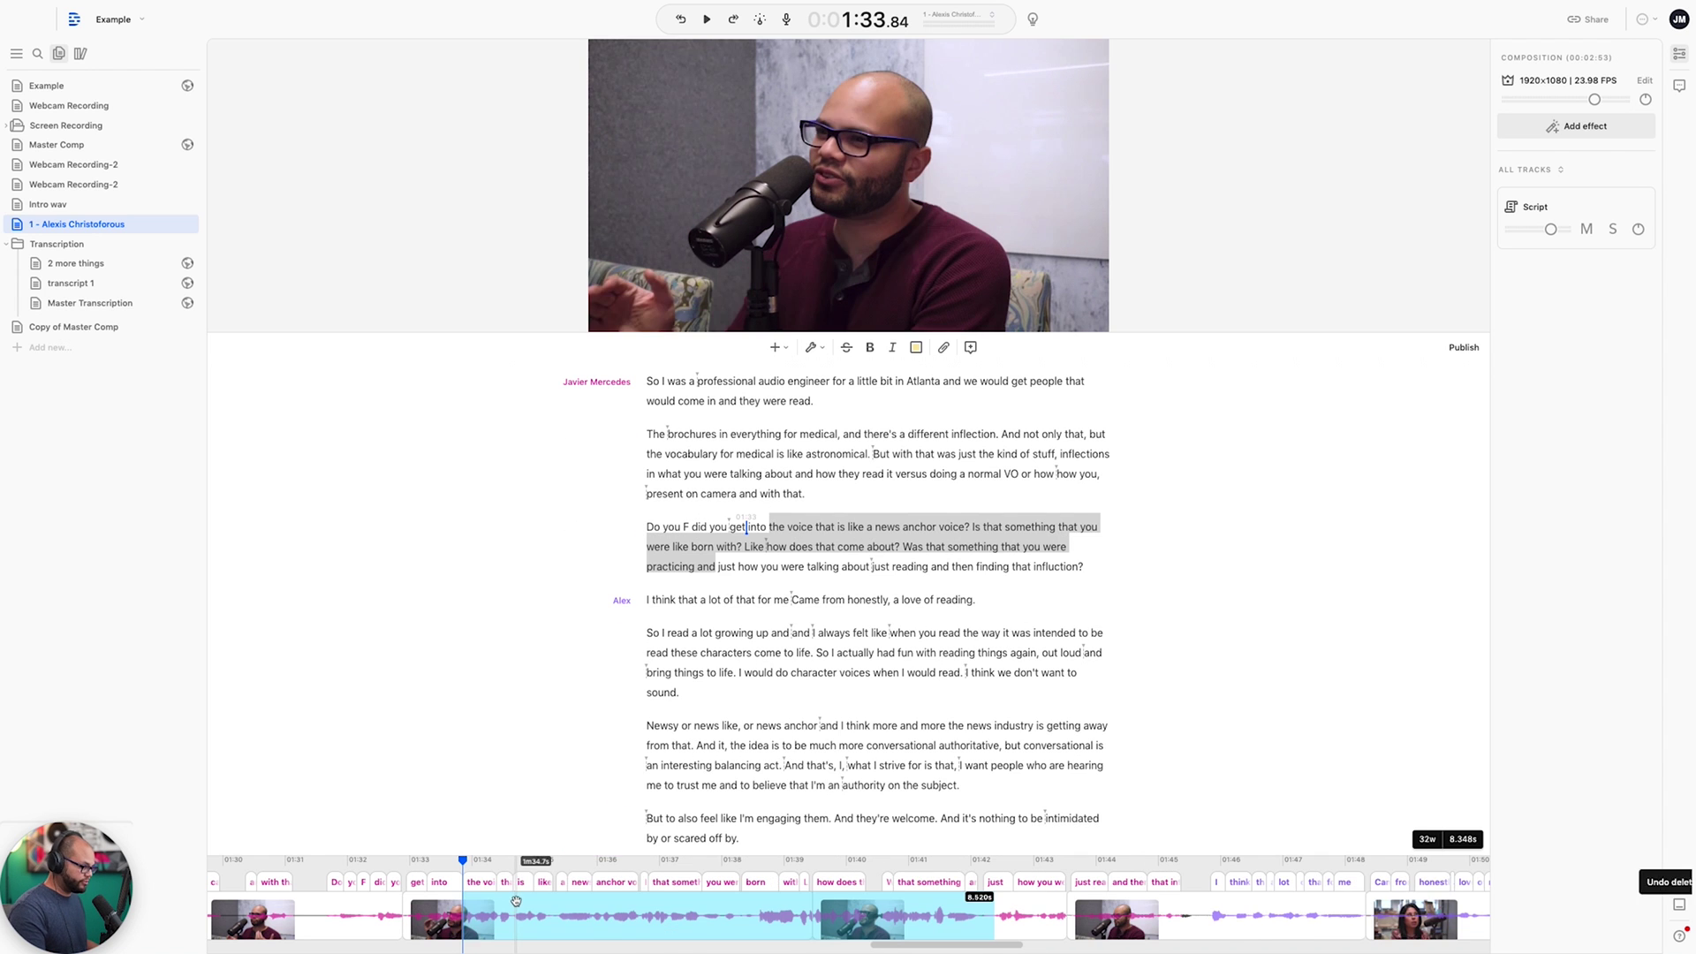
# Step: Set playback to 3x and insert a one-second gap clip at 1:51.04, before 'So I read a lot'
pyautogui.click(760, 18)
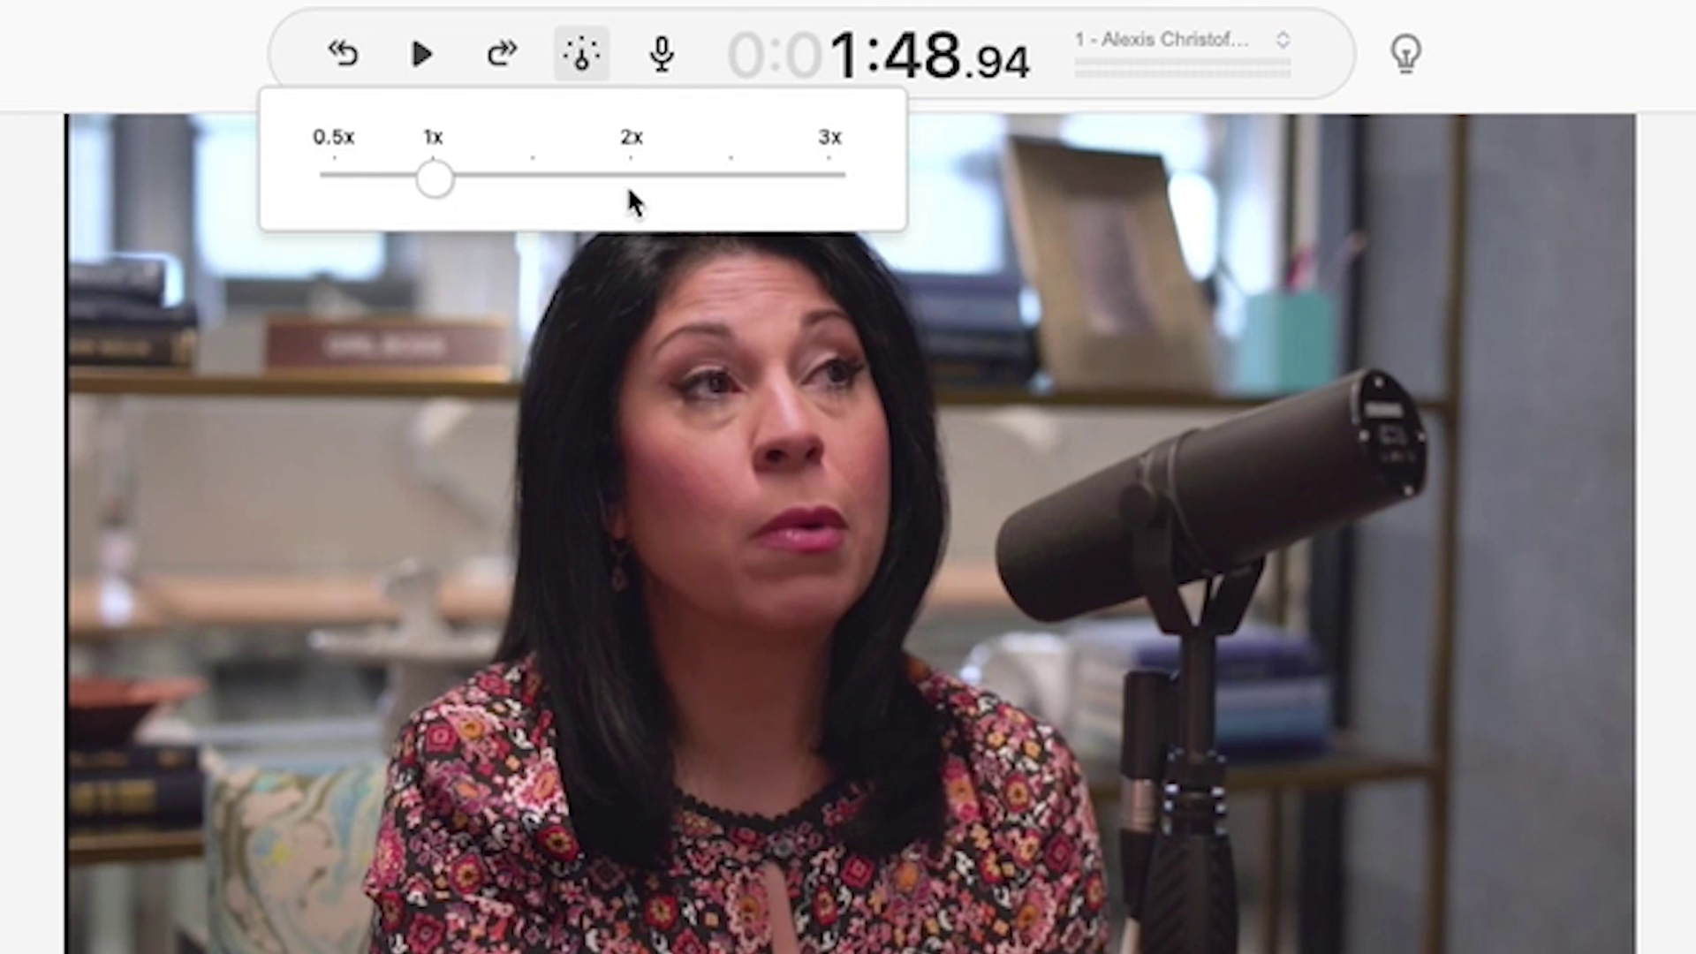
pyautogui.click(831, 179)
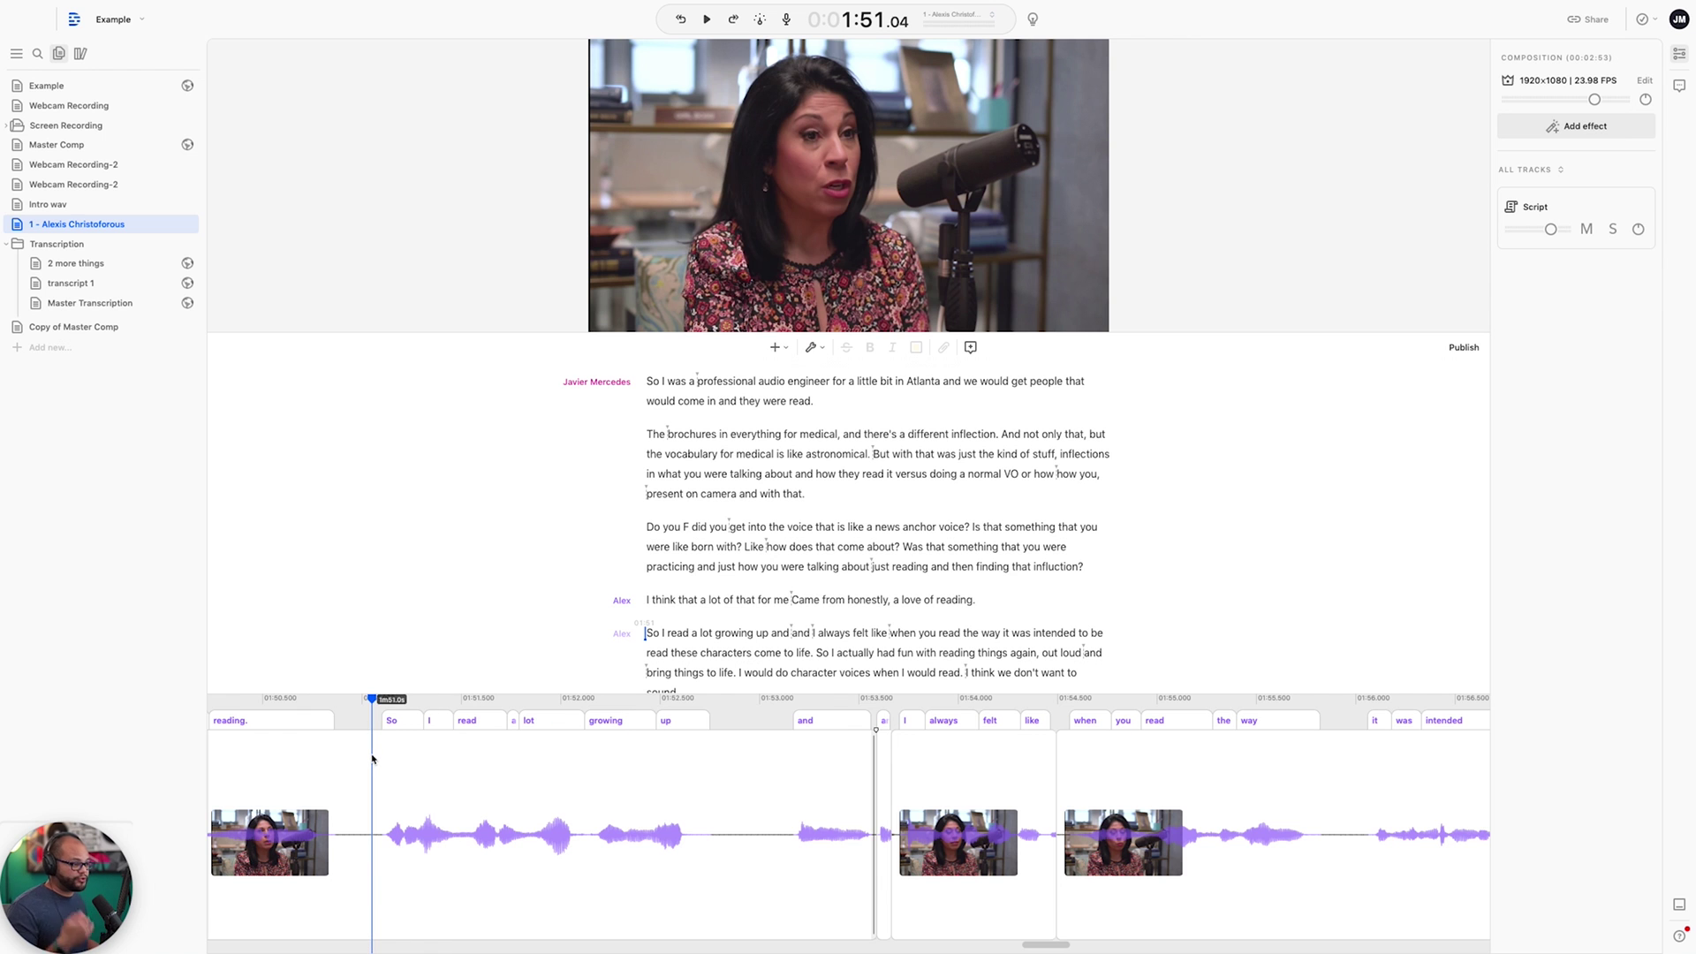
pyautogui.rightClick(372, 758)
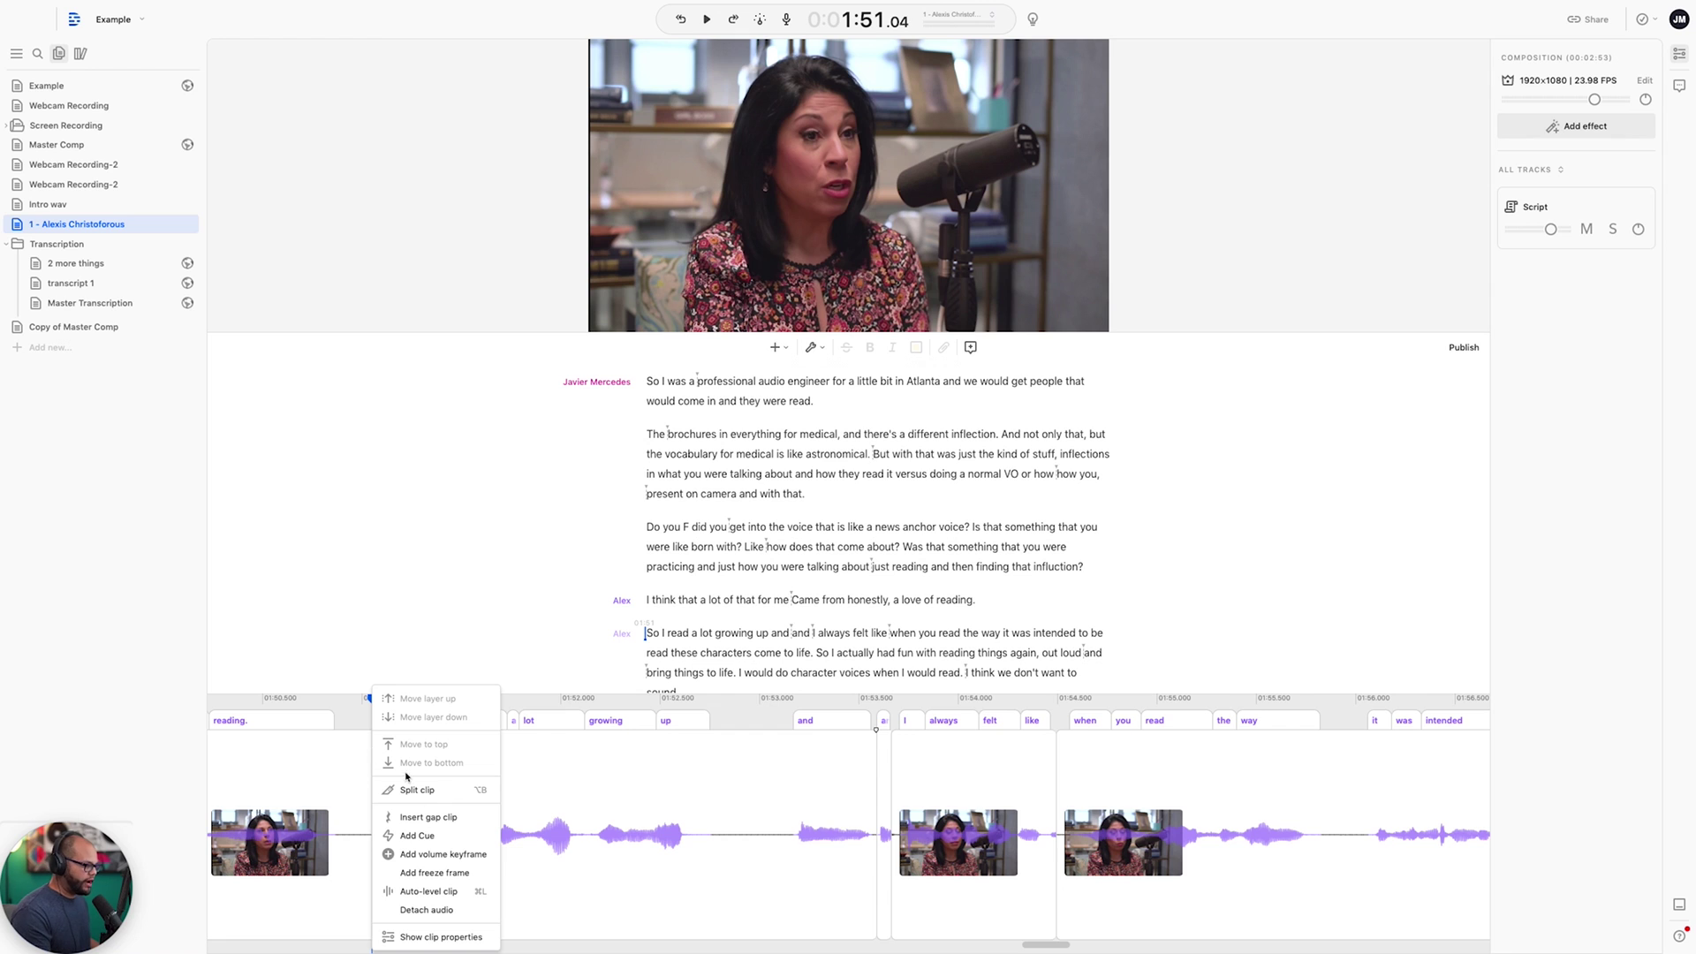
pyautogui.click(431, 818)
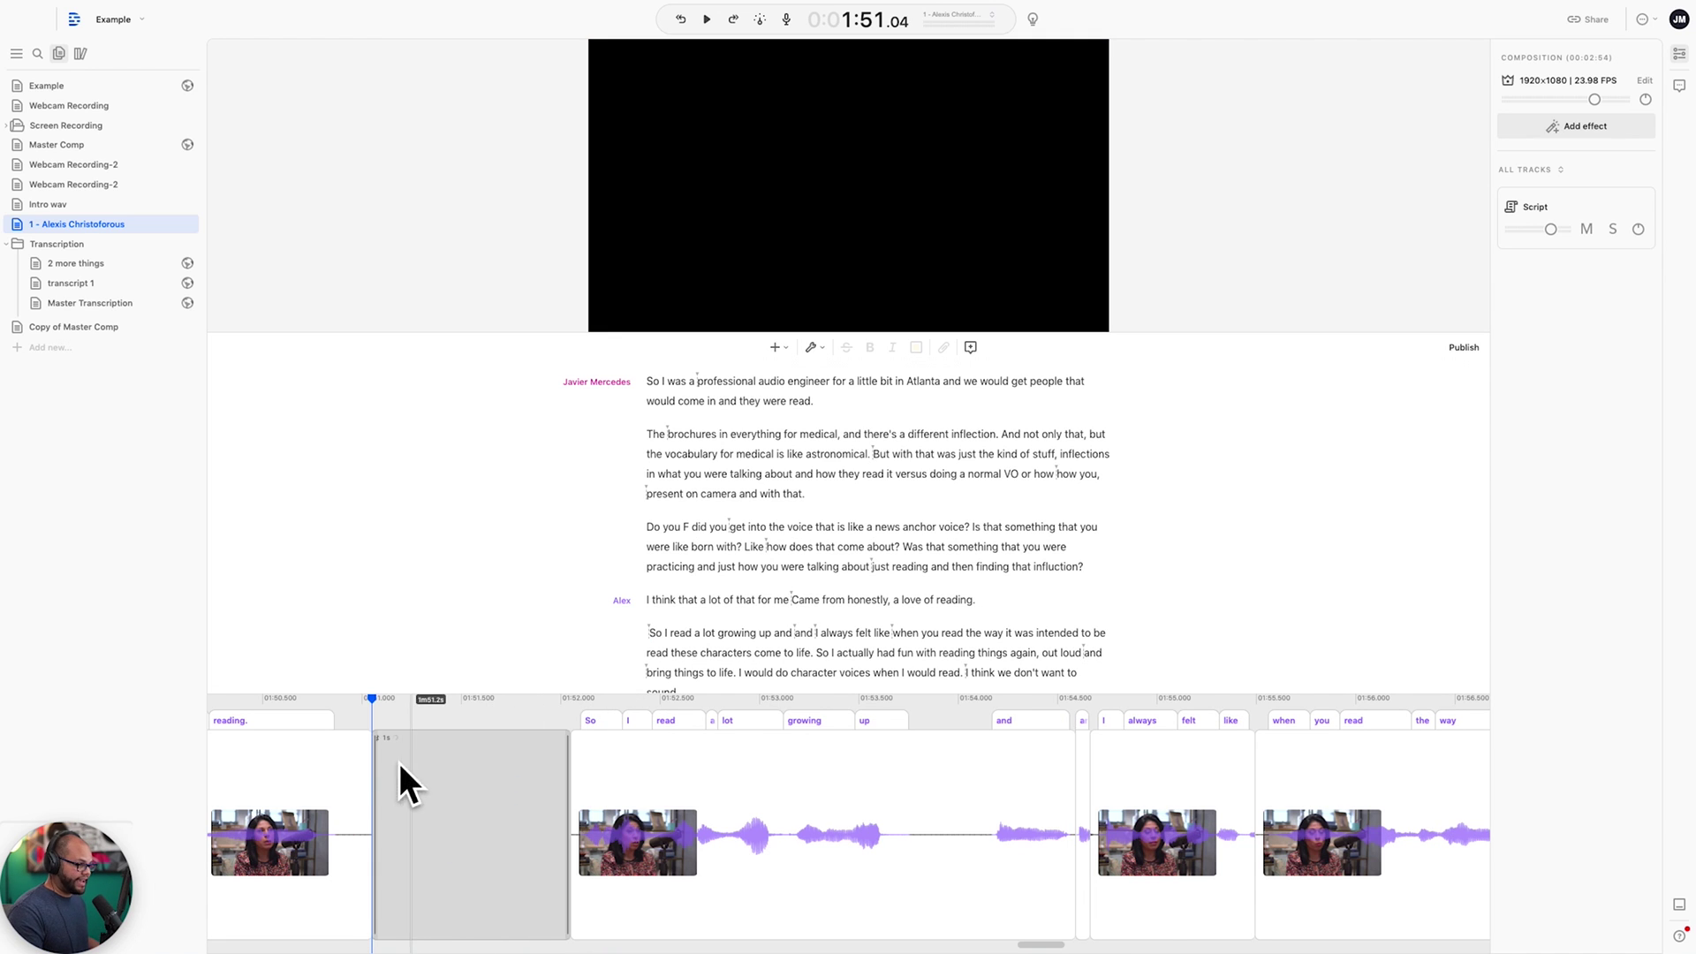
# Step: Remove the gap clip, then type the test line 'so if i t' and delete it
pyautogui.press('Delete')
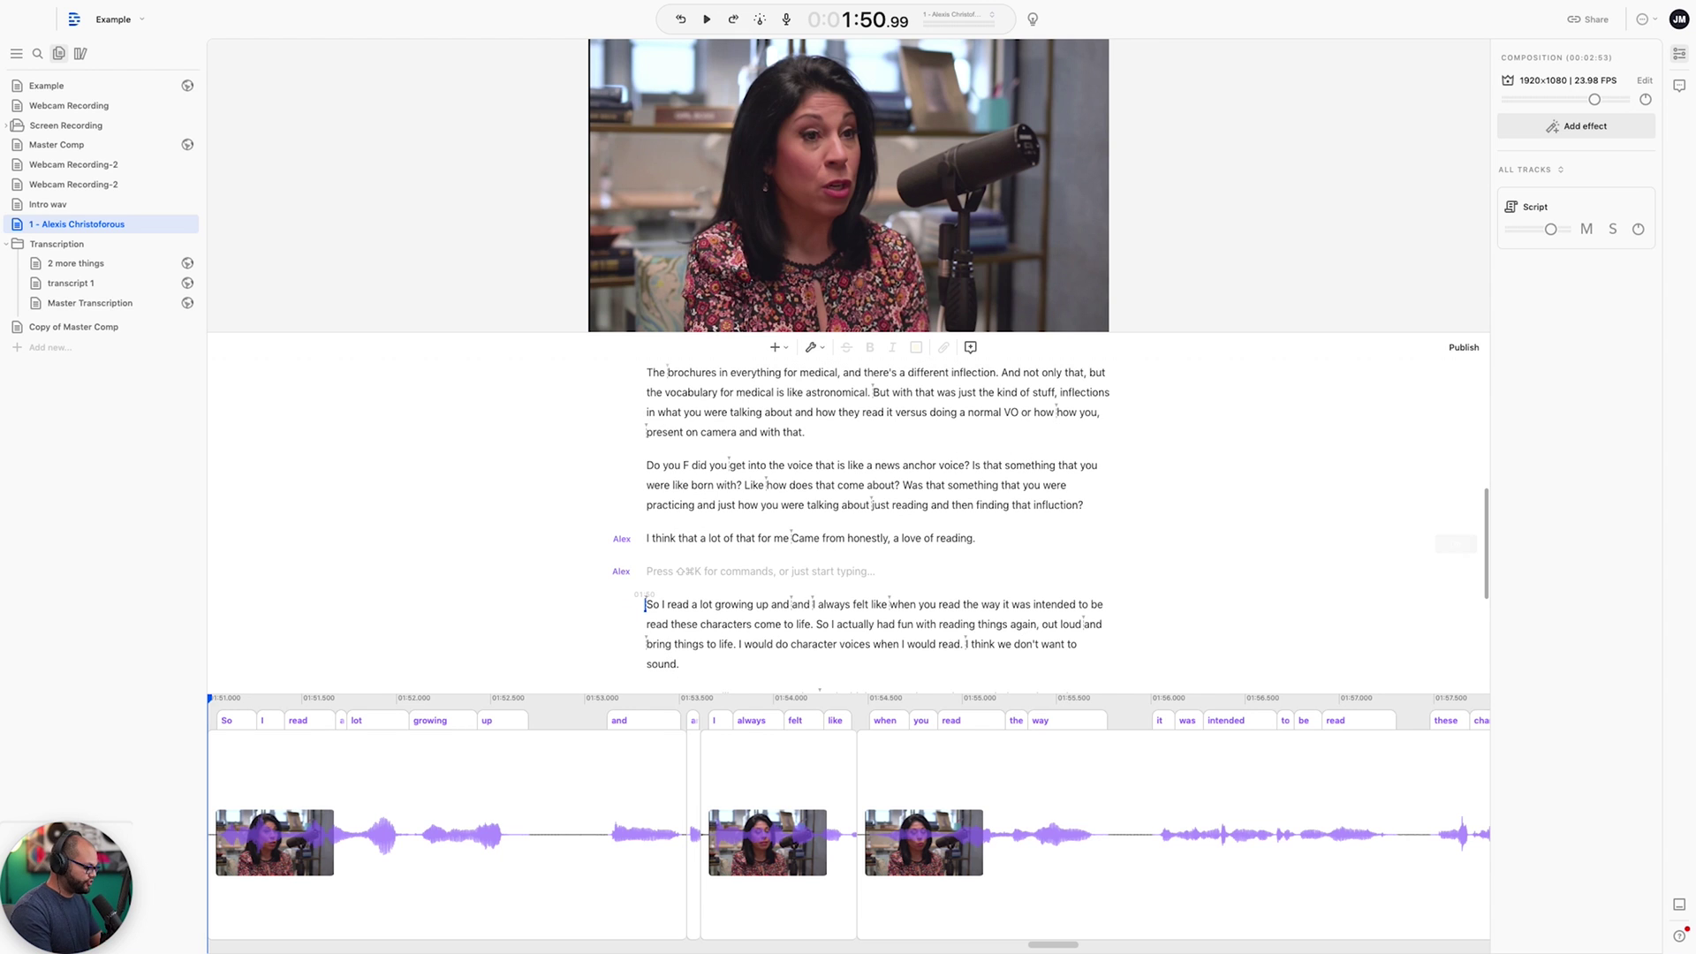
pyautogui.write('so if')
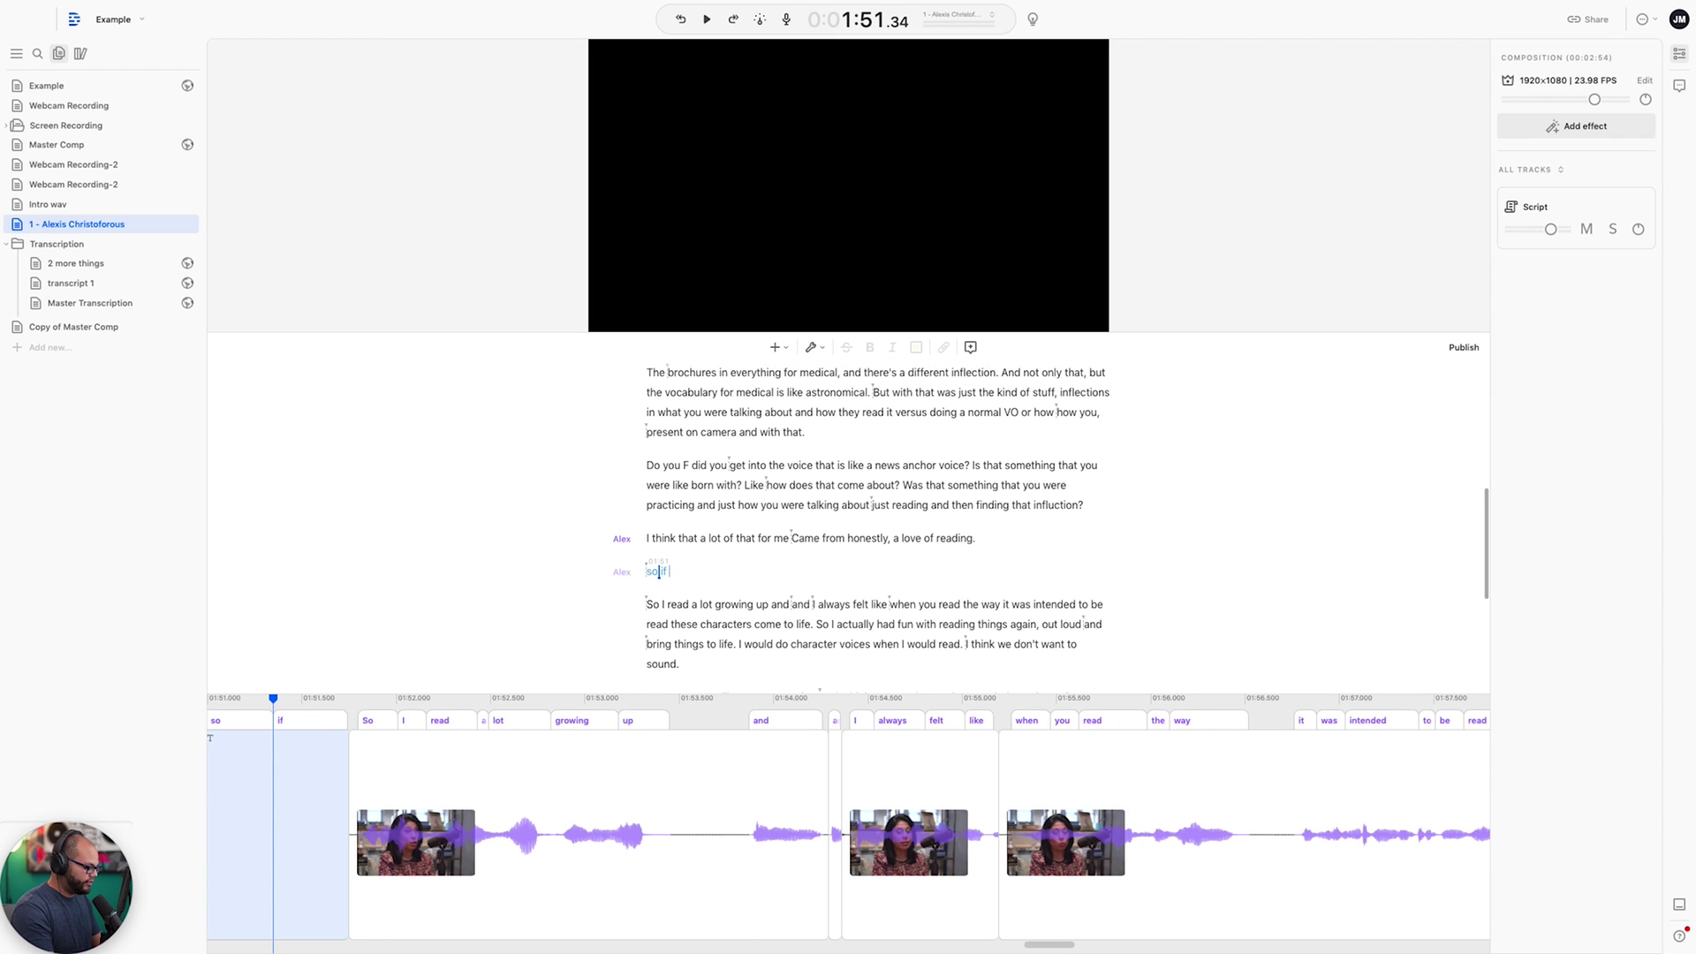
pyautogui.write(' i type')
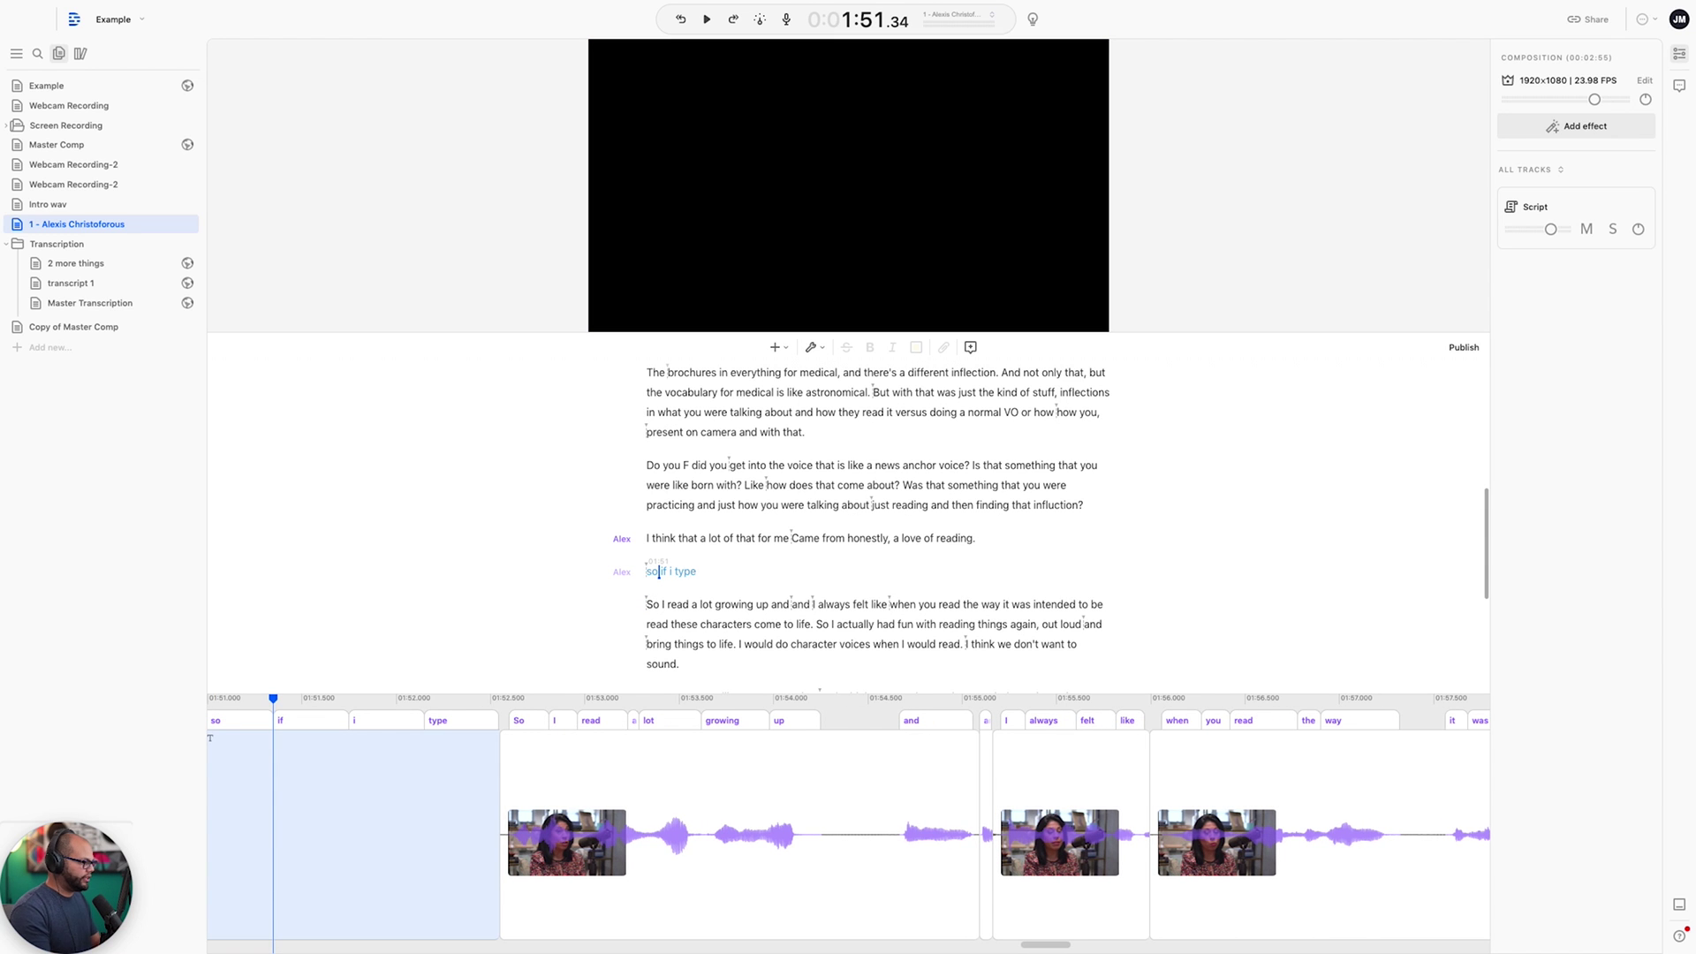
pyautogui.scroll(-2, 475, 800)
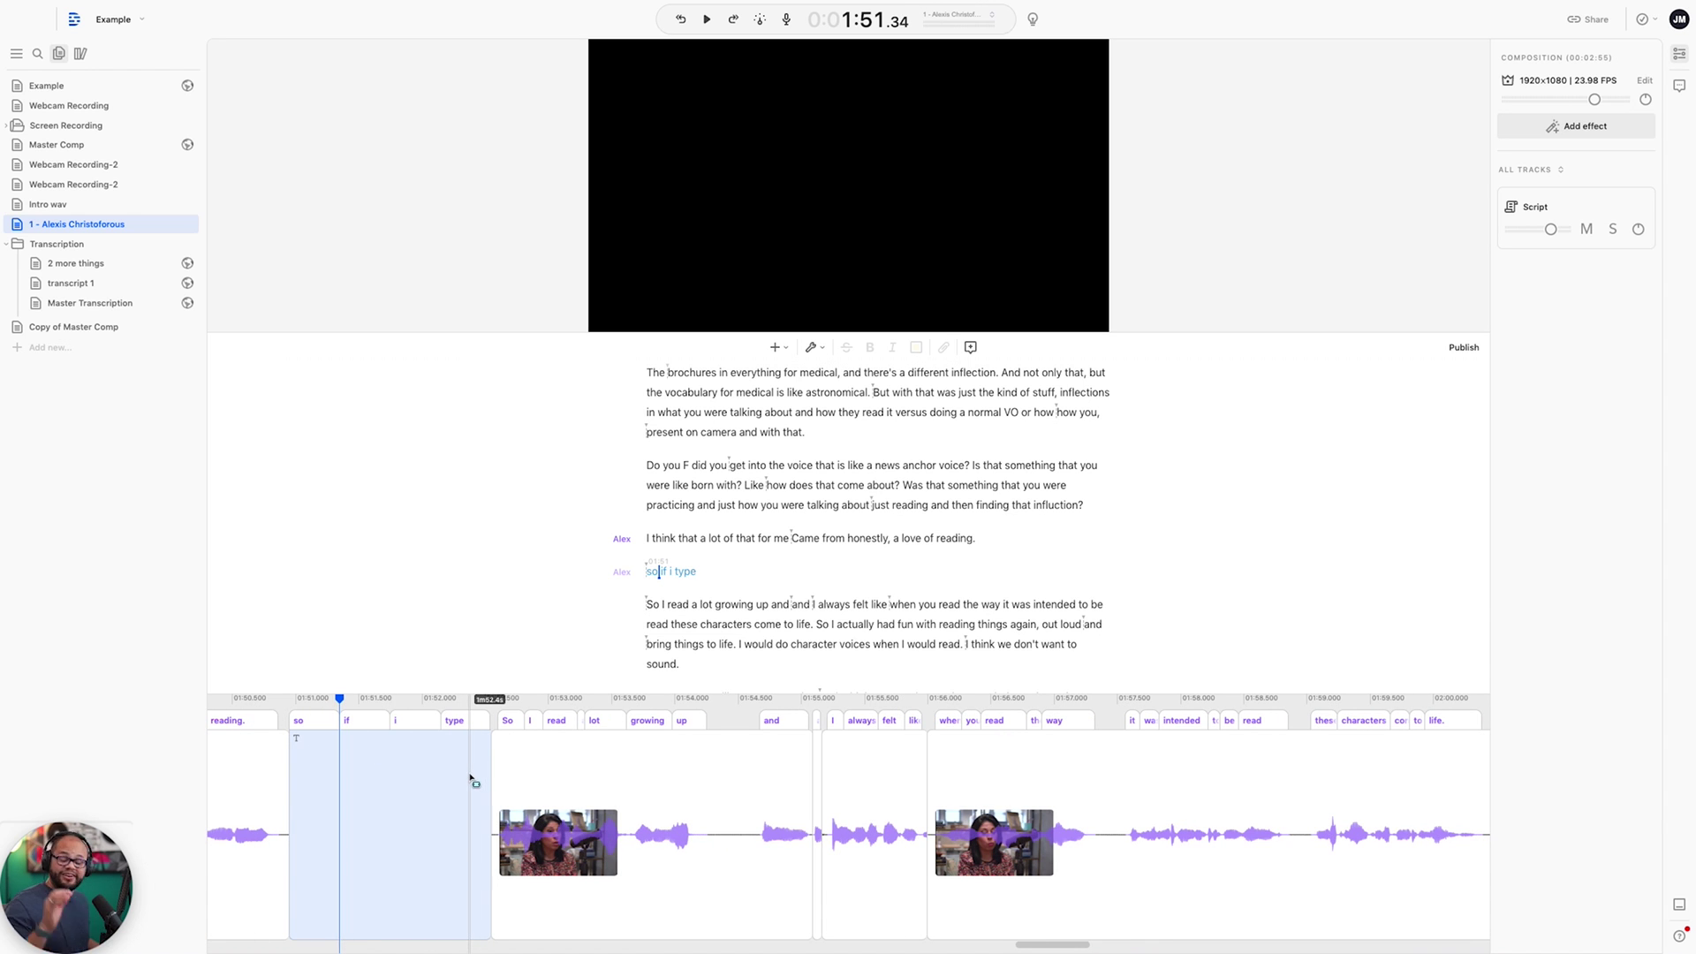
pyautogui.press('BackSpace')
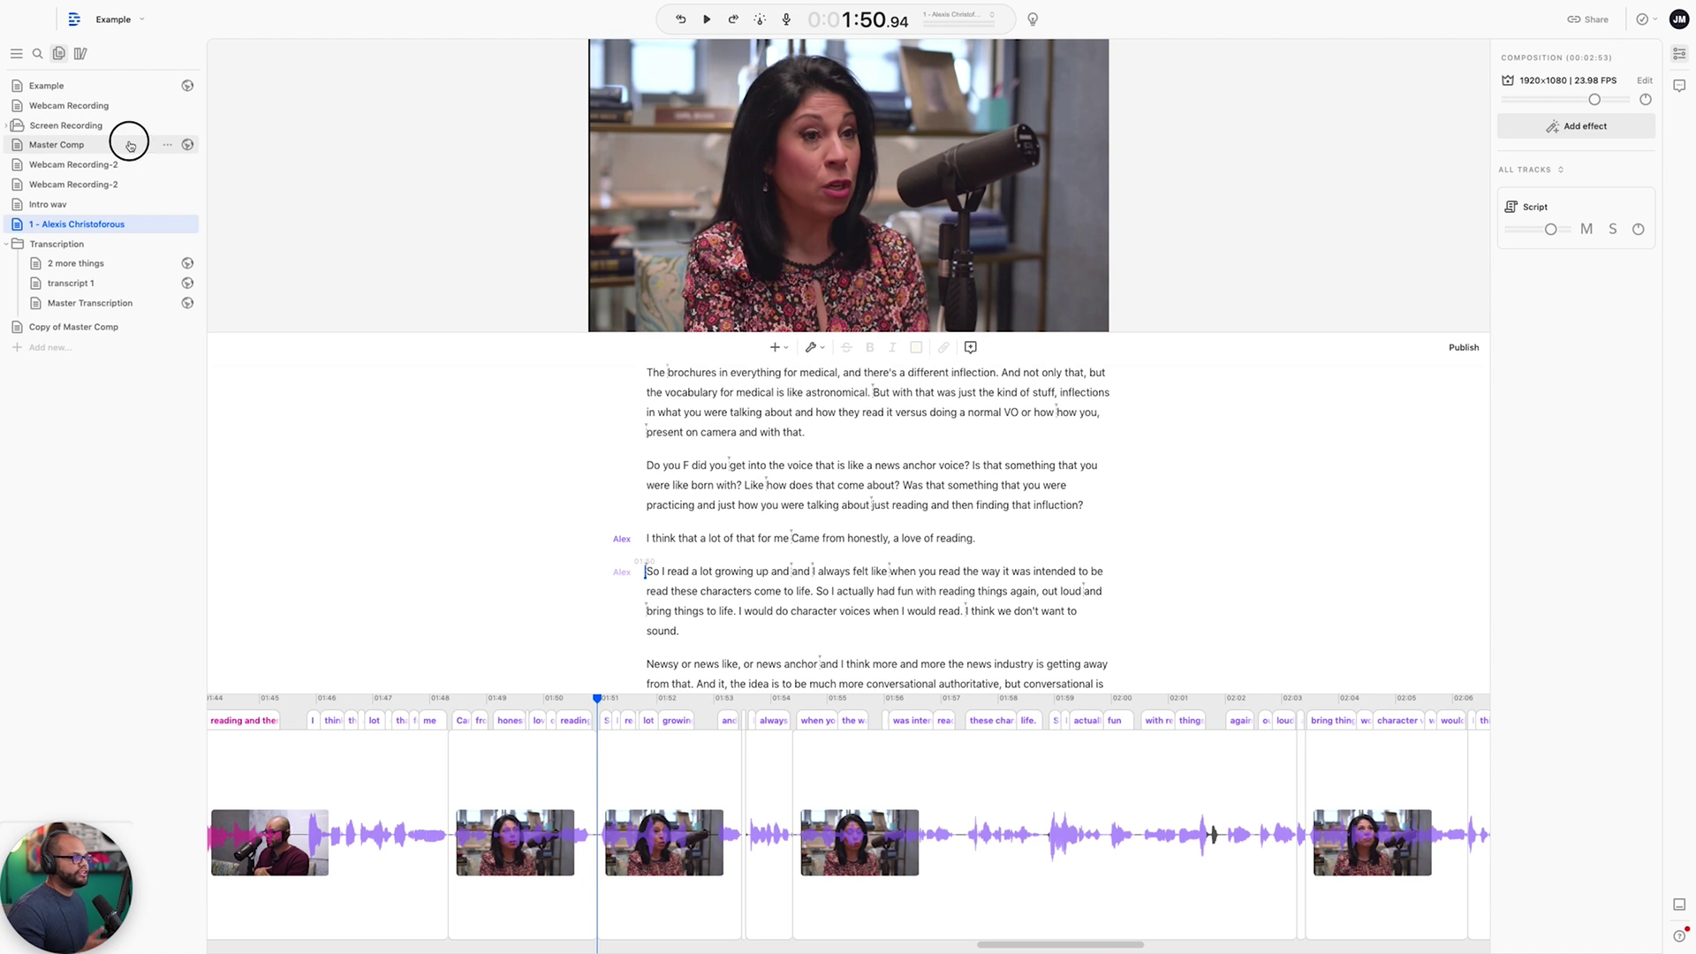
# Step: Cycle through the sidebar compositions, then open Webcam Recording-2 (Detached) from the Media Library
pyautogui.click(106, 183)
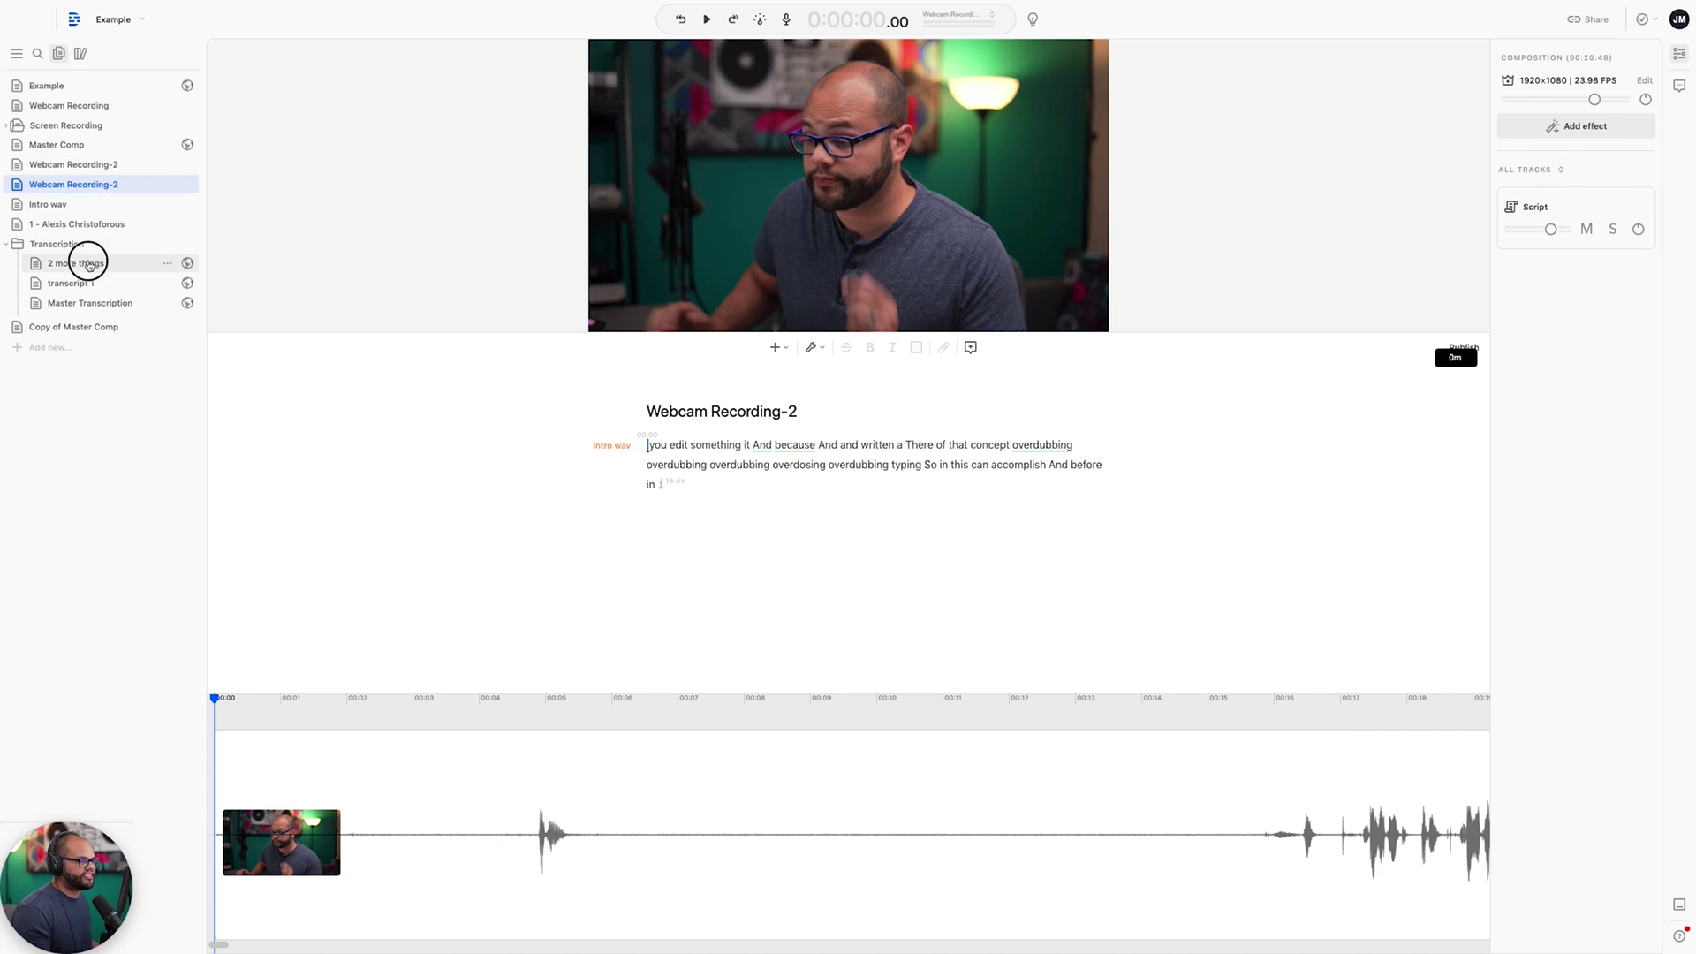
pyautogui.click(80, 263)
pyautogui.click(77, 282)
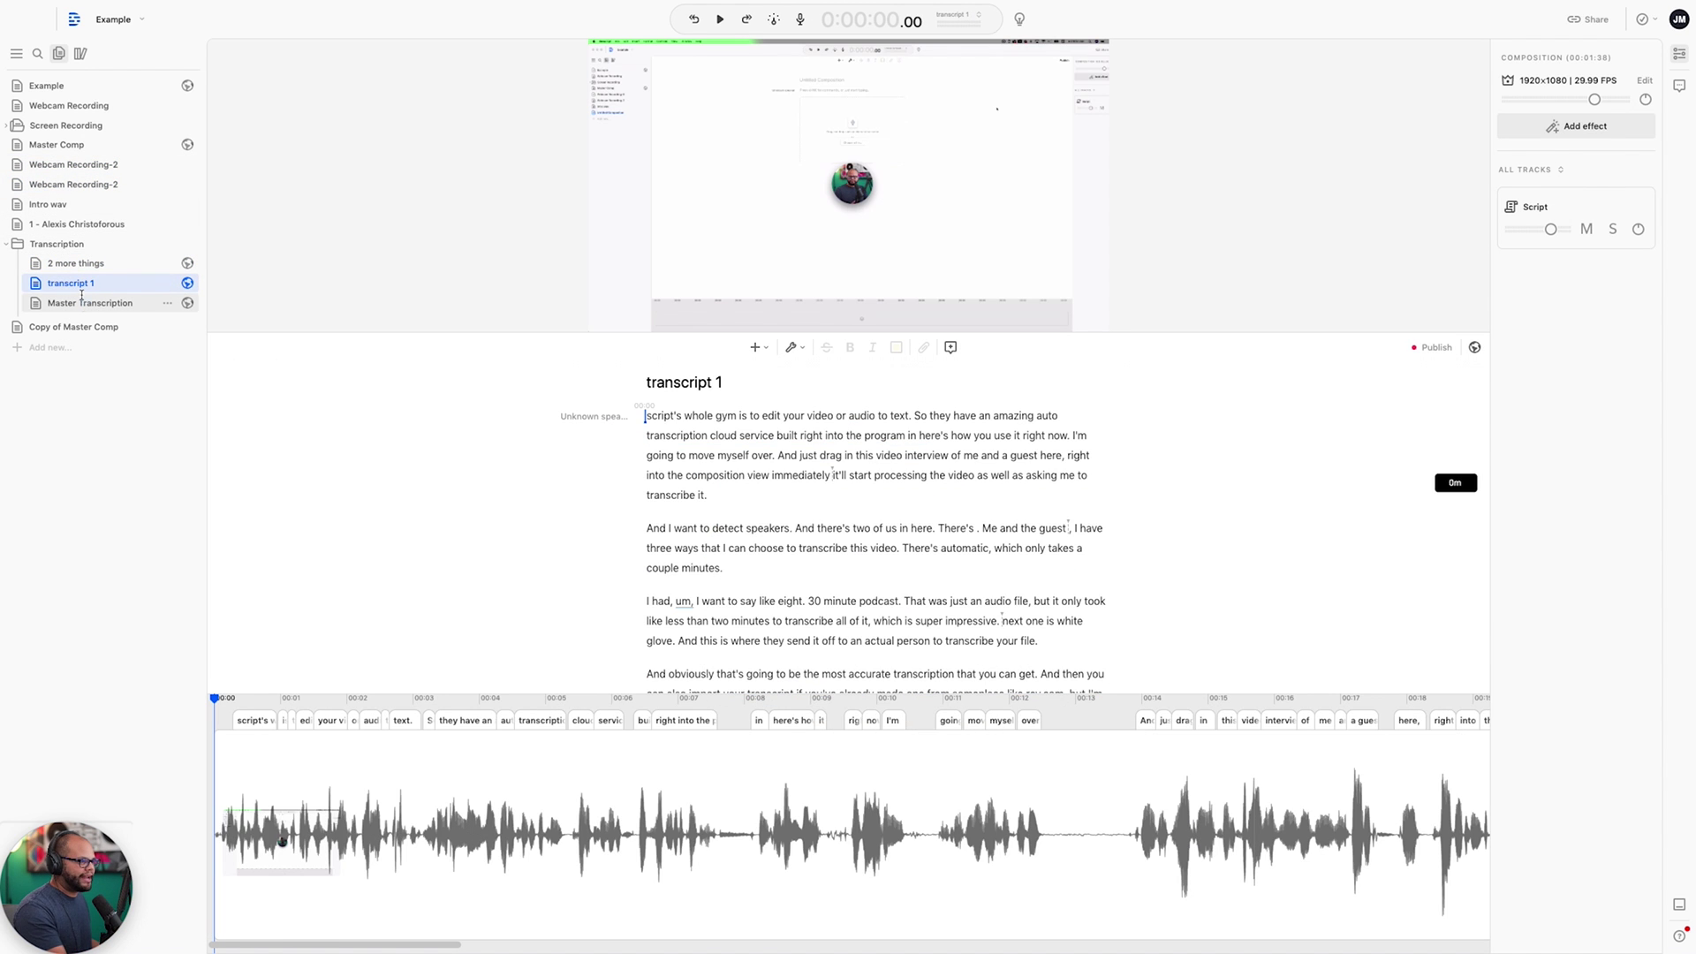
pyautogui.click(86, 303)
pyautogui.click(57, 144)
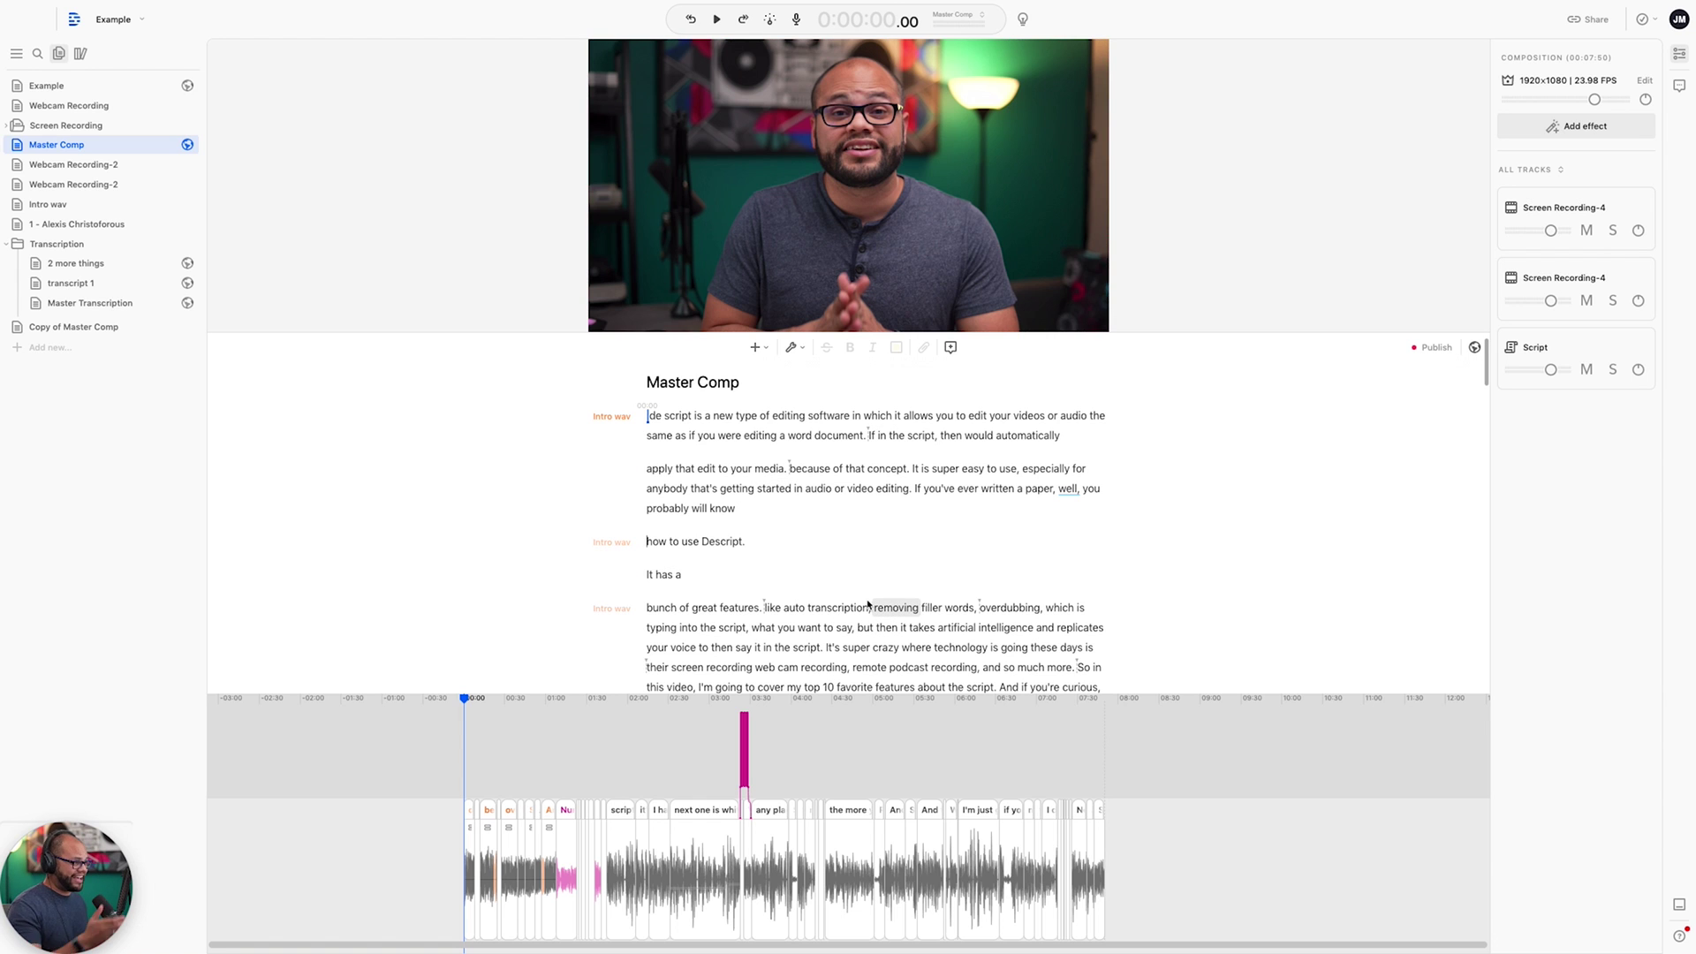
pyautogui.click(81, 53)
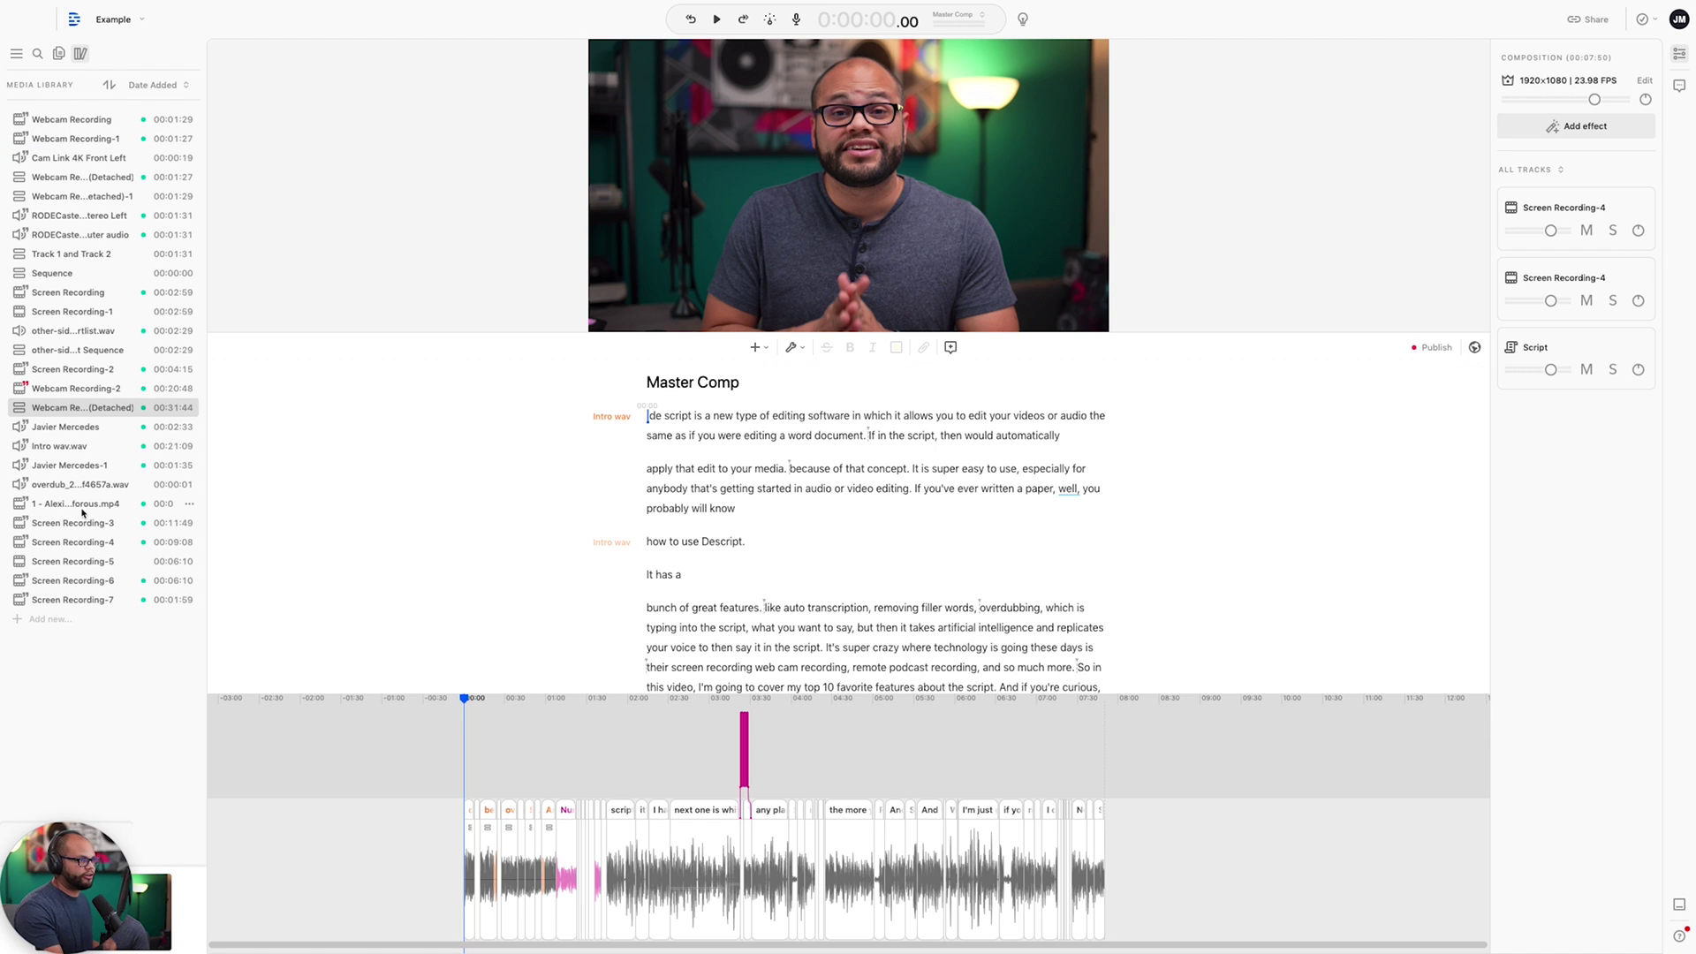
pyautogui.click(37, 53)
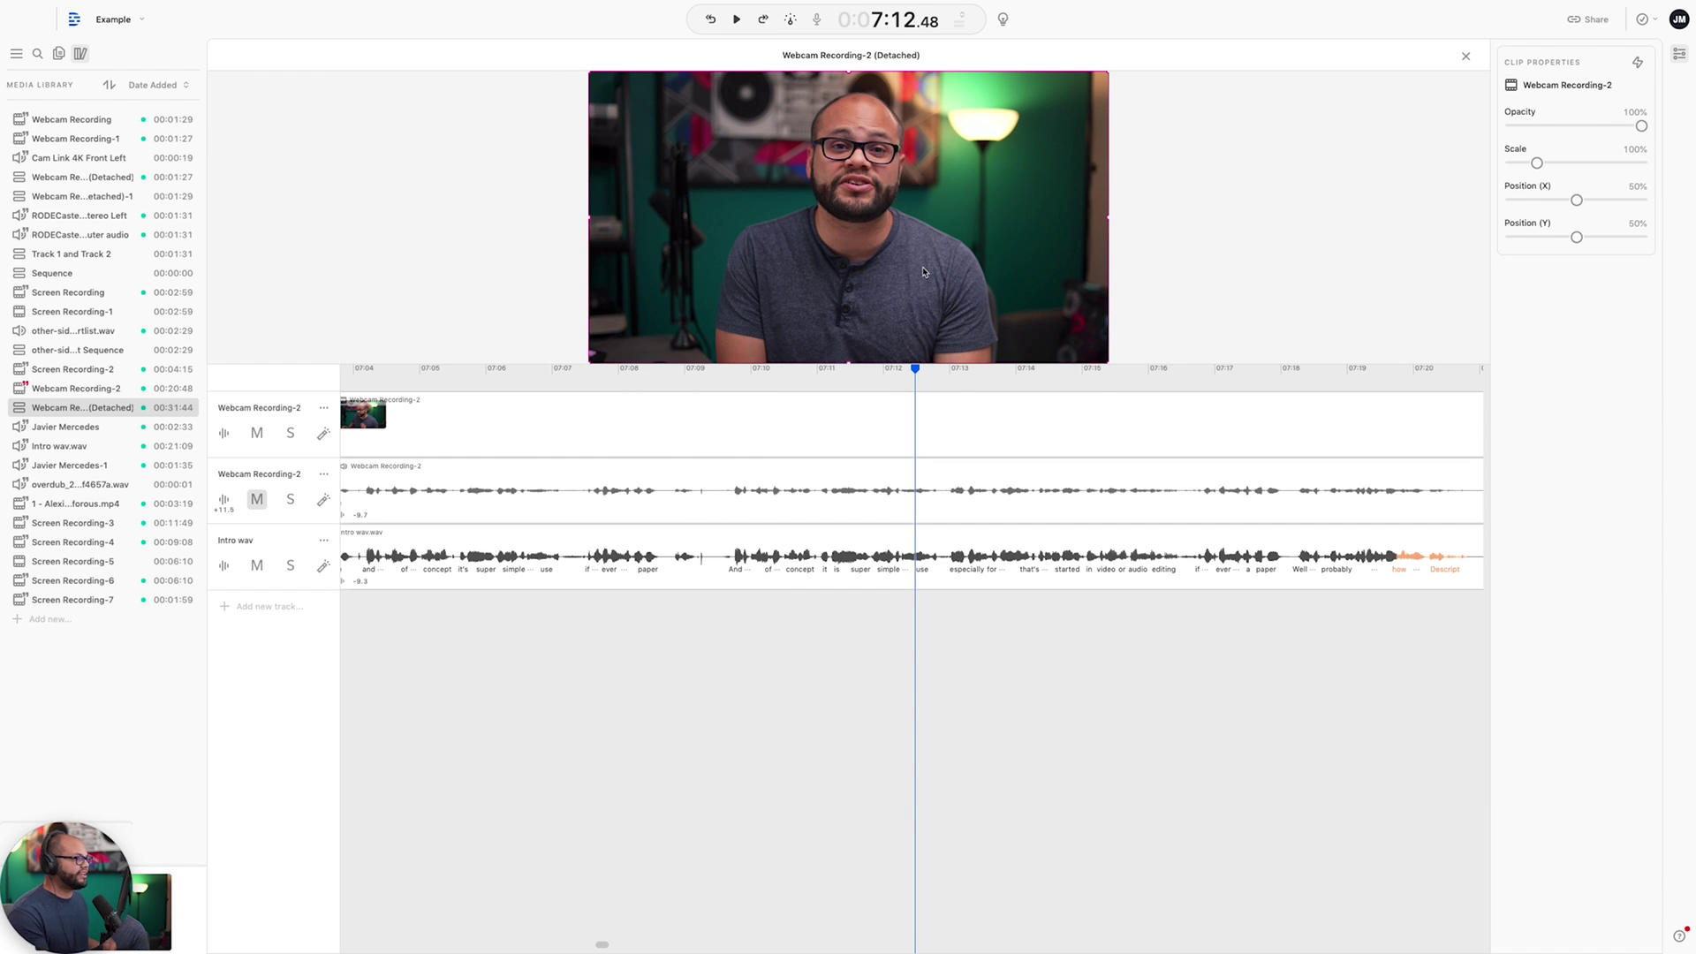
# Step: Inspect the webcam audio and Intro wav clip properties around 7:05–7:08 on the detached sequence
pyautogui.click(425, 439)
pyautogui.click(510, 439)
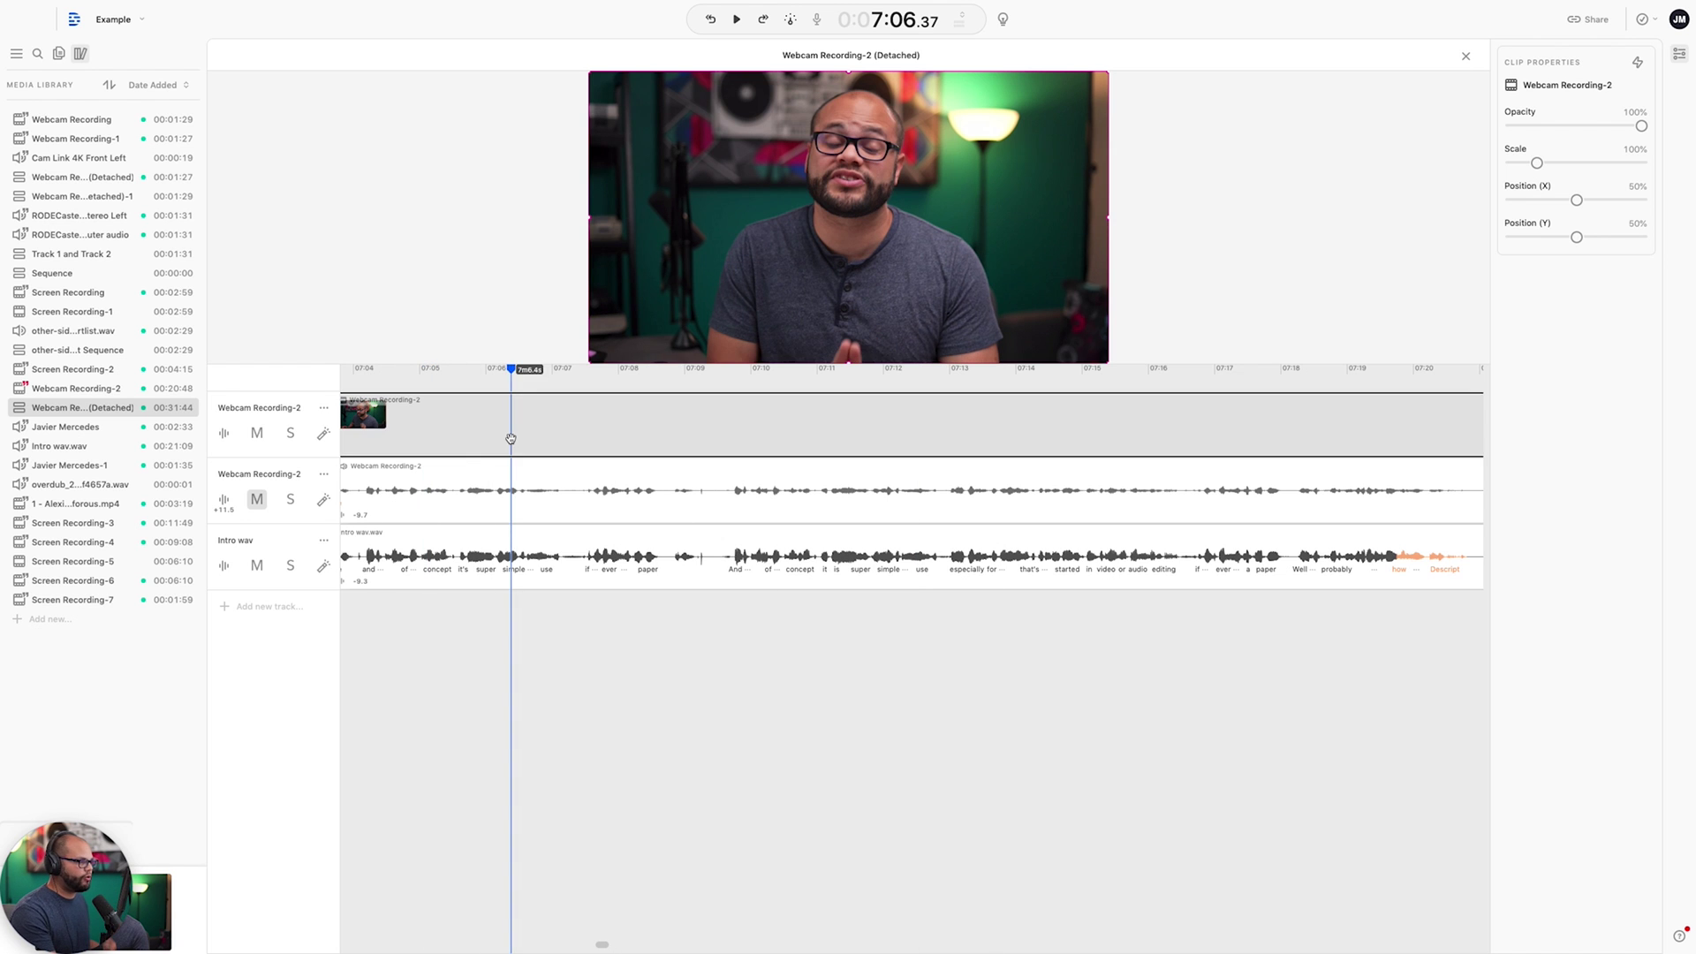
pyautogui.click(548, 499)
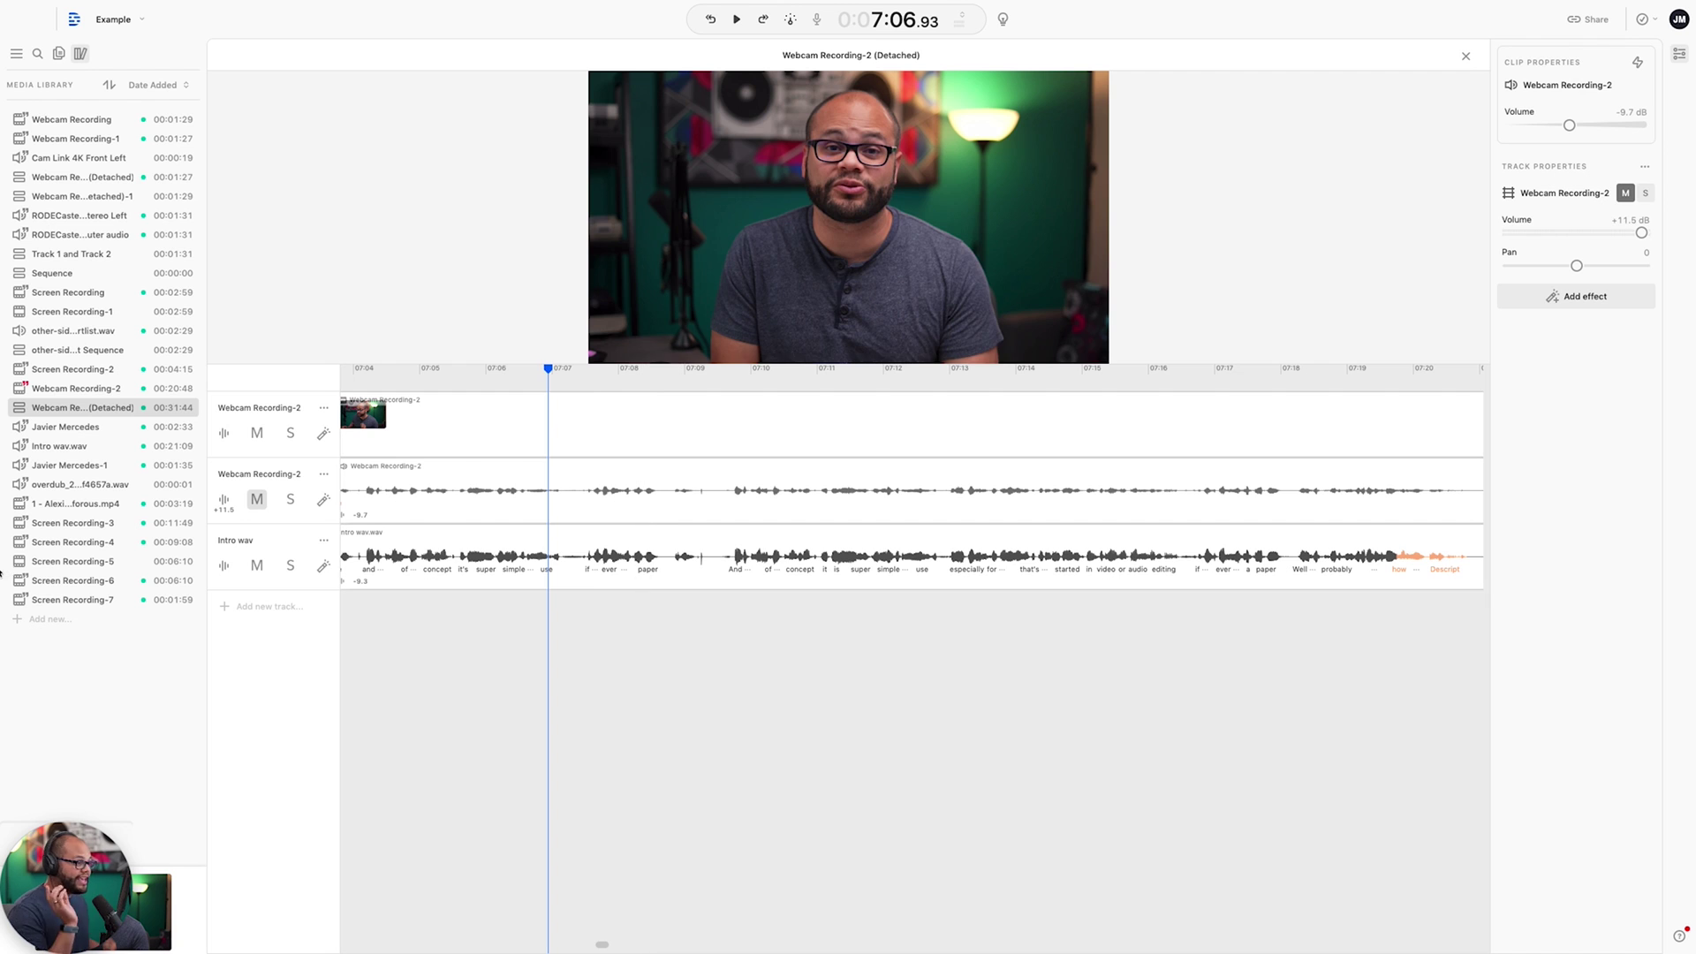
pyautogui.click(594, 556)
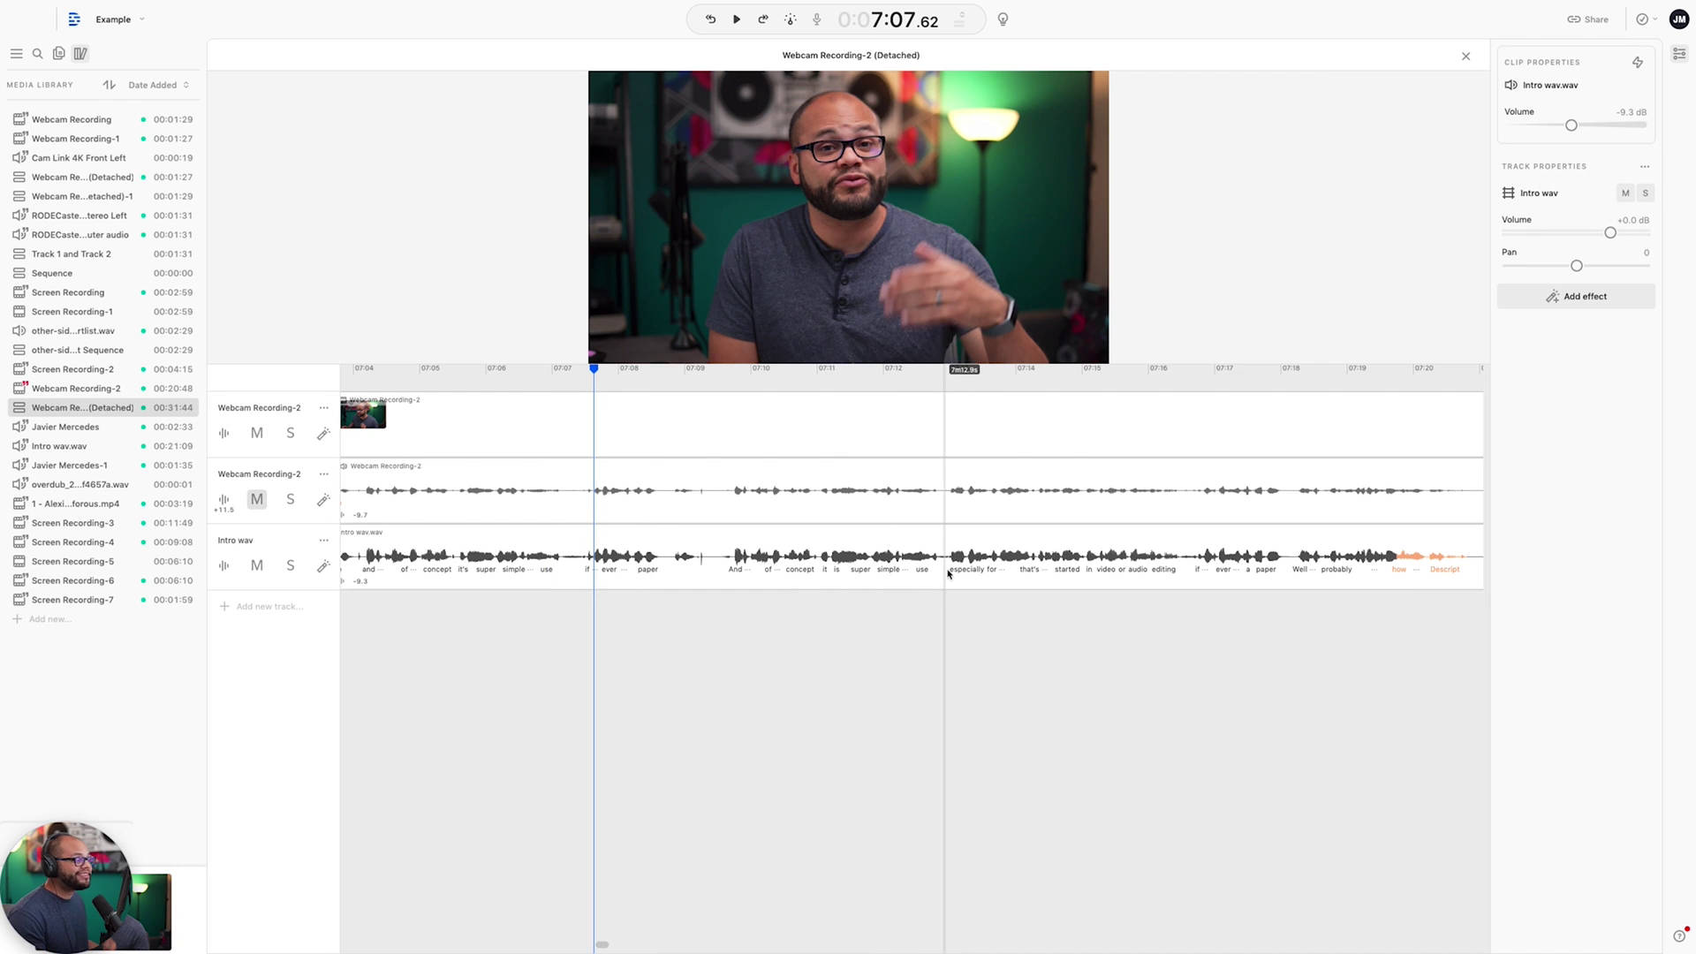
pyautogui.click(621, 557)
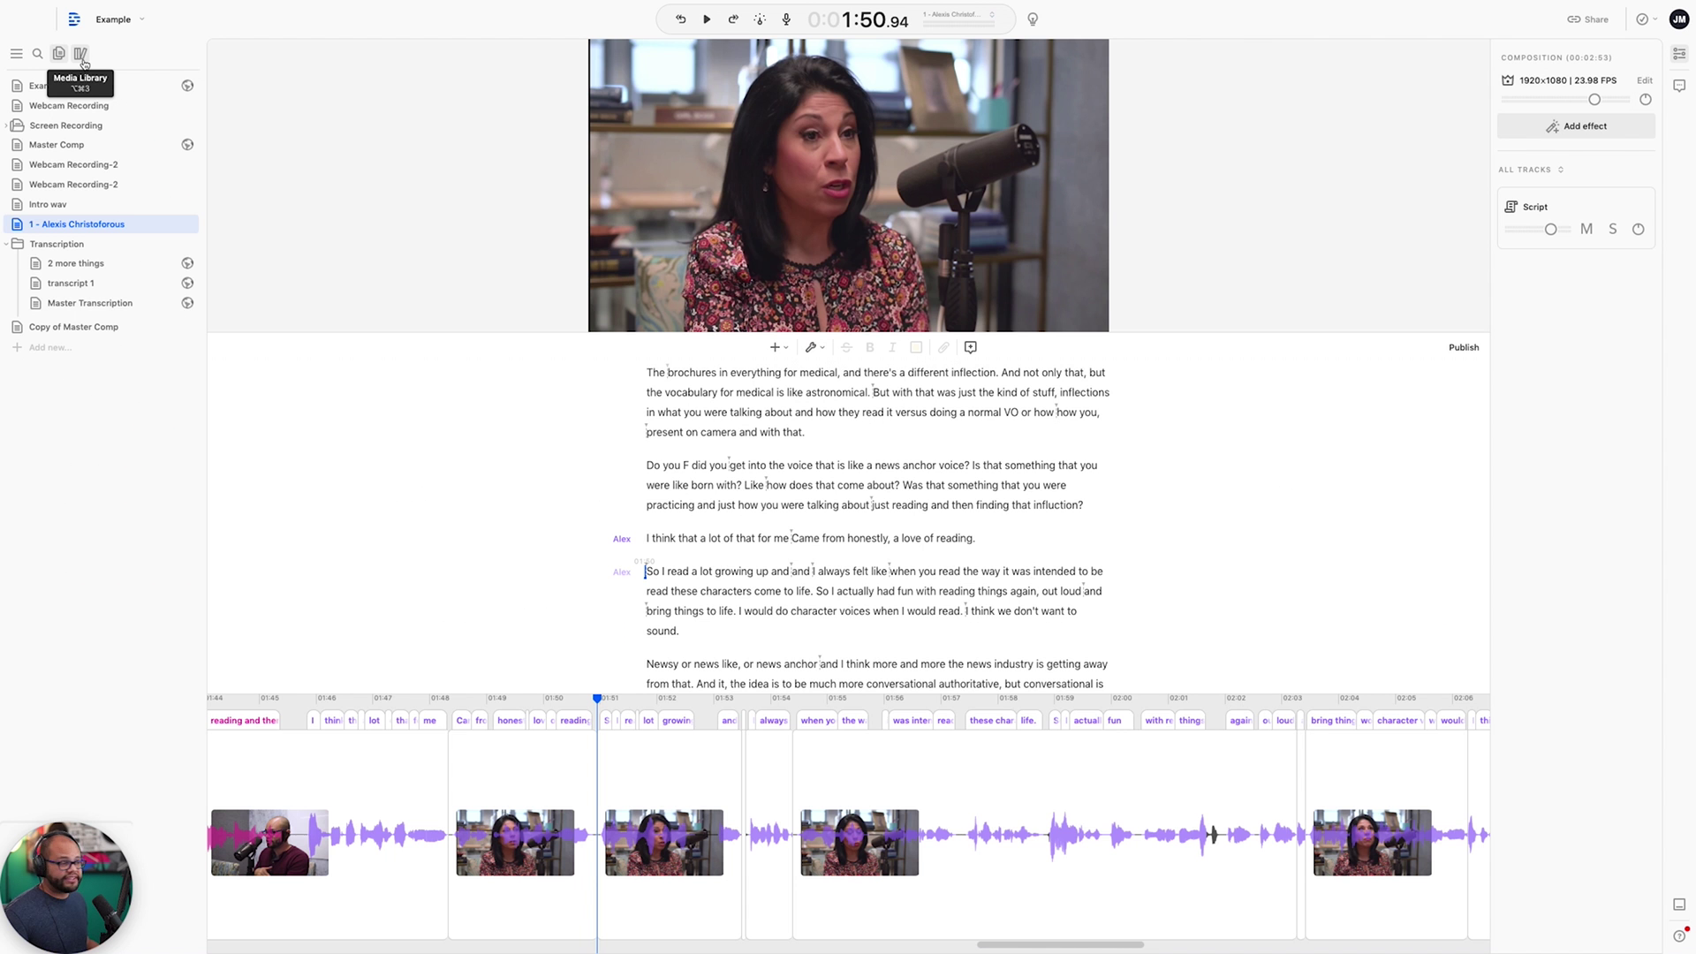
# Step: Add the instrumental music clip to the timeline, anchor it before 'inflections', and preview it
pyautogui.click(83, 57)
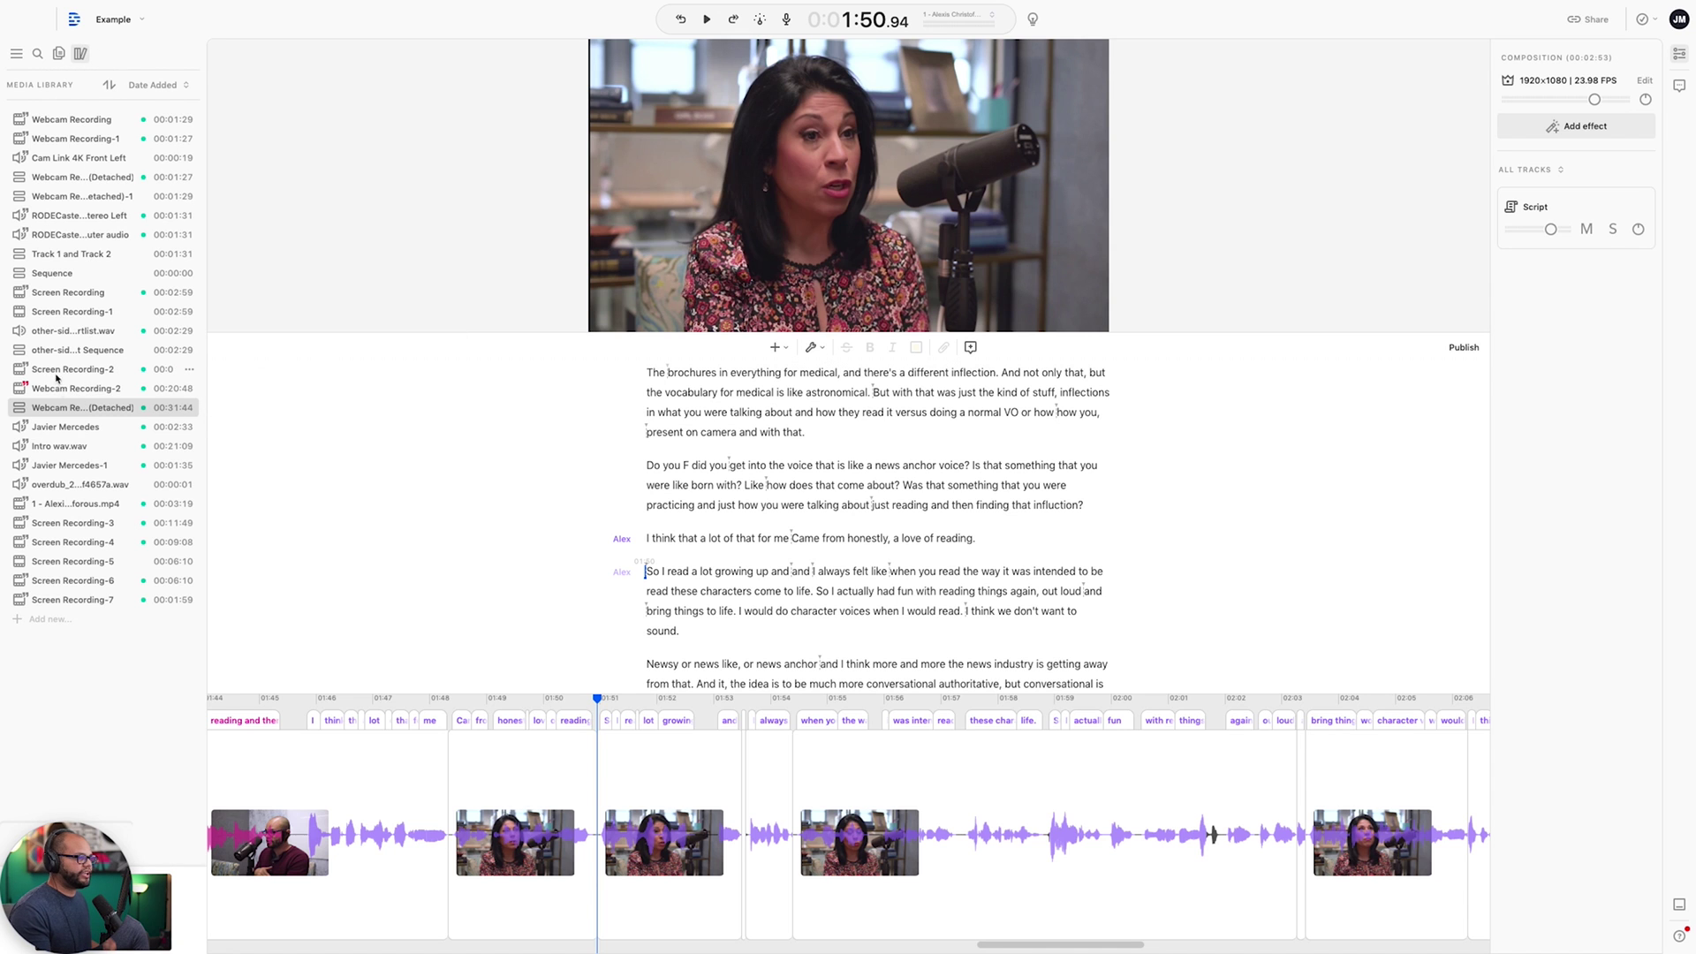
pyautogui.moveTo(53, 330); pyautogui.dragTo(189, 734)
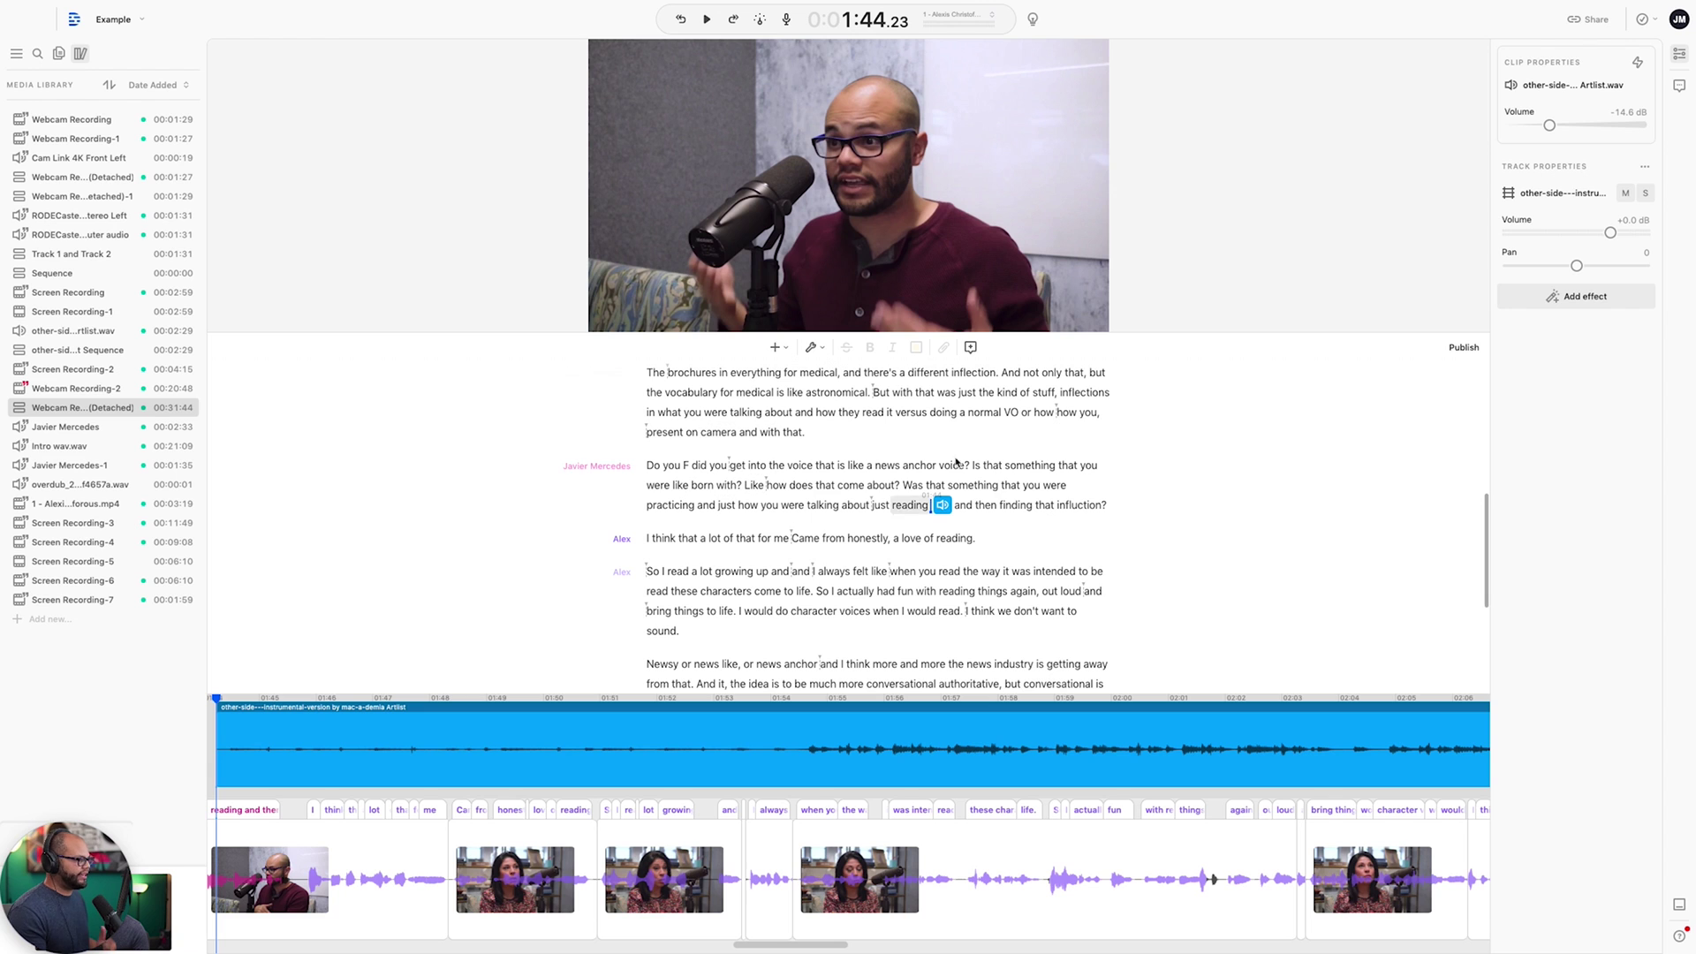
pyautogui.moveTo(941, 505)
pyautogui.mouseDown()
pyautogui.moveTo(700, 390)
pyautogui.moveTo(766, 476)
pyautogui.moveTo(659, 374)
pyautogui.moveTo(676, 392)
pyautogui.mouseUp()
pyautogui.moveTo(1031, 716)
pyautogui.mouseDown()
pyautogui.moveTo(576, 682)
pyautogui.moveTo(1125, 746)
pyautogui.moveTo(1048, 719)
pyautogui.moveTo(758, 707)
pyautogui.mouseUp()
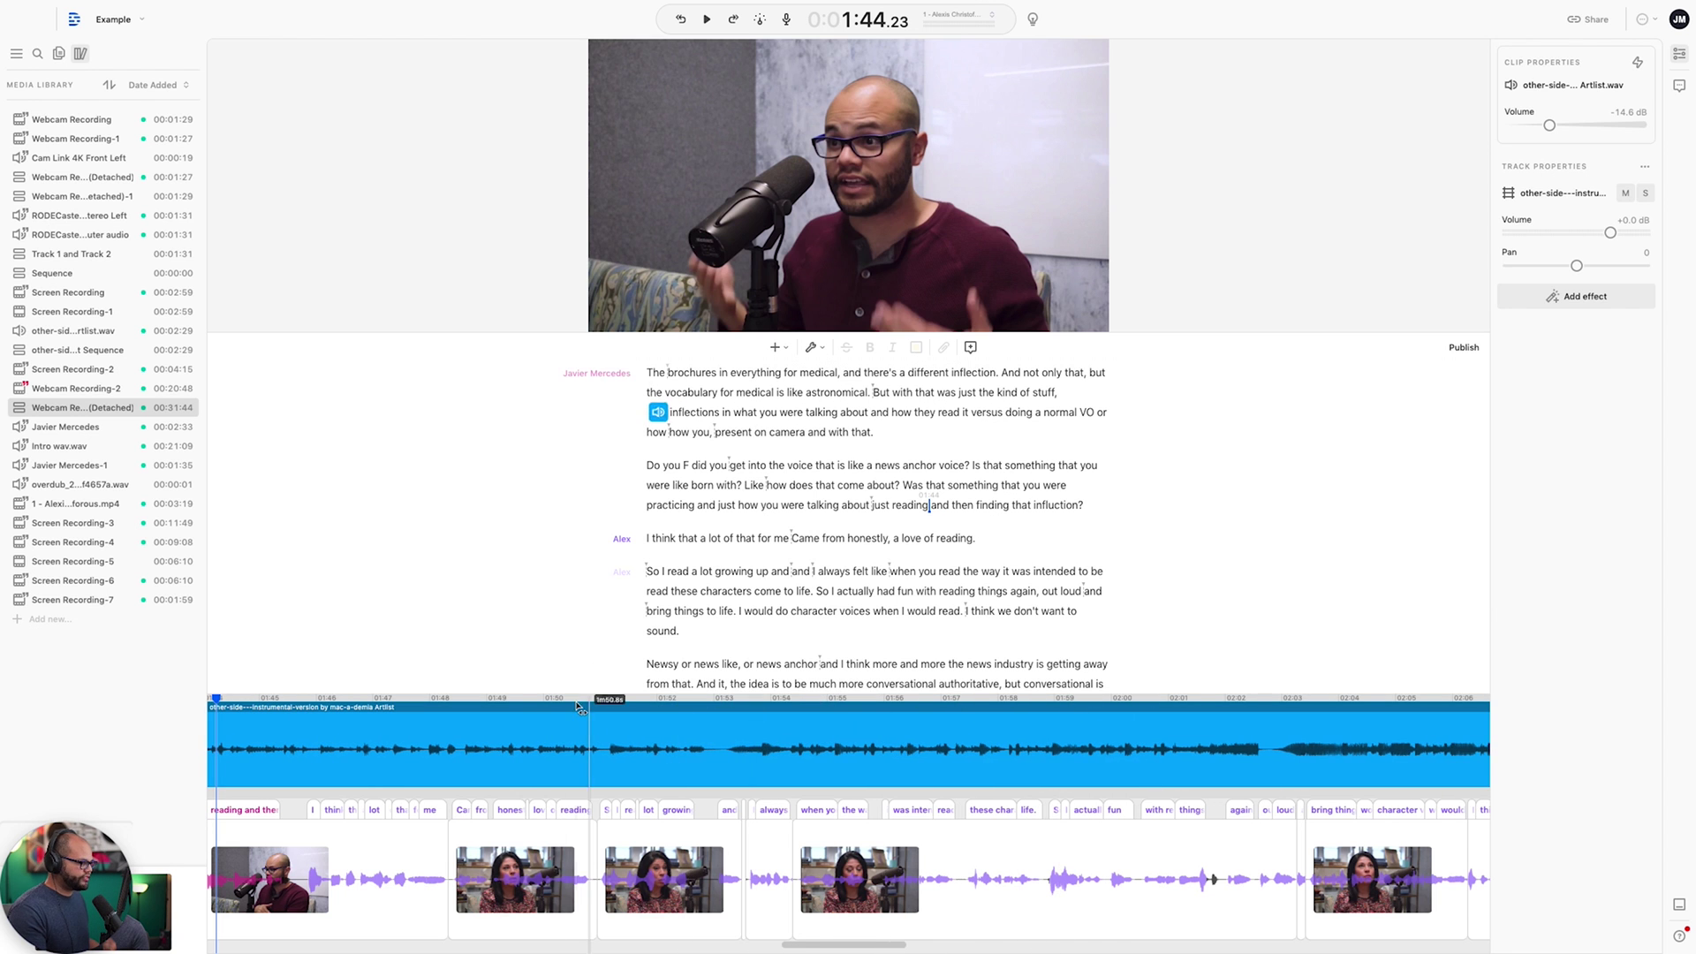
pyautogui.click(555, 699)
pyautogui.press('space')
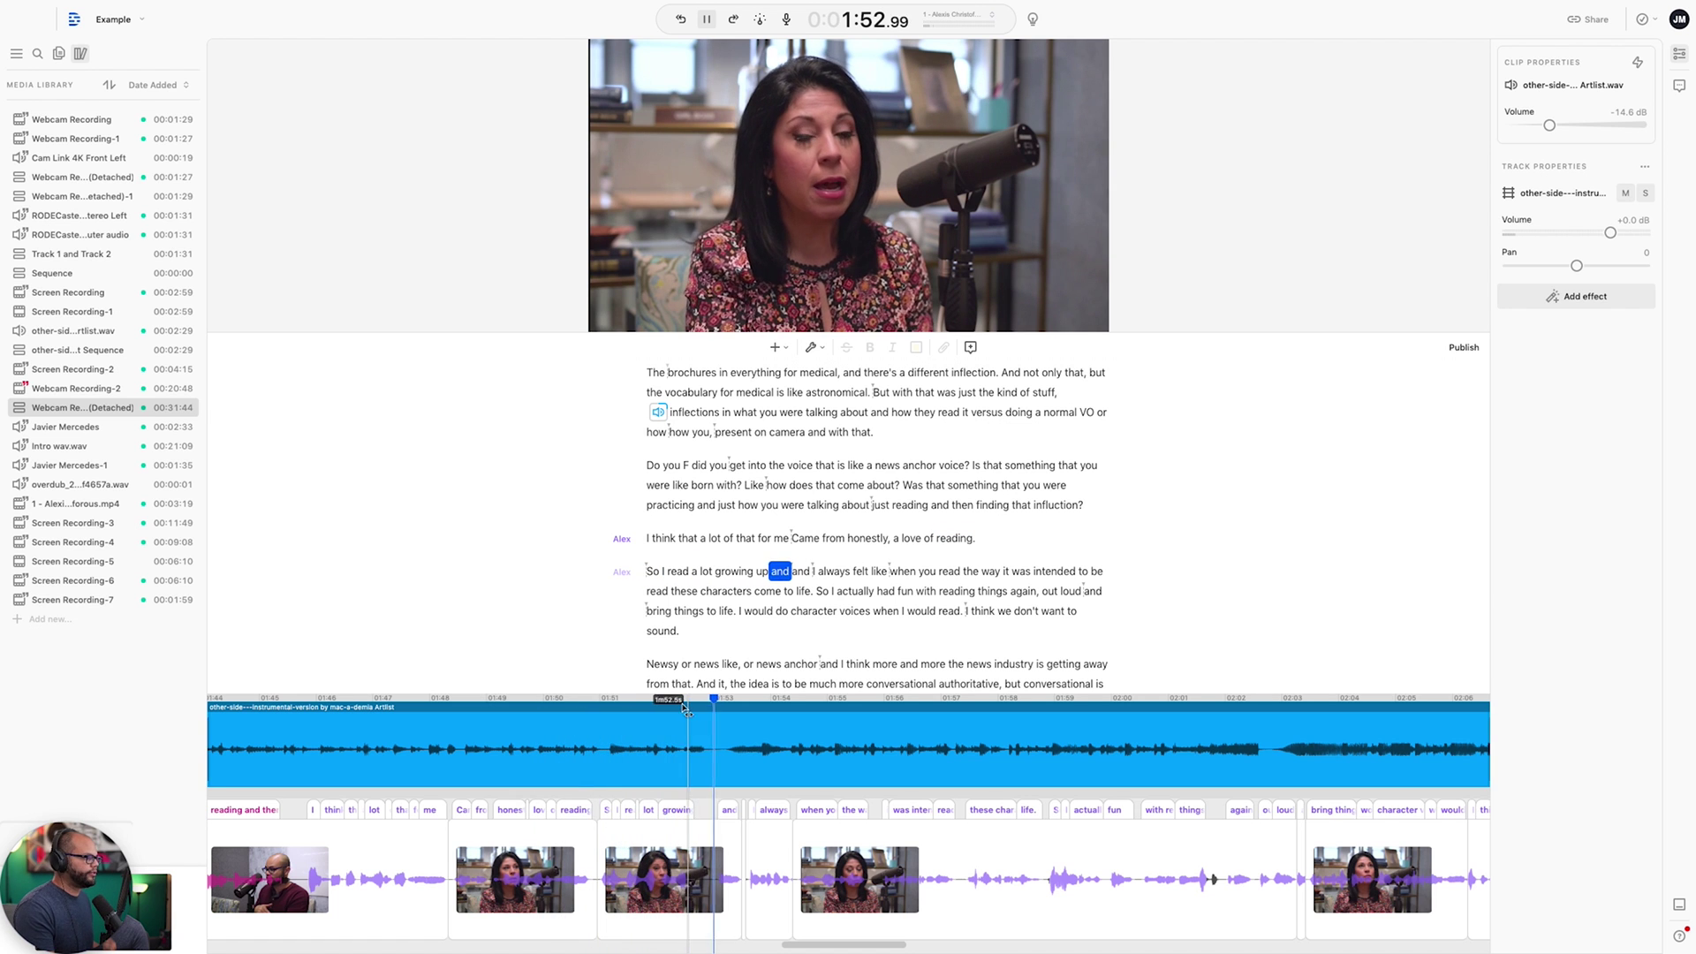
# Step: Move the clip into the script track and open a gap that pushes later clips right
pyautogui.moveTo(1005, 751)
pyautogui.mouseDown()
pyautogui.moveTo(577, 260)
pyautogui.moveTo(827, 486)
pyautogui.moveTo(831, 623)
pyautogui.moveTo(805, 712)
pyautogui.mouseUp()
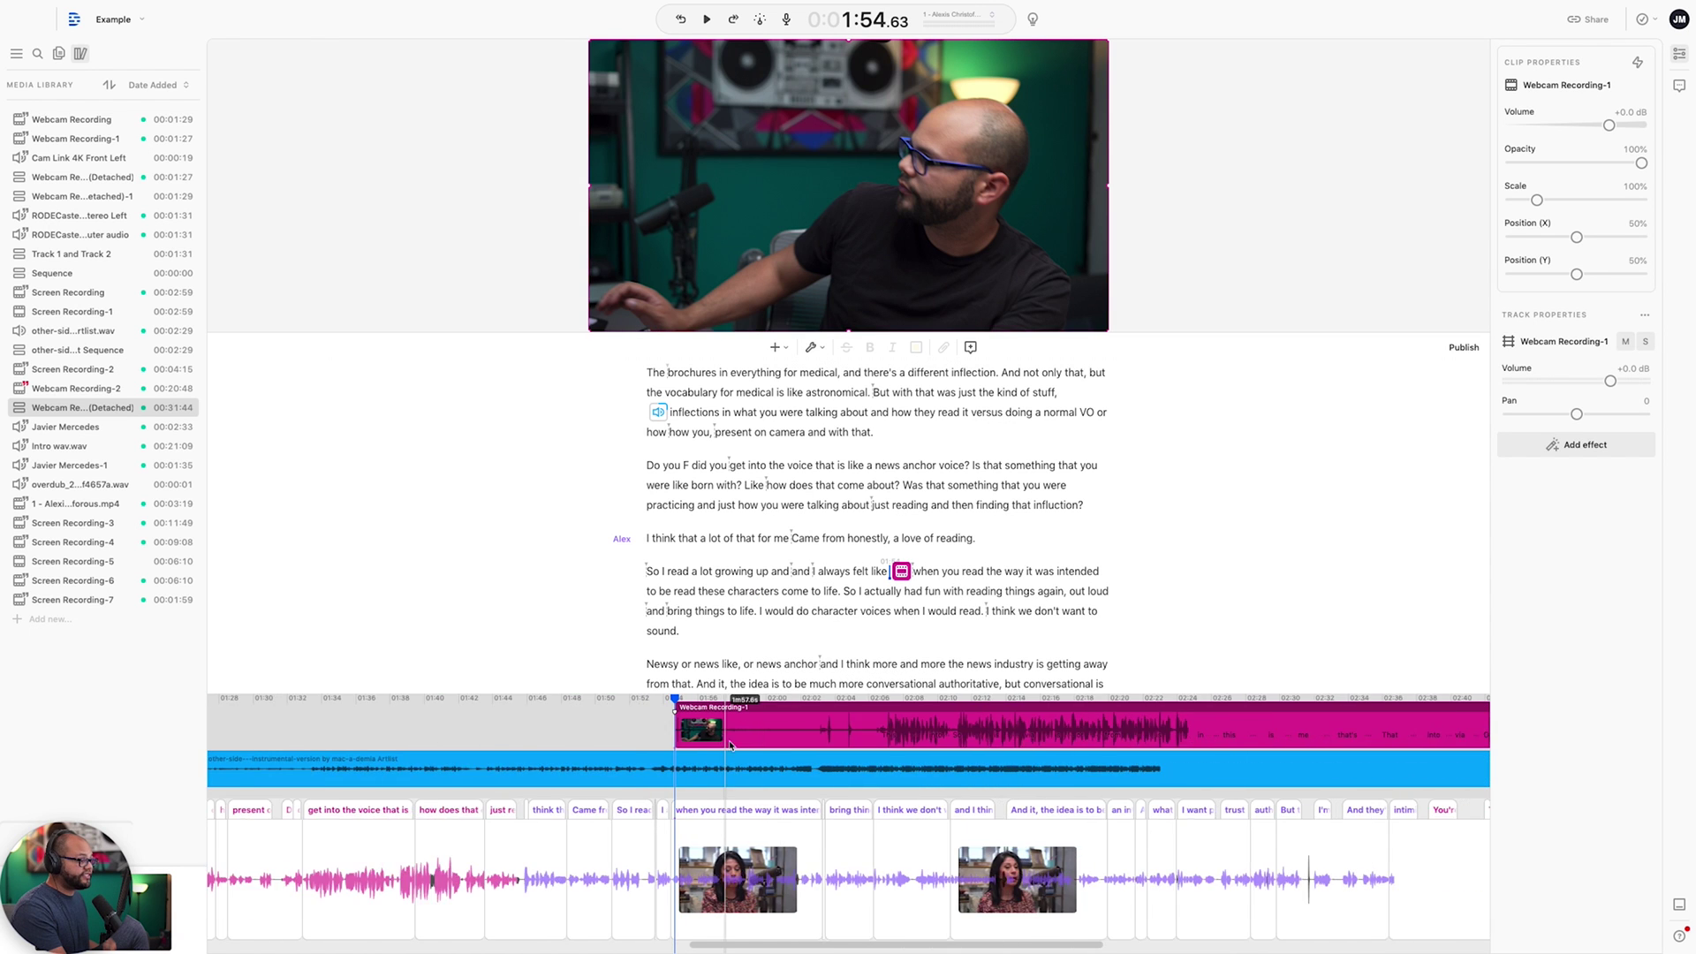
pyautogui.scroll(-3, 706, 725)
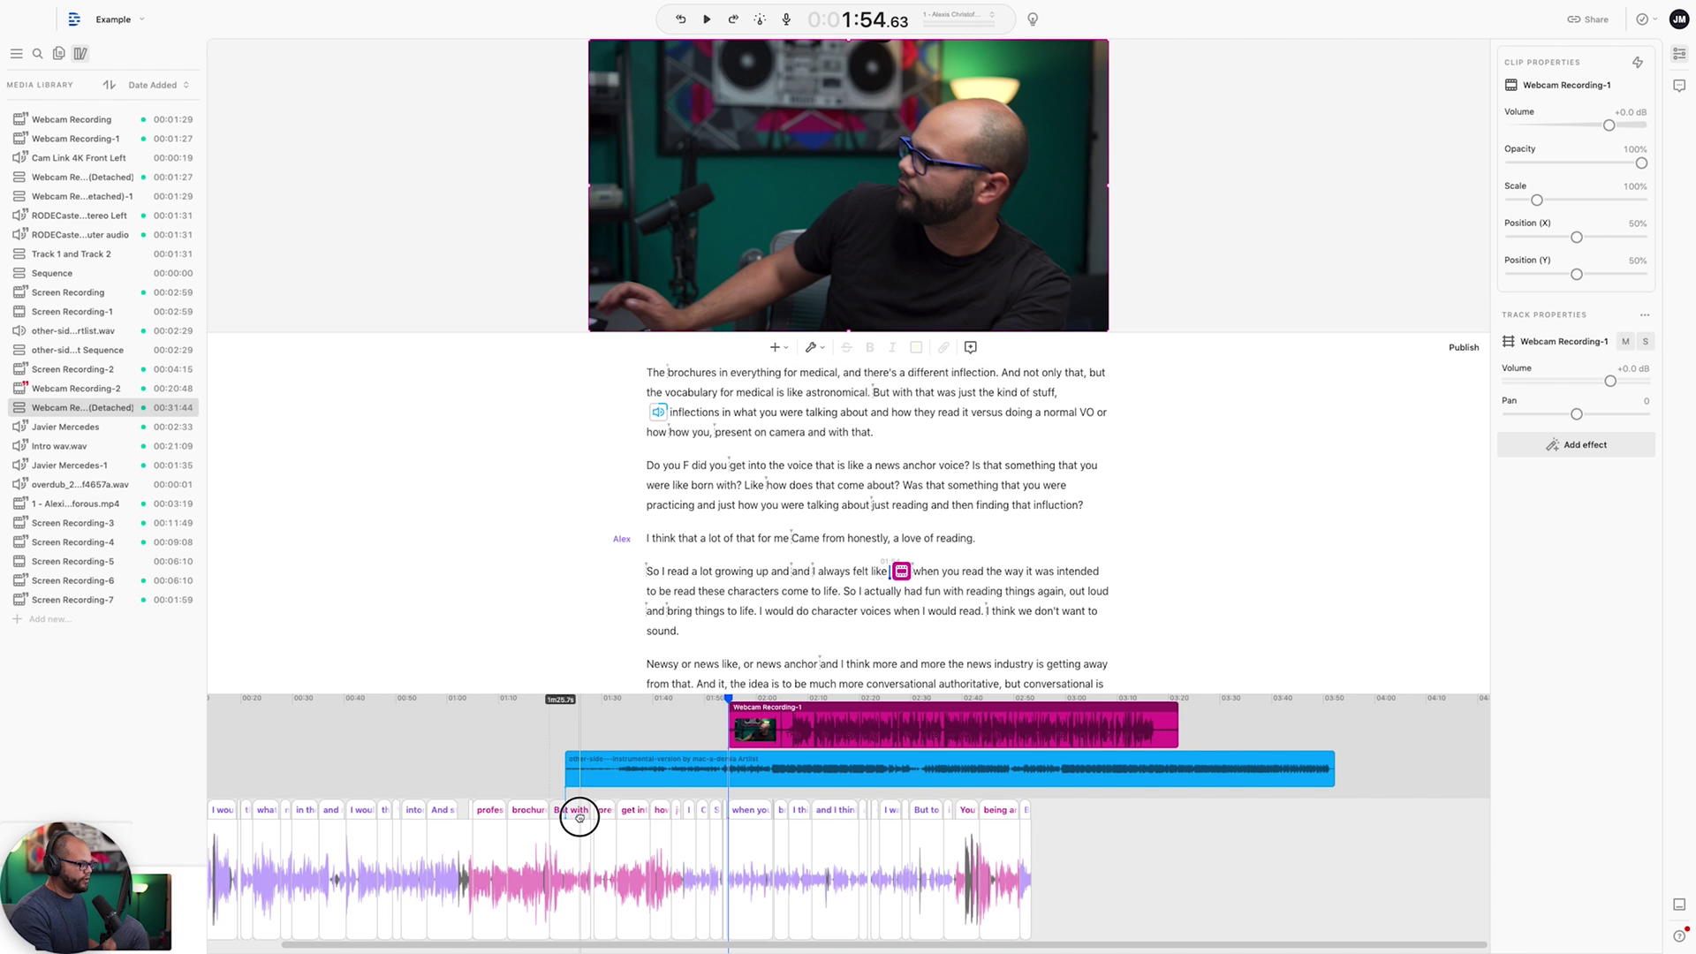
pyautogui.moveTo(579, 816)
pyautogui.mouseDown()
pyautogui.moveTo(686, 821)
pyautogui.moveTo(579, 822)
pyautogui.mouseUp()
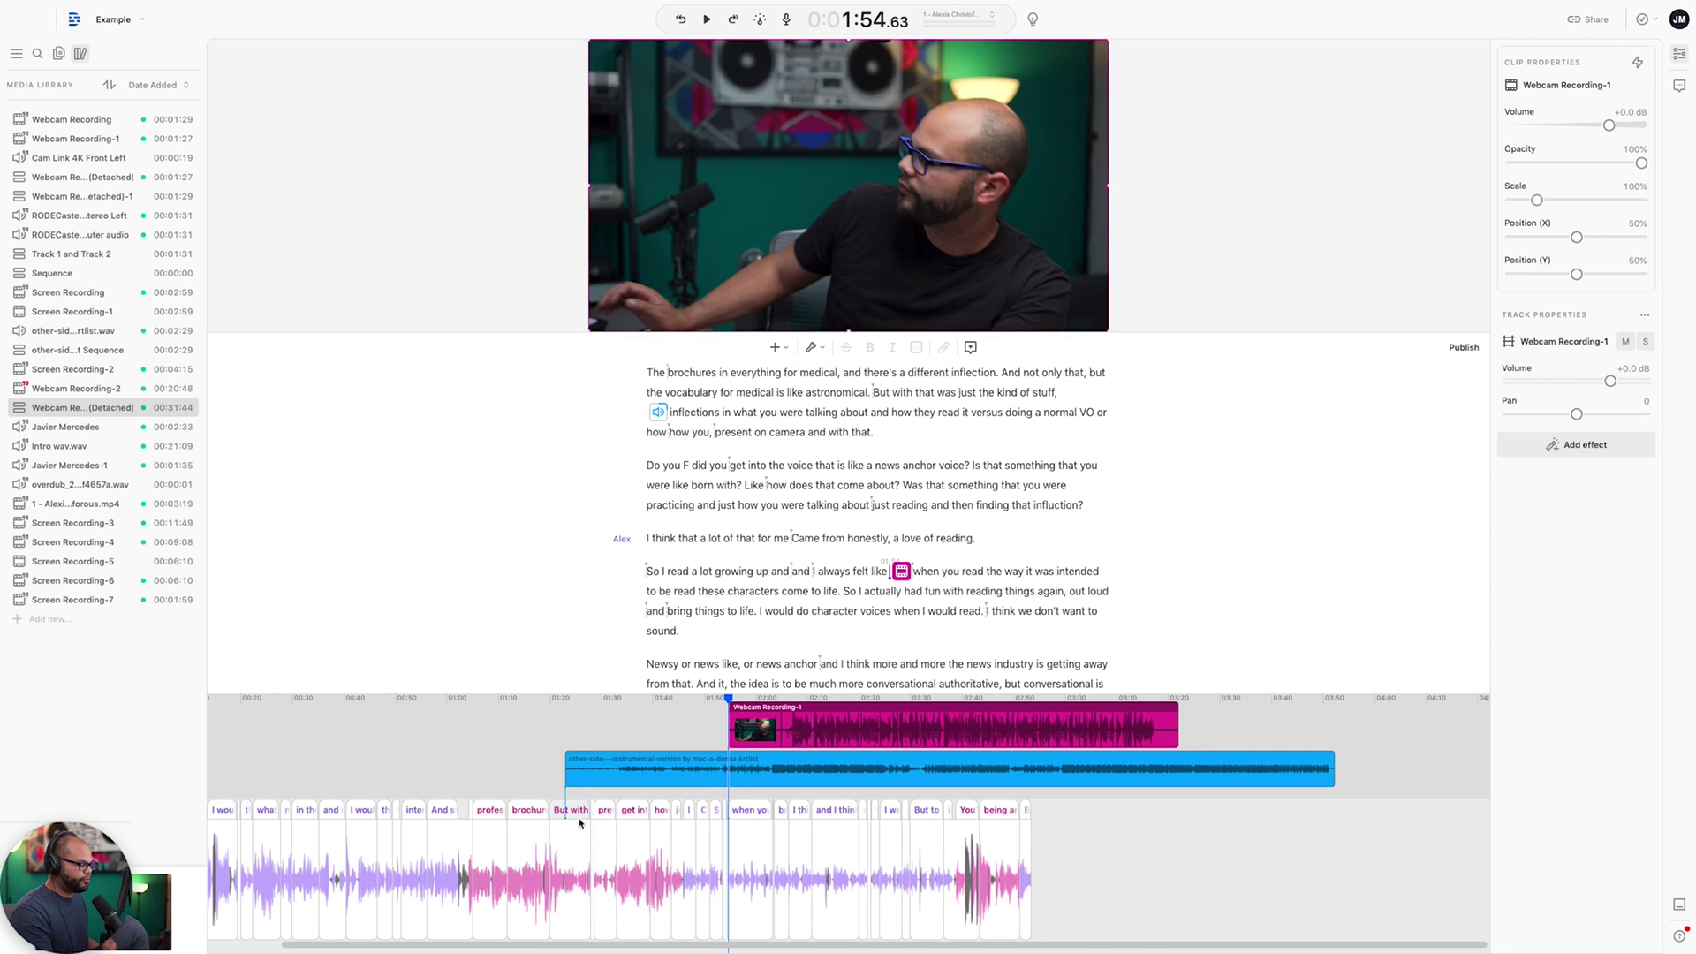
# Step: Delete the Webcam Recording-1 clip, leaving the music clip selected at -14.6 dB
pyautogui.click(864, 734)
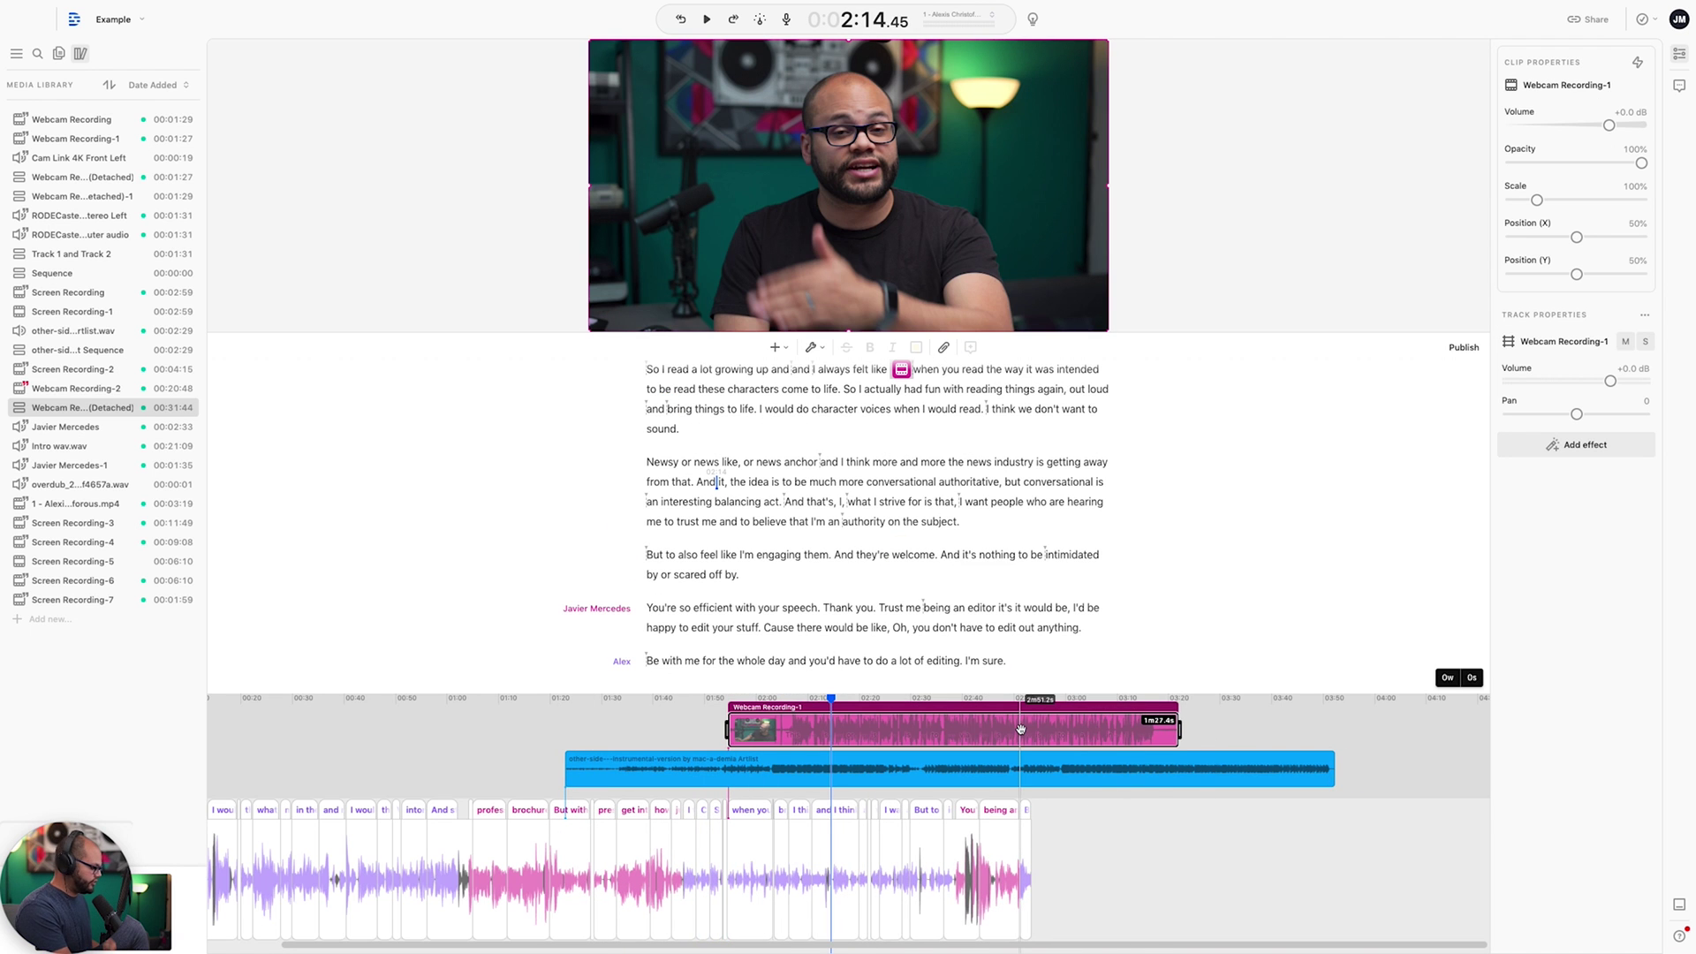
pyautogui.press('Delete')
pyautogui.click(786, 762)
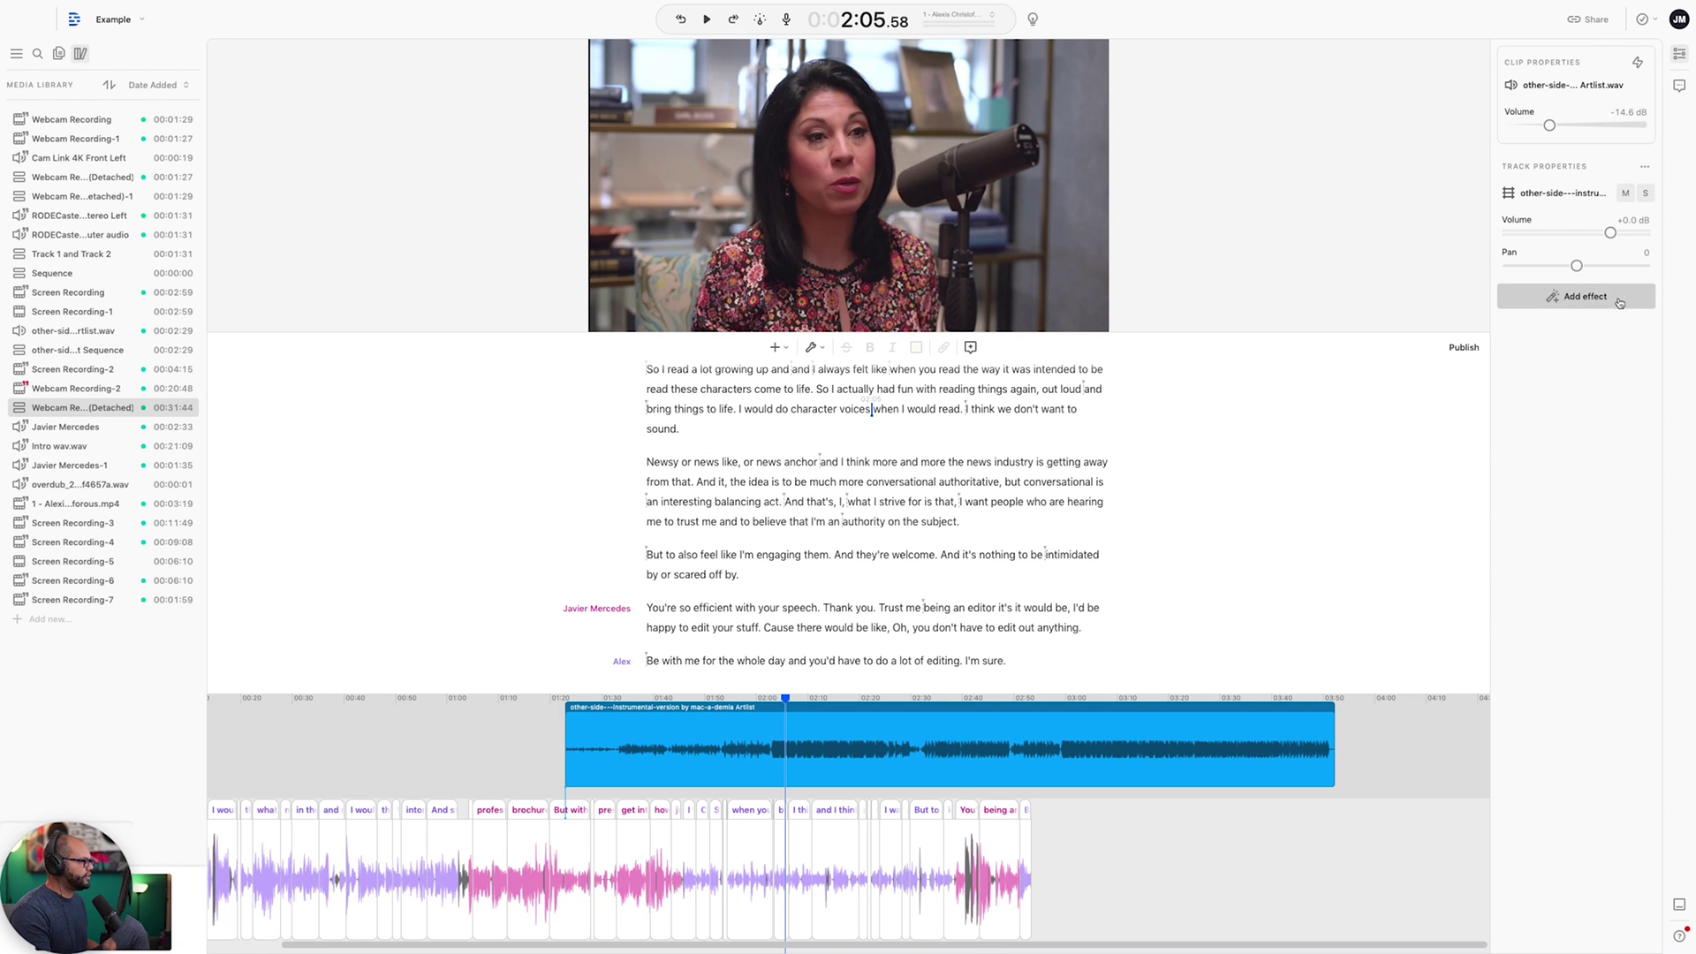
# Step: Browse the music's audio effects without adding one, jump to 1:24, and set clip opacity to 71%
pyautogui.click(1584, 297)
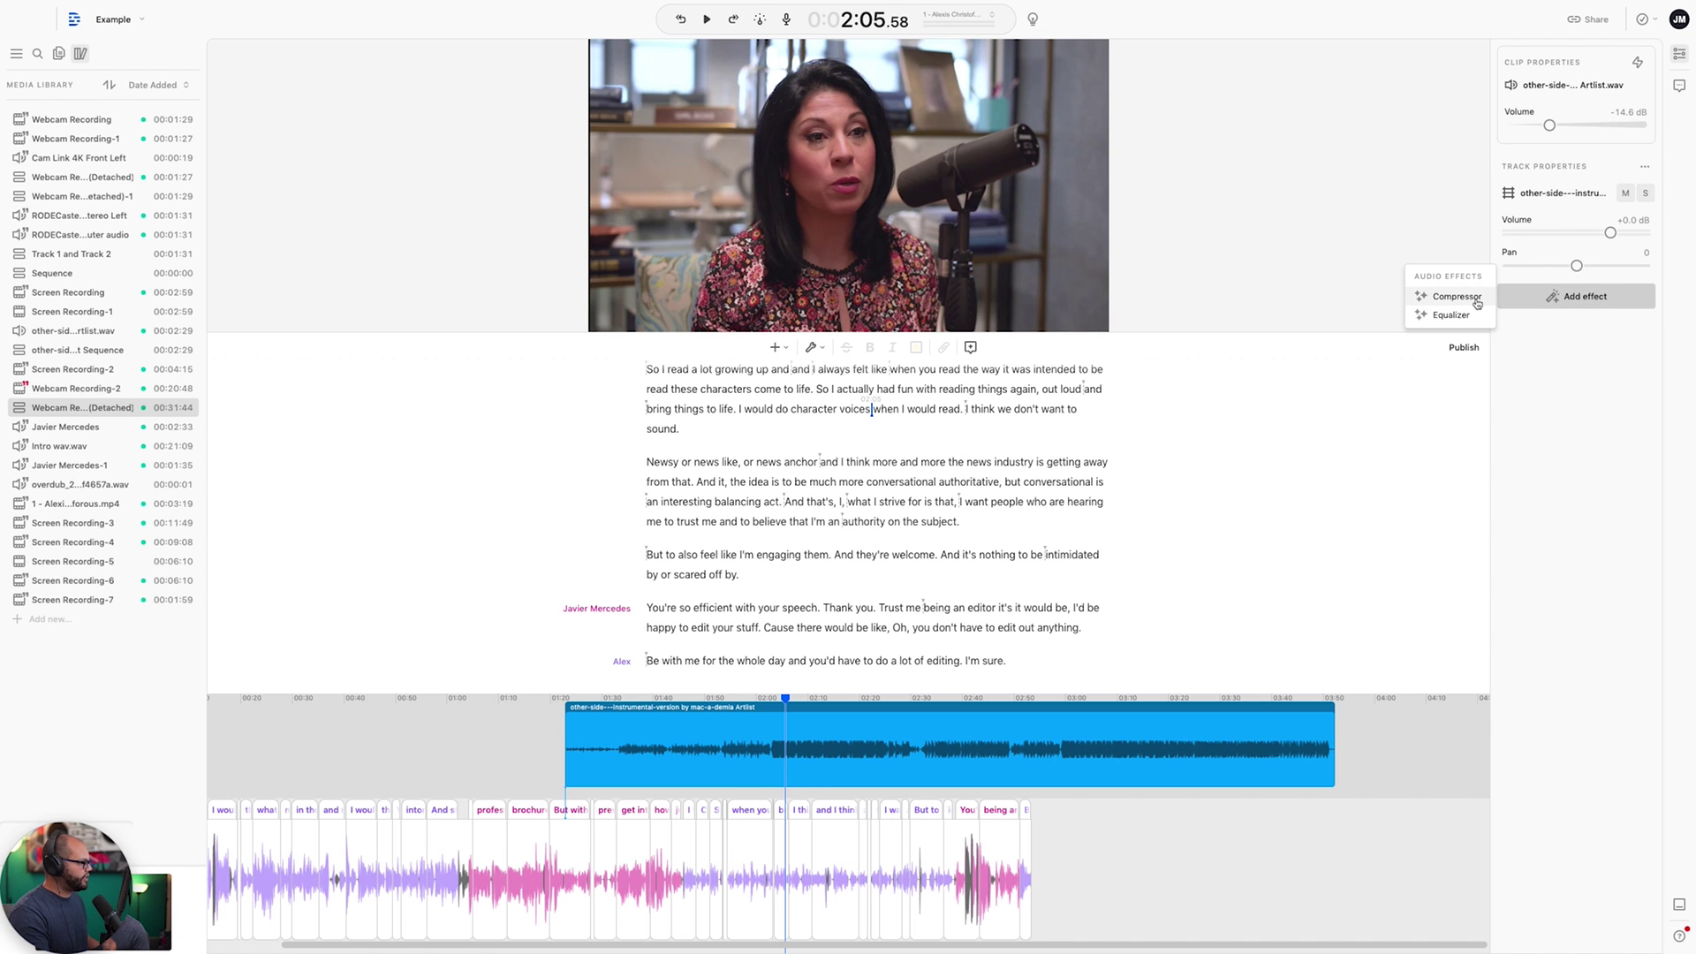
pyautogui.click(395, 598)
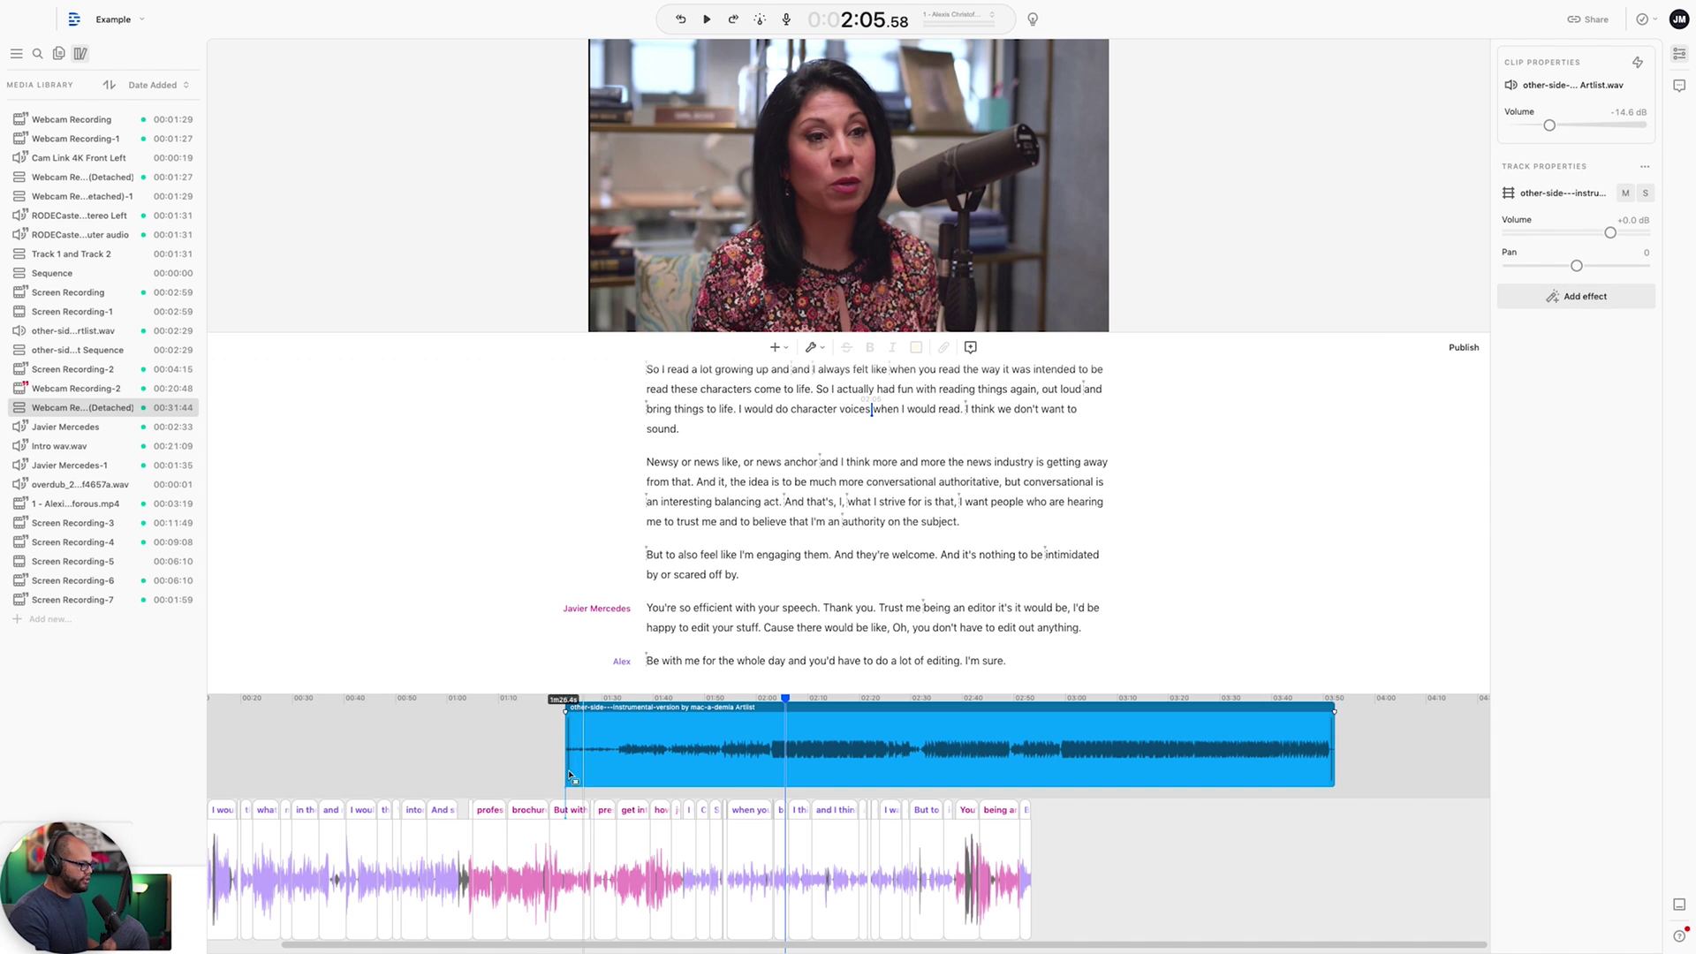
pyautogui.click(570, 835)
pyautogui.click(1572, 237)
pyautogui.click(1575, 239)
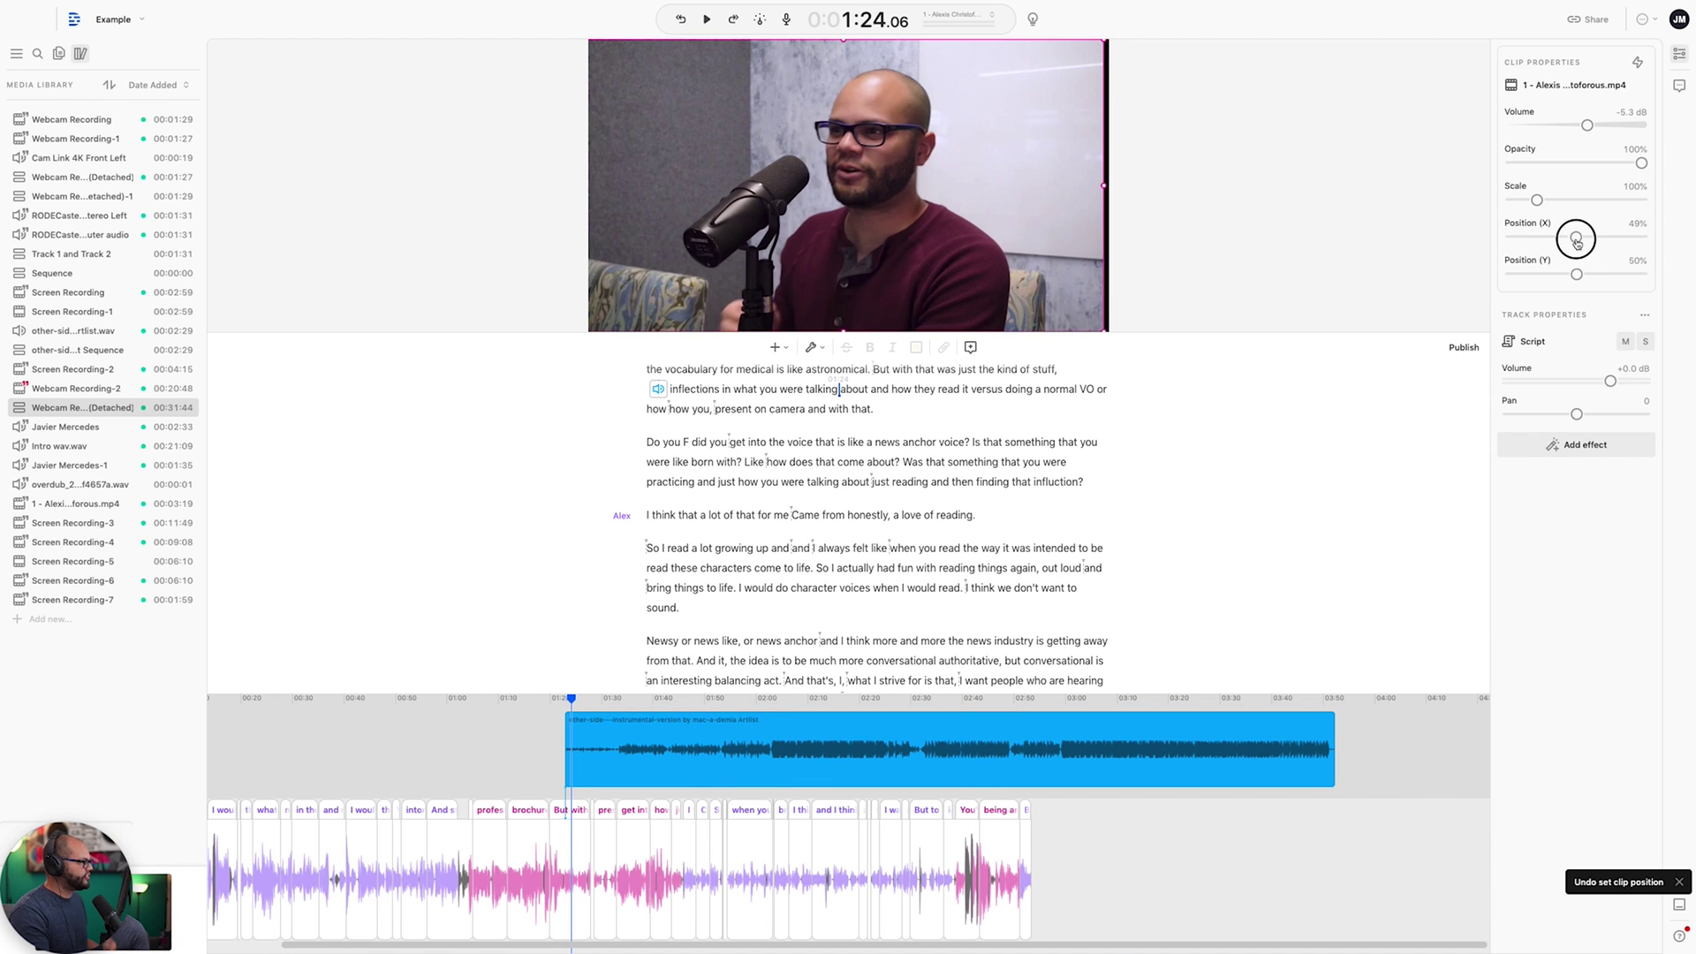
pyautogui.click(1544, 206)
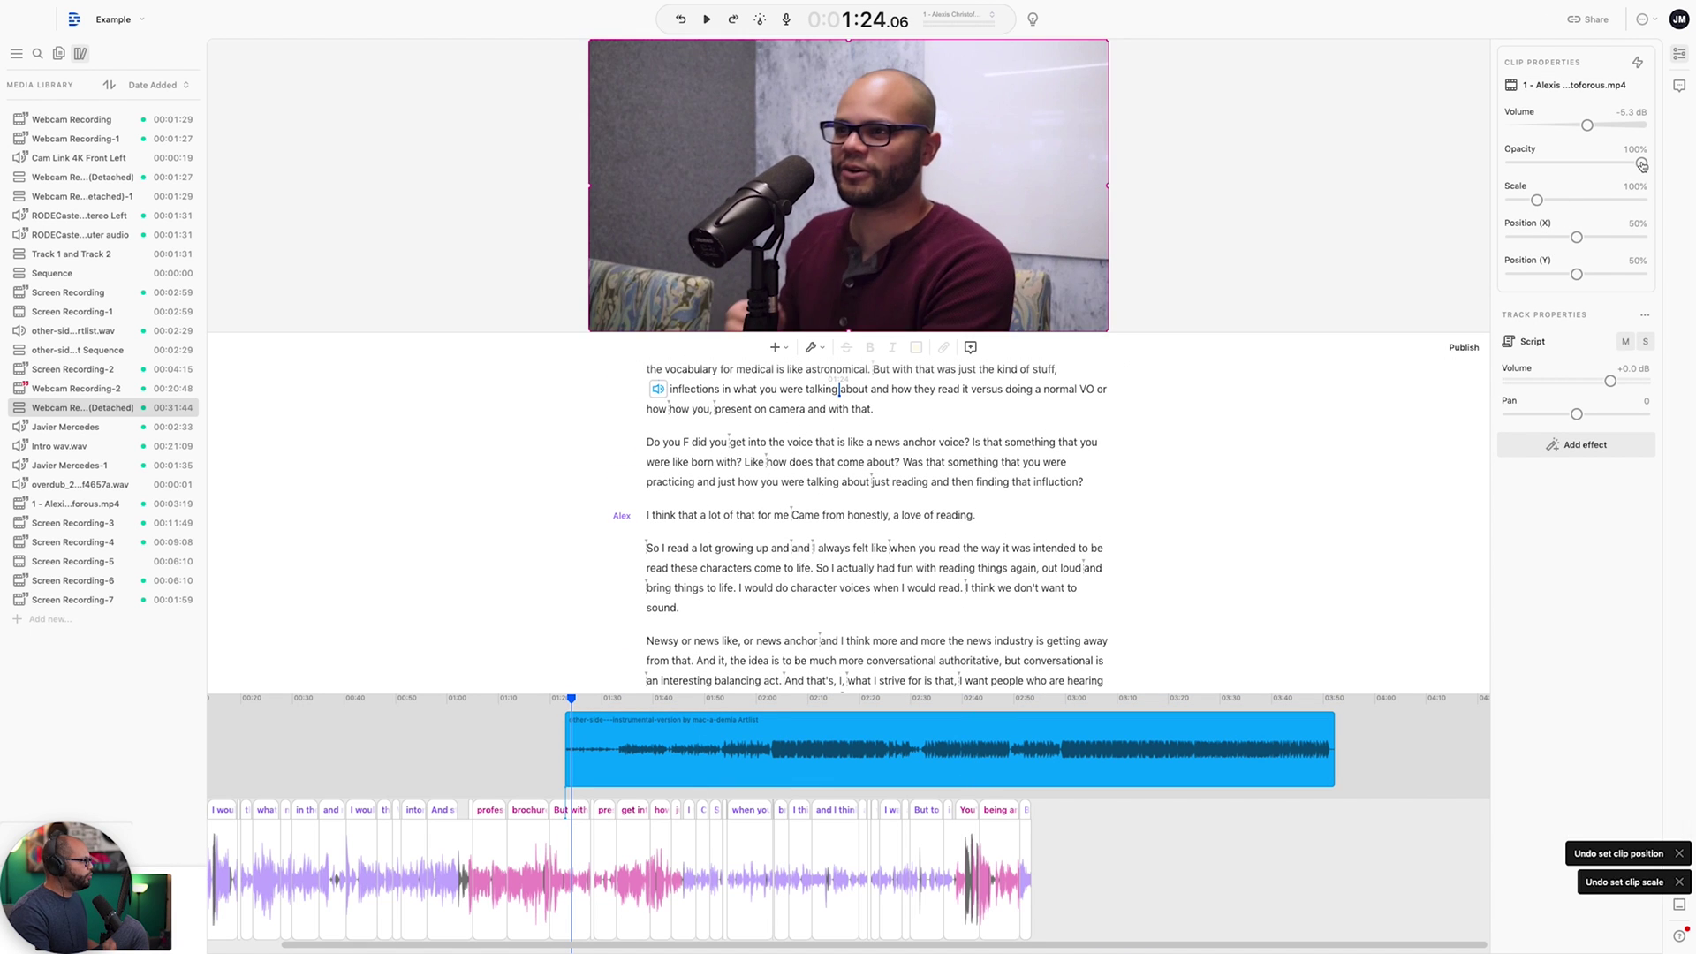
pyautogui.moveTo(1641, 163)
pyautogui.mouseDown()
pyautogui.moveTo(1610, 172)
pyautogui.moveTo(1641, 165)
pyautogui.mouseUp()
# Step: Drag in a fade-in at the music clip's start and a 0.77s transition at the cut
pyautogui.scroll(5, 601, 751)
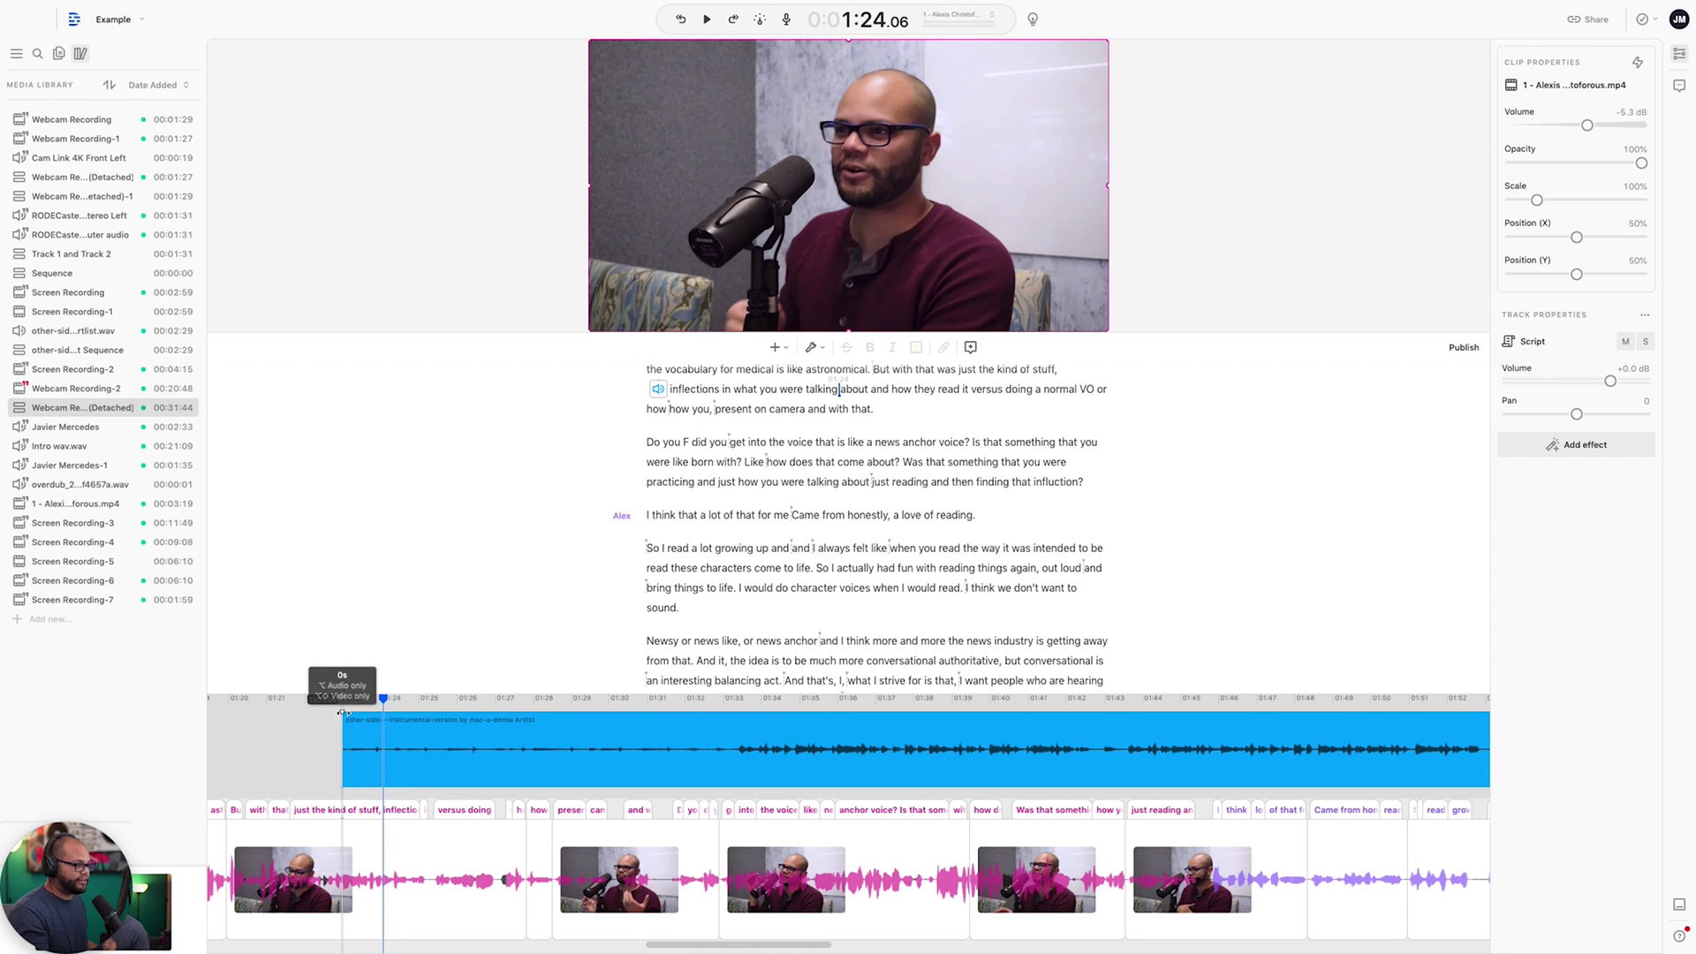
pyautogui.moveTo(342, 714); pyautogui.dragTo(923, 714)
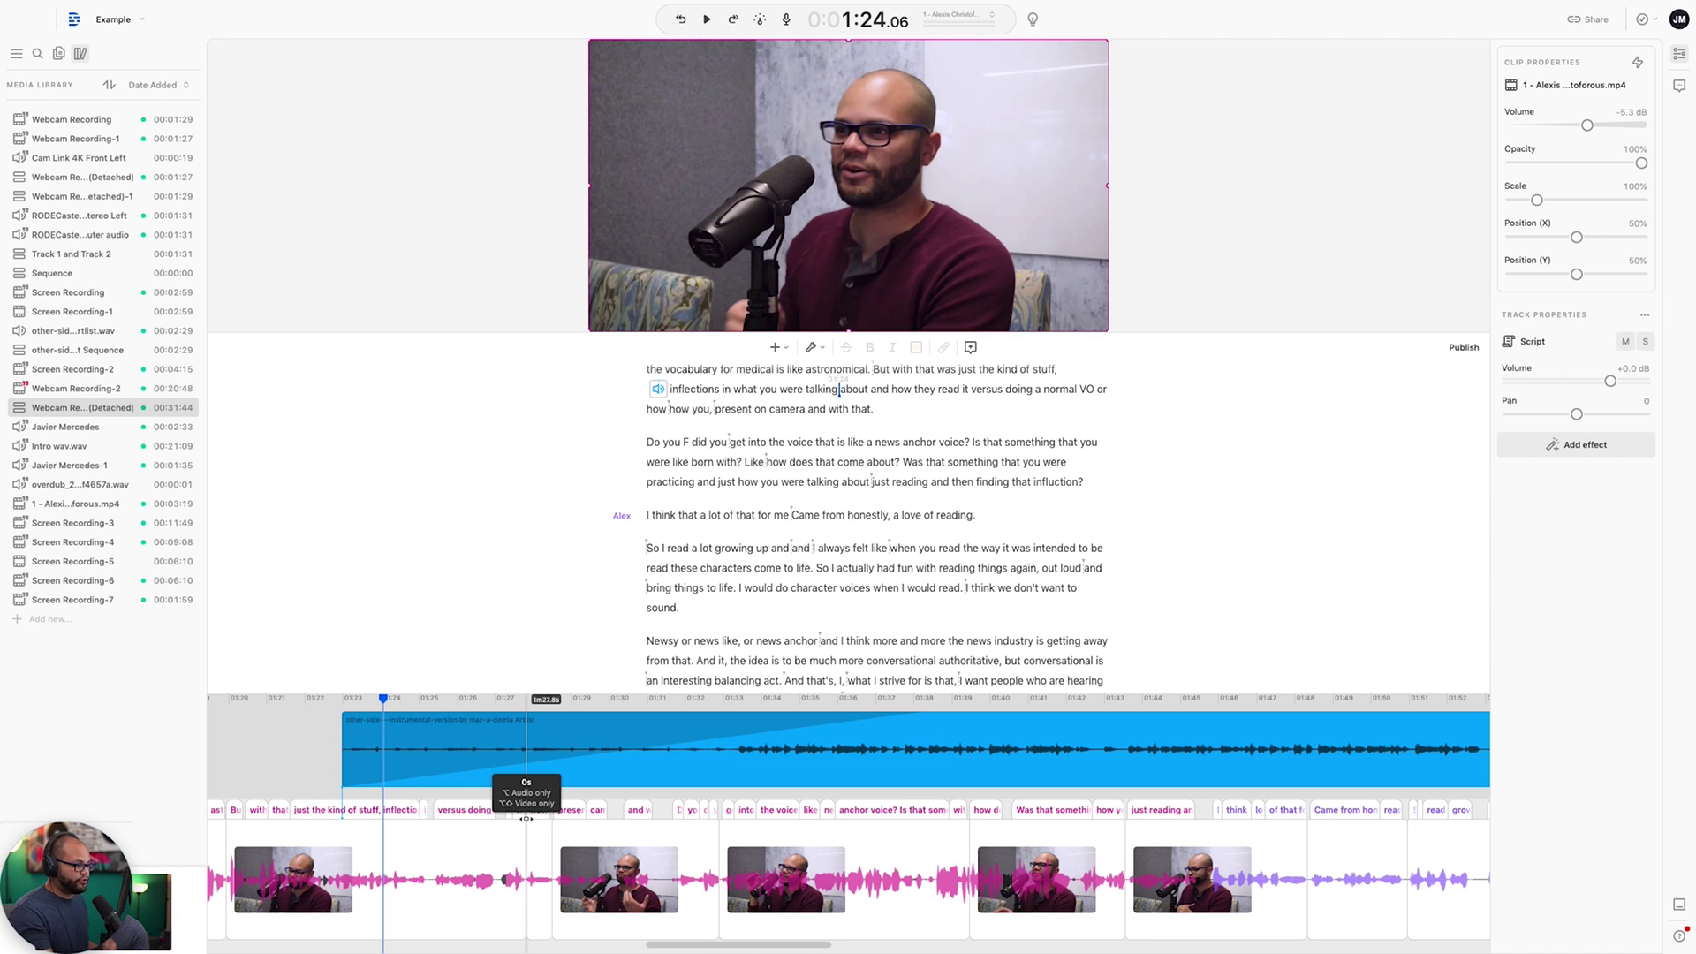
pyautogui.moveTo(526, 821); pyautogui.dragTo(515, 823)
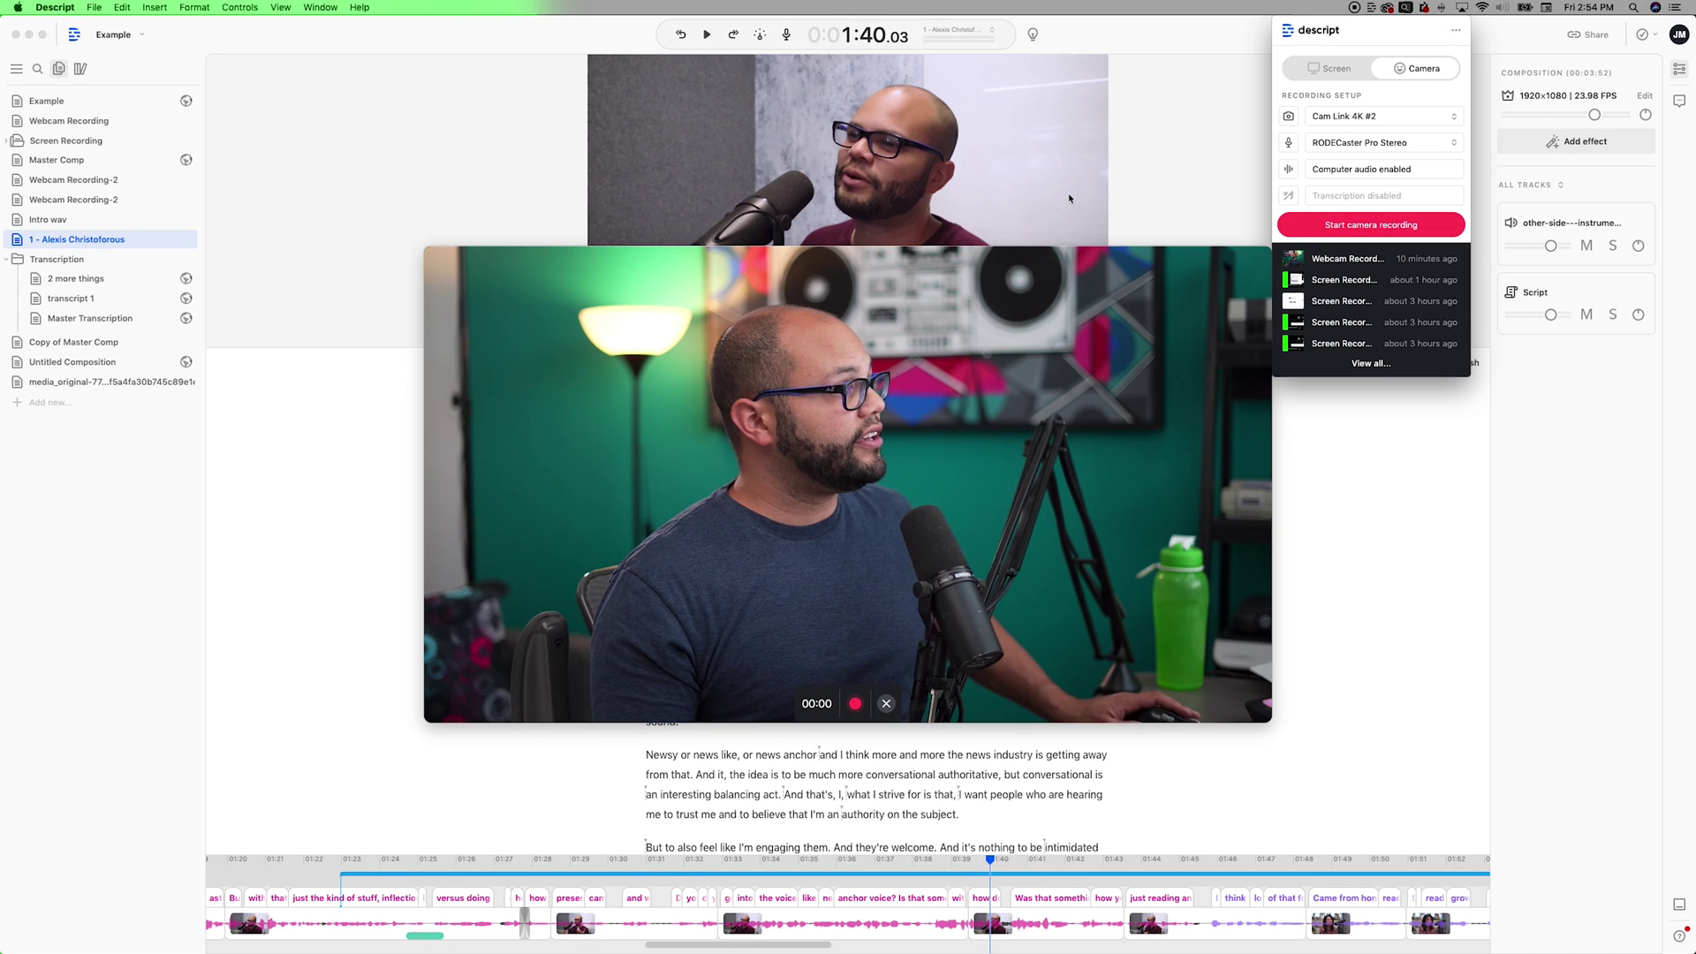
pyautogui.click(1322, 68)
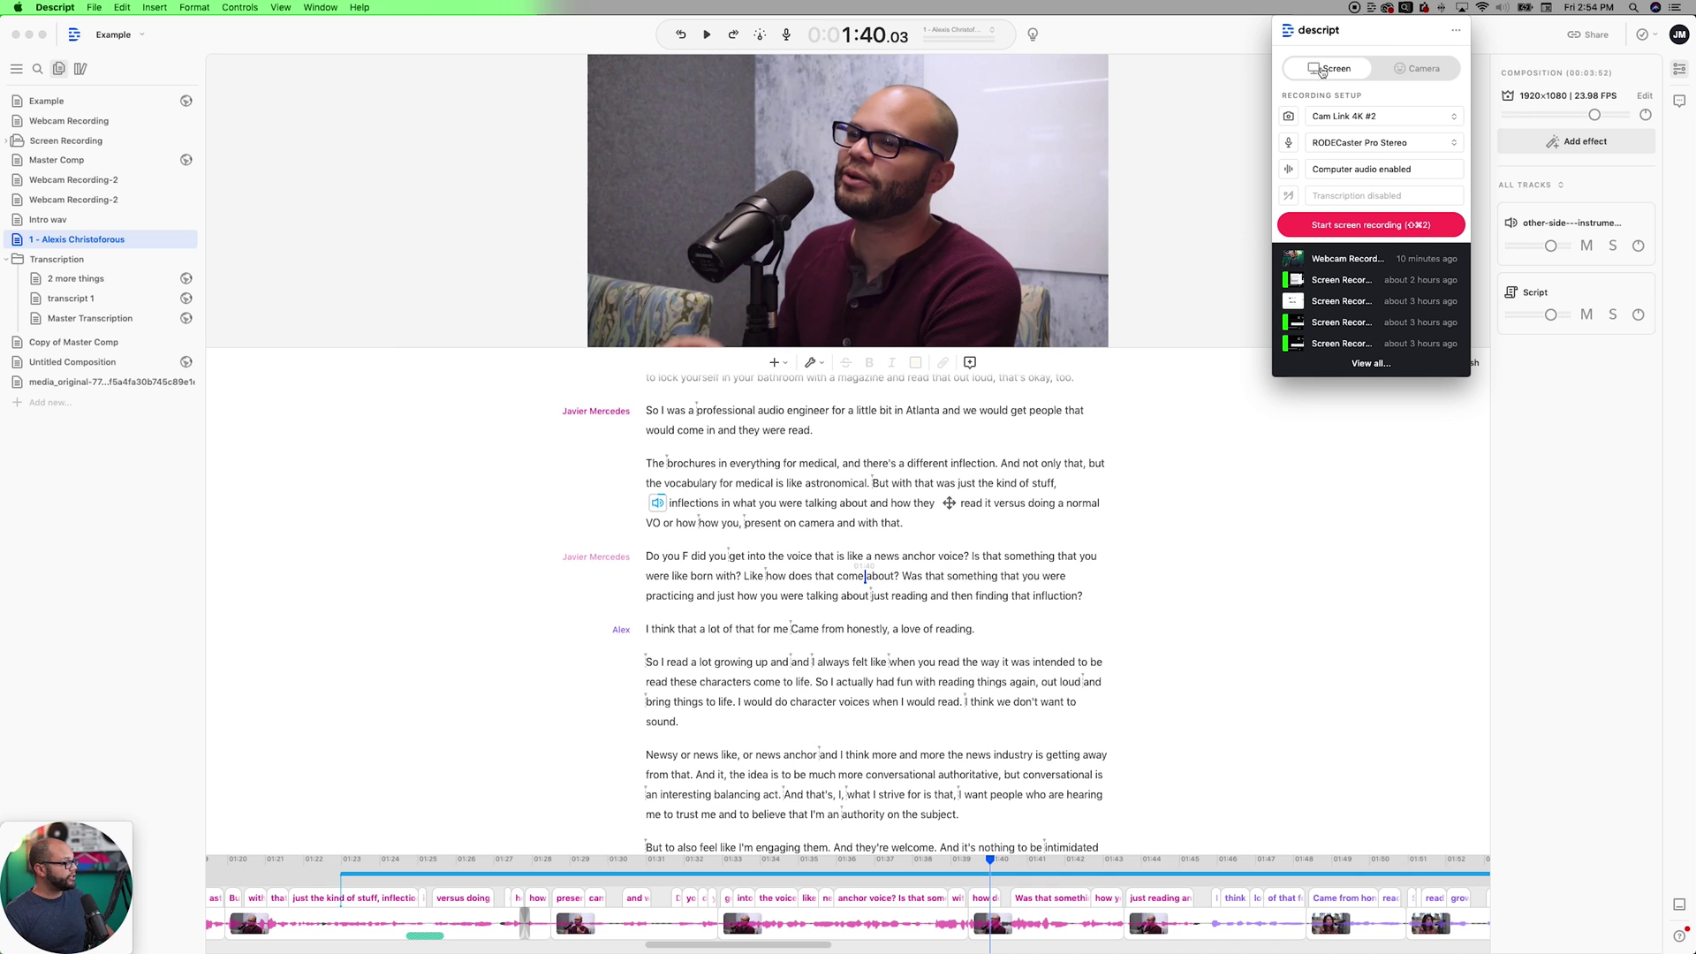
pyautogui.click(1430, 77)
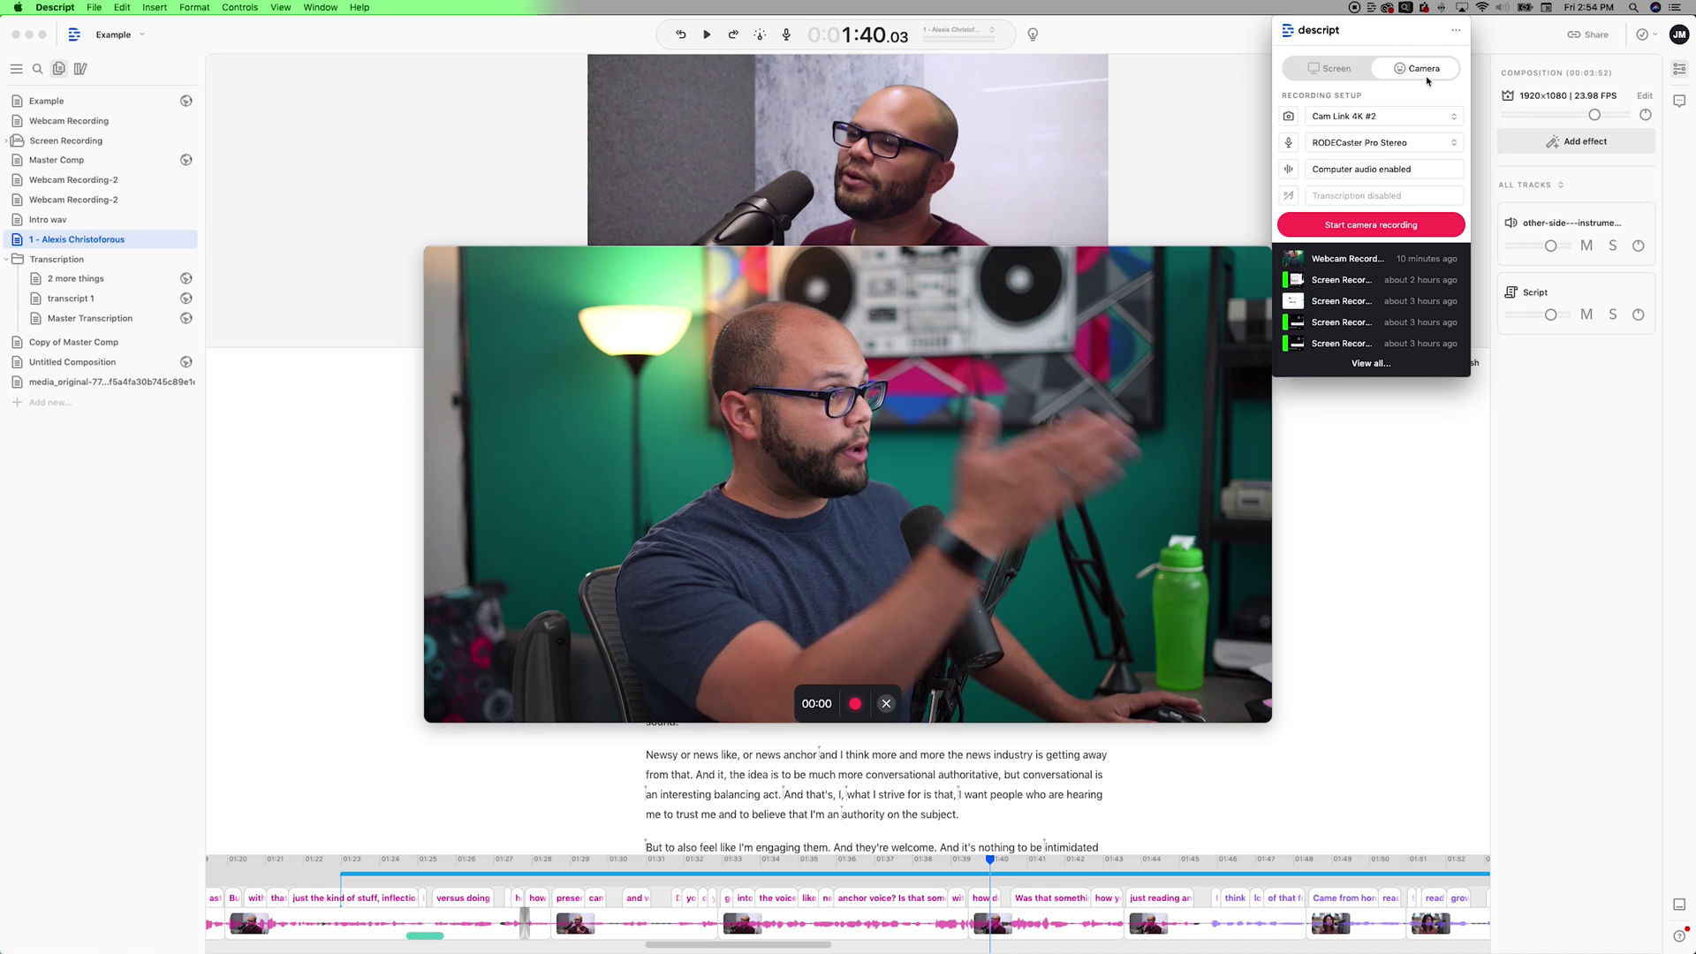
pyautogui.click(1329, 68)
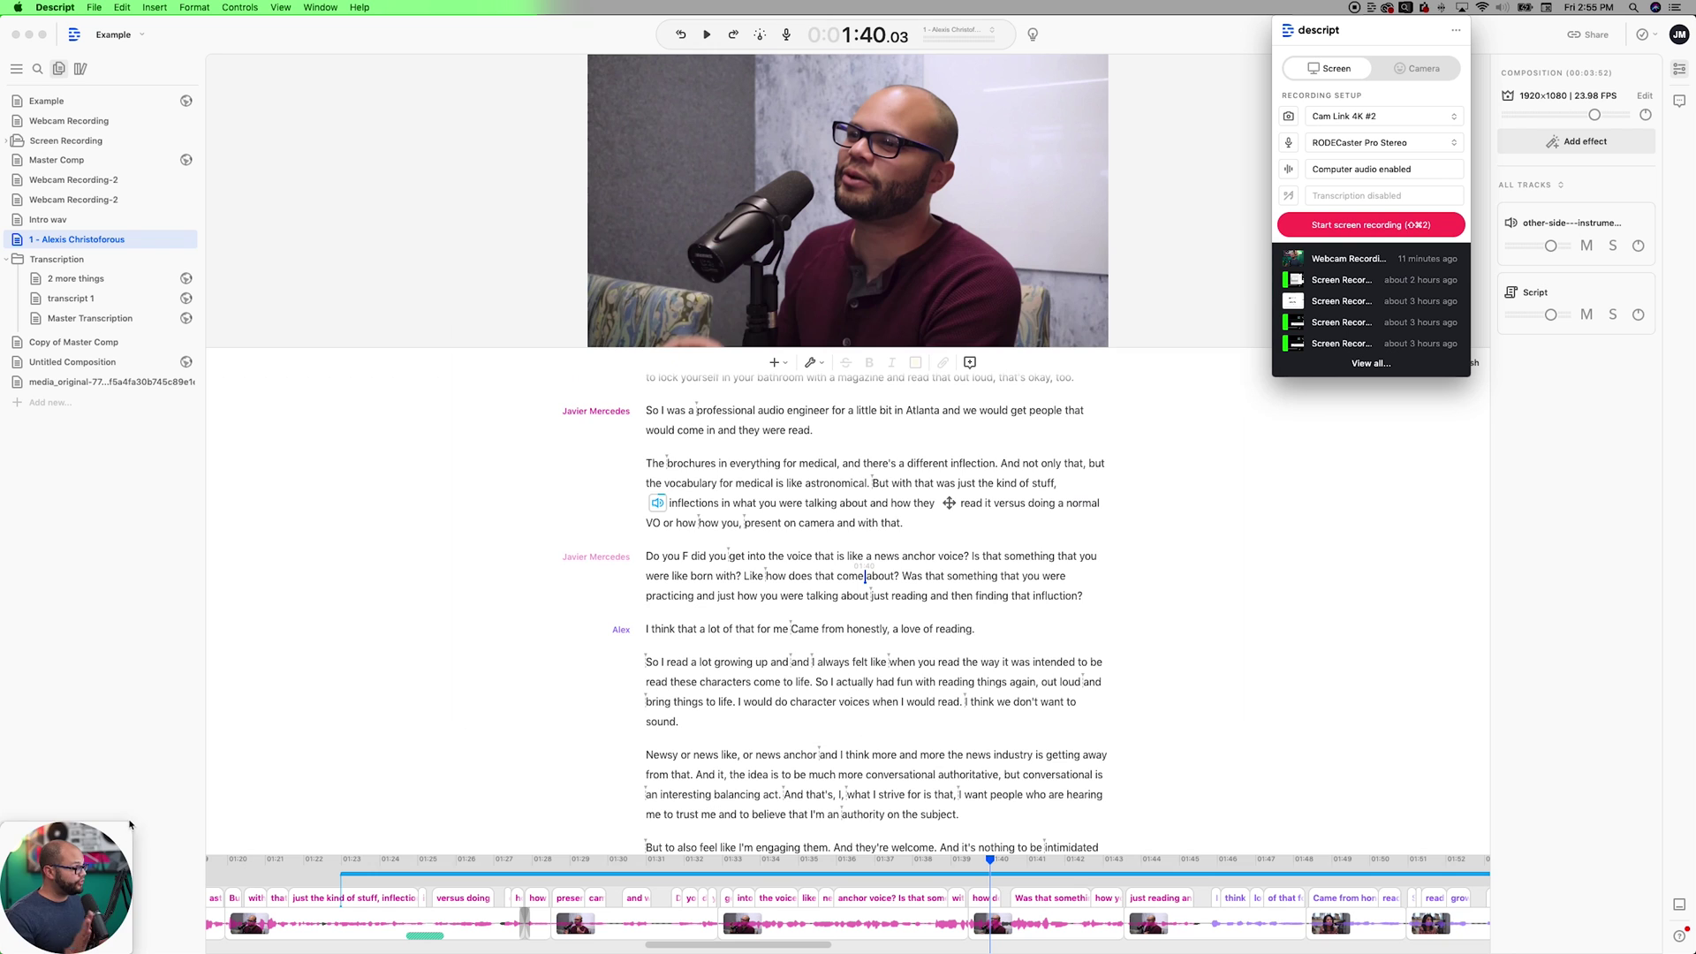
pyautogui.moveTo(119, 830); pyautogui.dragTo(227, 452)
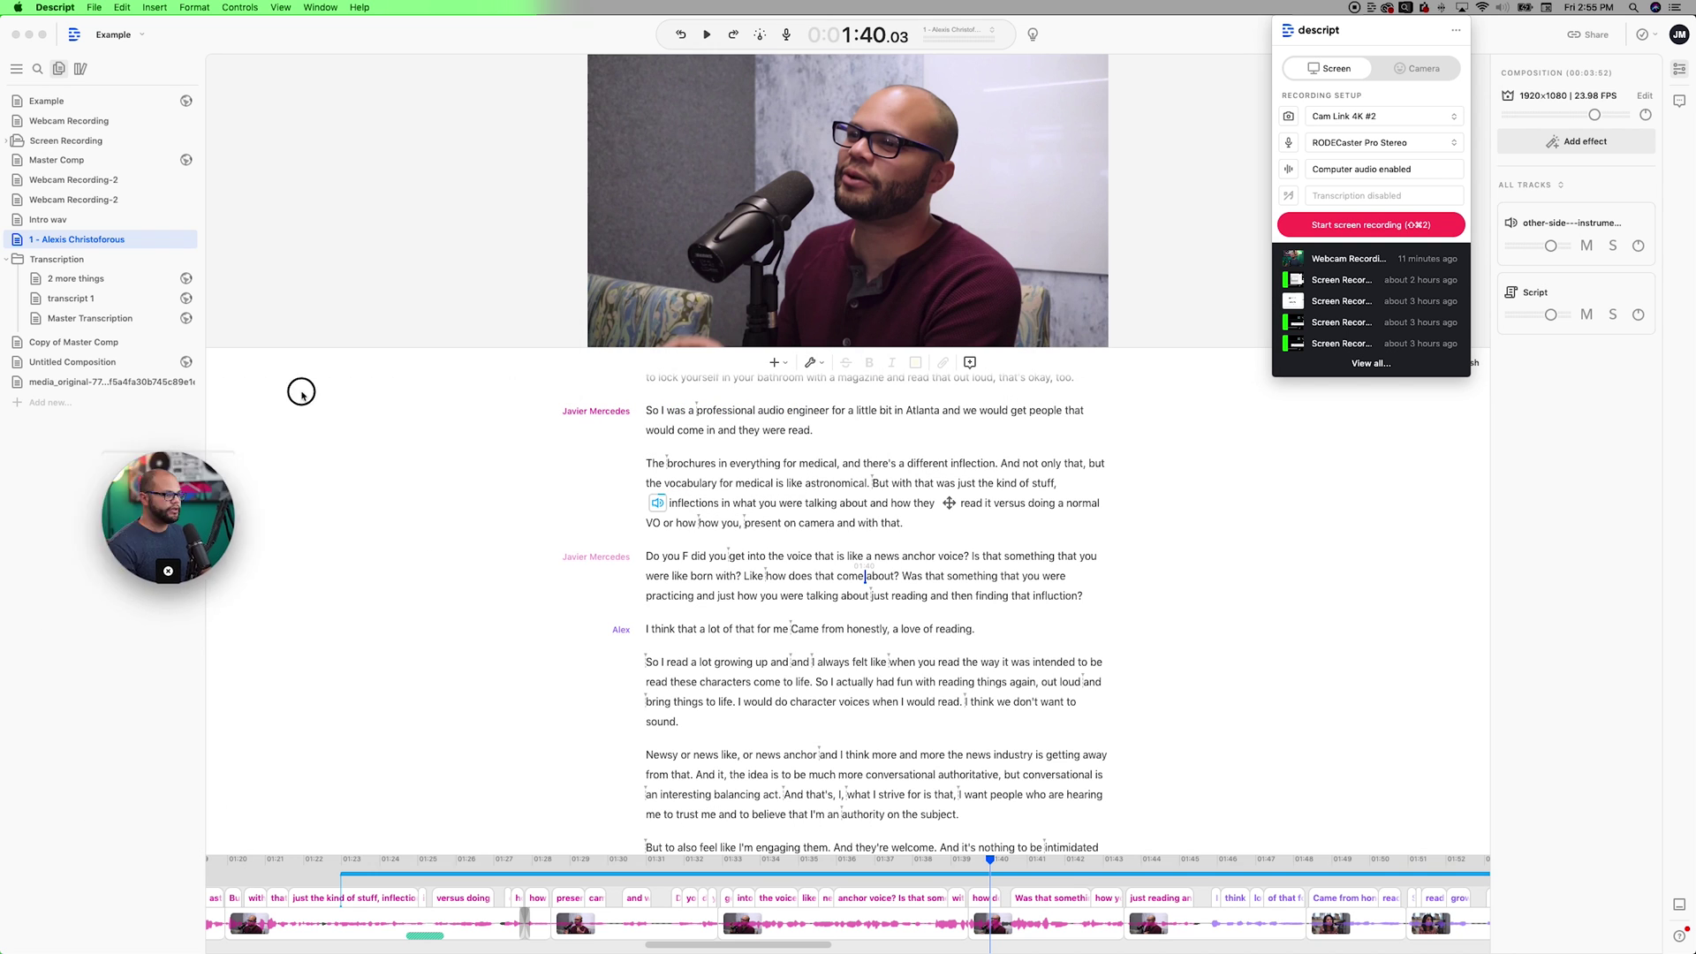
pyautogui.moveTo(301, 392); pyautogui.dragTo(195, 521)
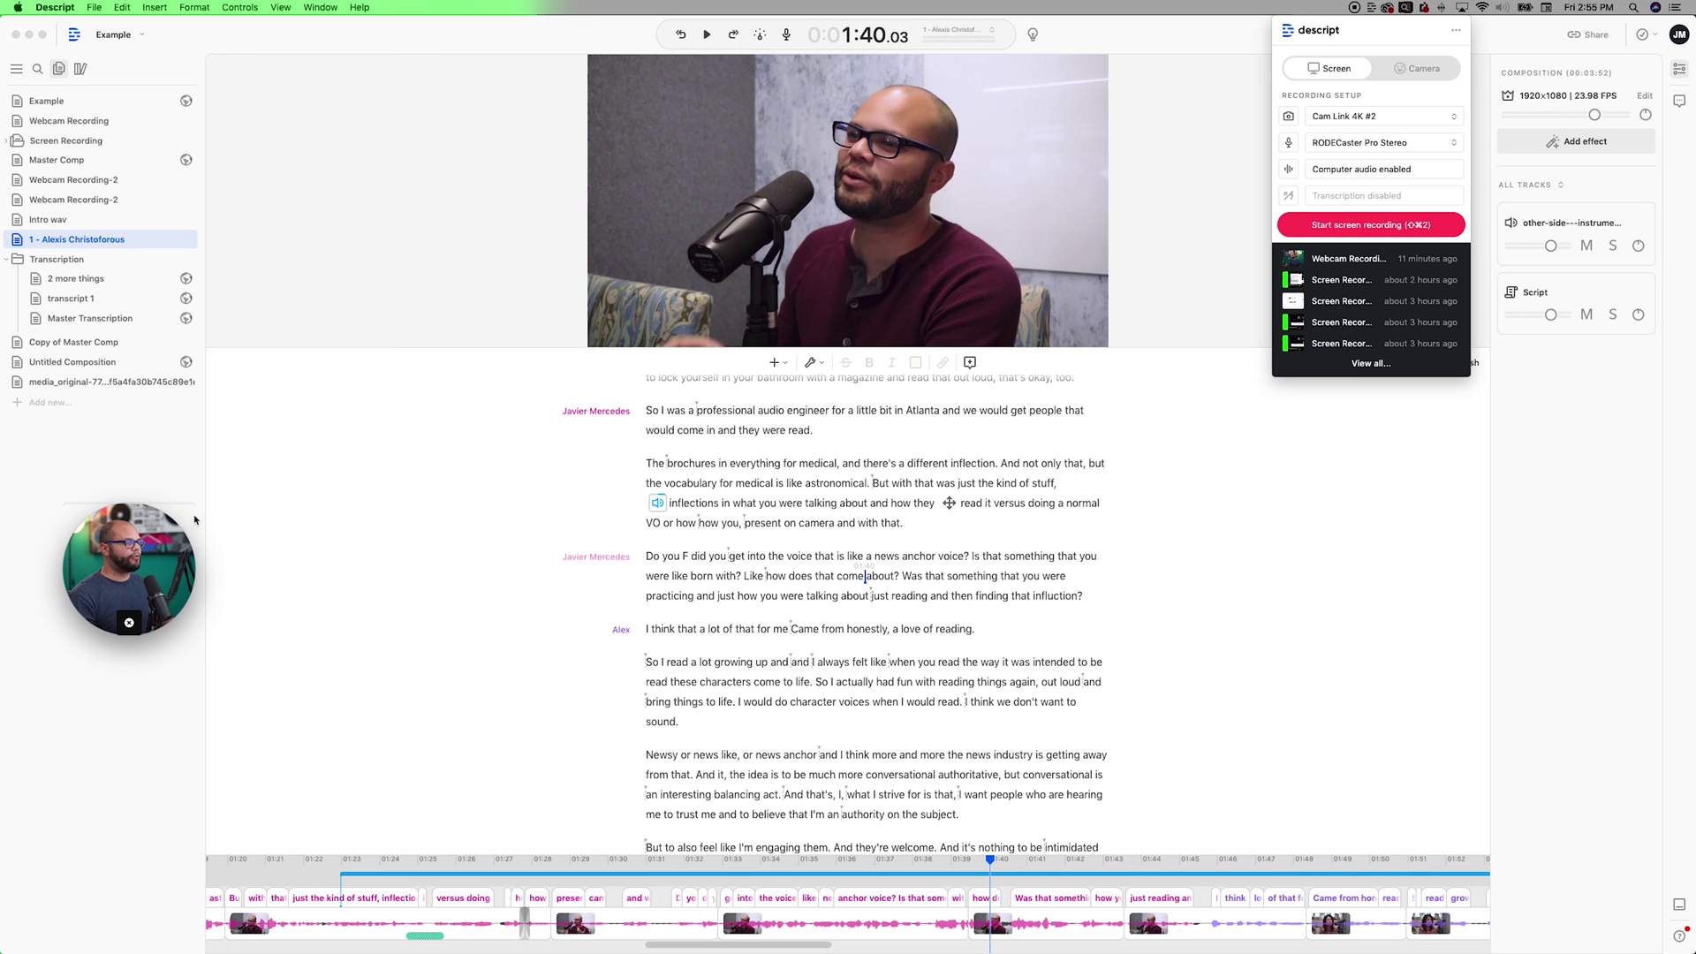
pyautogui.click(1369, 117)
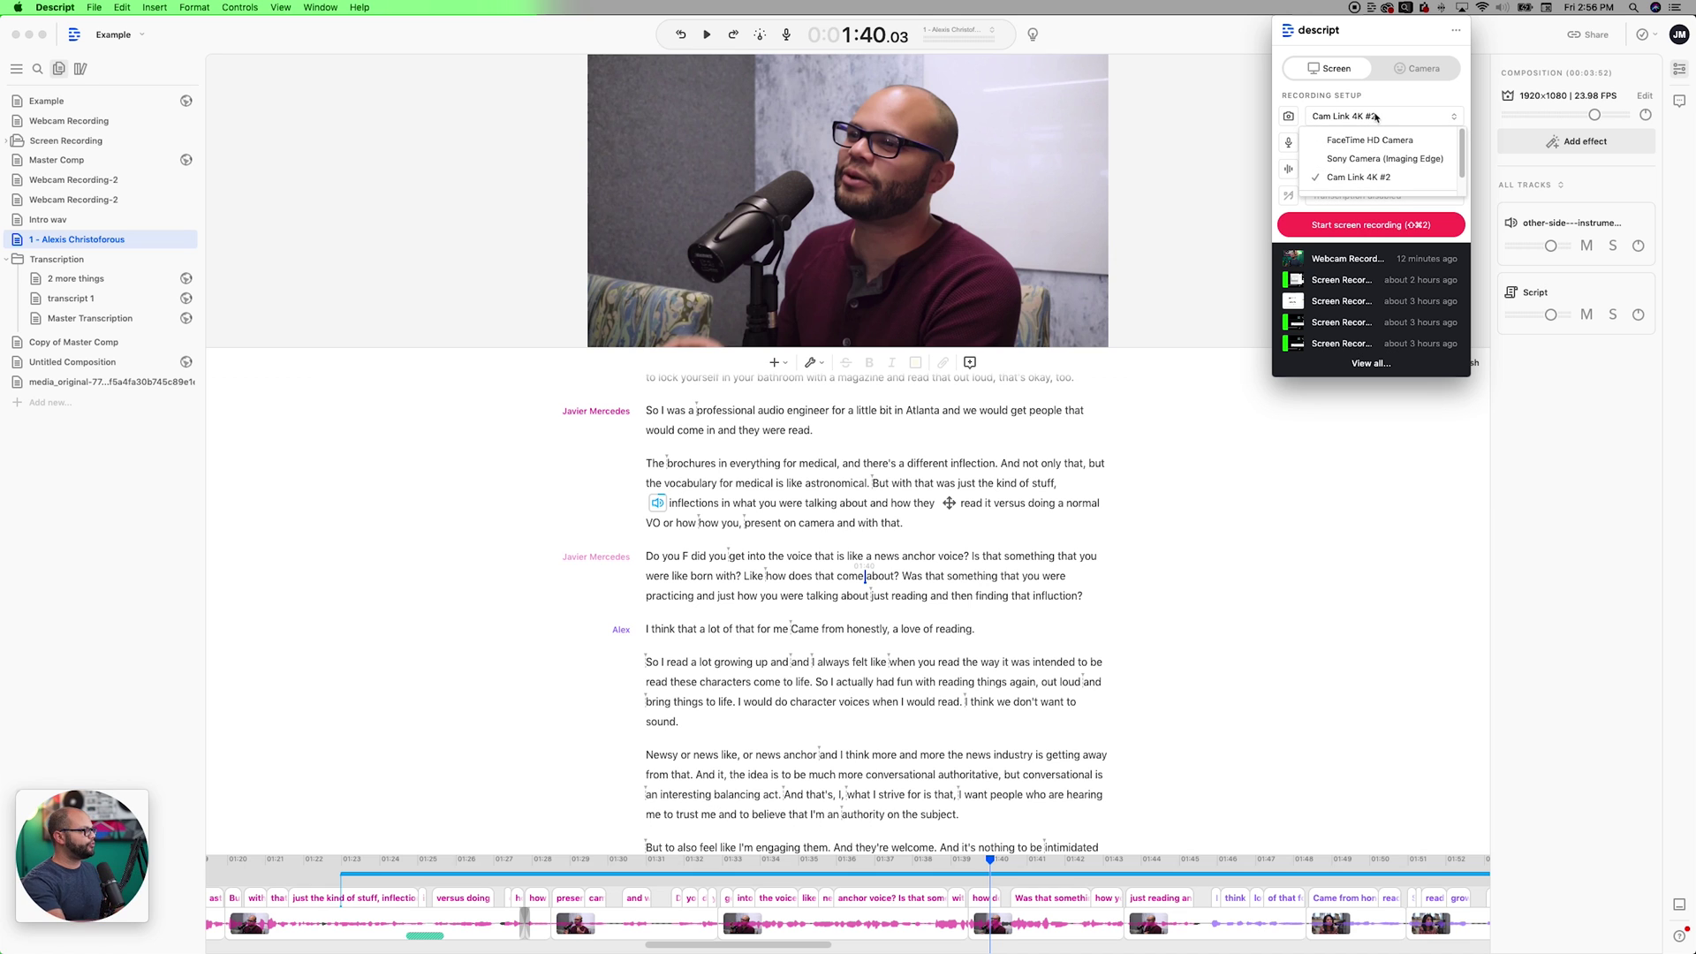
pyautogui.click(1387, 178)
pyautogui.click(1382, 142)
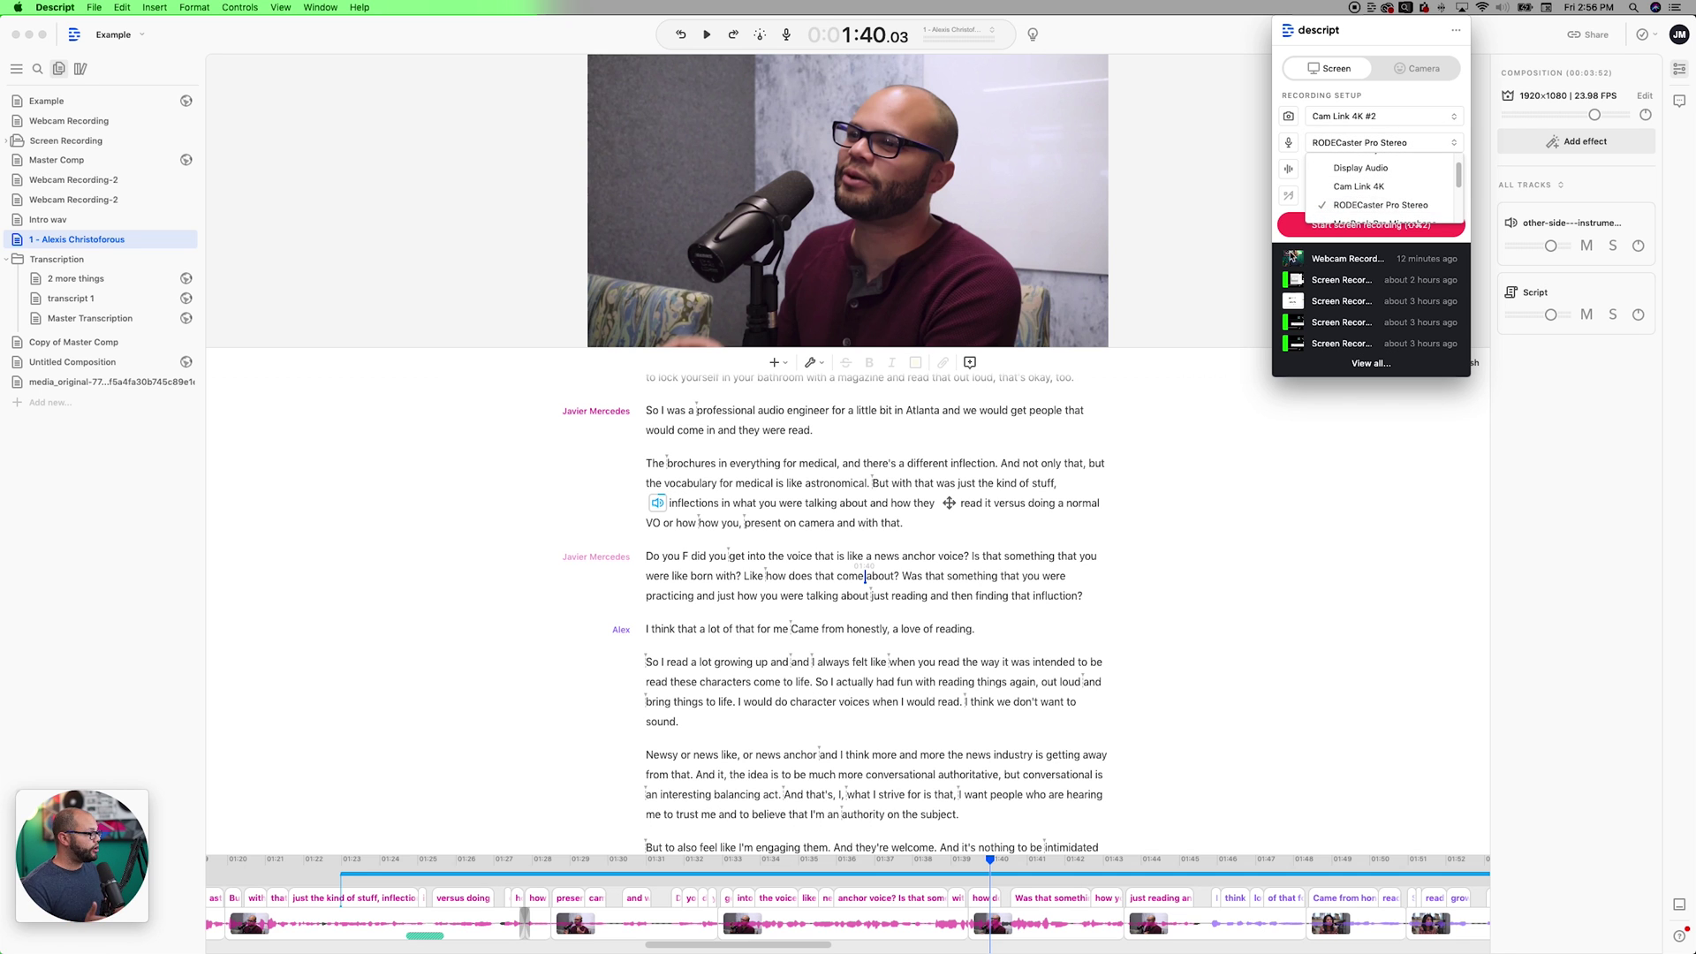
pyautogui.click(1408, 68)
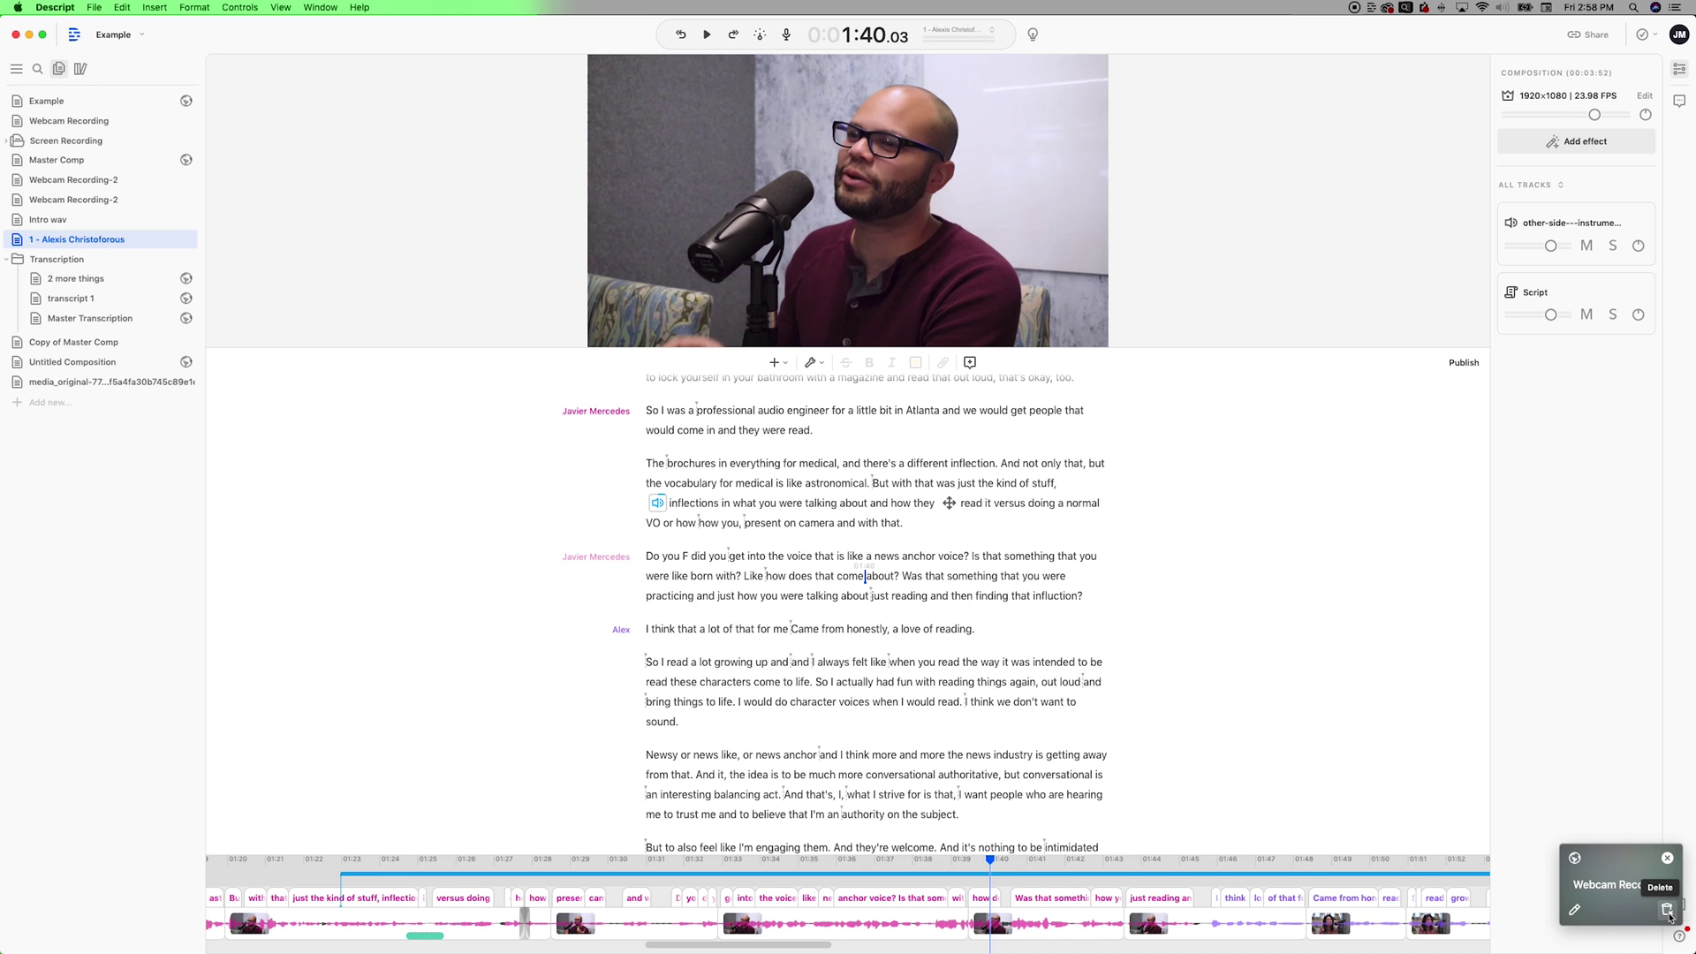
# Step: Open the new Webcam Recording's web share page from its card's link icon
pyautogui.click(1571, 861)
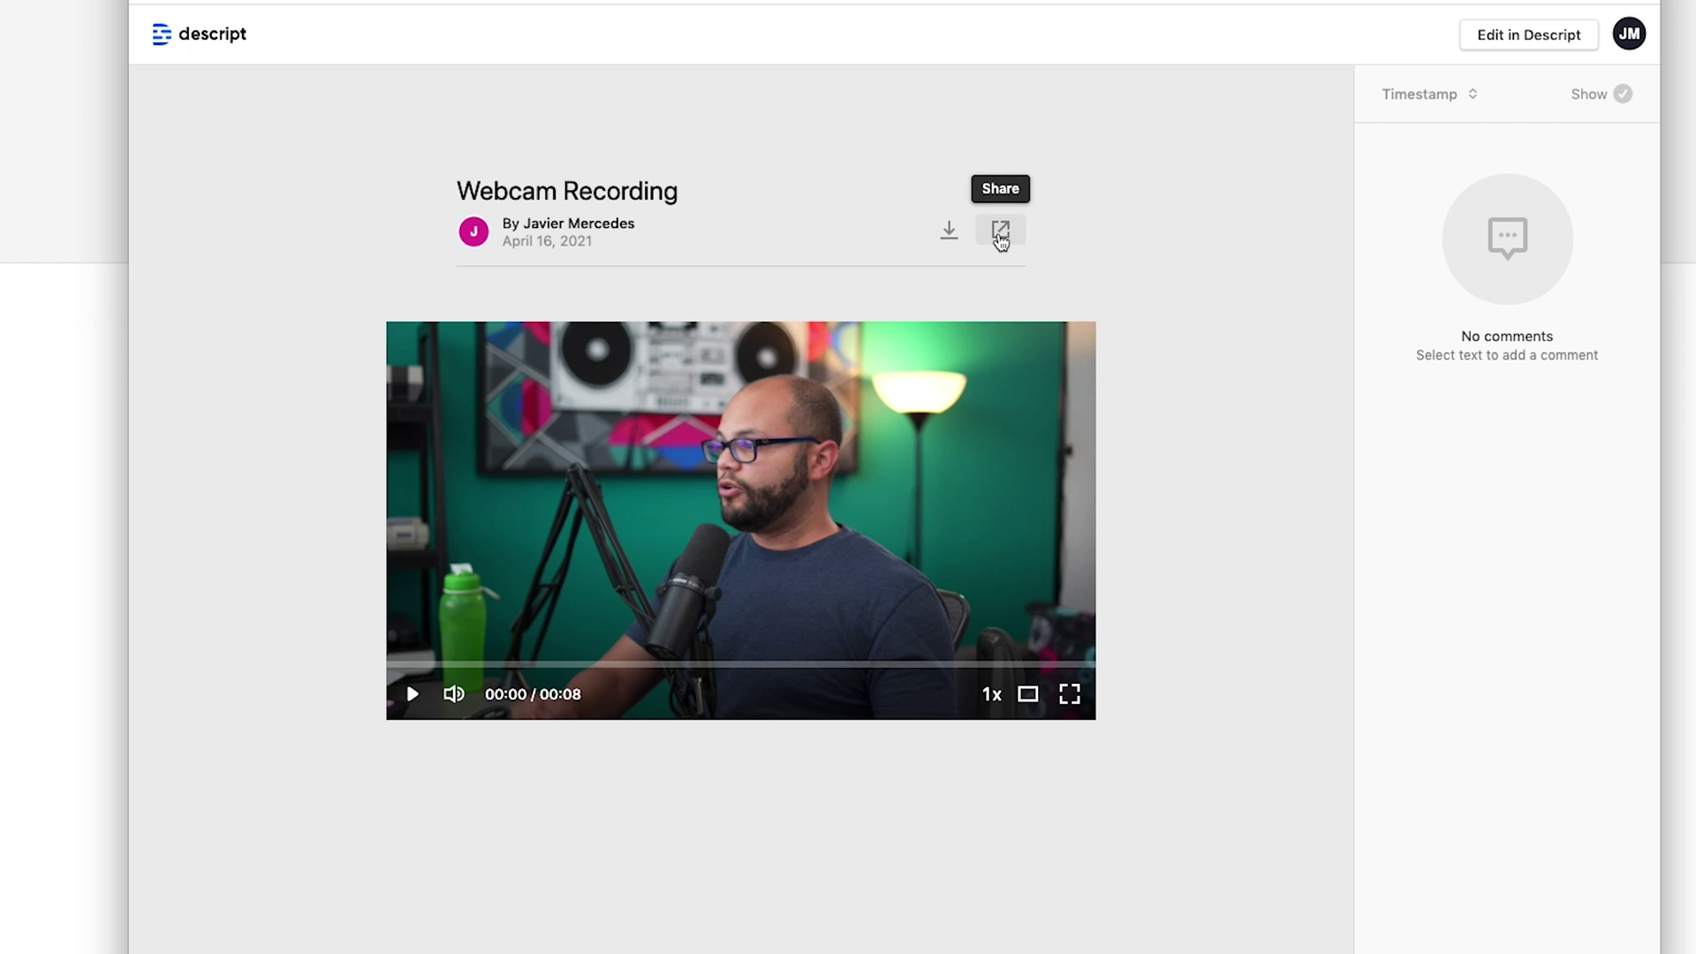
# Step: View the Copy link and Copy embed code options, then open the recording's MP4 download
pyautogui.click(999, 236)
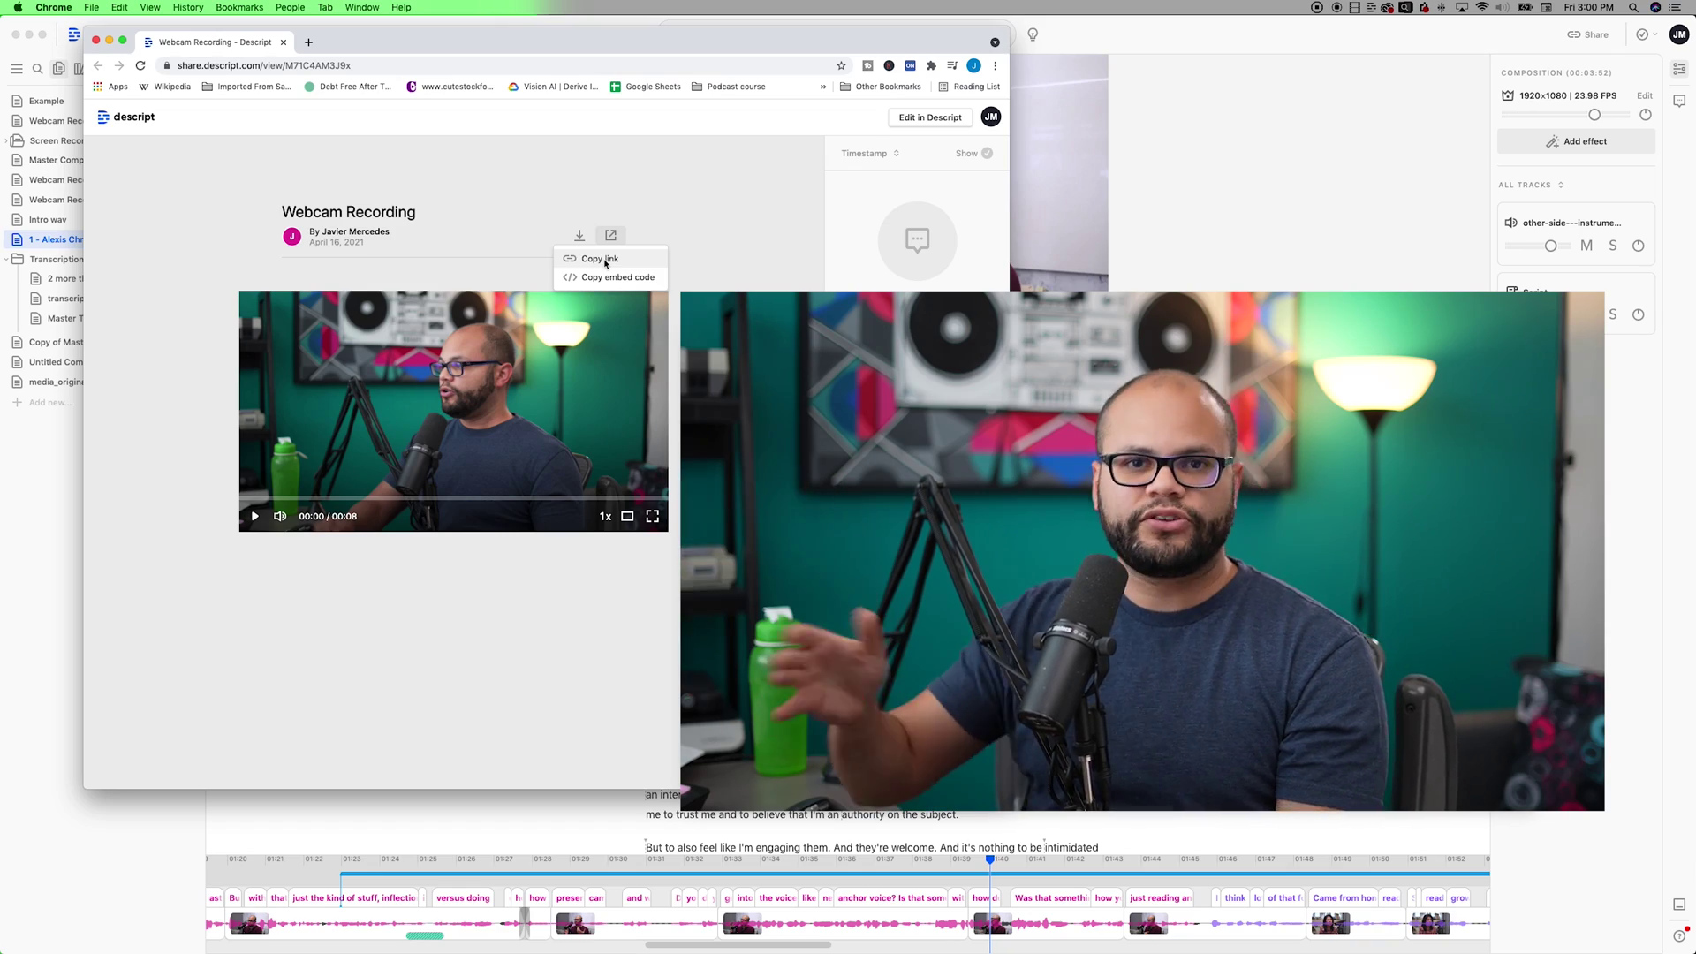
pyautogui.moveTo(706, 28); pyautogui.dragTo(334, 37)
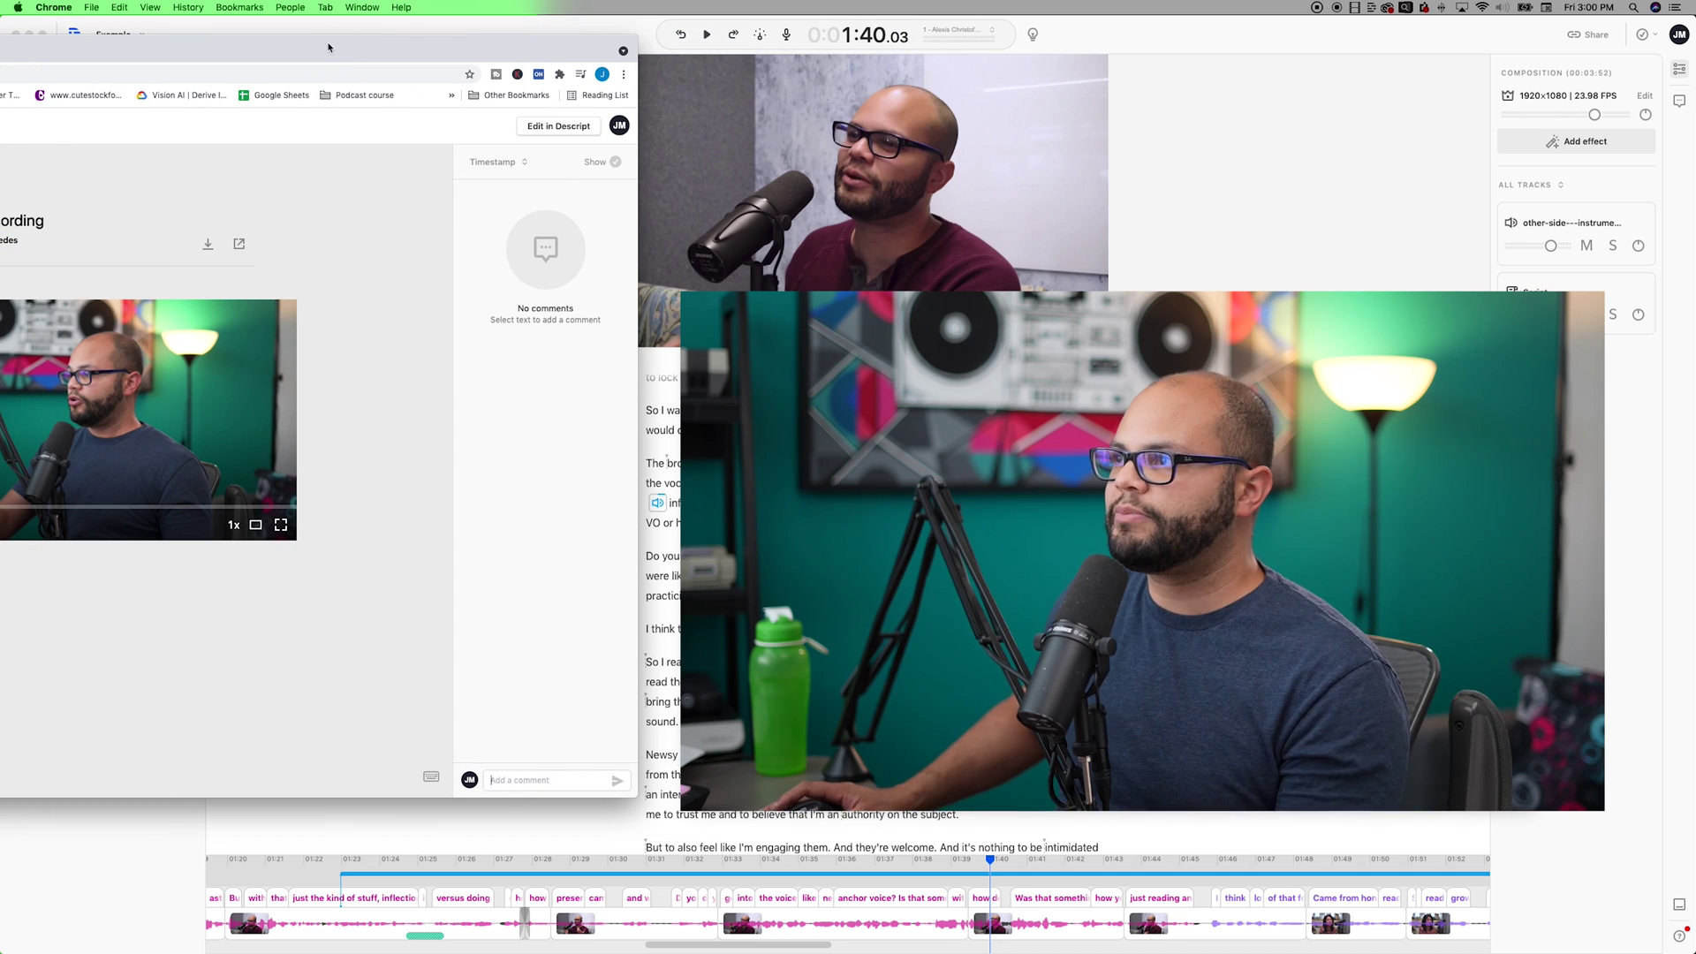
pyautogui.moveTo(327, 47); pyautogui.dragTo(737, 61)
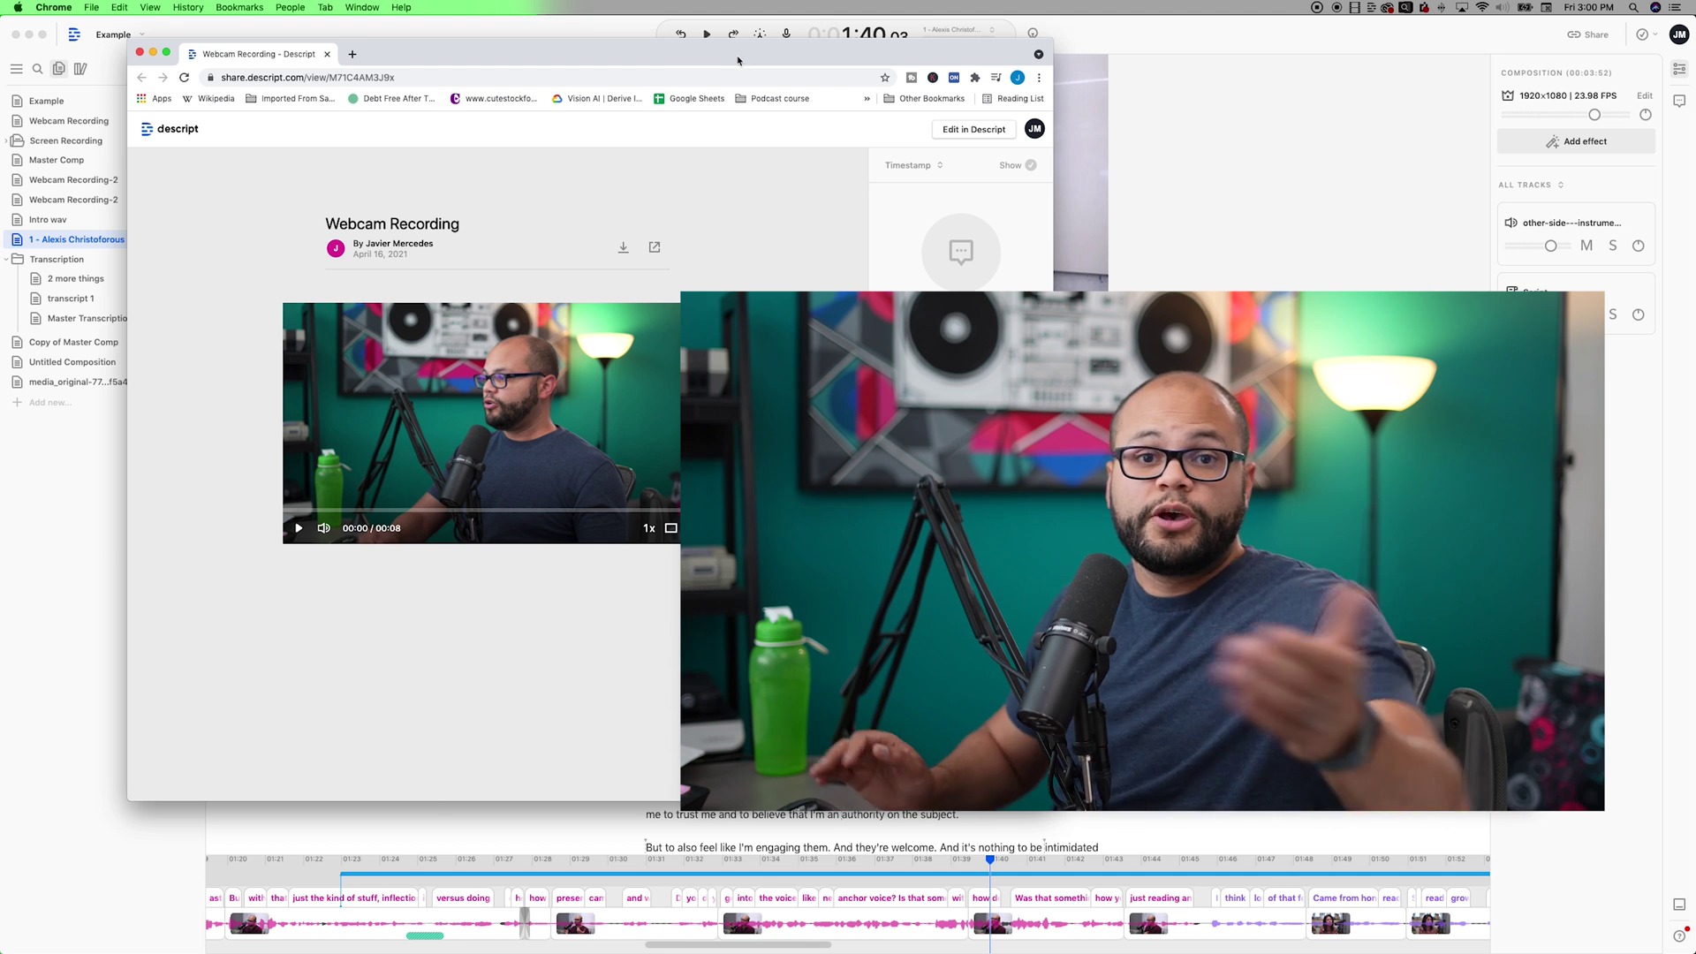
pyautogui.click(624, 250)
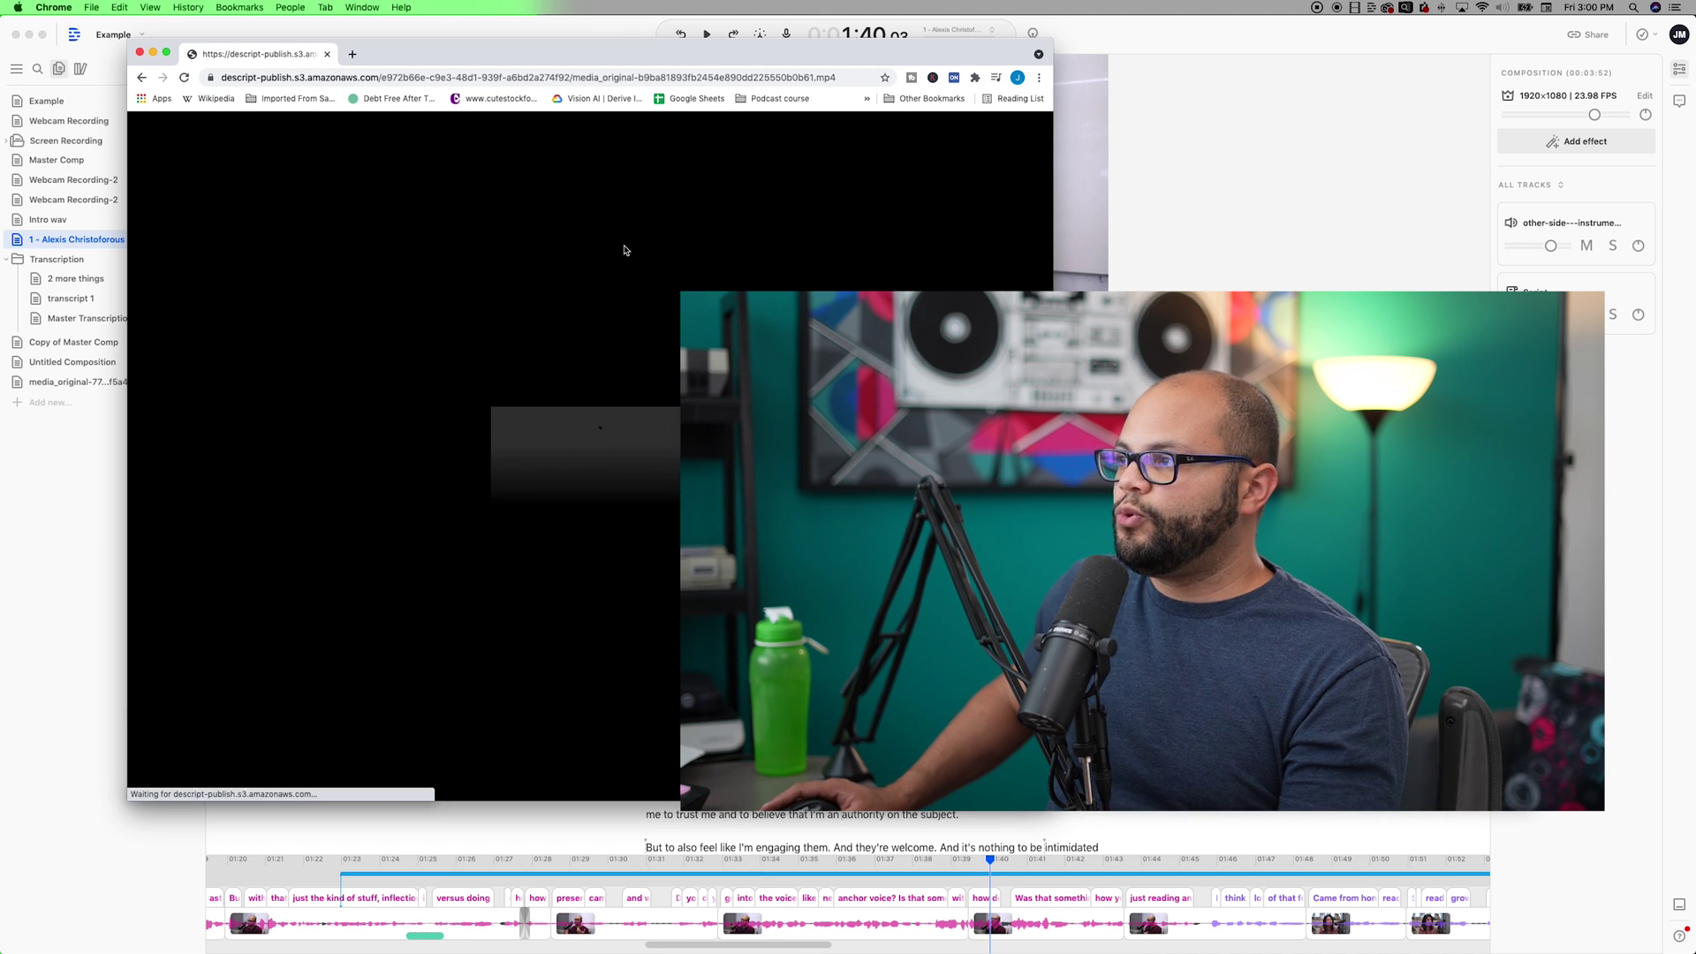
# Step: Check the playing MP4's right-click options, then dismiss them
pyautogui.moveTo(918, 44); pyautogui.dragTo(851, 25)
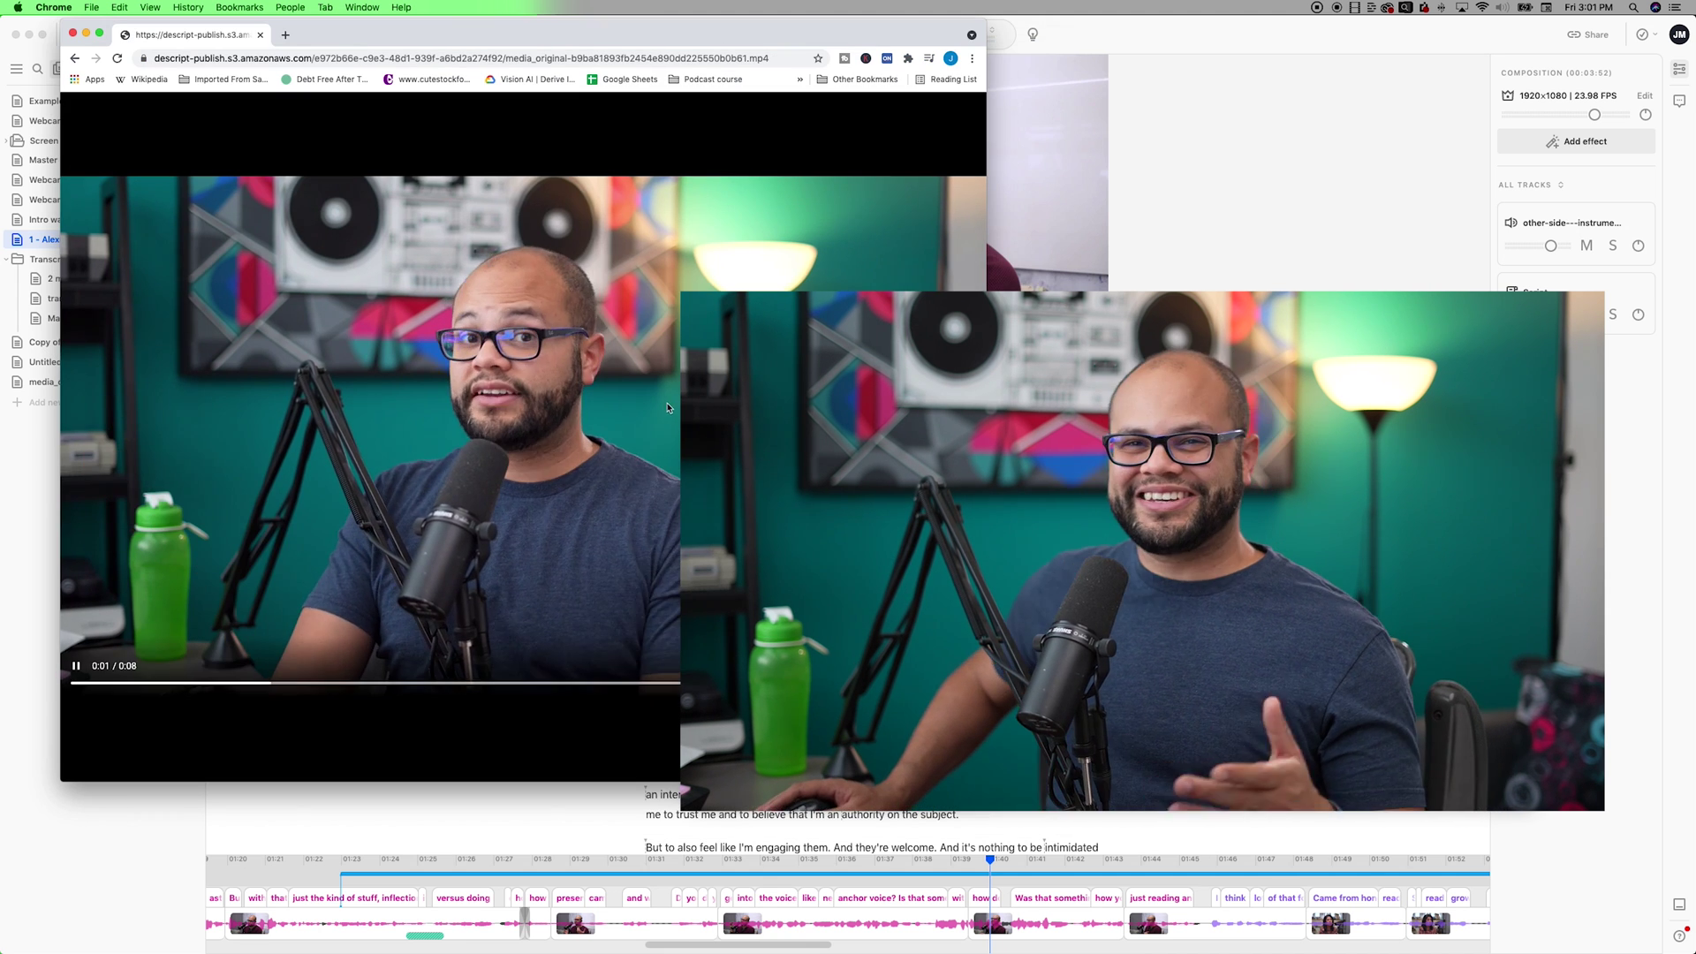
pyautogui.rightClick(384, 273)
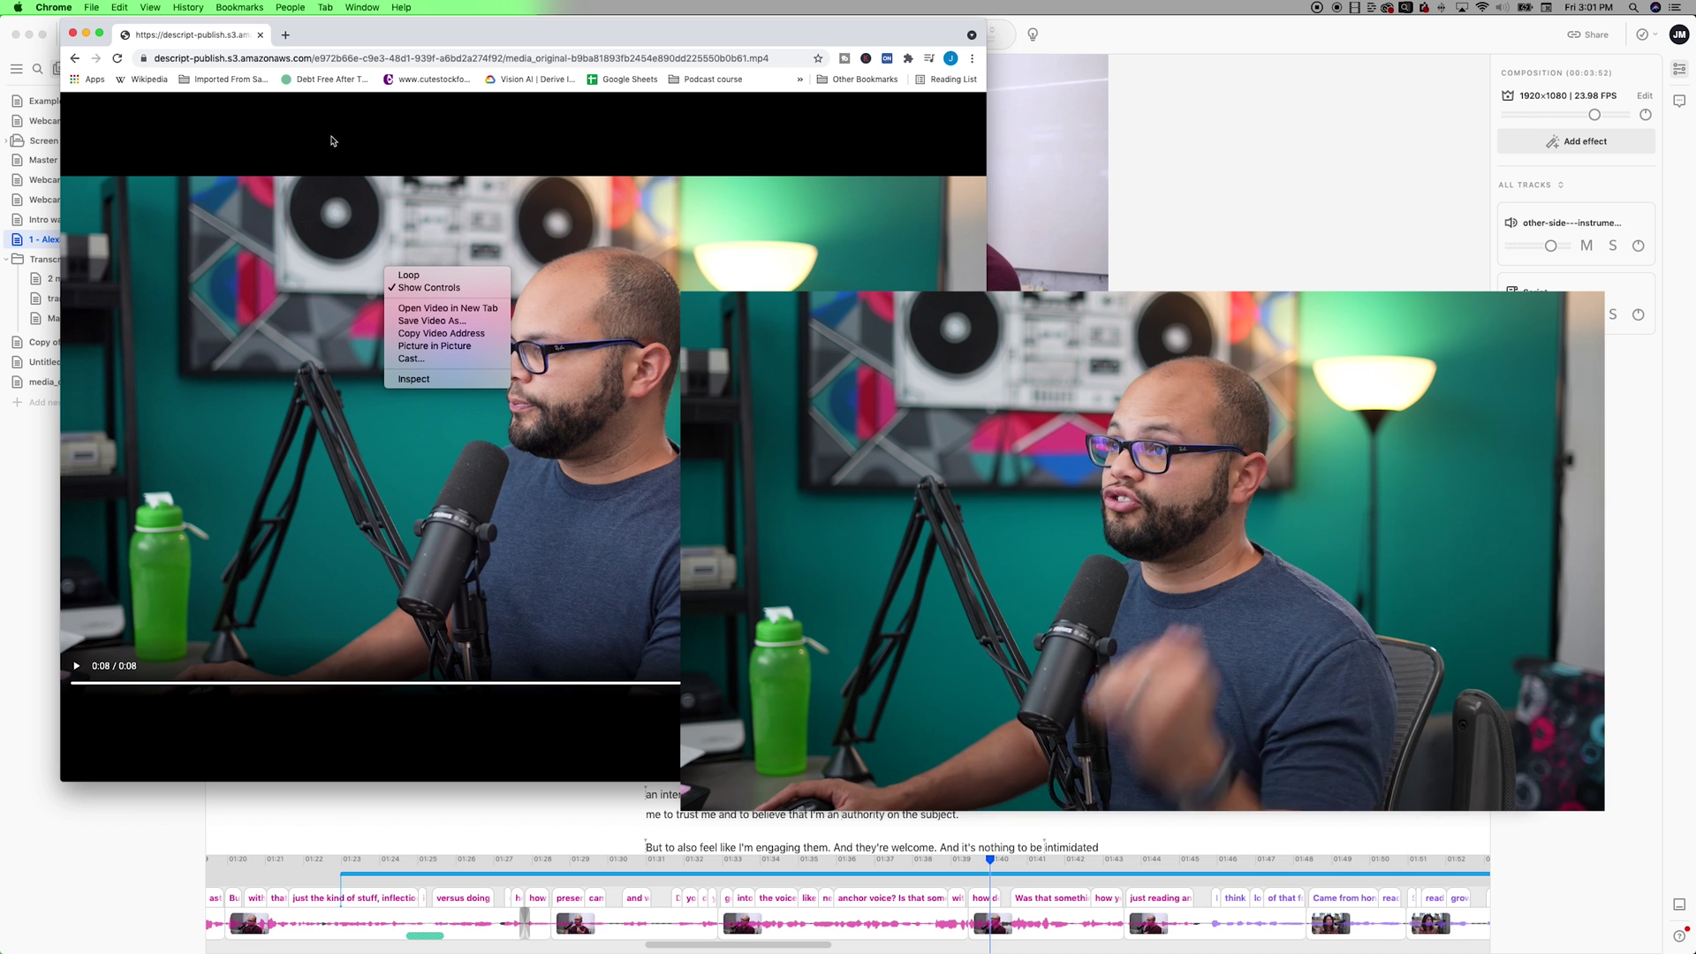
pyautogui.click(76, 65)
# Step: Return to the share page, then check Track 1's microphone input in Recording Settings
pyautogui.click(74, 58)
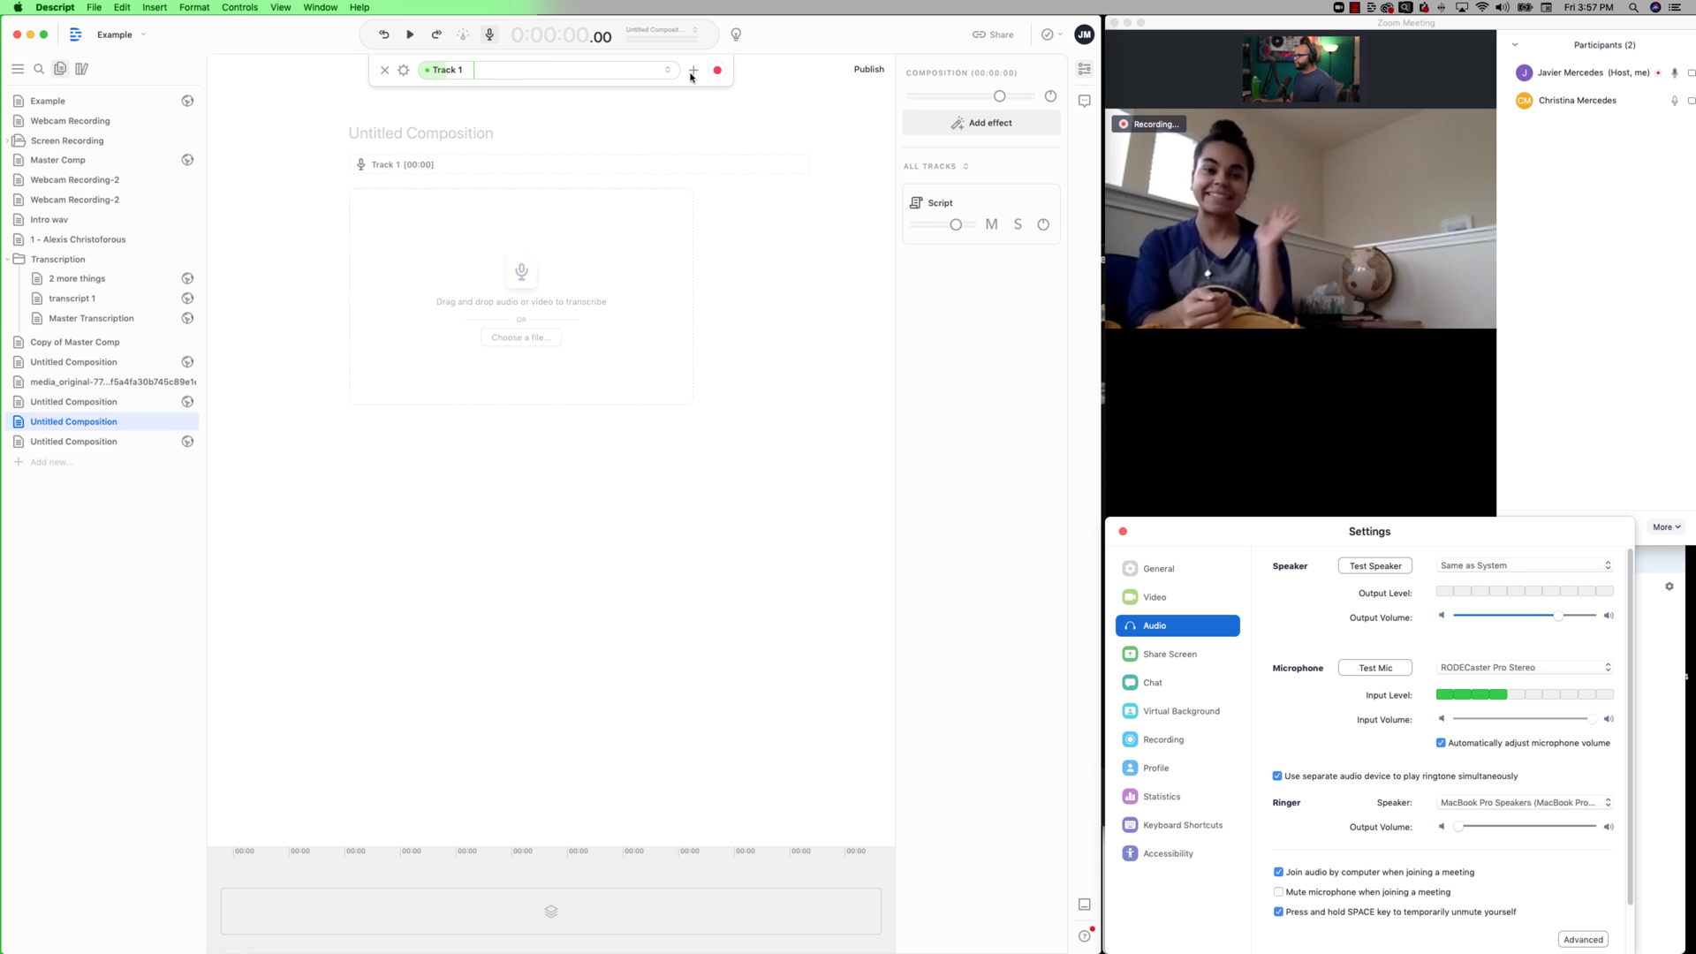
pyautogui.click(404, 71)
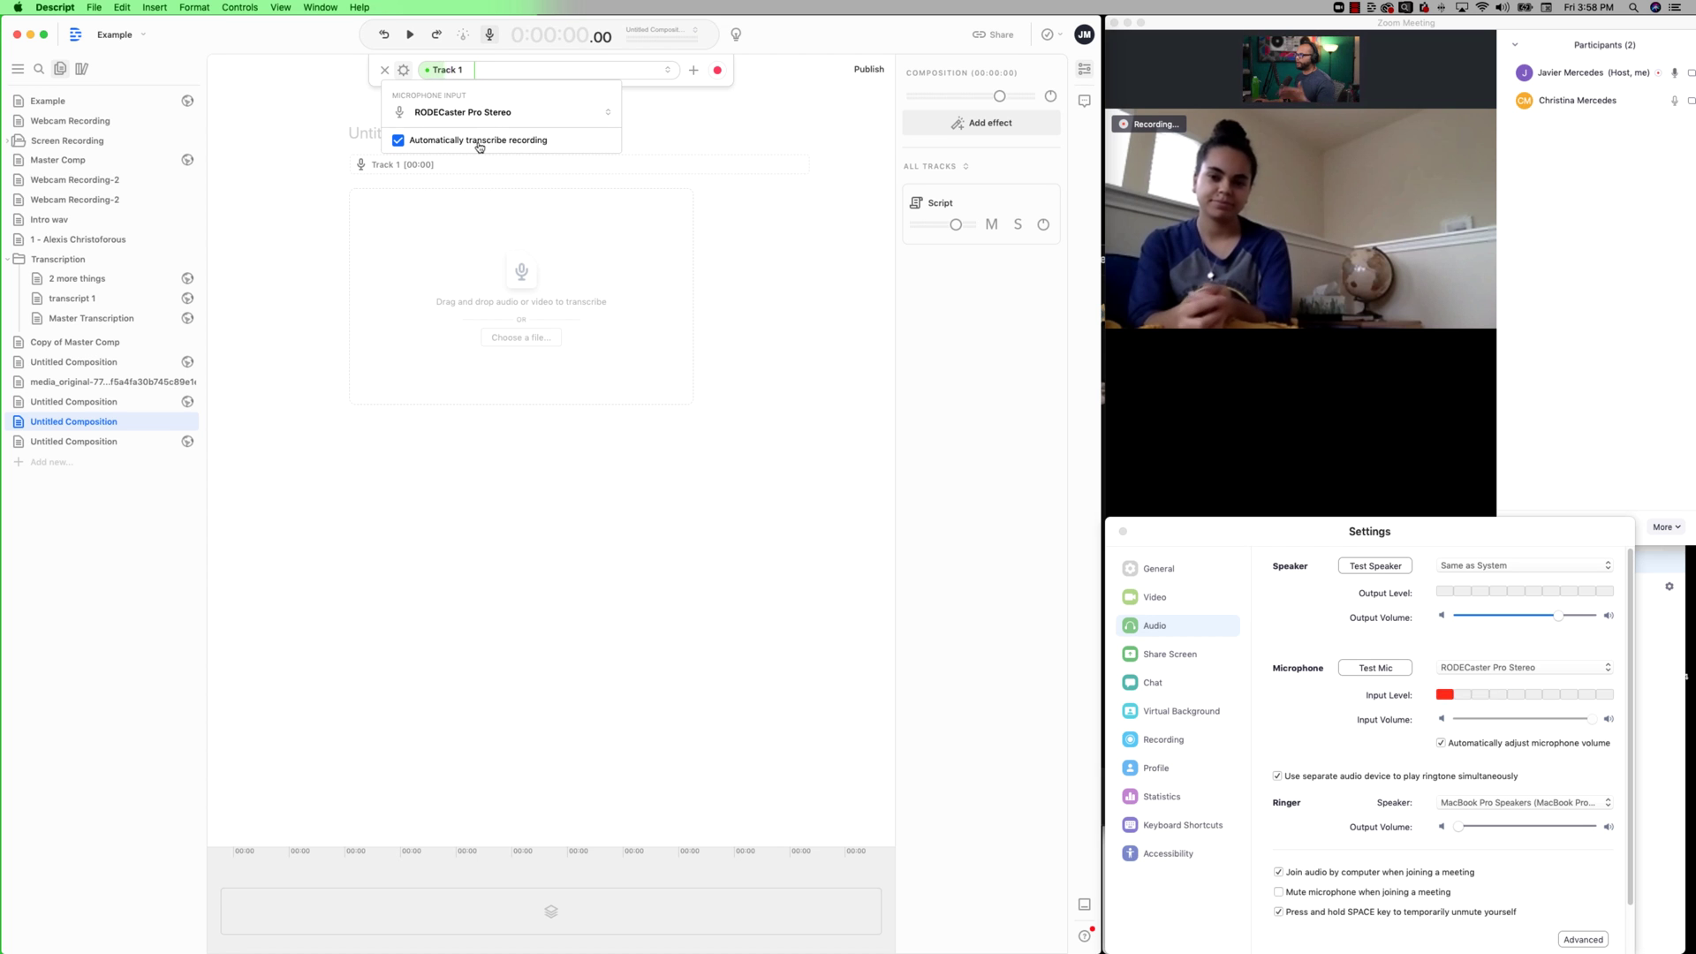
# Step: Add a Track 2 that records computer audio
pyautogui.click(690, 116)
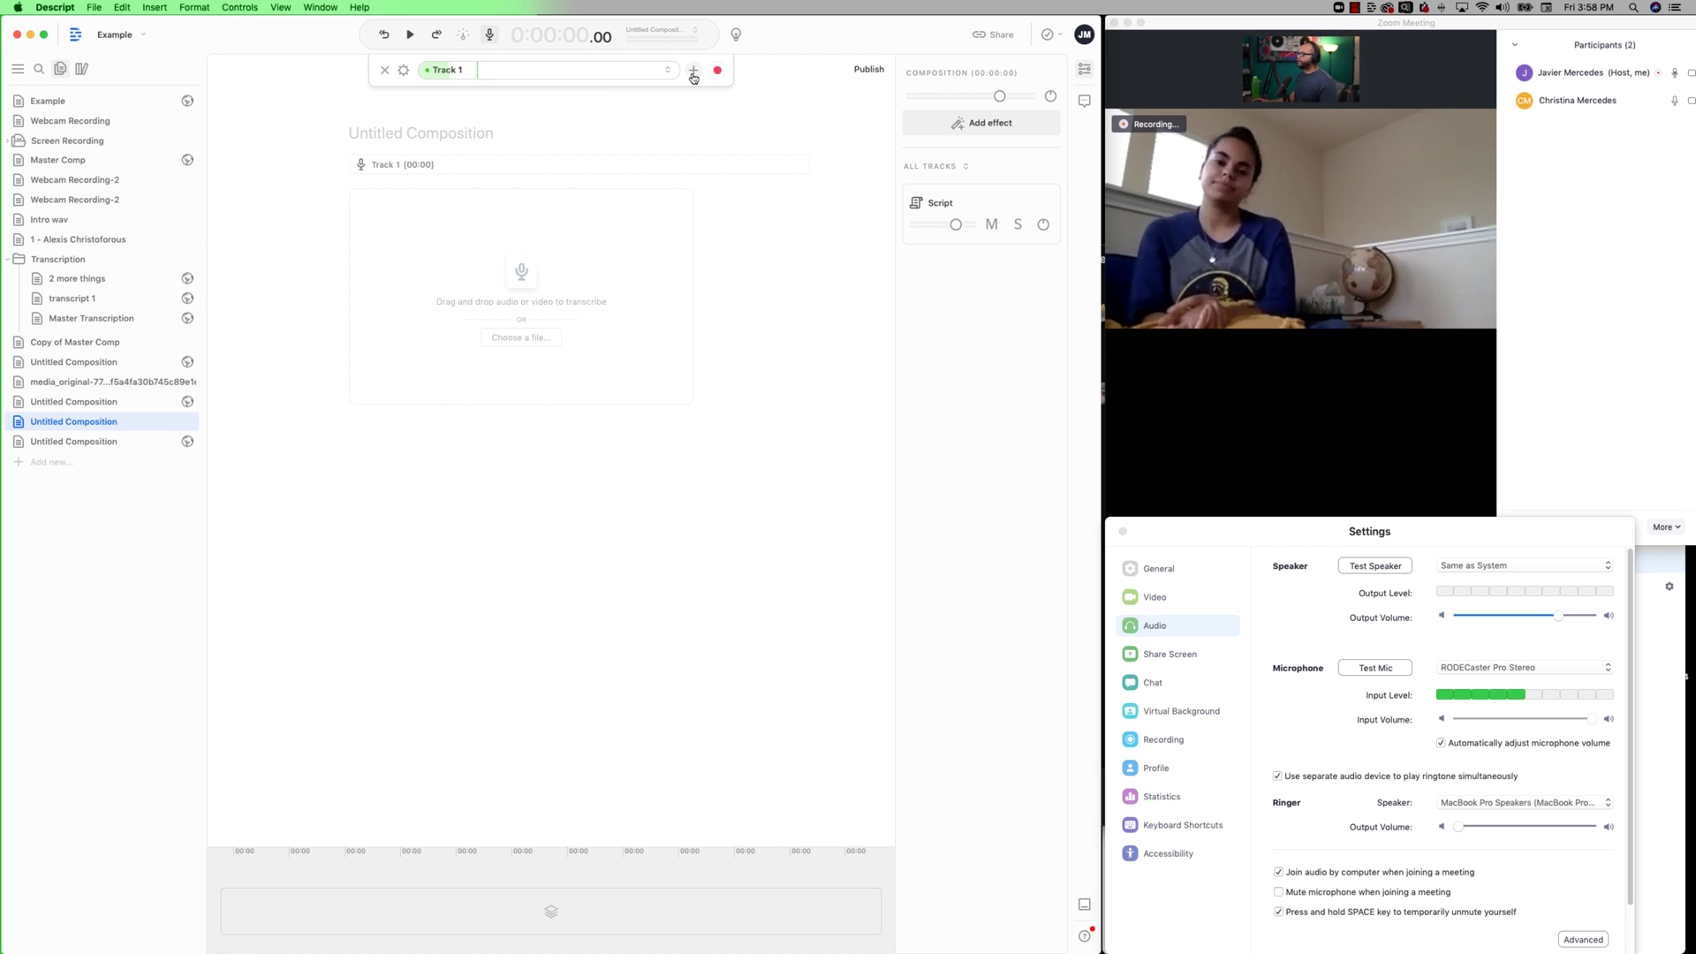
pyautogui.click(693, 70)
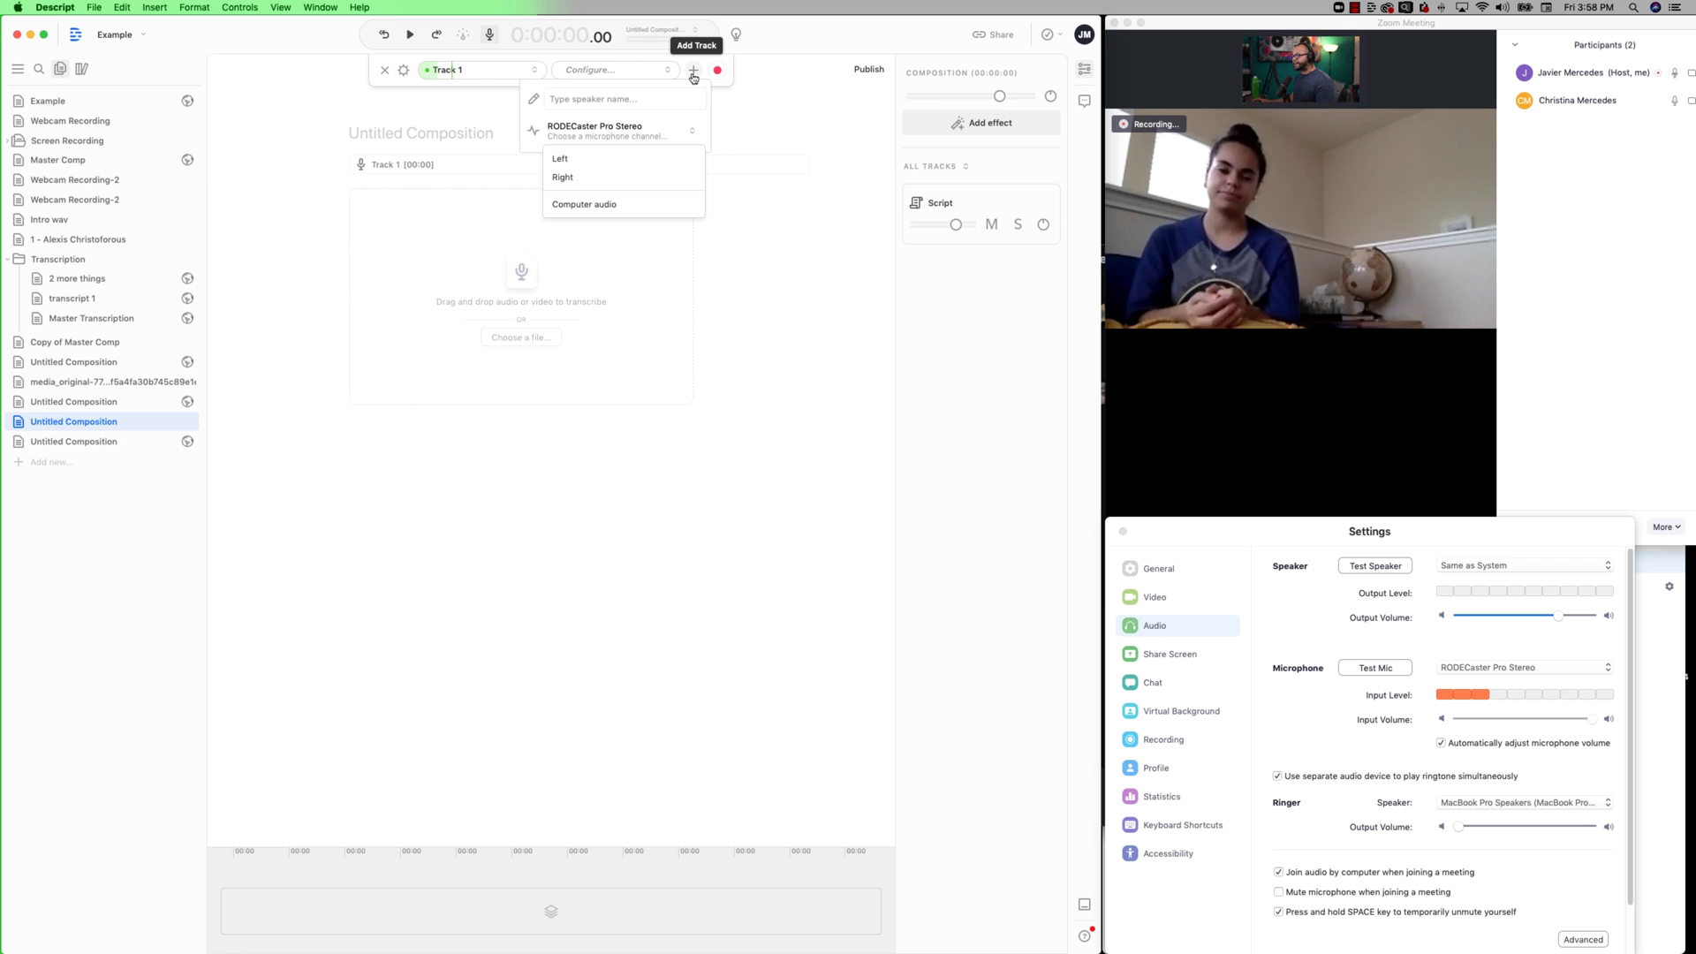
pyautogui.click(603, 206)
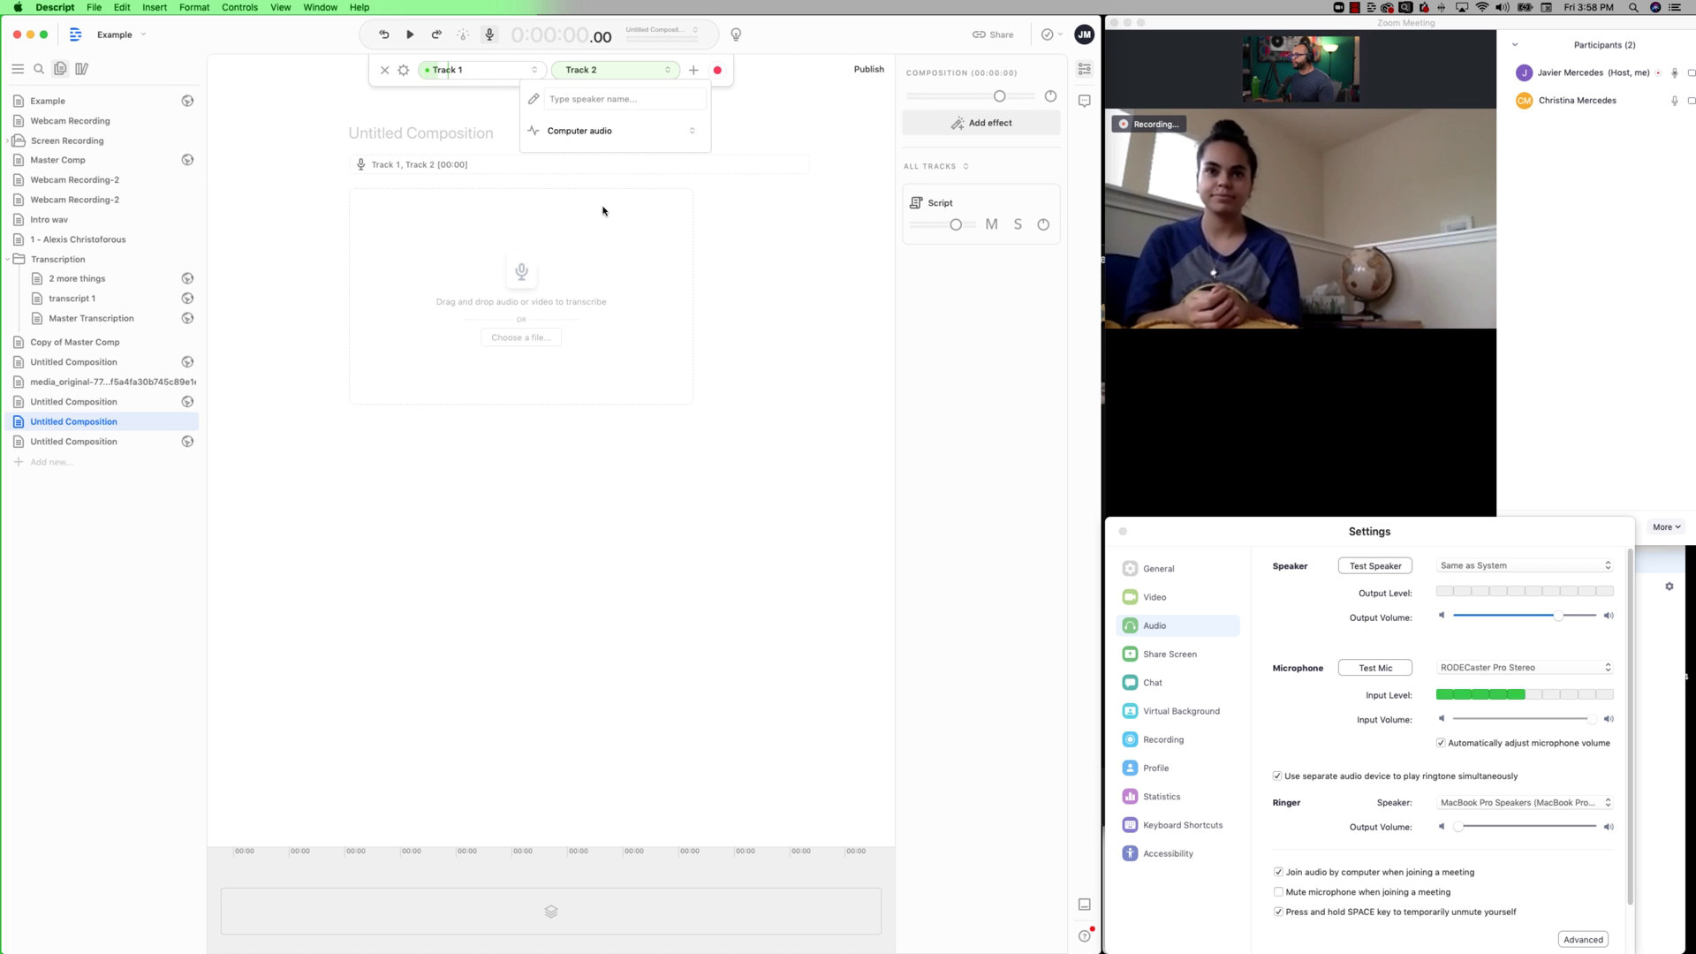
# Step: Confirm Zoom's audio devices and Track 2's channel, then start recording both tracks
pyautogui.click(1156, 522)
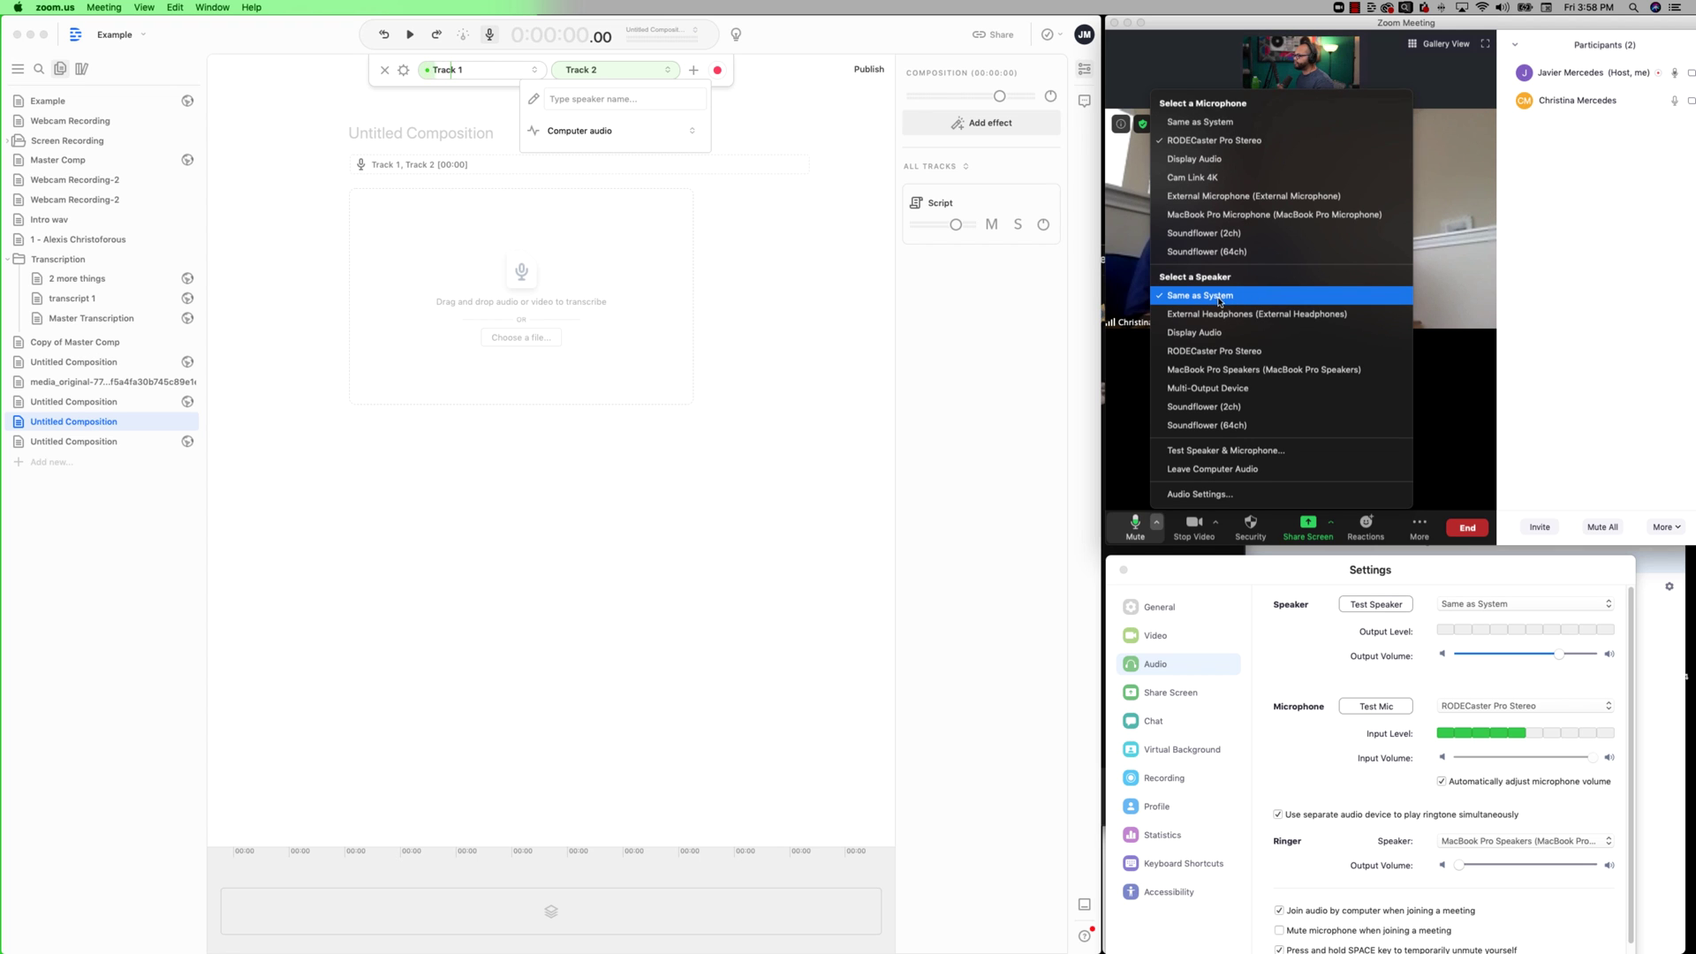
pyautogui.click(1222, 305)
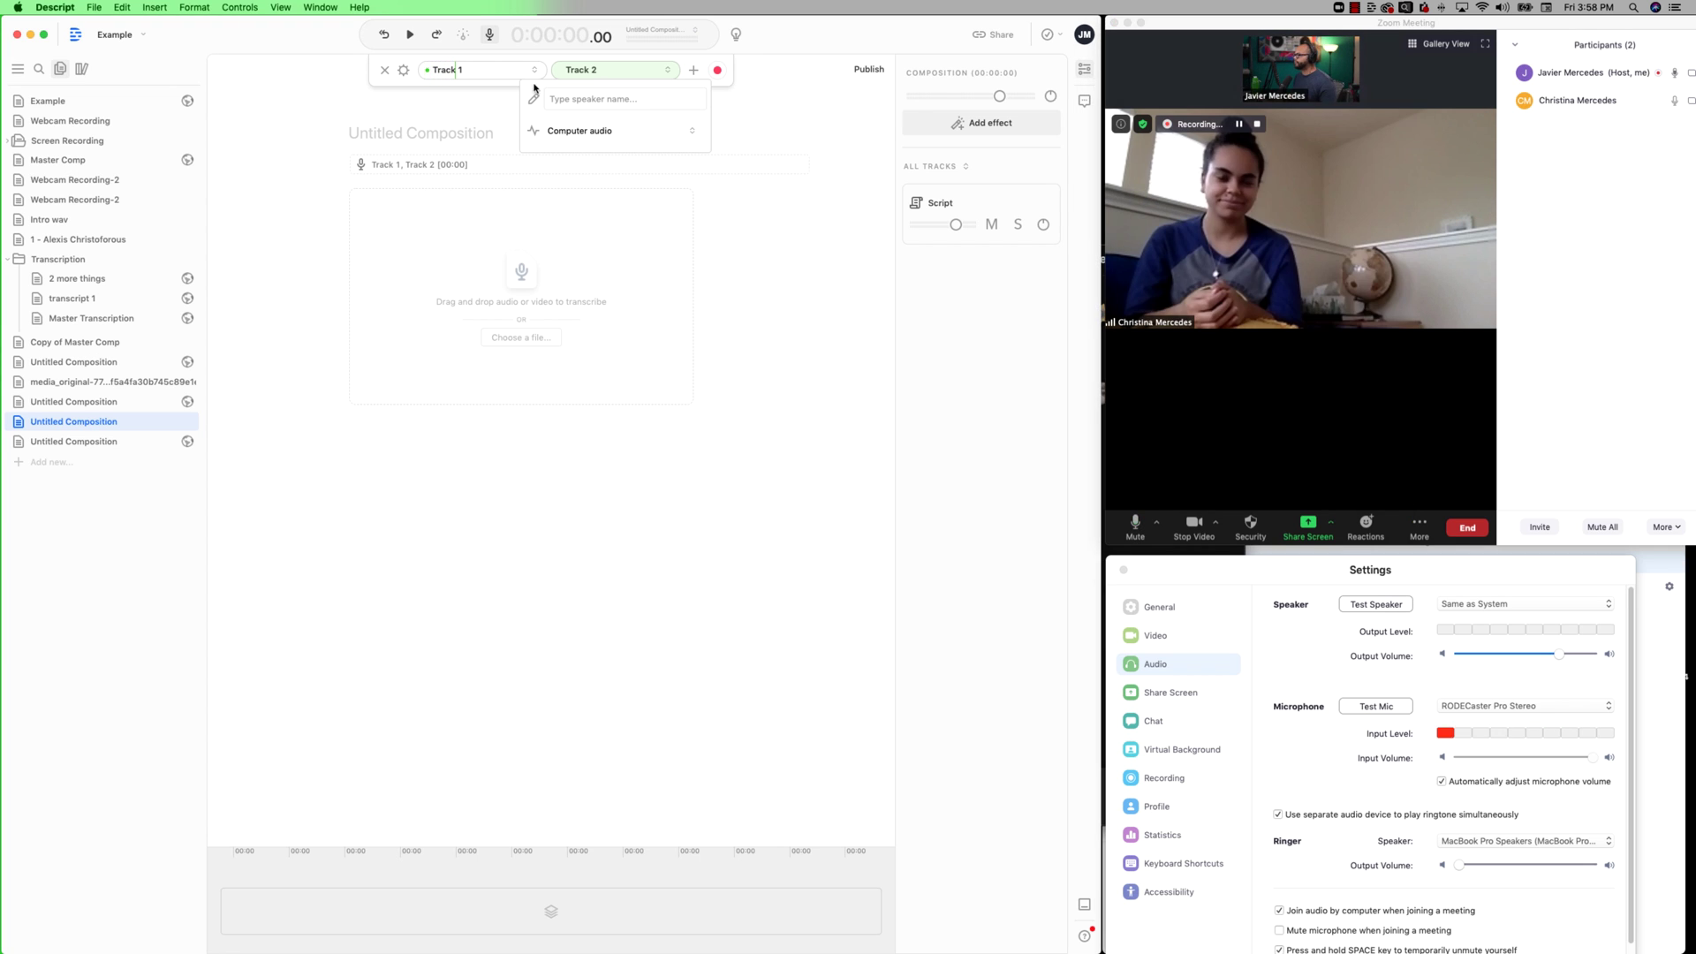
pyautogui.click(579, 131)
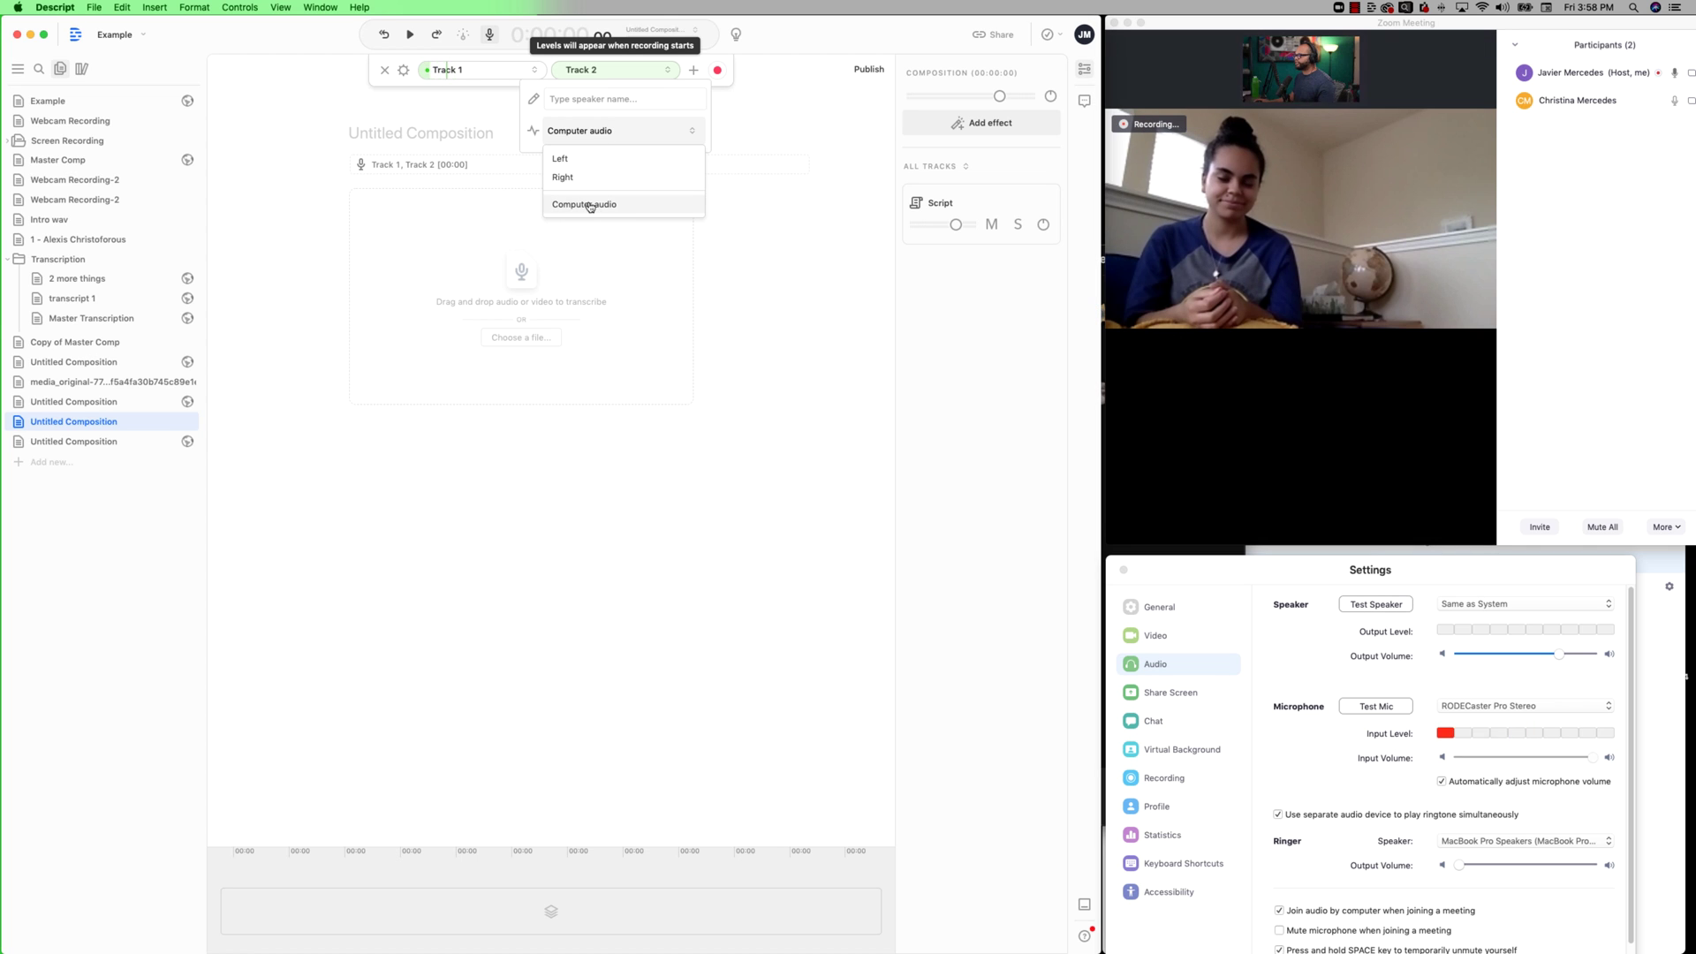
pyautogui.click(734, 129)
pyautogui.click(717, 71)
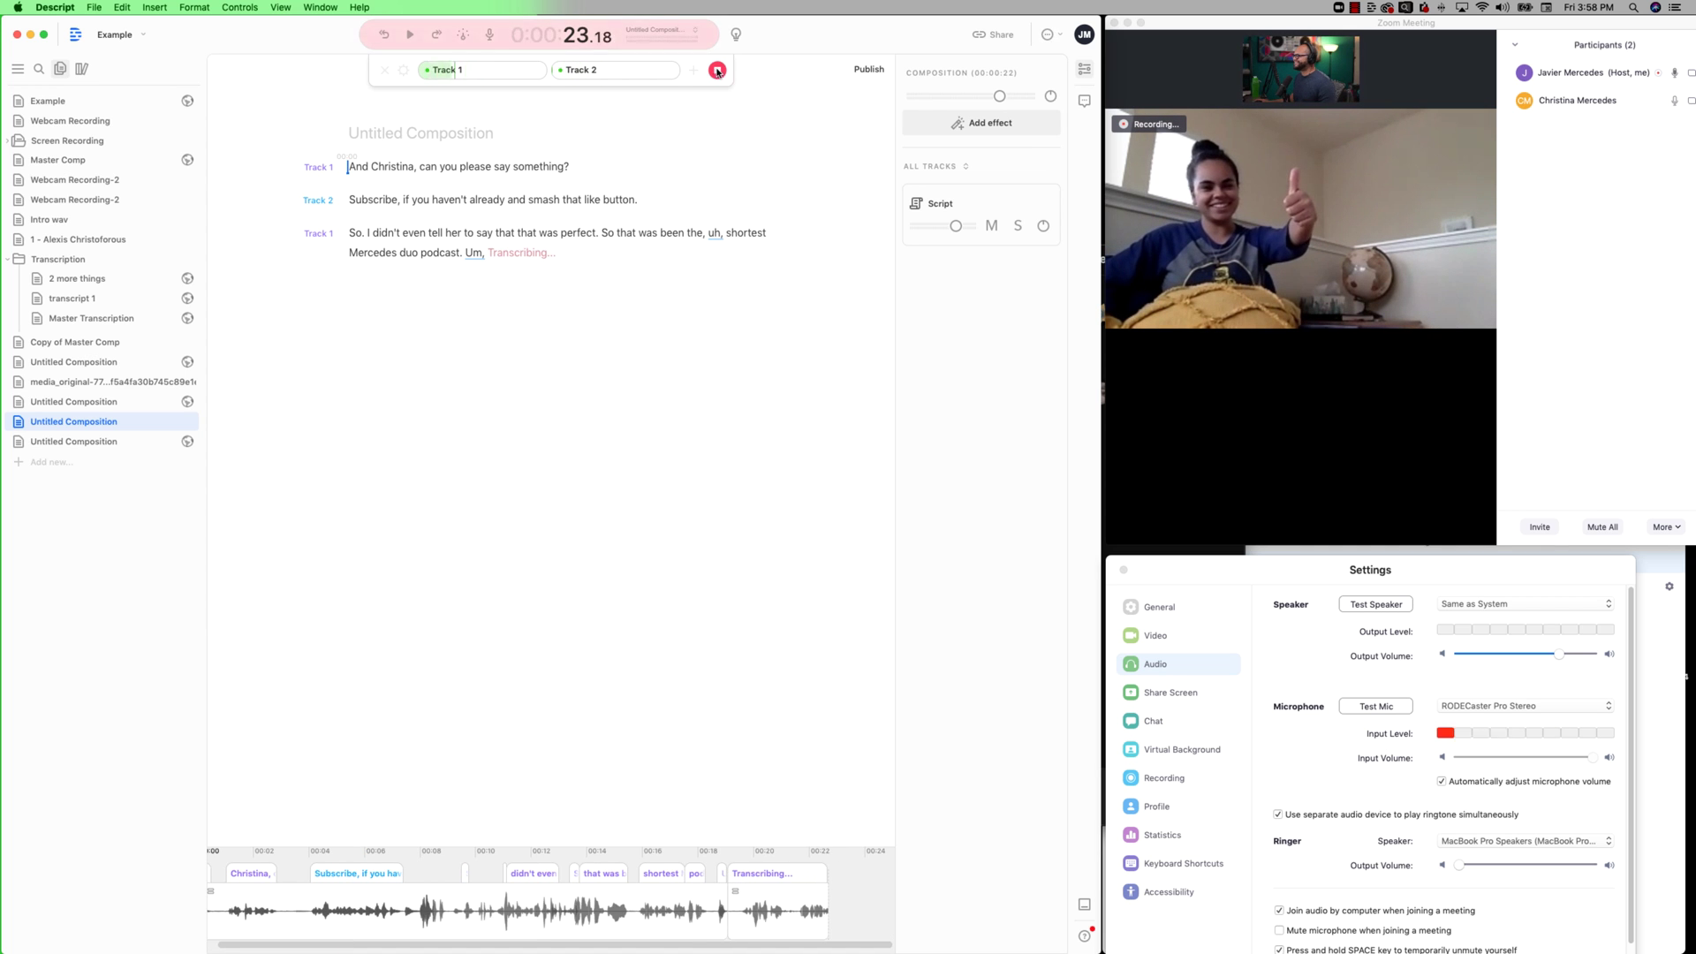
# Step: Stop the two-track recording and open the sequence to view both tracks' waveforms
pyautogui.click(717, 70)
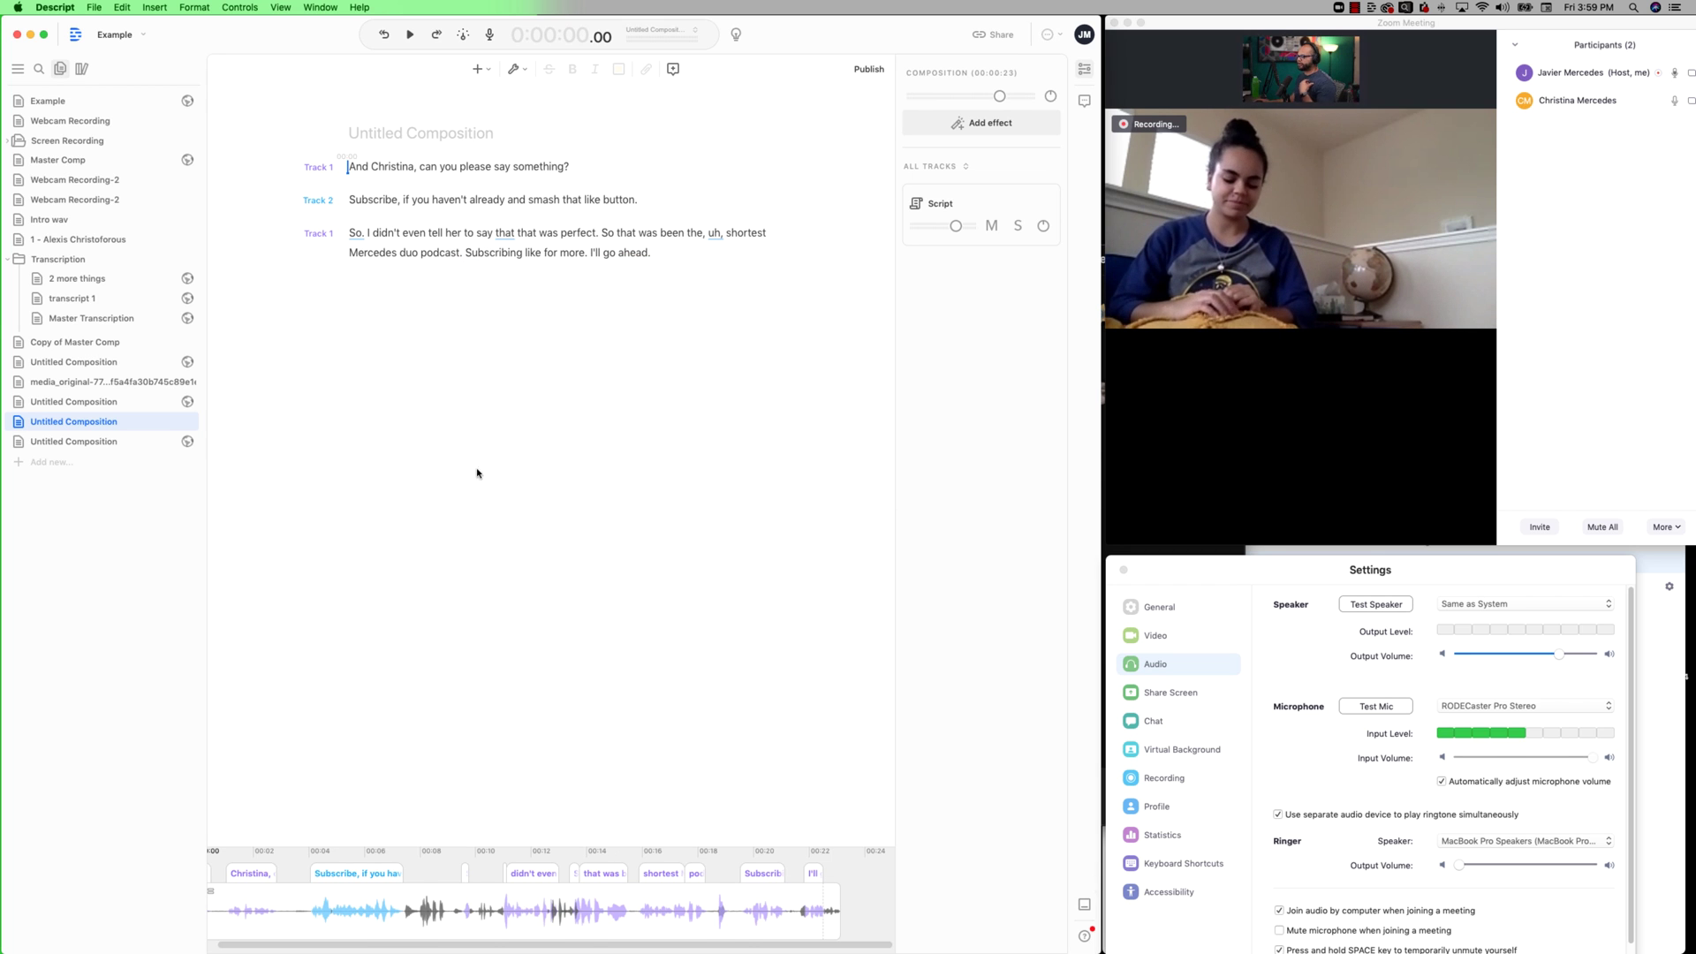
pyautogui.click(374, 897)
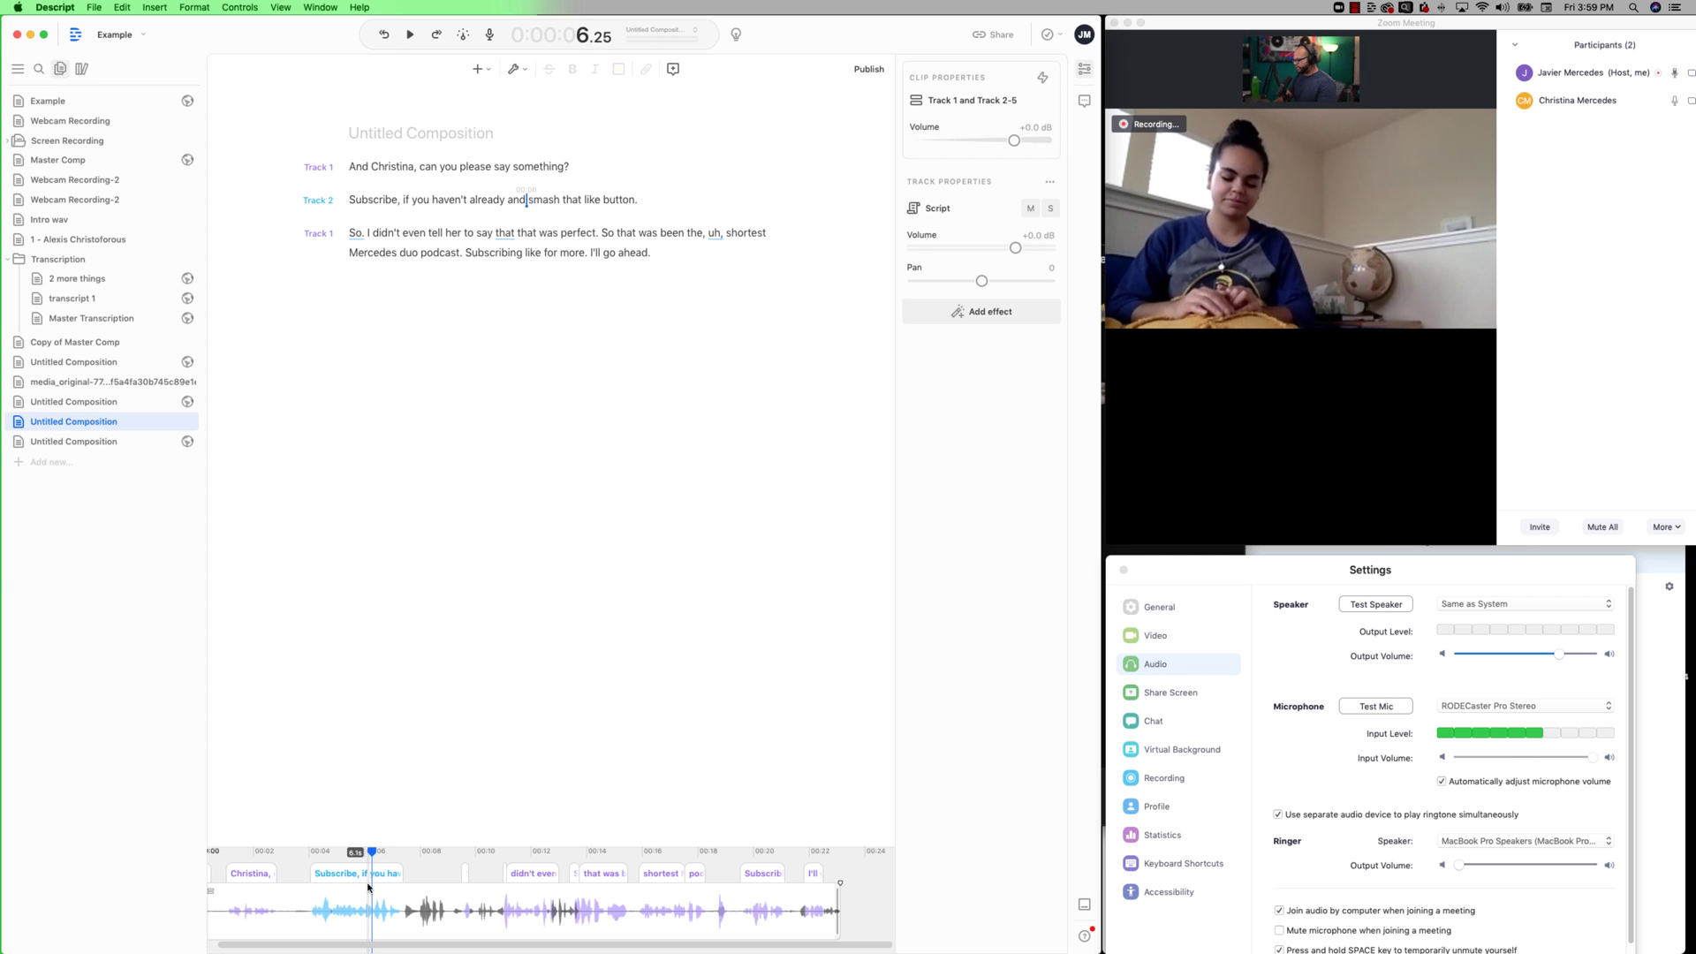
pyautogui.doubleClick(368, 887)
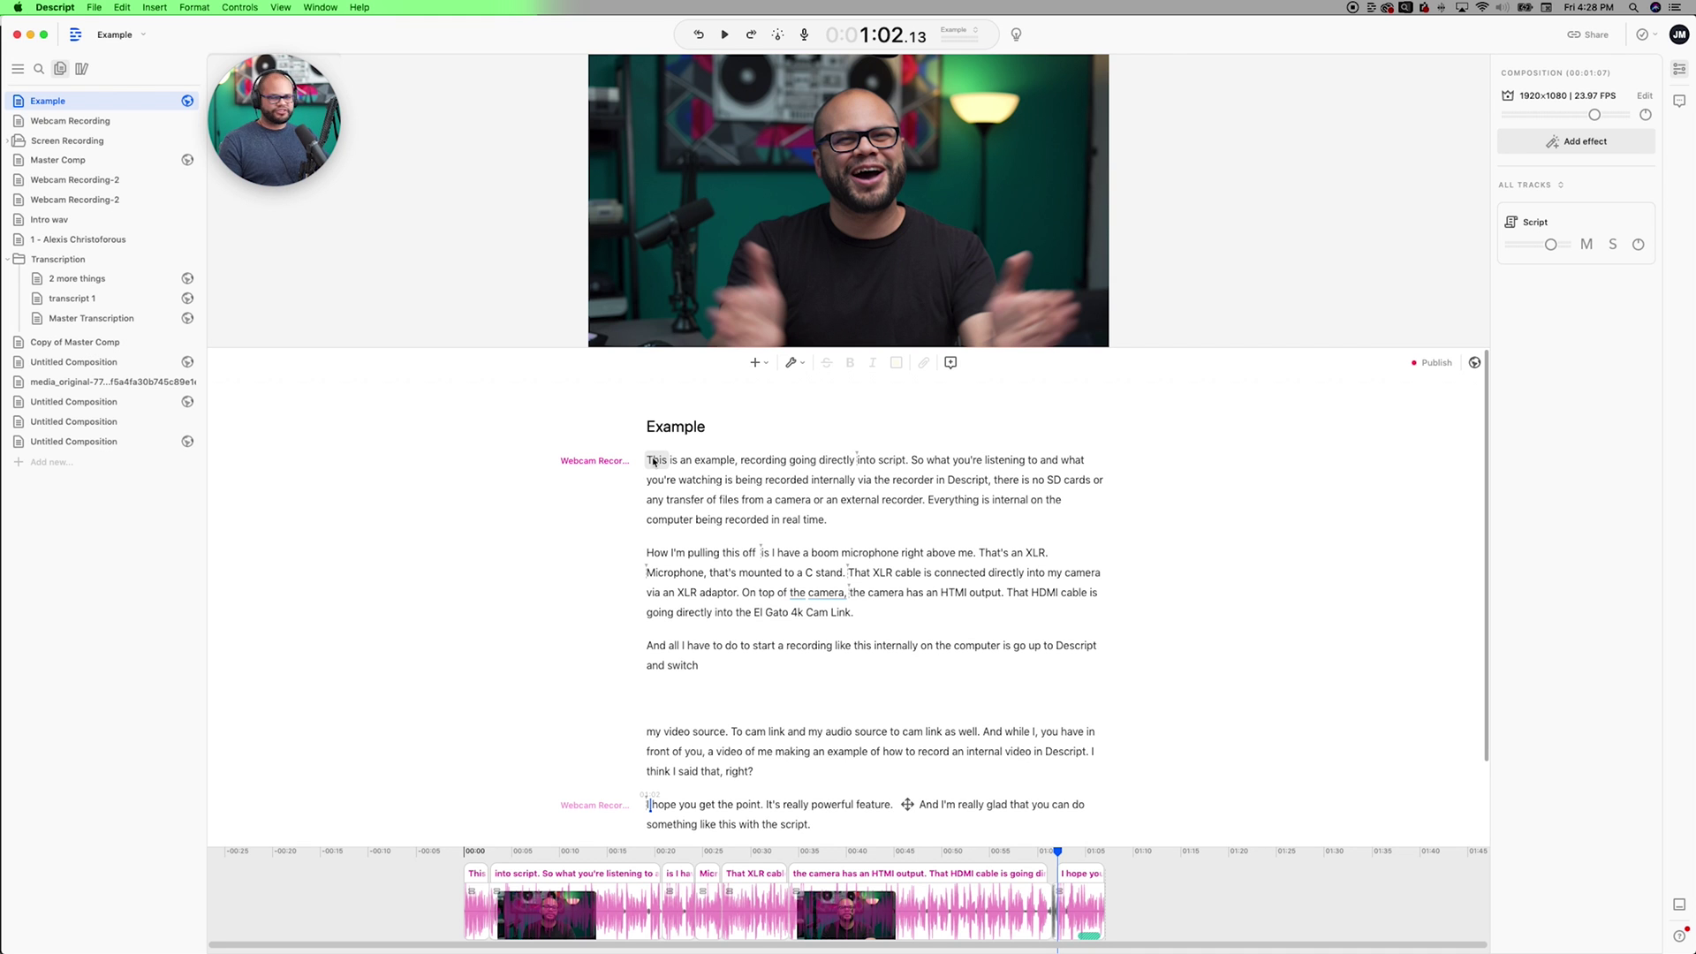
# Step: Select the whole Example script and add Fancy Captions to it
pyautogui.moveTo(649, 461); pyautogui.dragTo(874, 758)
pyautogui.scroll(2, 874, 758)
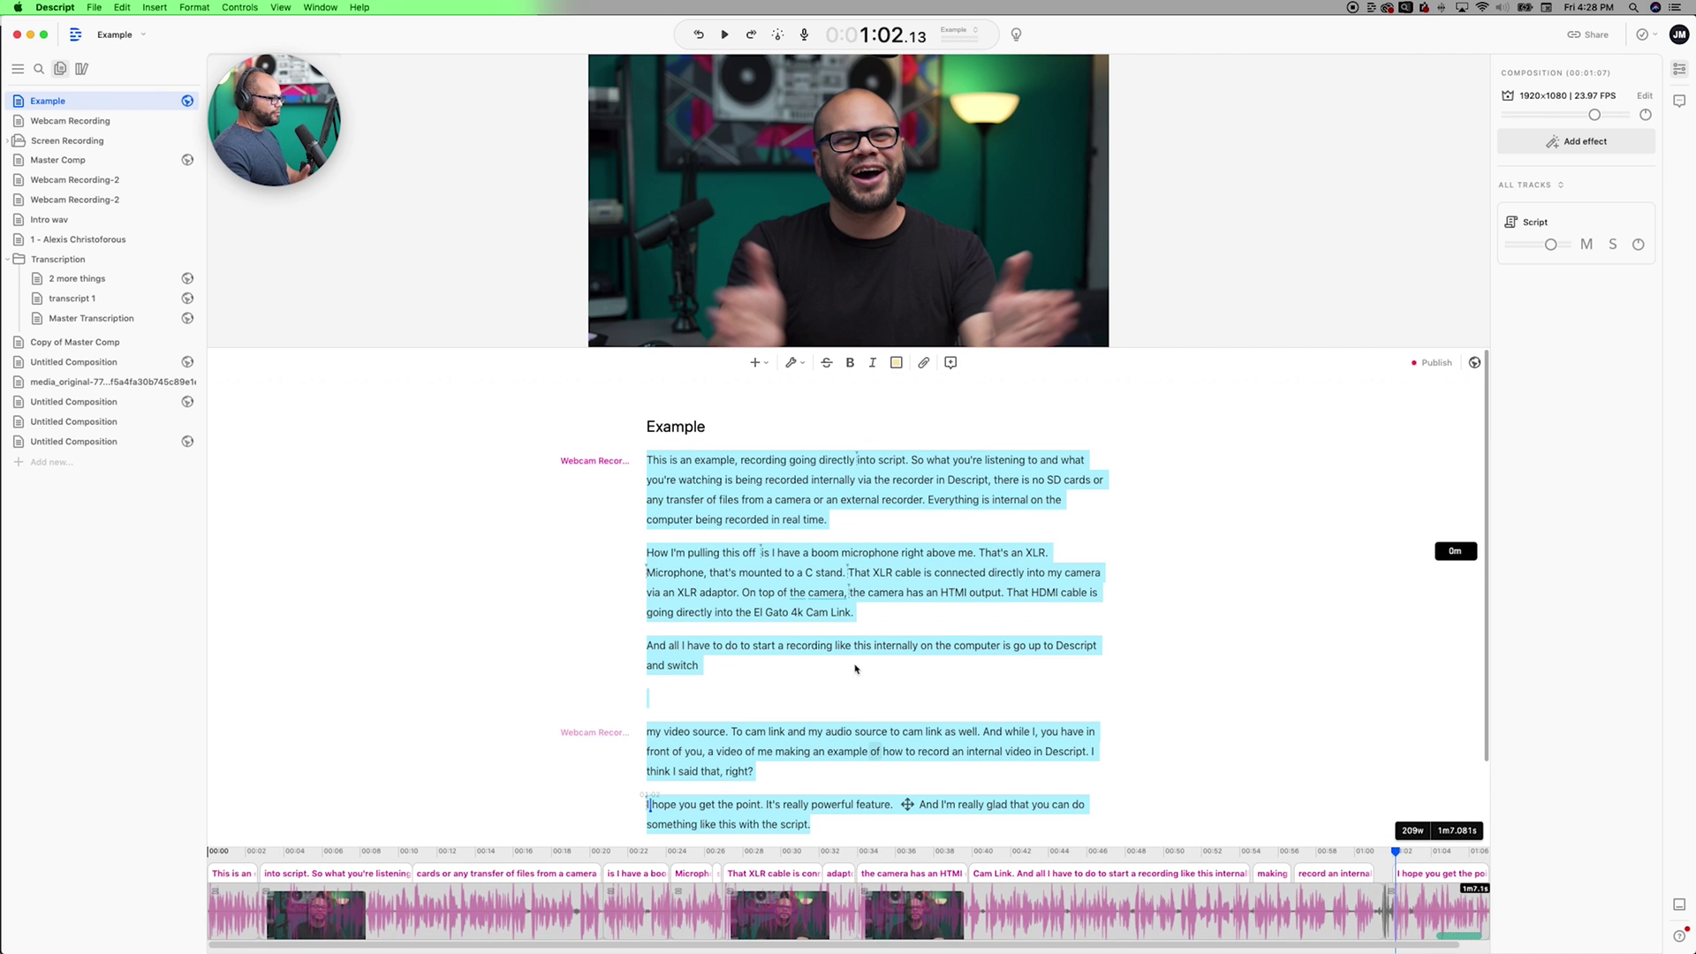
pyautogui.click(756, 364)
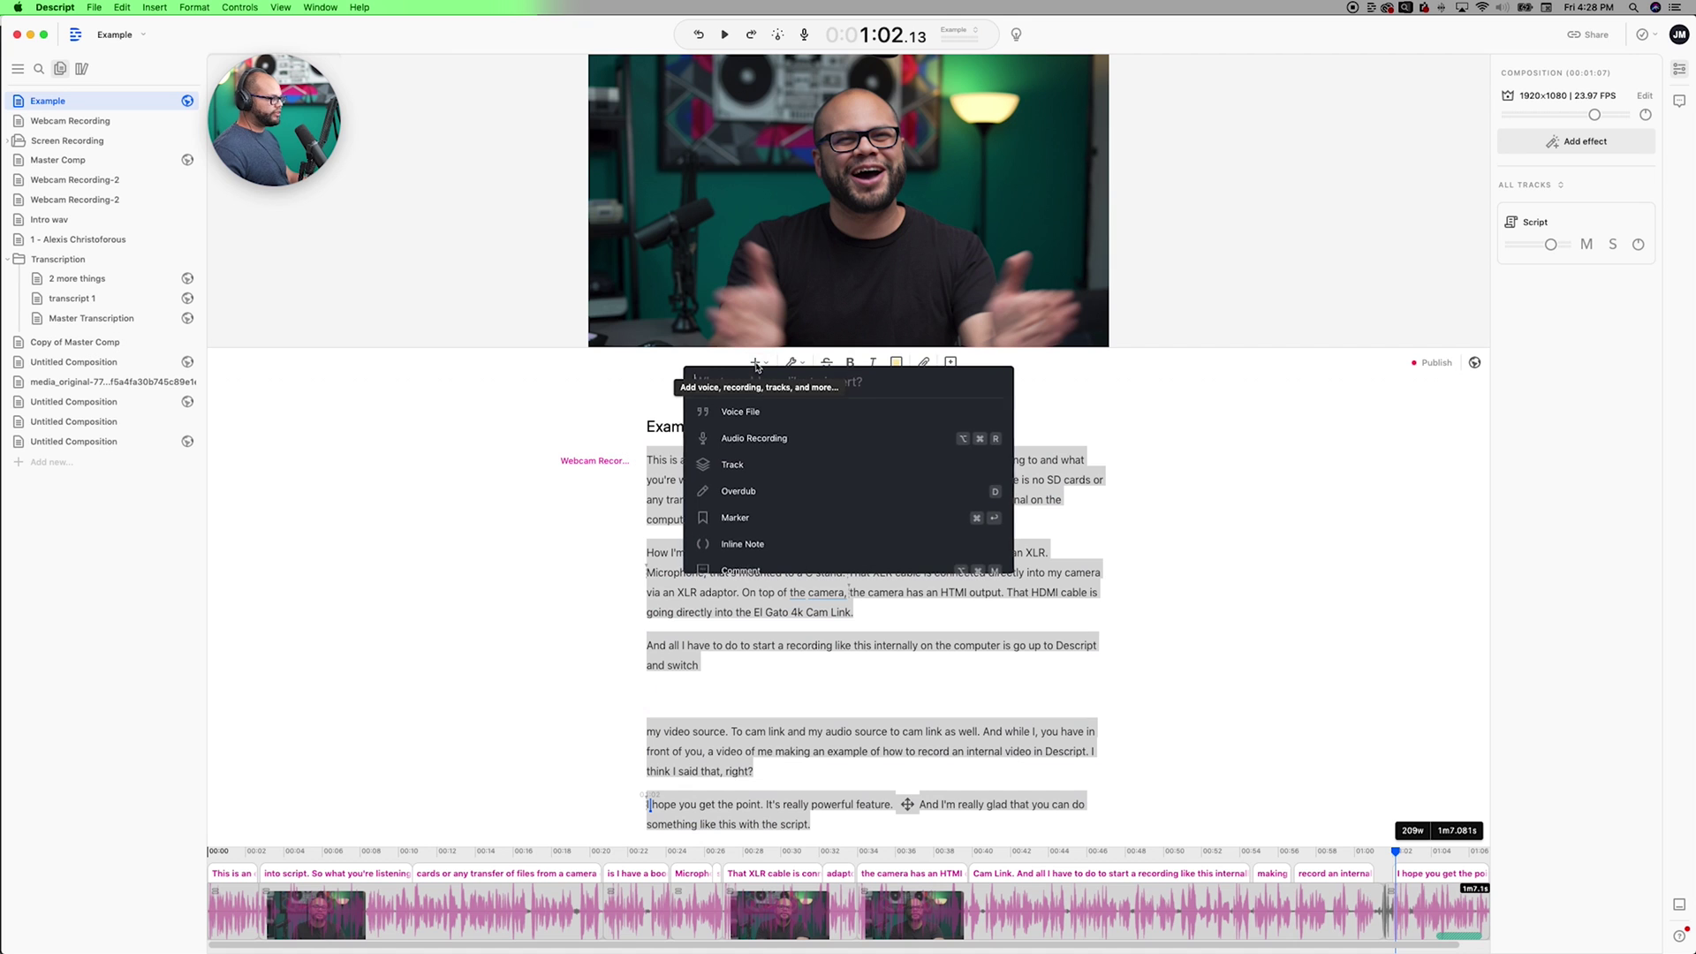
pyautogui.scroll(-5, 764, 459)
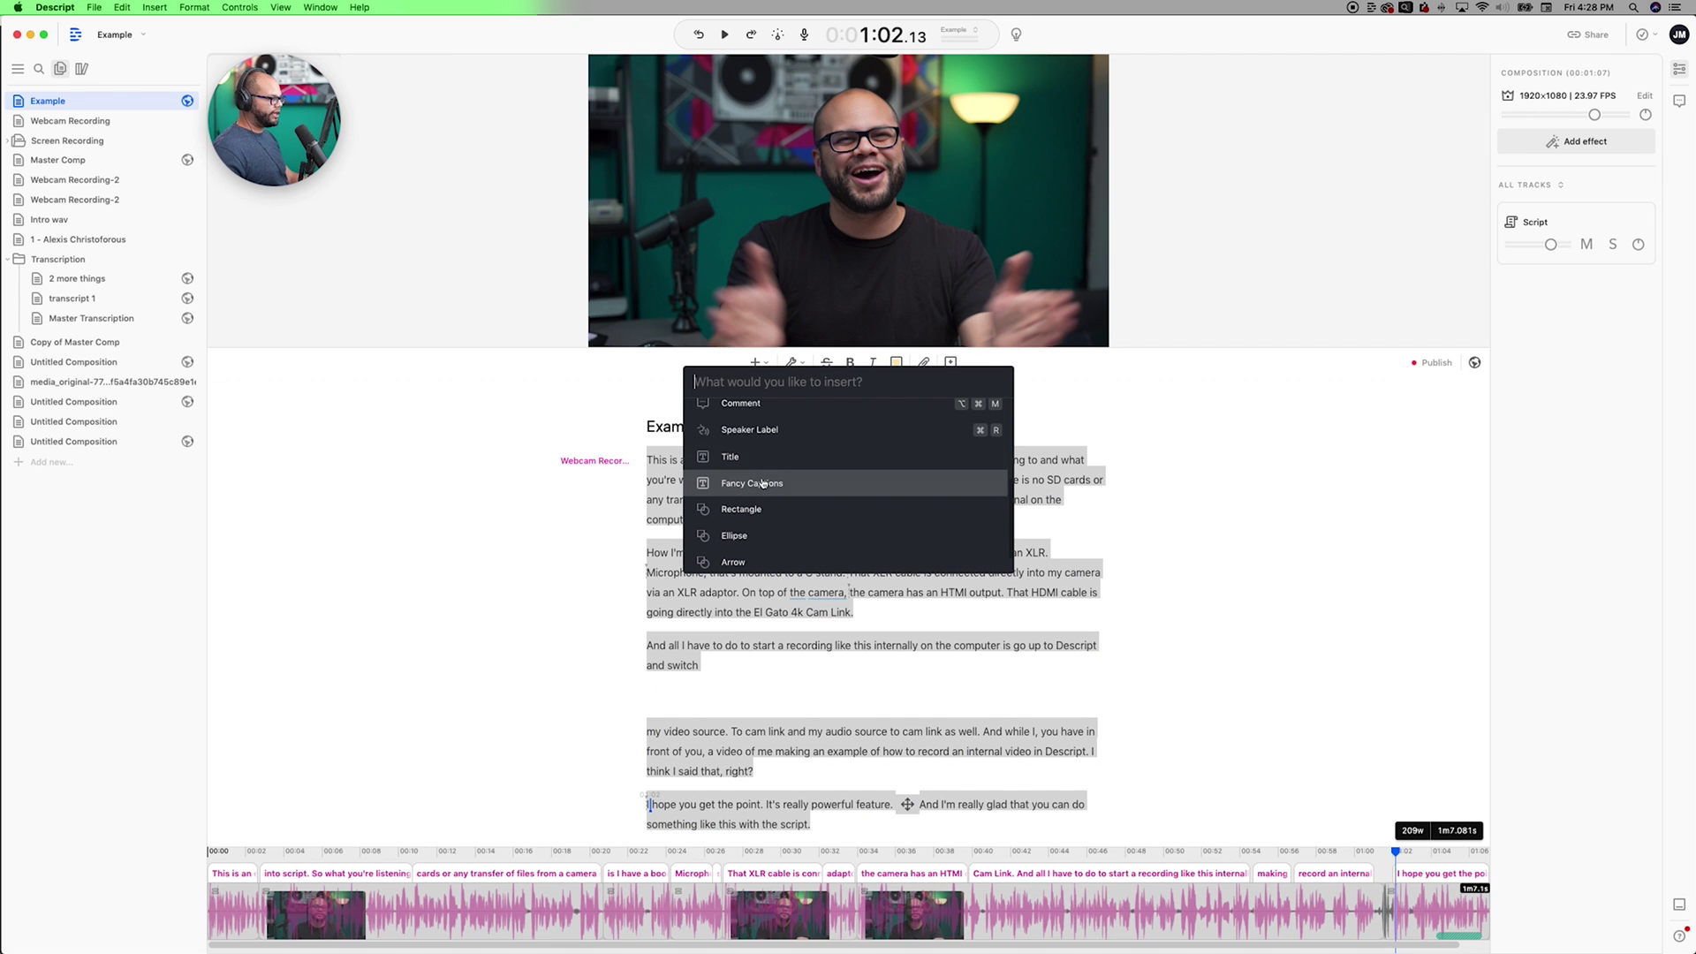
pyautogui.click(761, 483)
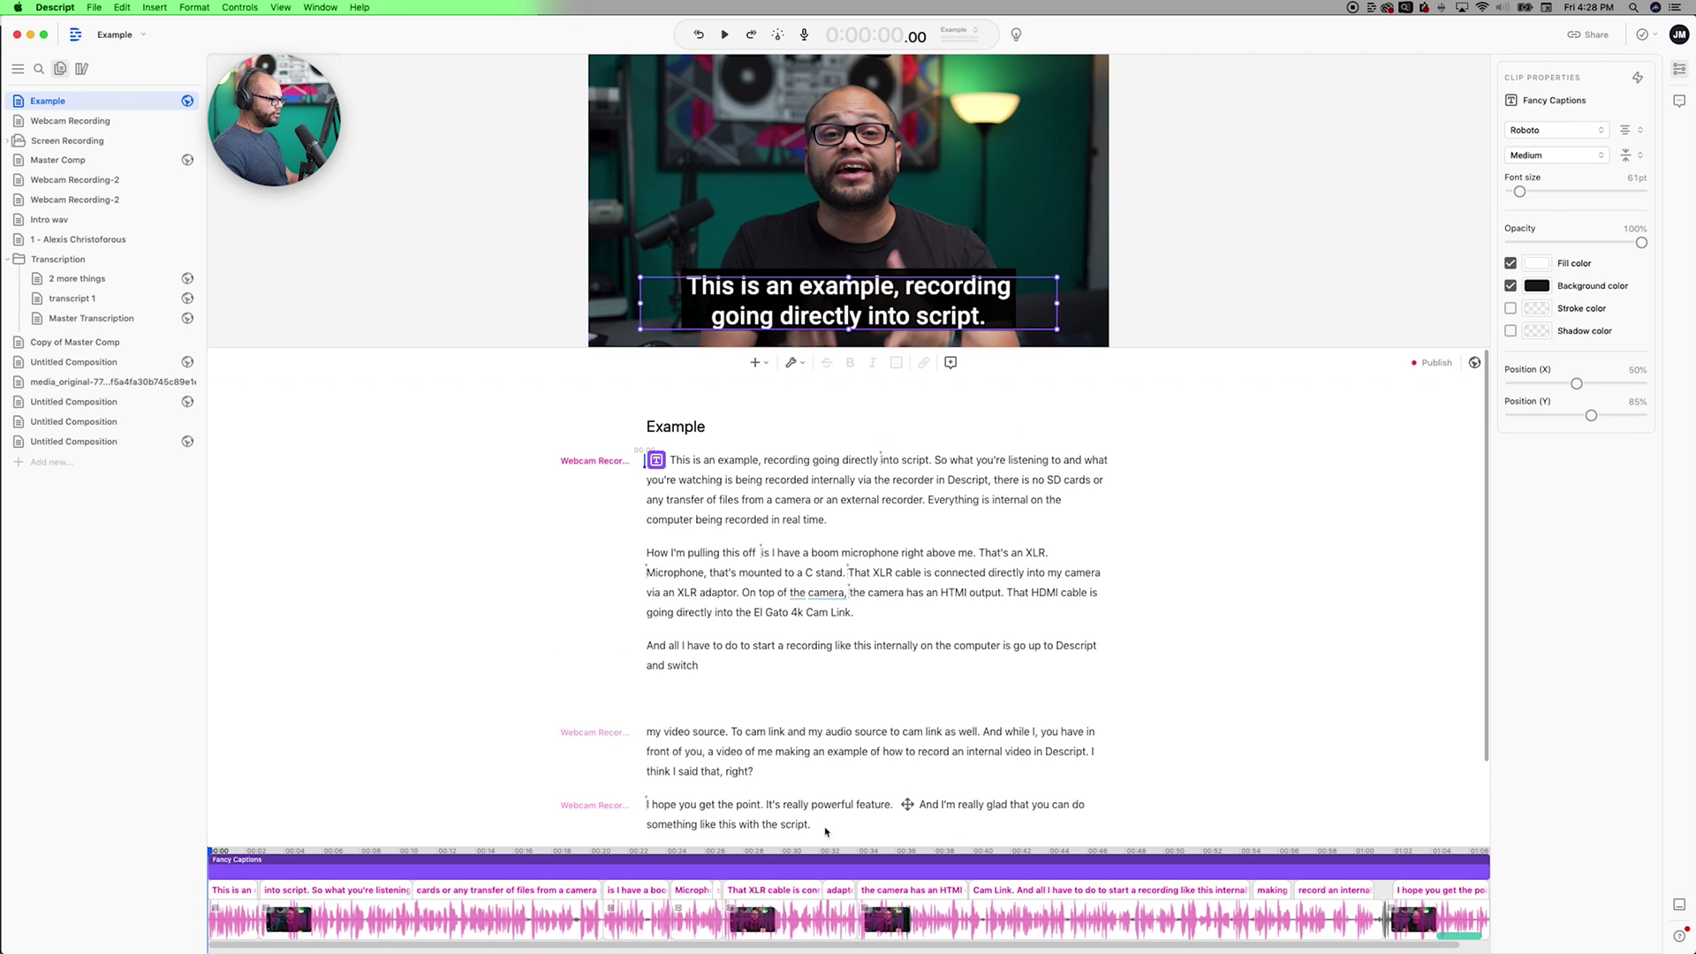
# Step: Keep the Medium weight, shrink the caption font to 44pt, and preview playback
pyautogui.scroll(-5, 1181, 915)
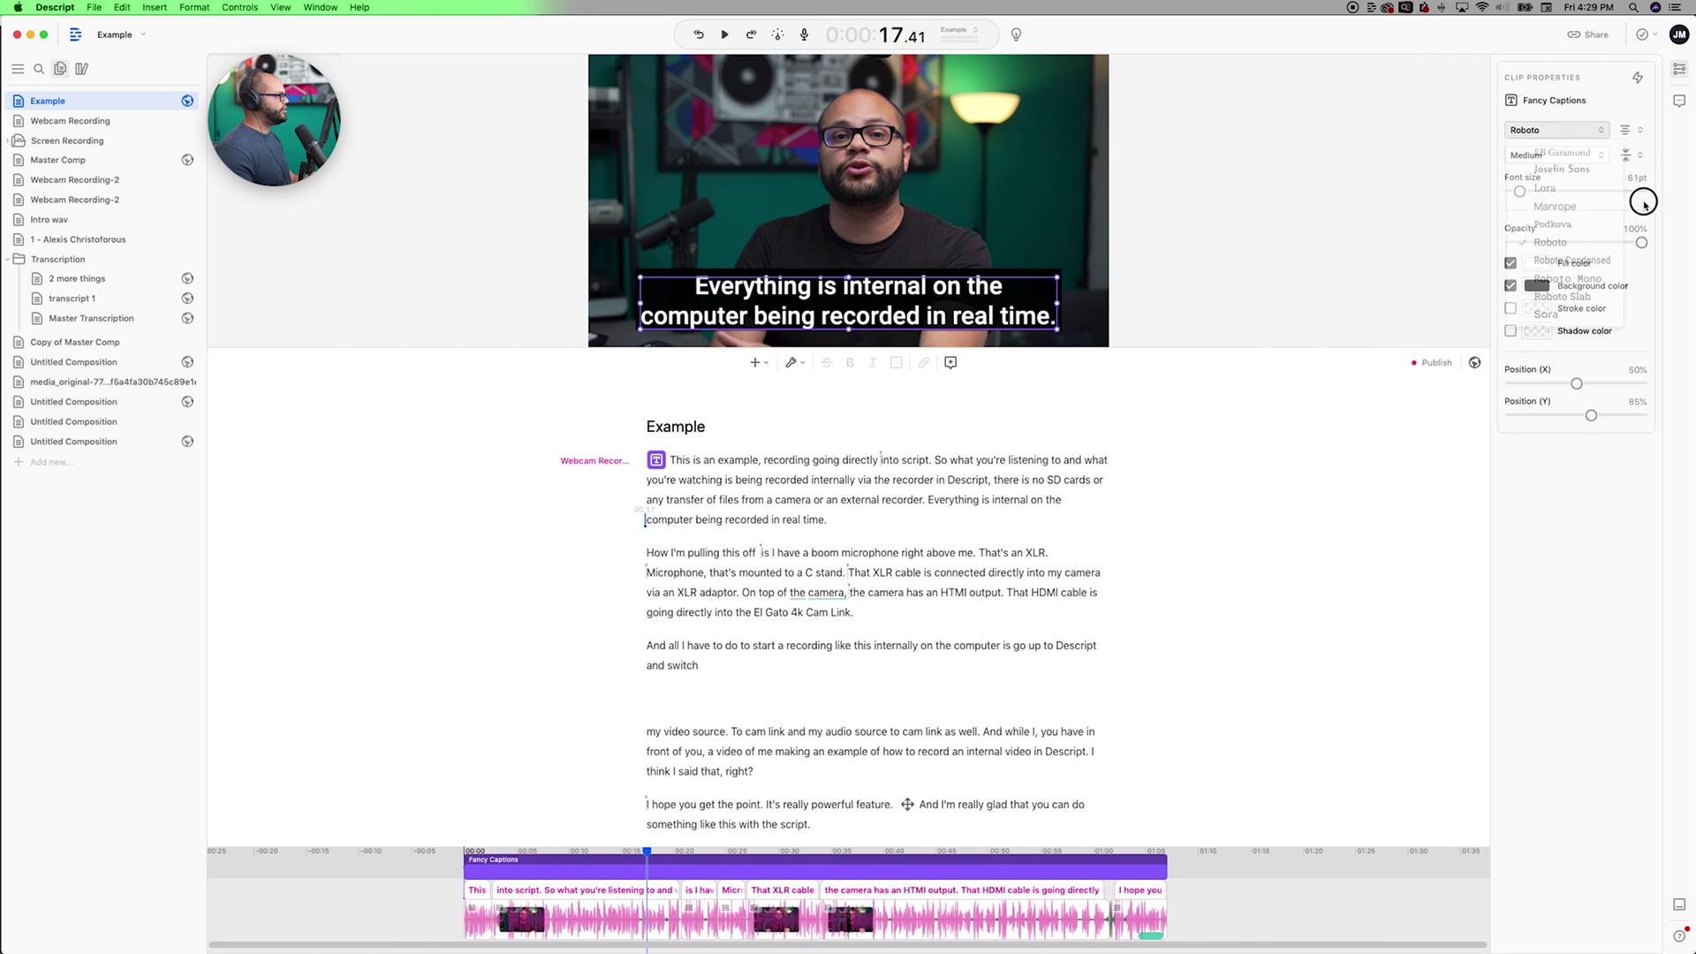
pyautogui.click(1548, 156)
pyautogui.click(1534, 195)
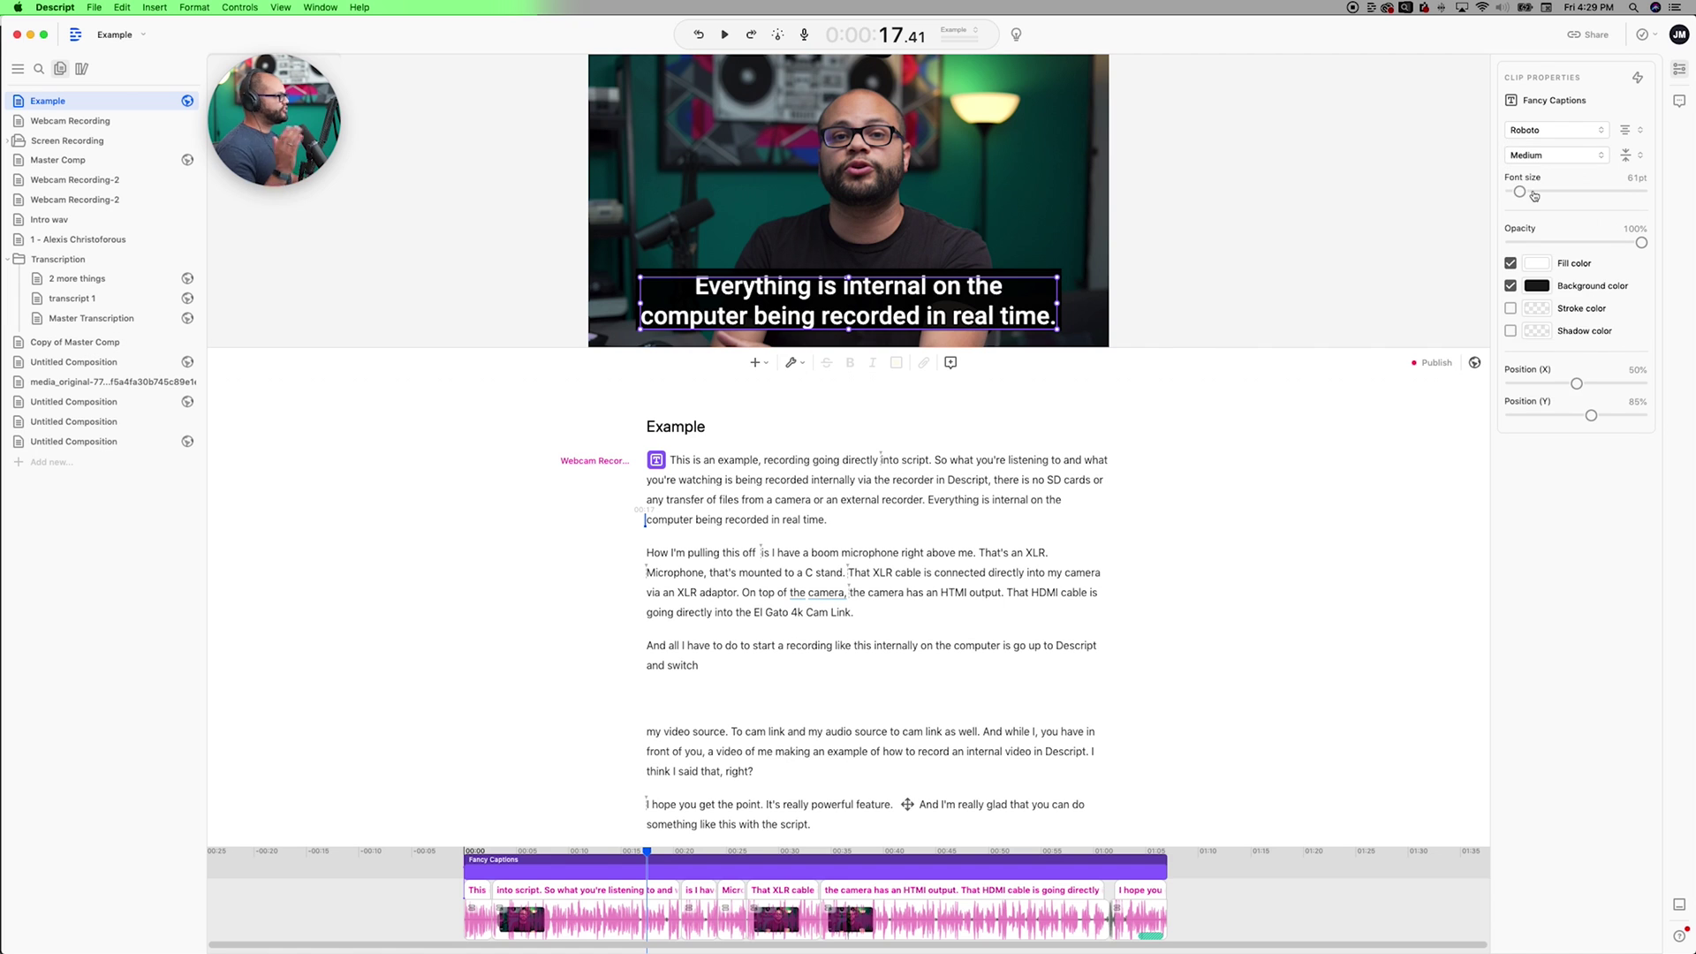
pyautogui.moveTo(1522, 195); pyautogui.dragTo(1517, 195)
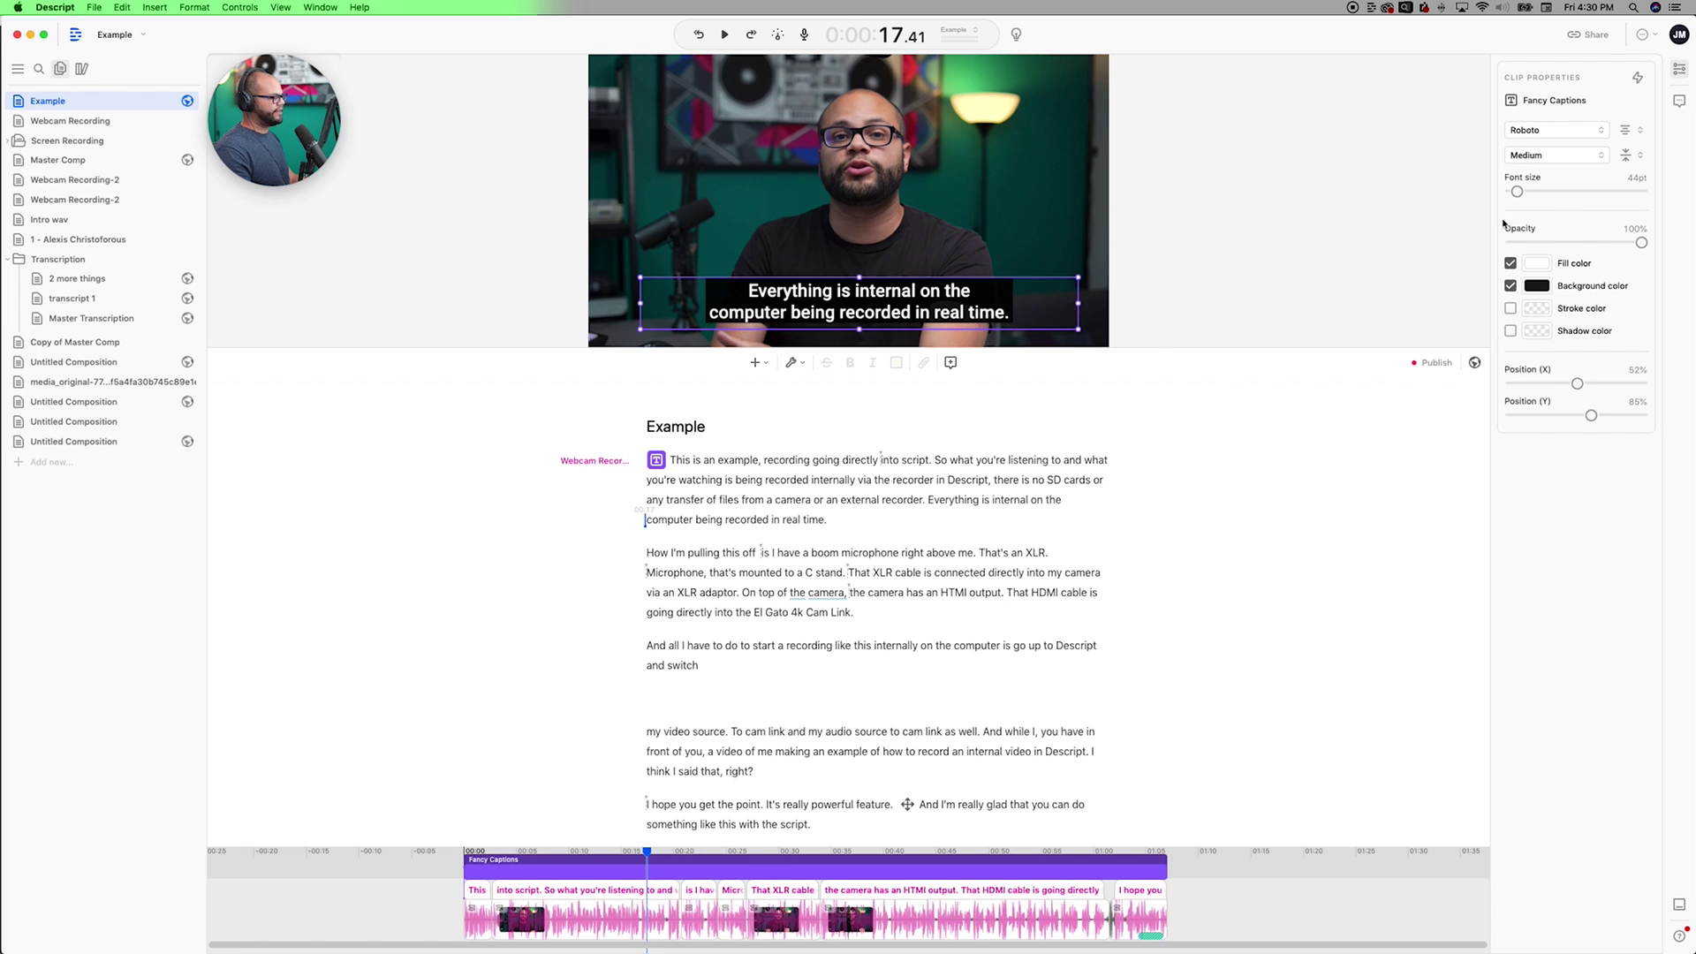
pyautogui.press('space')
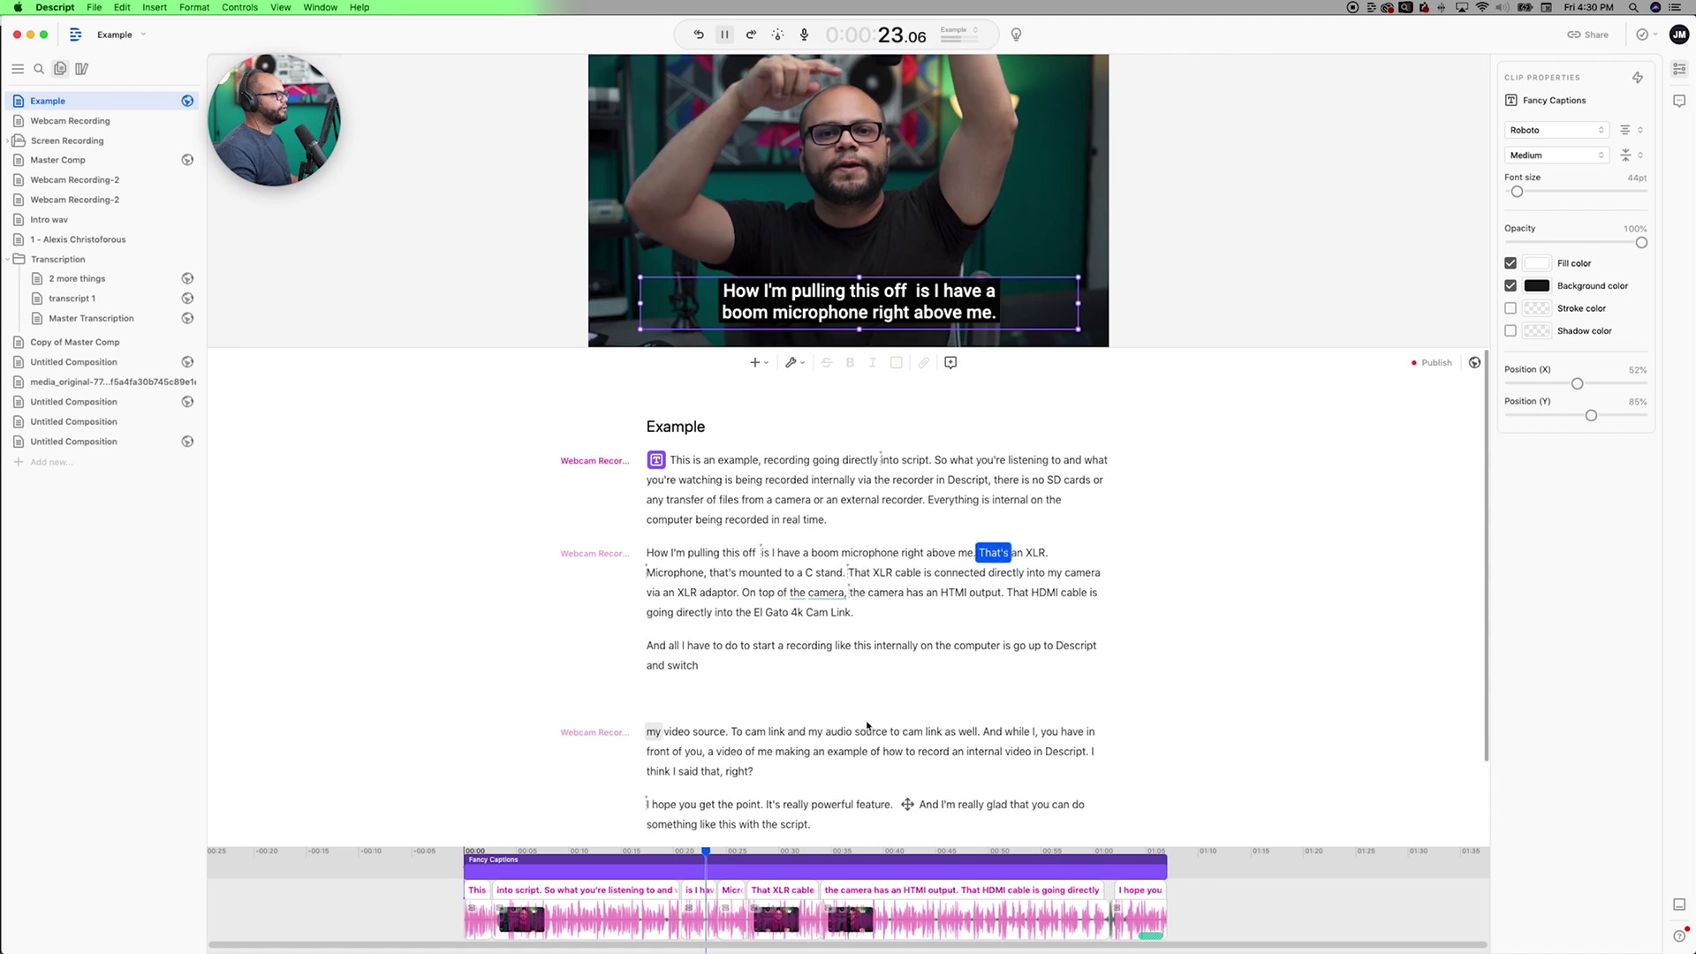
pyautogui.press('space')
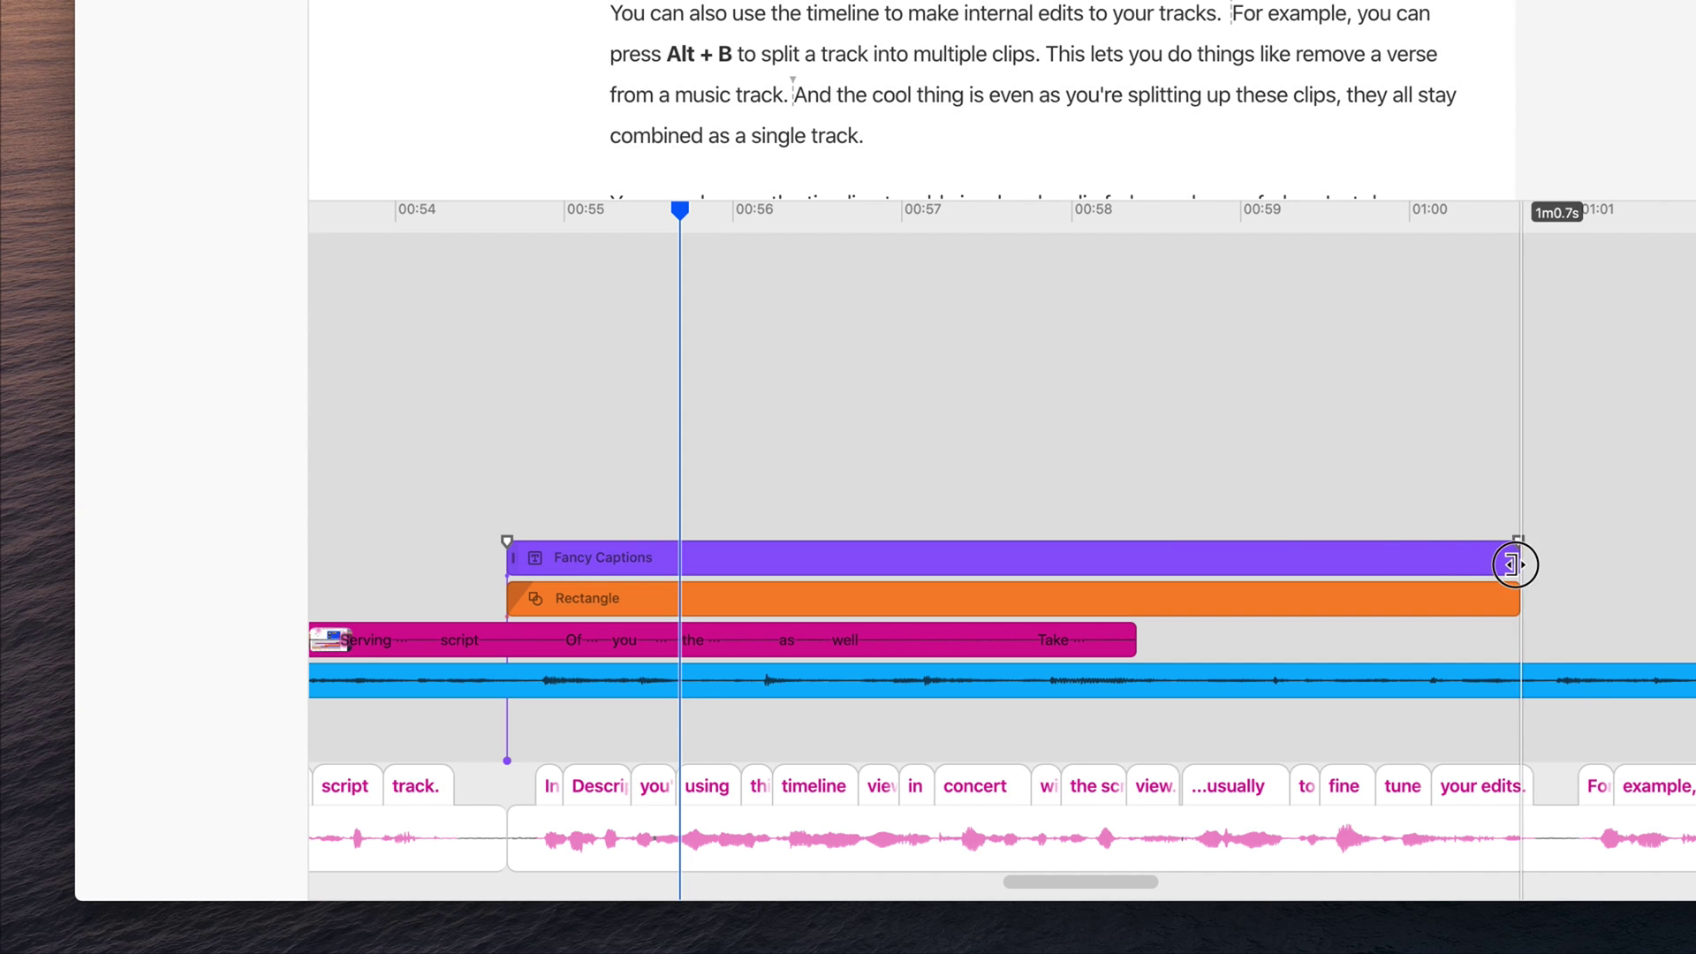
# Step: Shorten the purple clip, split the blue audio clip twice, and adjust the caption clip's start
pyautogui.moveTo(1518, 560); pyautogui.dragTo(1154, 560)
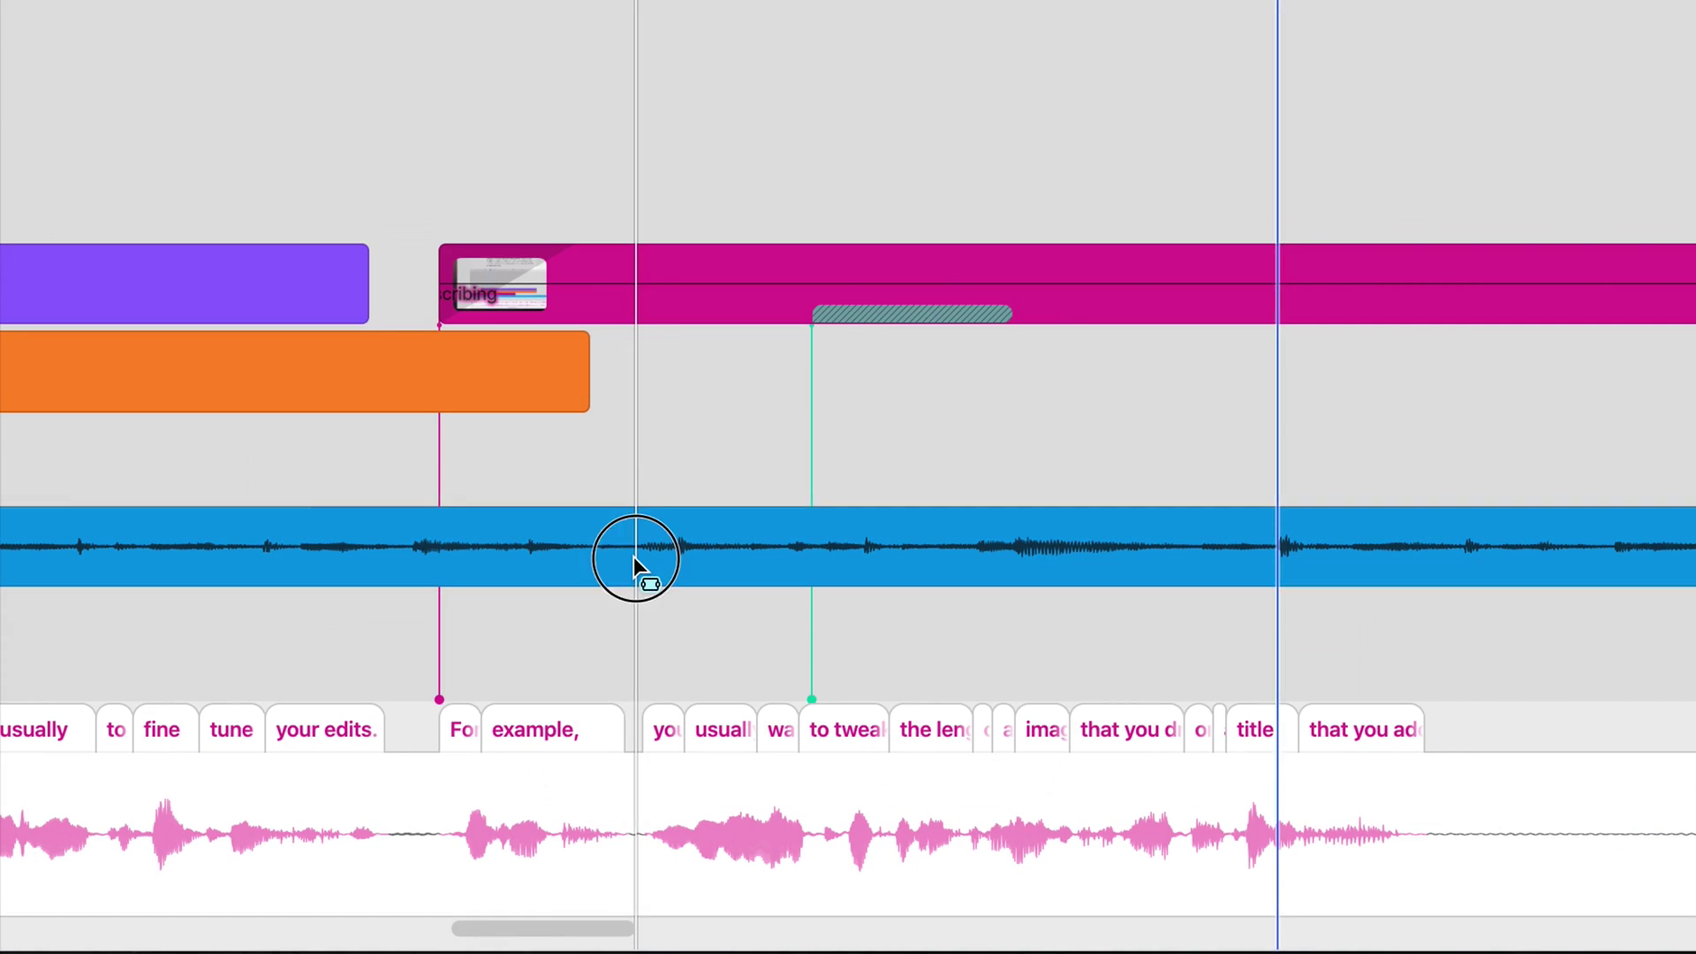
pyautogui.click(636, 556)
pyautogui.click(1267, 563)
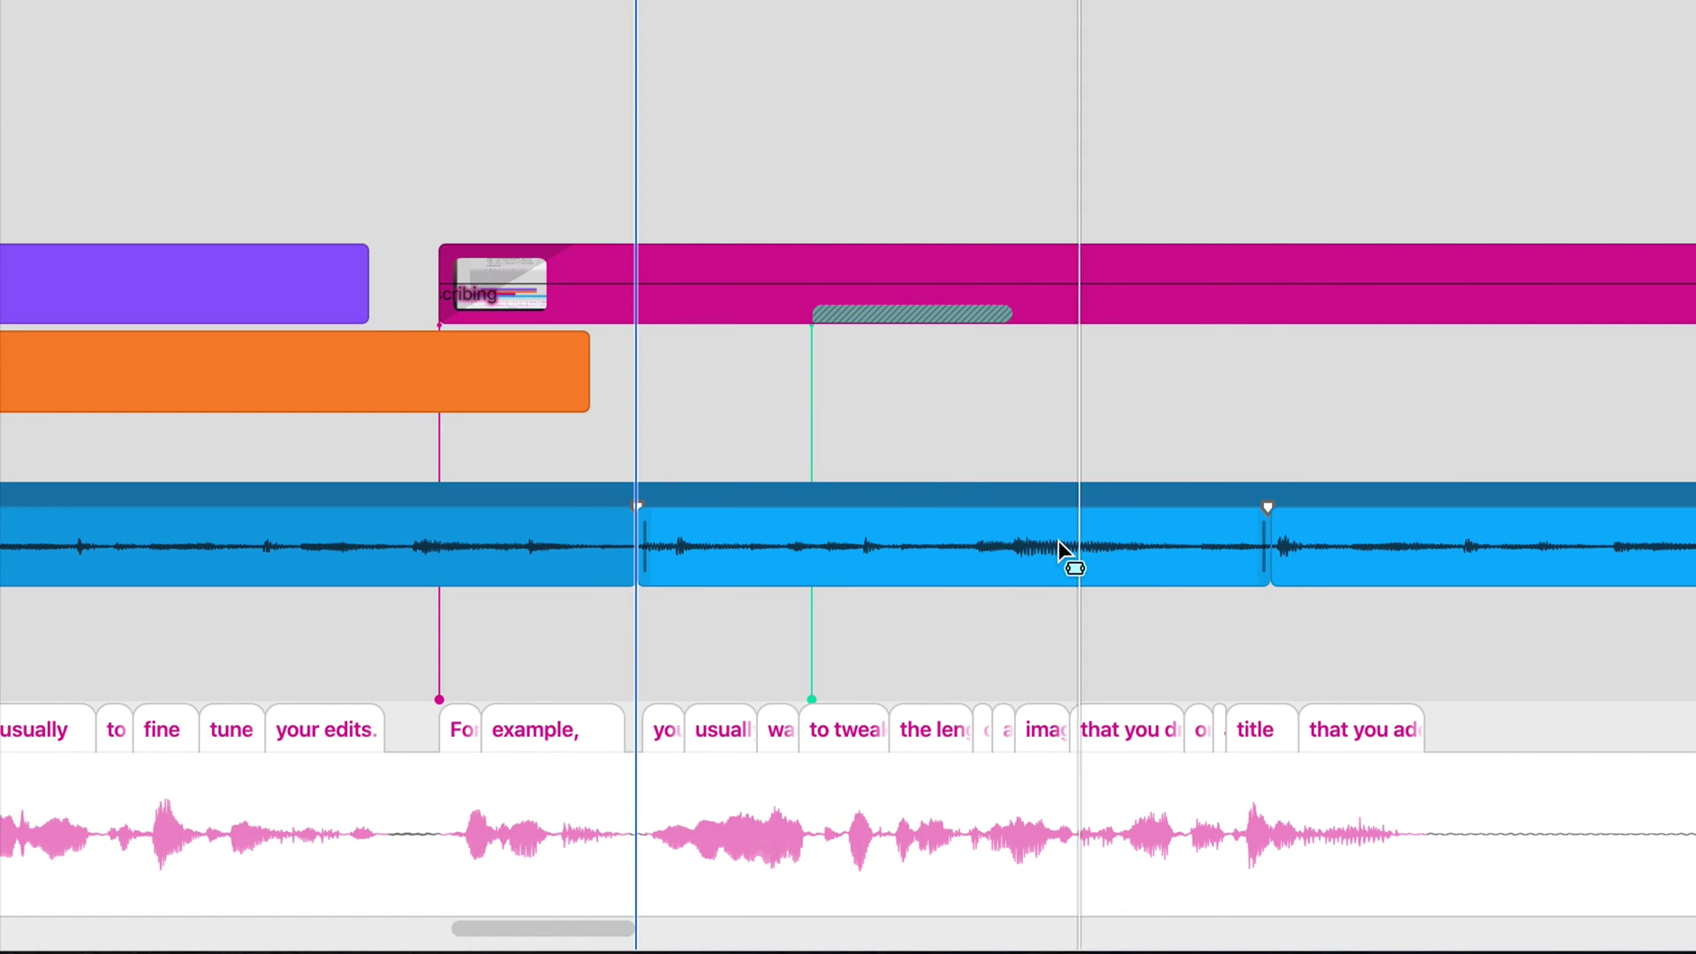
pyautogui.click(1058, 541)
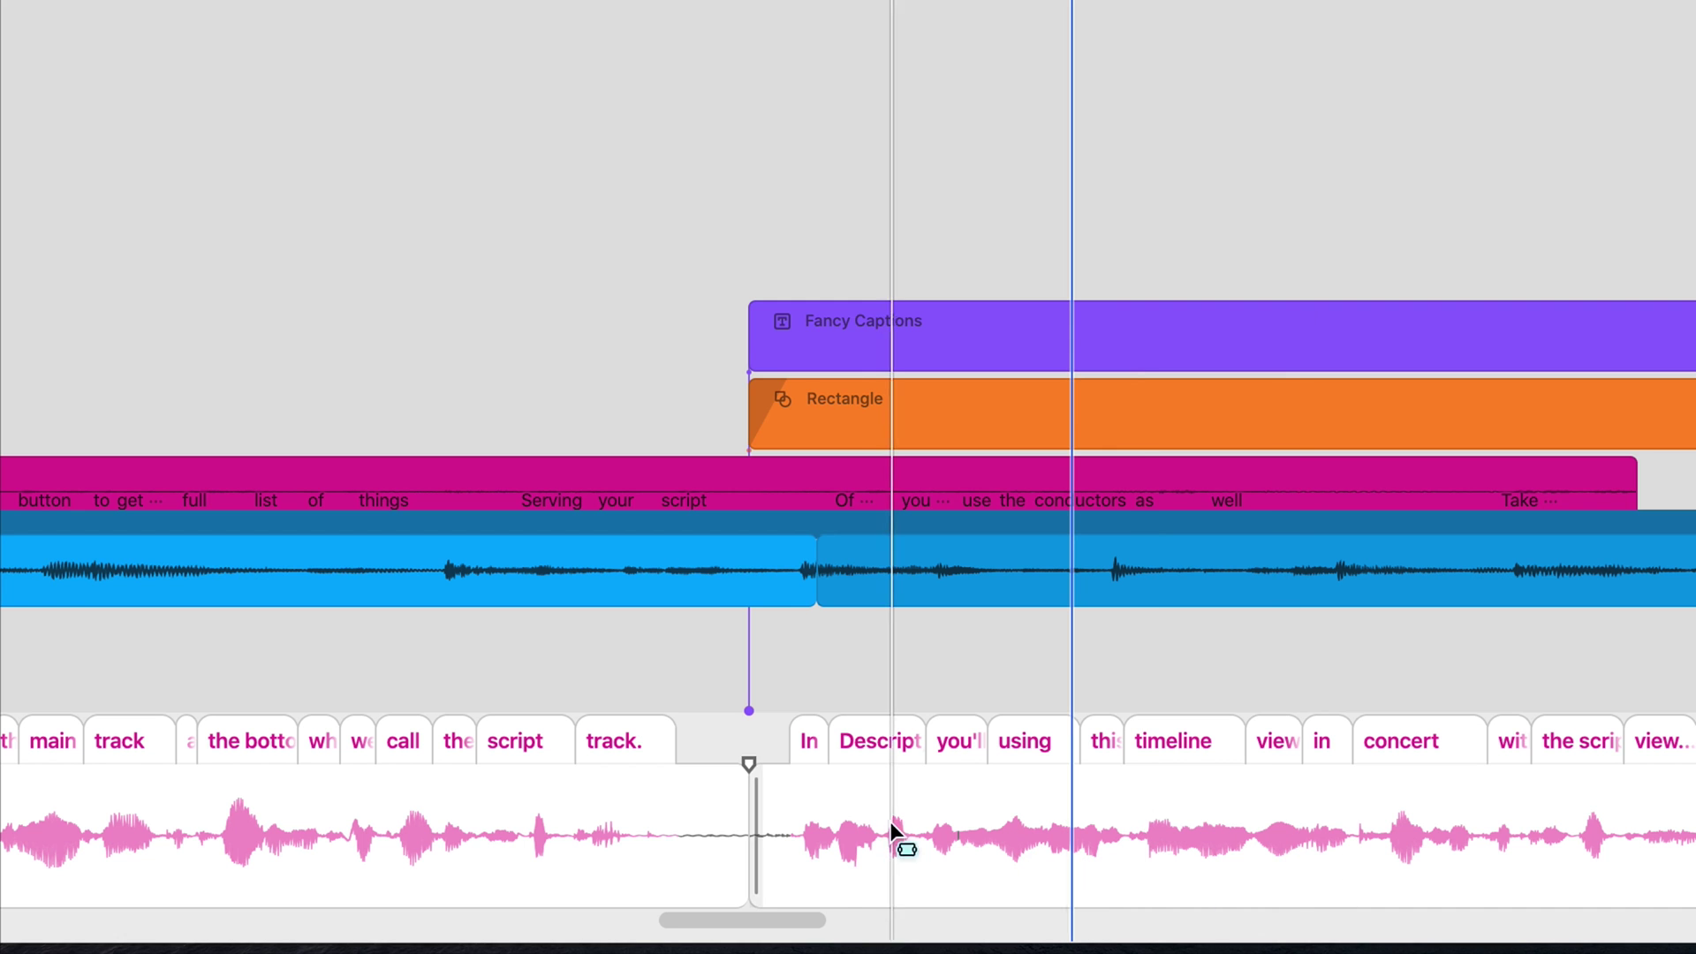
pyautogui.moveTo(747, 761); pyautogui.dragTo(707, 758)
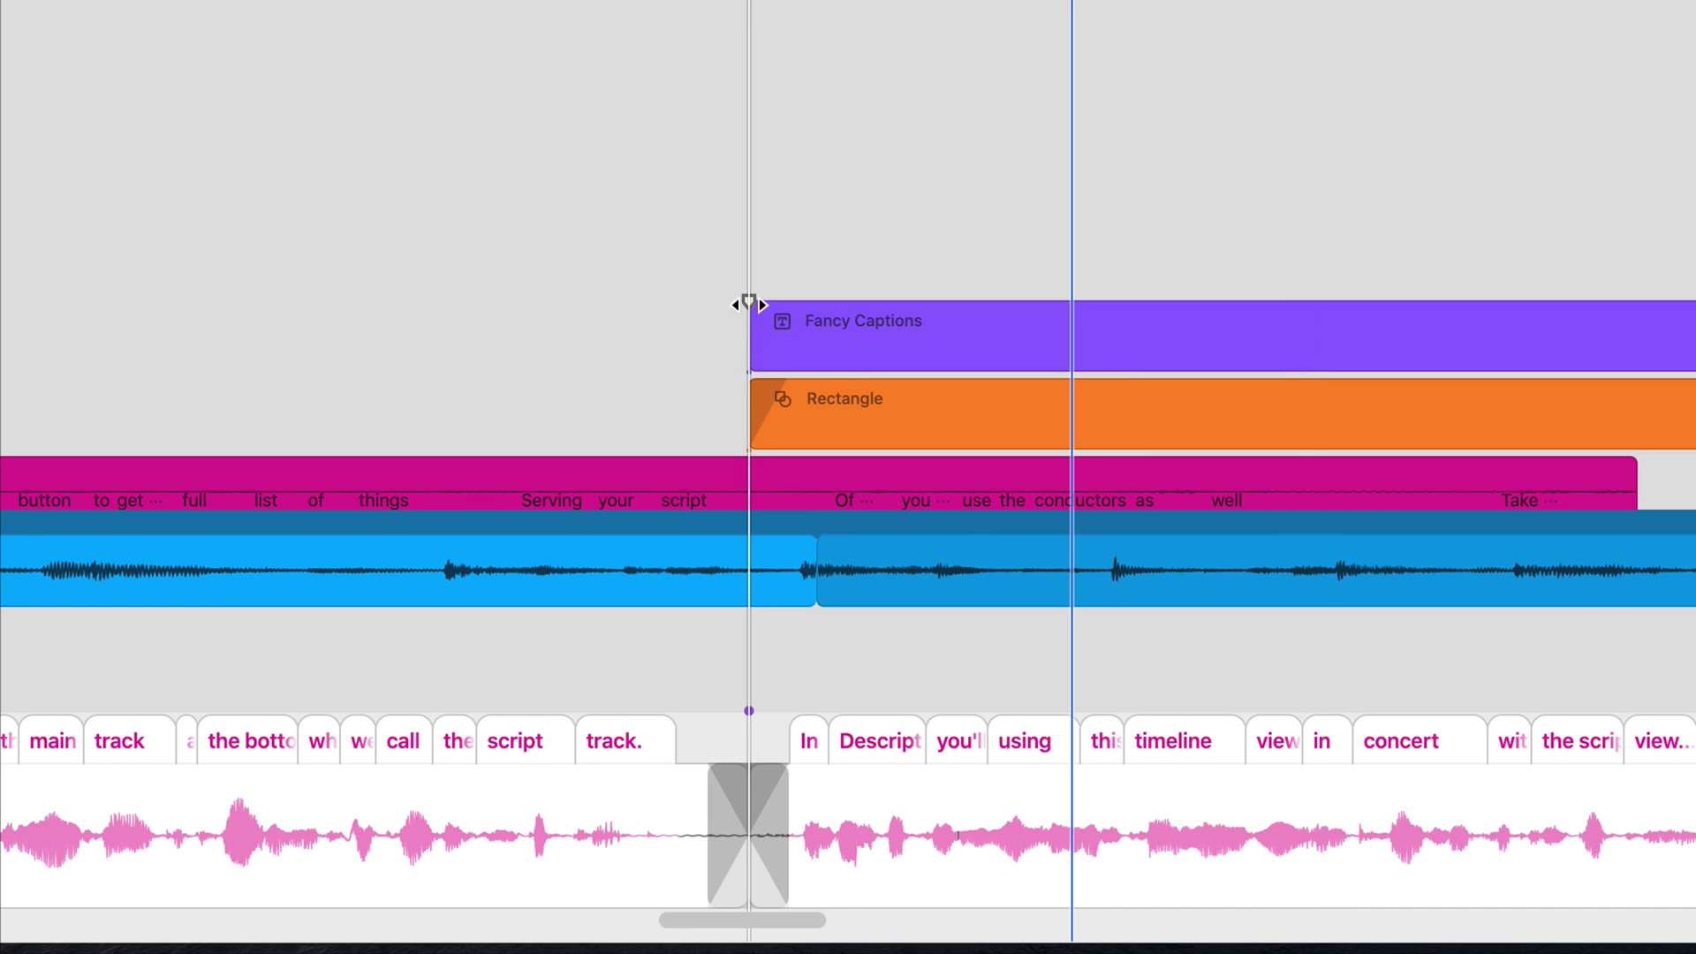
pyautogui.moveTo(749, 304); pyautogui.dragTo(874, 424)
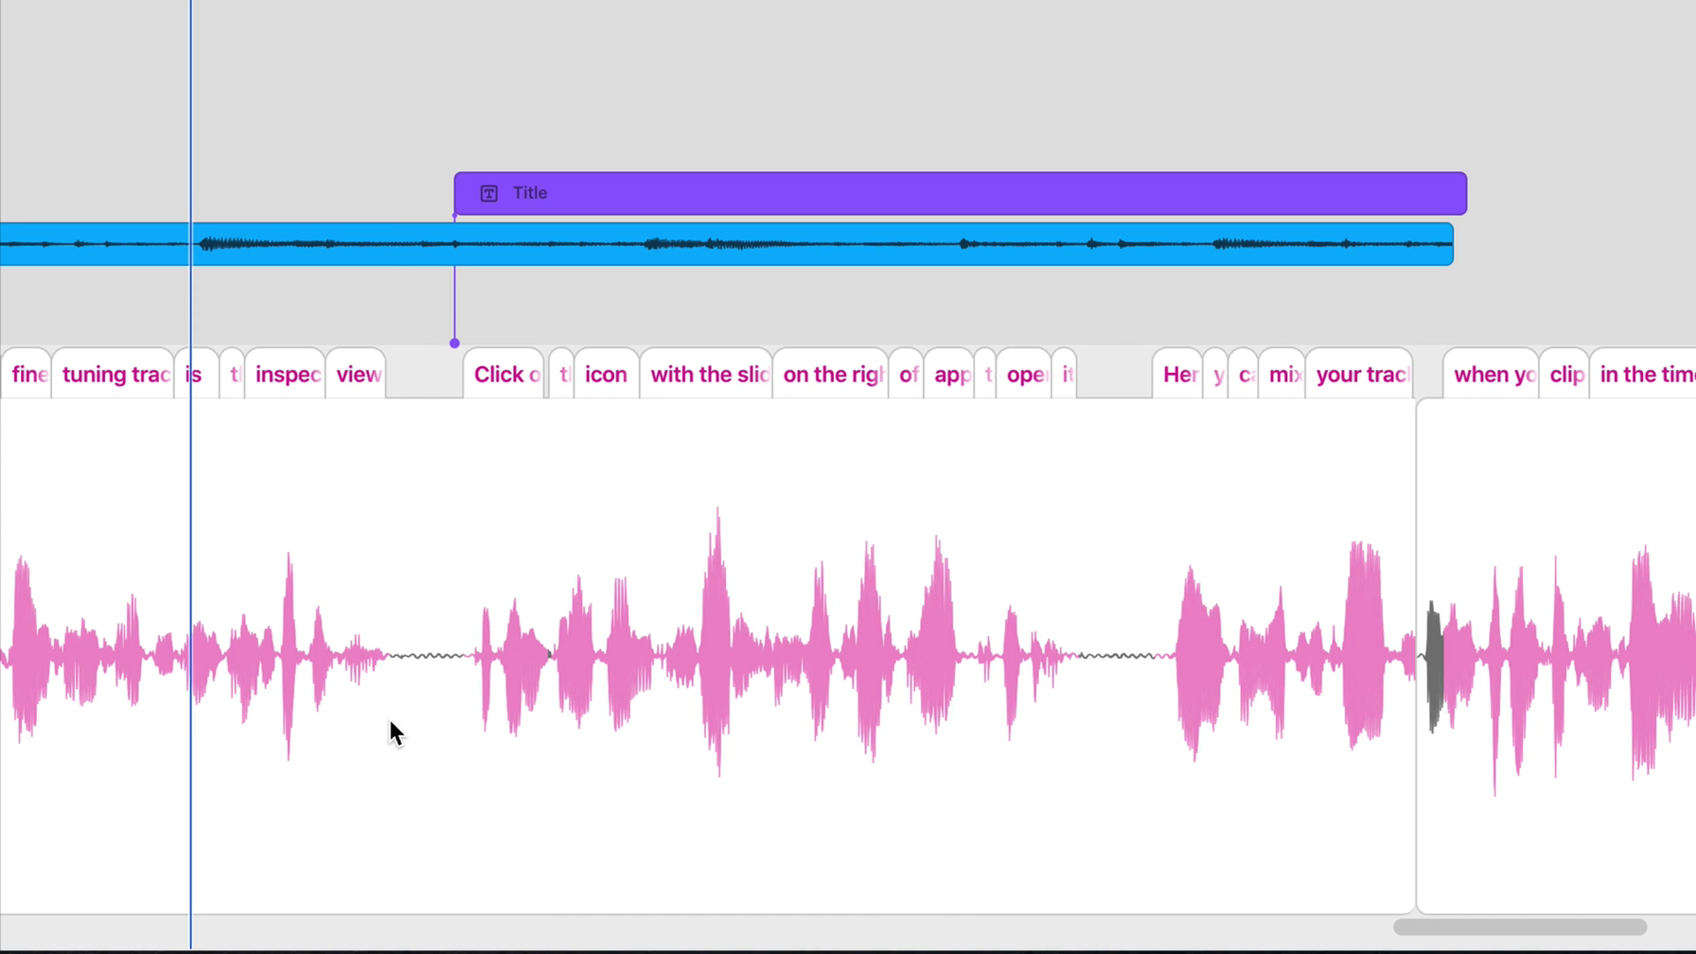
# Step: Add three volume automation points to the pink narration clip
pyautogui.click(414, 699)
pyautogui.click(621, 591)
pyautogui.click(874, 730)
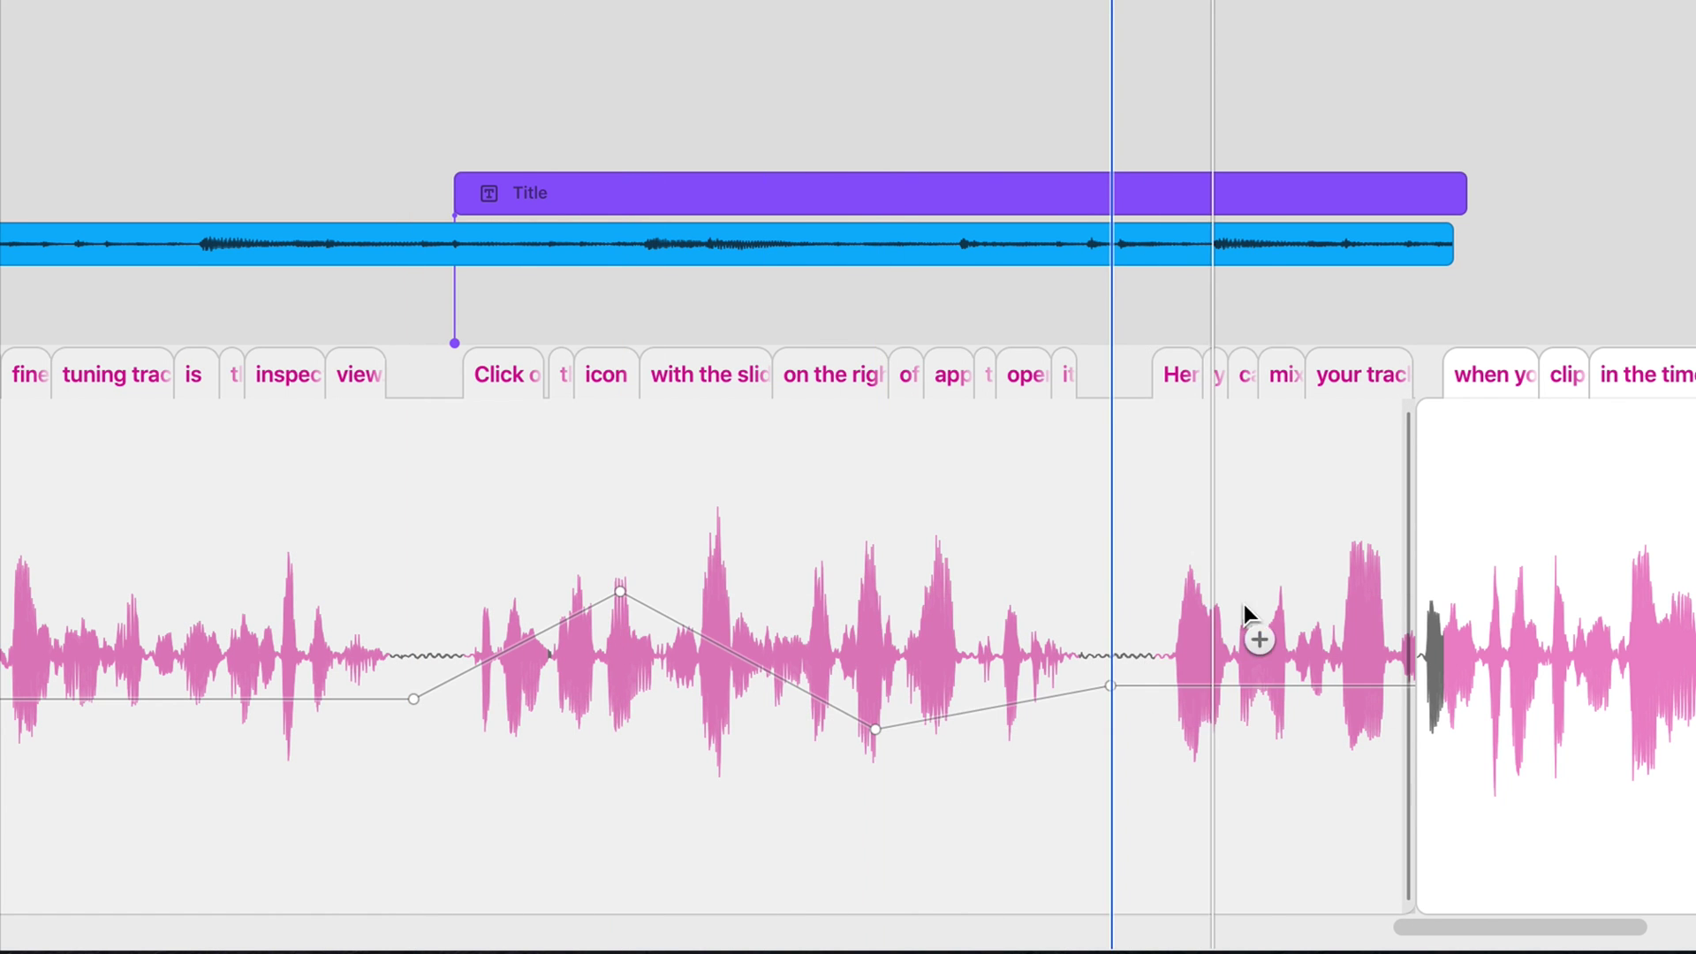